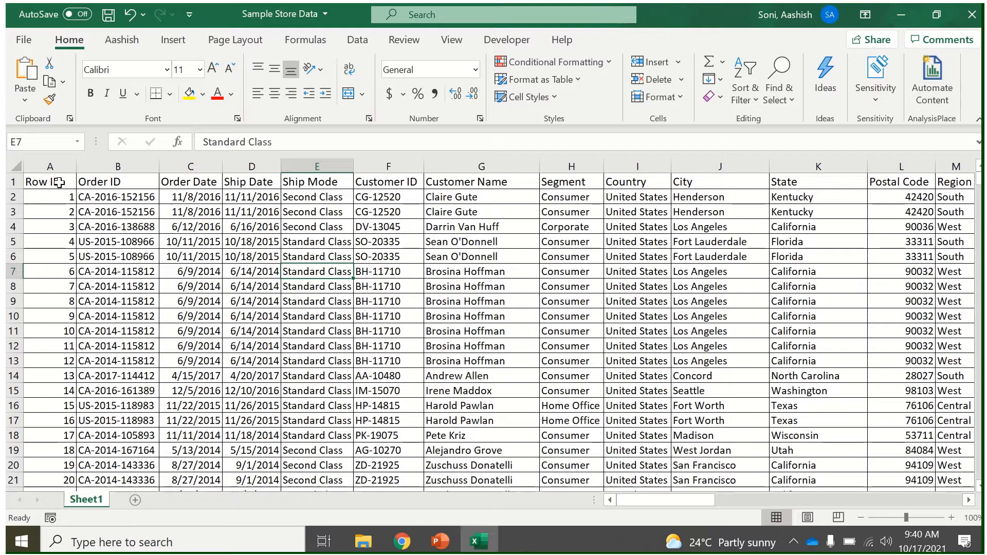
Insert a blank column before the Ship Date column.
{"action": "left_click_drag", "start_coordinate": [59, 182], "coordinate": [288, 307]}
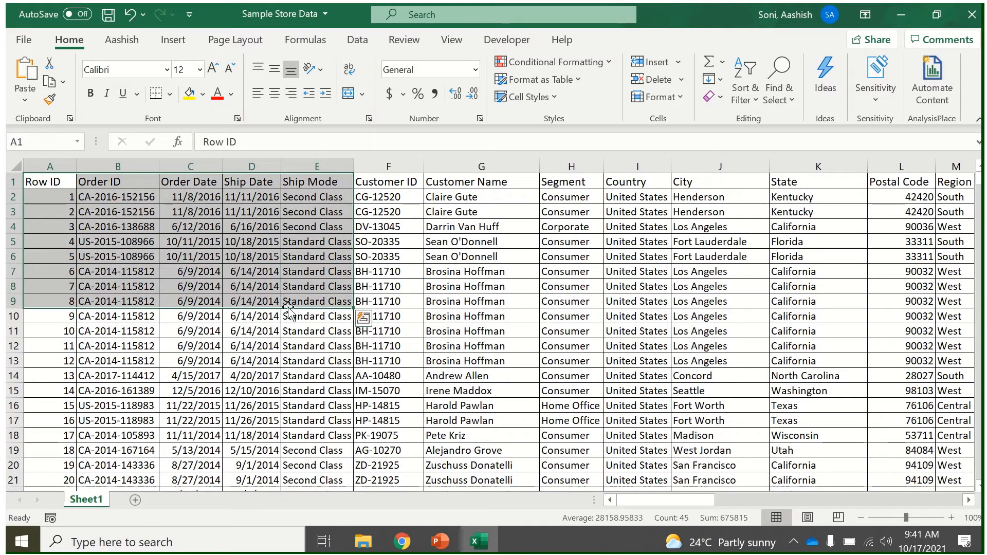
{"action": "left_click", "coordinate": [252, 301]}
{"action": "left_click", "coordinate": [246, 166]}
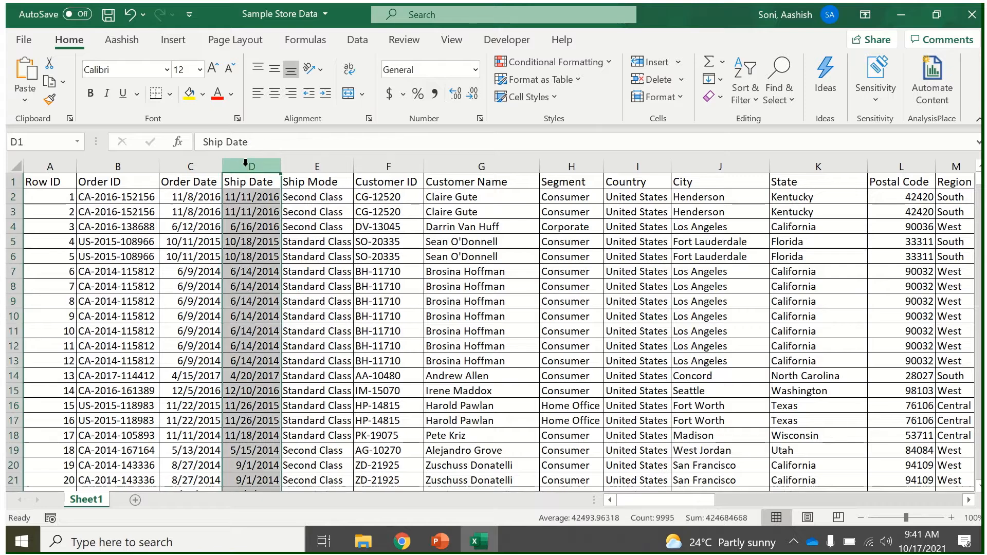
{"action": "right_click", "coordinate": [246, 167]}
{"action": "left_click", "coordinate": [288, 298]}
{"action": "left_click", "coordinate": [165, 331]}
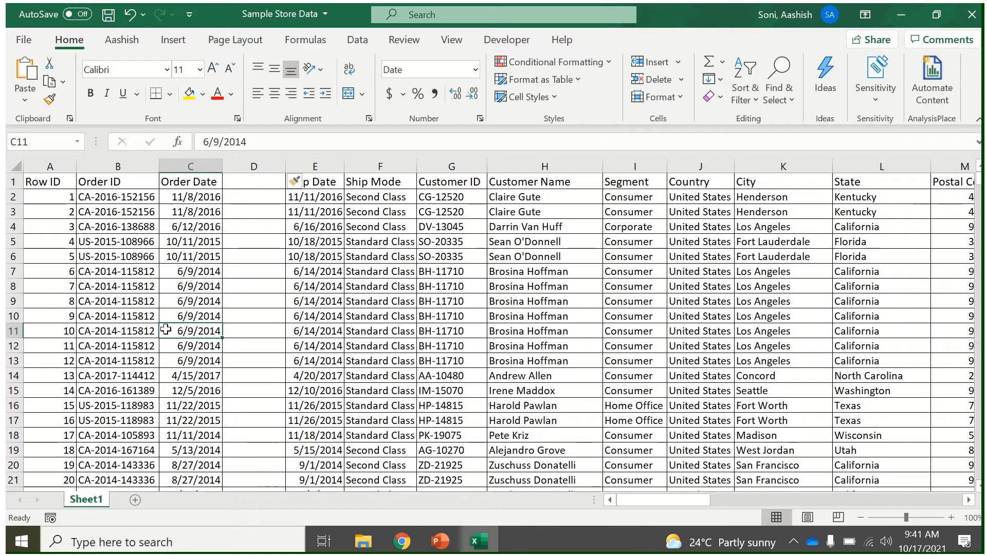
Insert a blank row above row 11 of the order data.
{"action": "left_click", "coordinate": [14, 332]}
{"action": "right_click", "coordinate": [14, 333]}
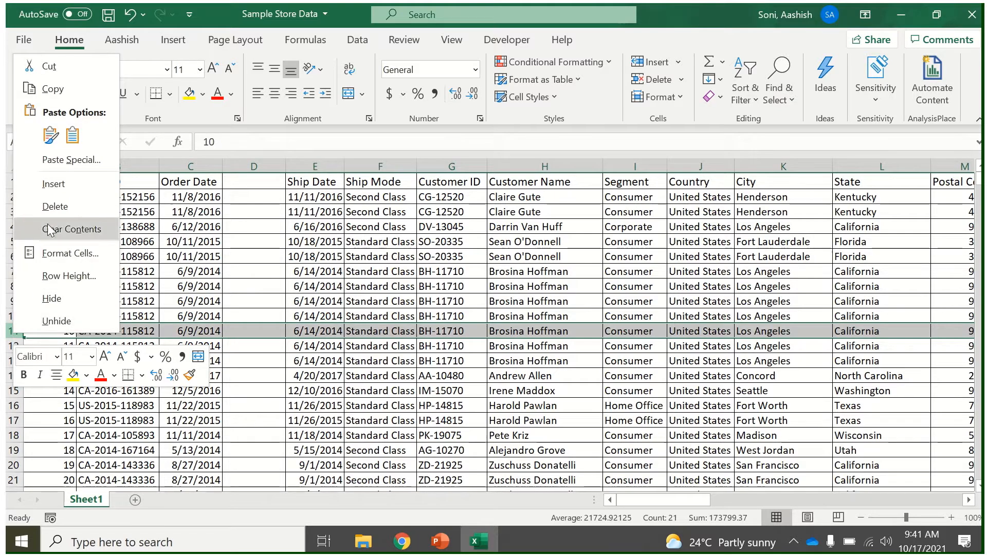
{"action": "left_click", "coordinate": [51, 184]}
{"action": "left_click", "coordinate": [193, 333]}
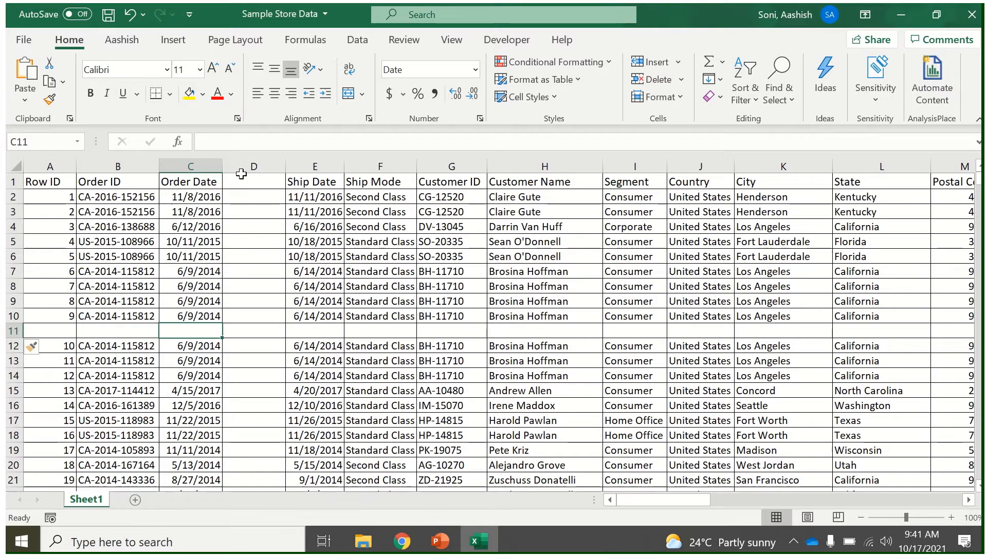
Undo the row and column insertions in the order data.
{"action": "key", "text": "ctrl+z"}
{"action": "key", "text": "ctrl+z"}
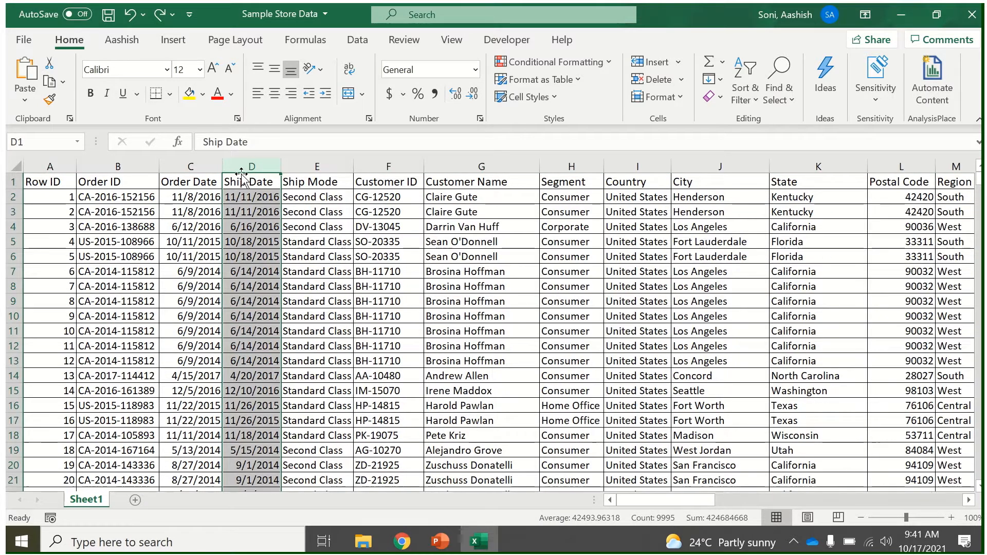
{"action": "left_click", "coordinate": [261, 231]}
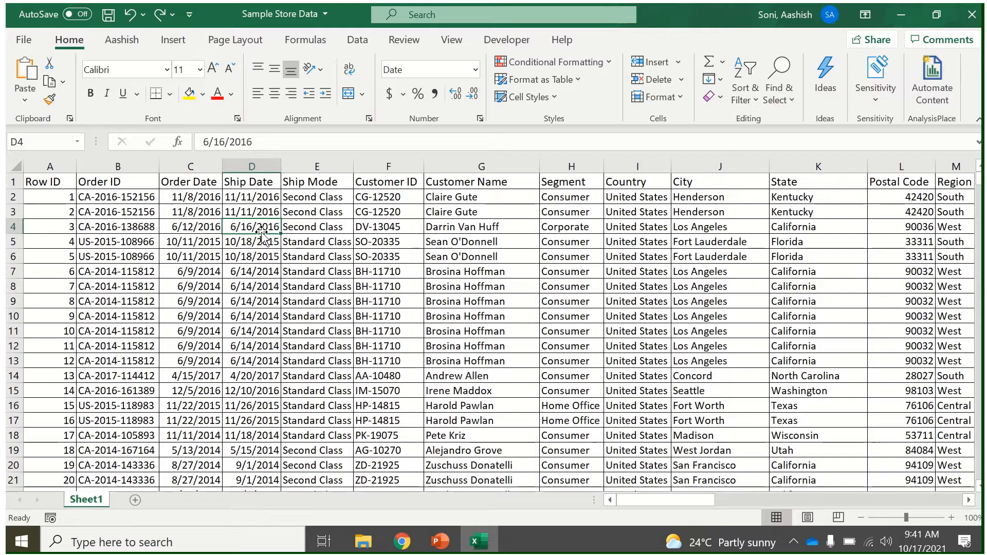
{"action": "left_click", "coordinate": [178, 40]}
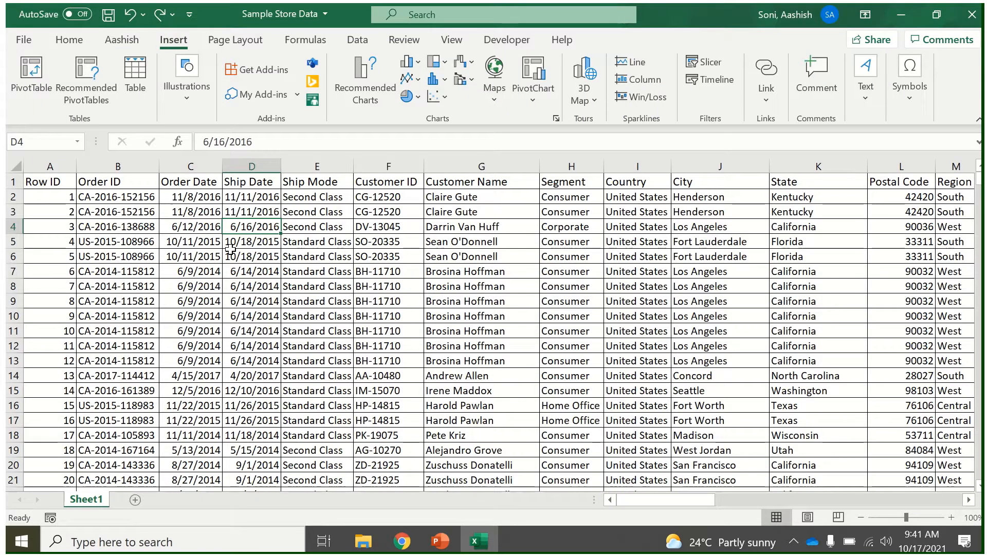
{"action": "left_click", "coordinate": [35, 72]}
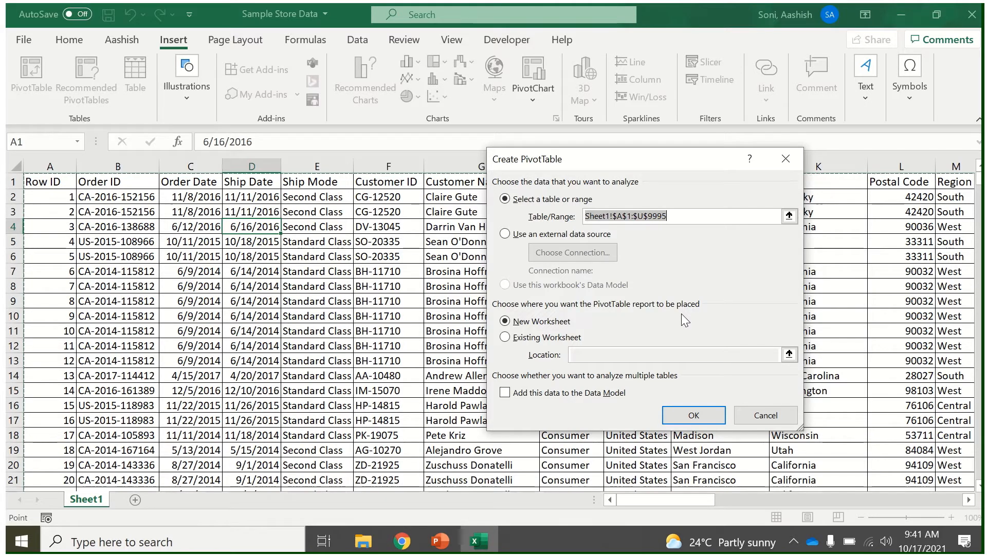
{"action": "left_click", "coordinate": [766, 415]}
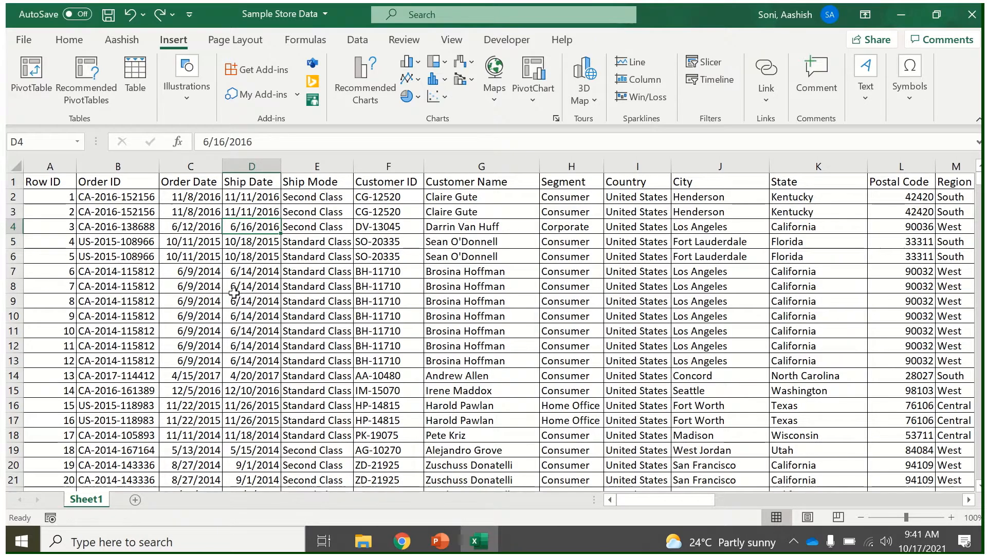
{"action": "left_click", "coordinate": [146, 75]}
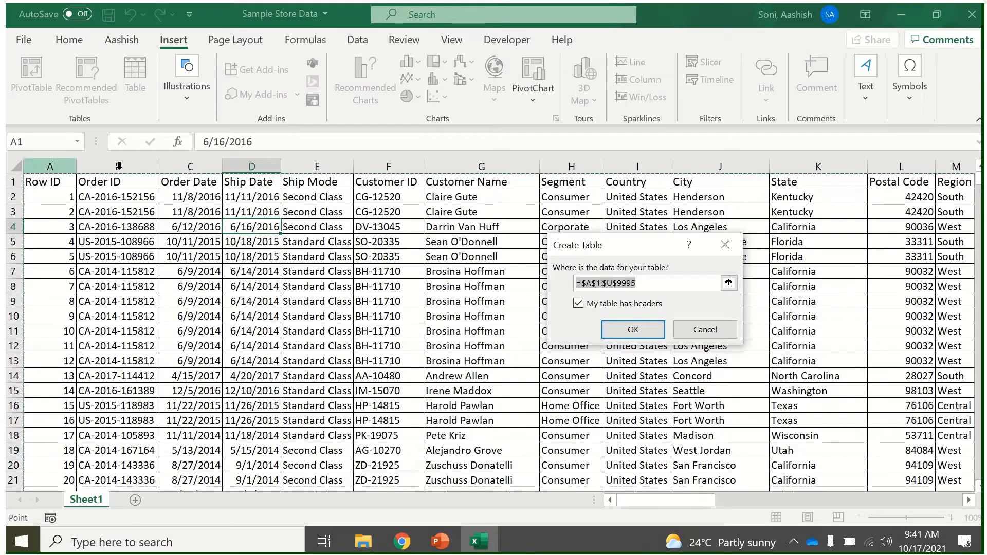
{"action": "left_click", "coordinate": [705, 333]}
{"action": "left_click", "coordinate": [431, 301]}
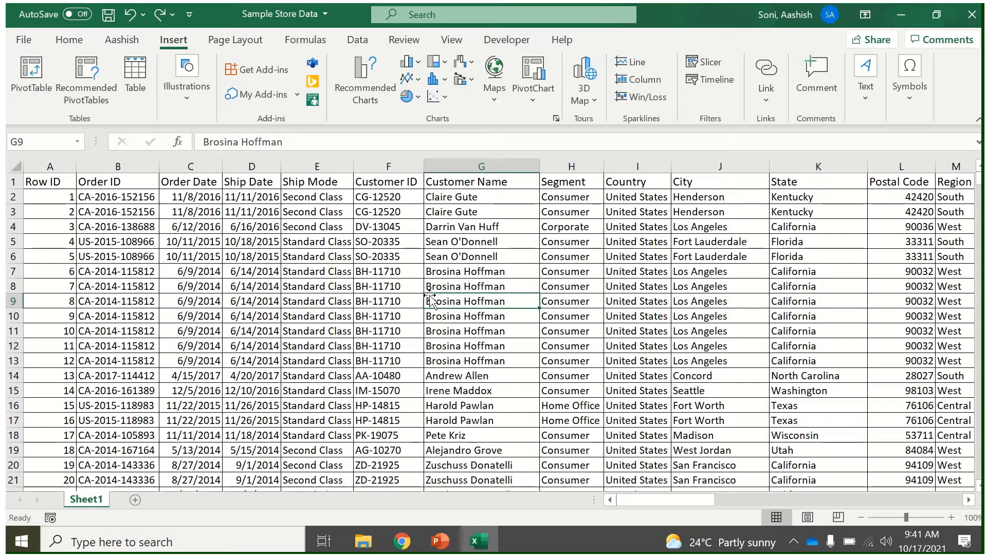
{"action": "left_click", "coordinate": [129, 87]}
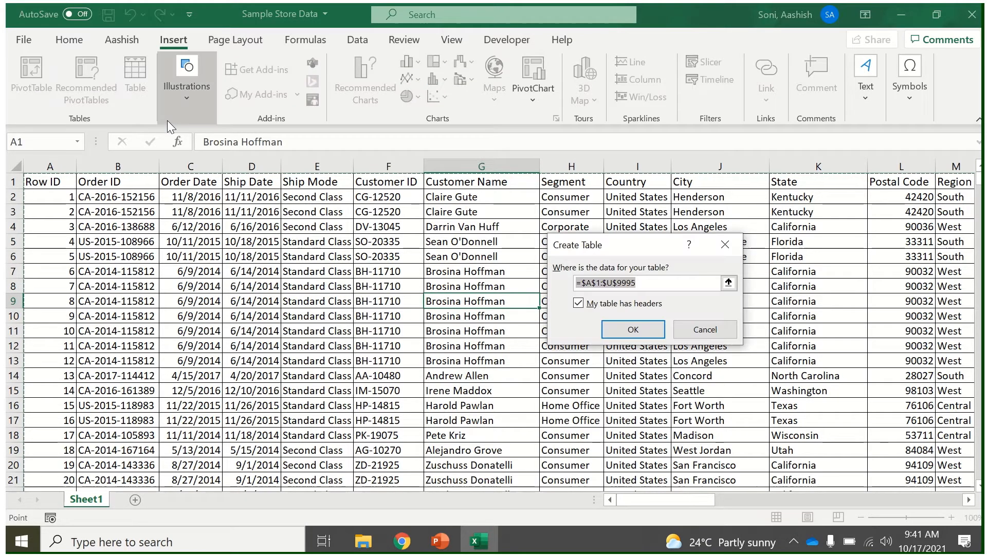
{"action": "left_click", "coordinate": [705, 329]}
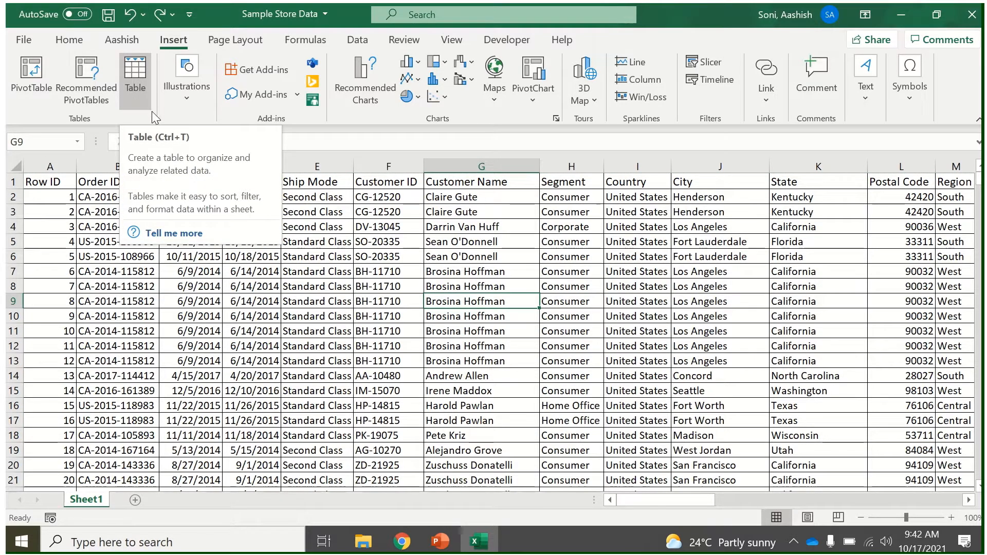
Convert the data range A1:U9995 into a table with headers.
{"action": "left_click", "coordinate": [378, 268]}
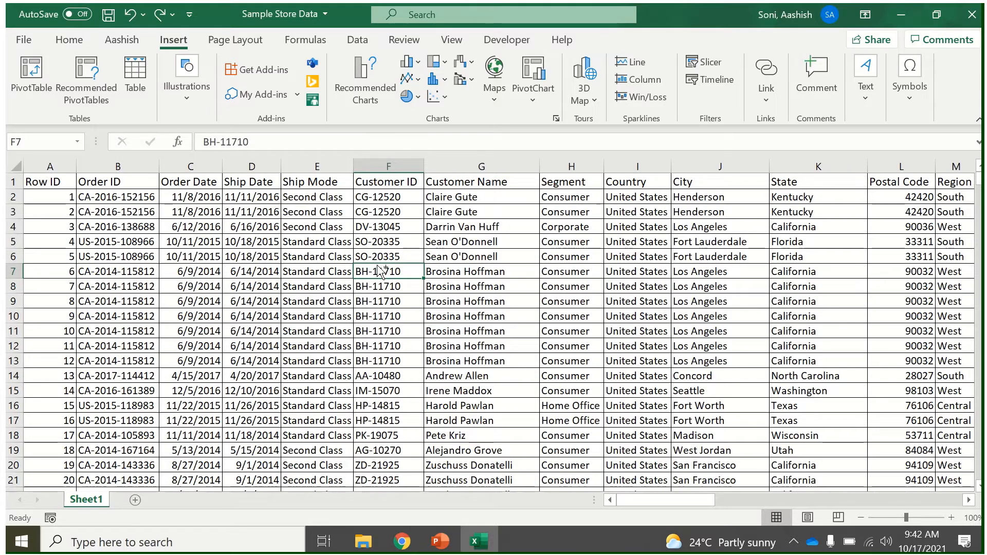
{"action": "key", "text": "ctrl+t"}
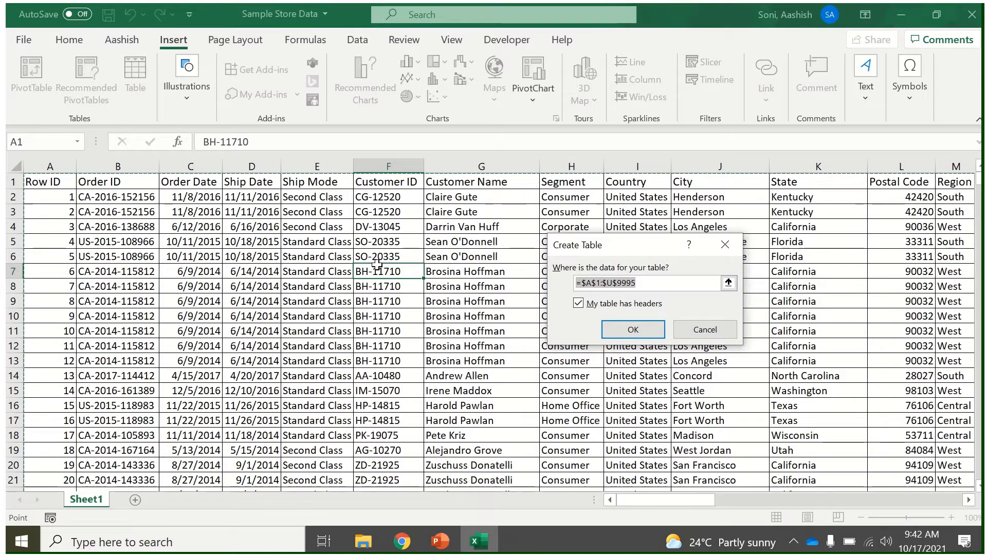
{"action": "left_click", "coordinate": [638, 333]}
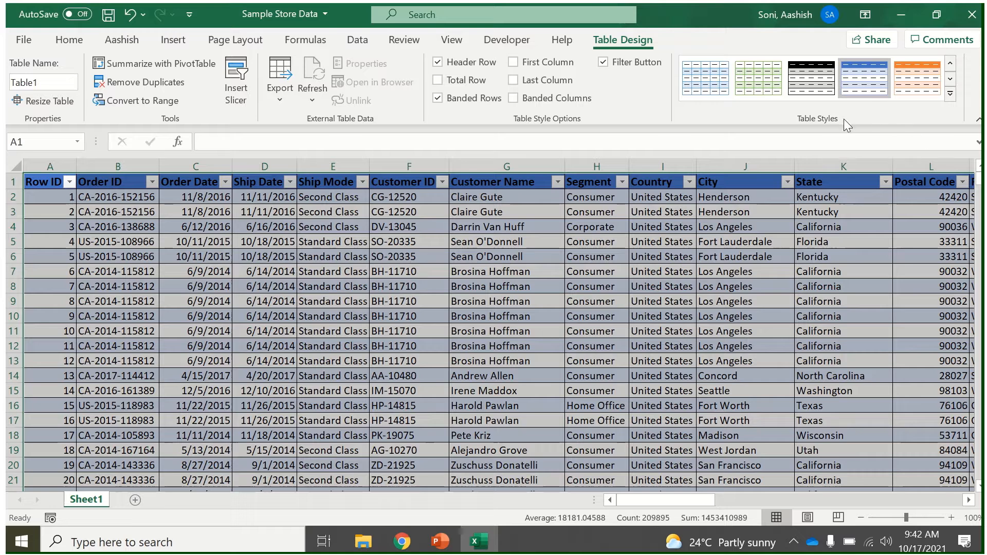
Apply the plain, uncoloured first style of the Light group to the table.
{"action": "left_click", "coordinate": [952, 97]}
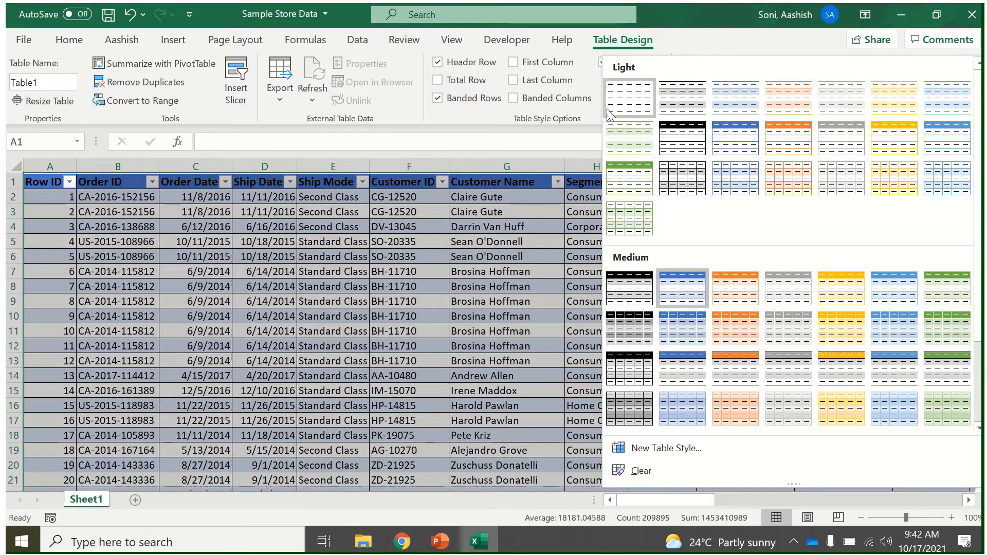
{"action": "left_click", "coordinate": [632, 99]}
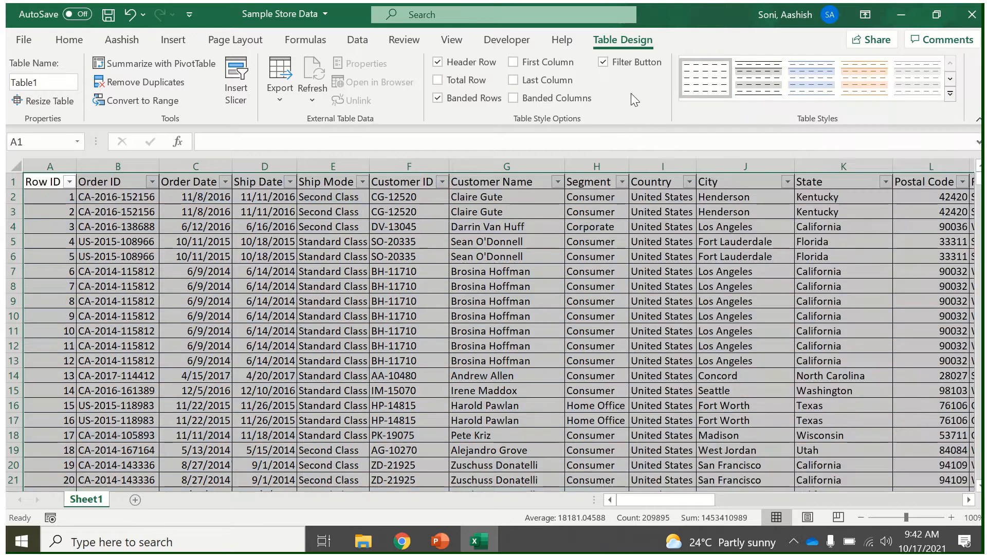
{"action": "left_click", "coordinate": [417, 306]}
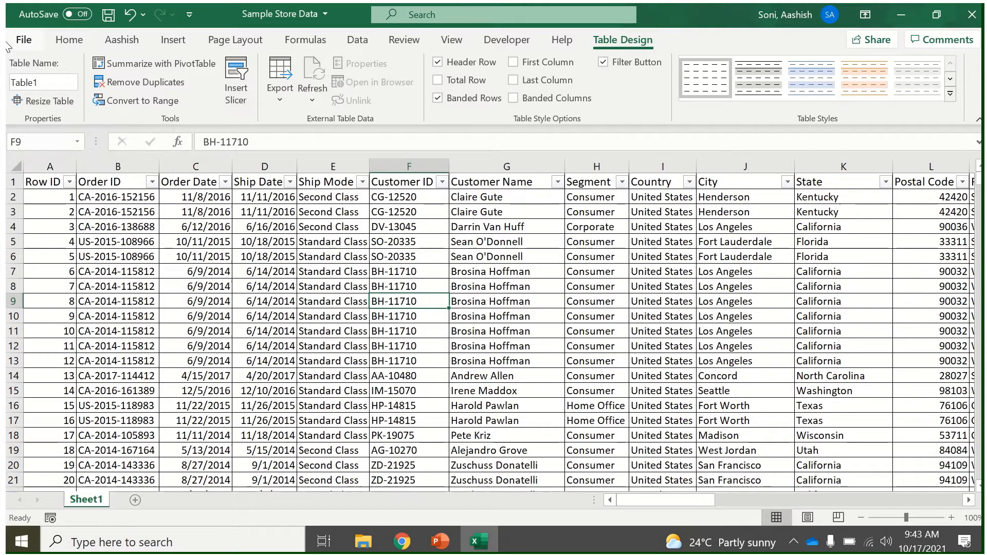
Rename the table as Source.
{"action": "left_click", "coordinate": [45, 81]}
{"action": "double_click", "coordinate": [47, 81]}
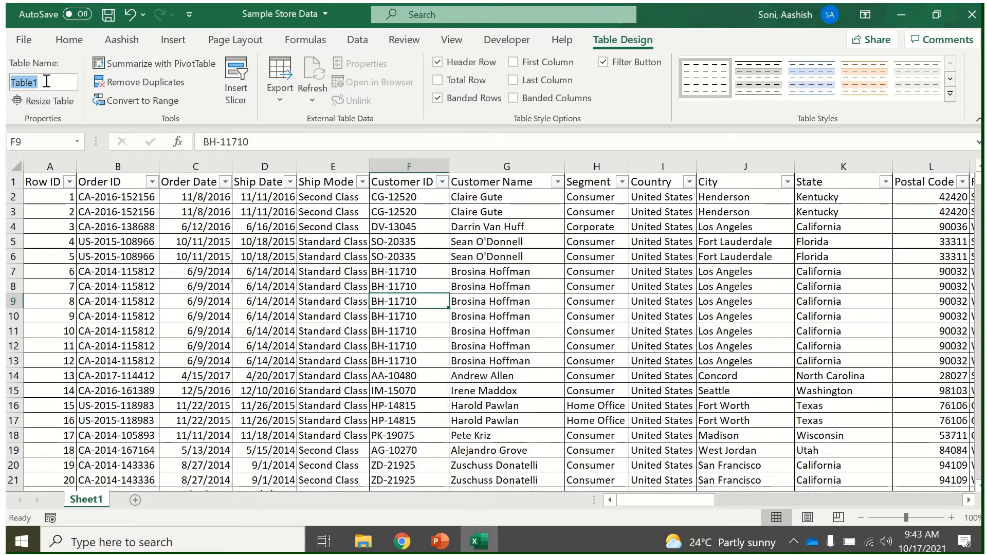
{"action": "type", "text": "Source"}
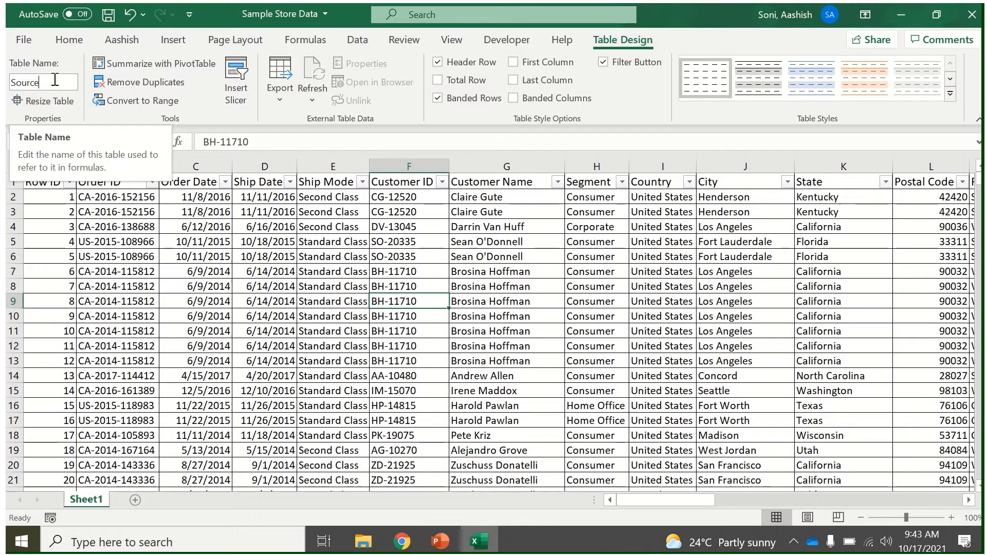
{"action": "left_click", "coordinate": [165, 253]}
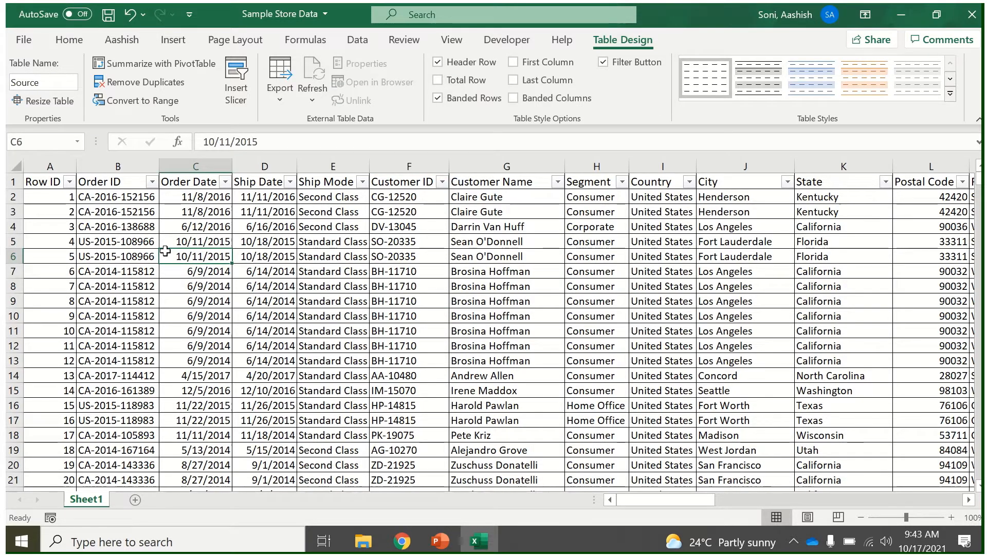
{"action": "left_click", "coordinate": [276, 255]}
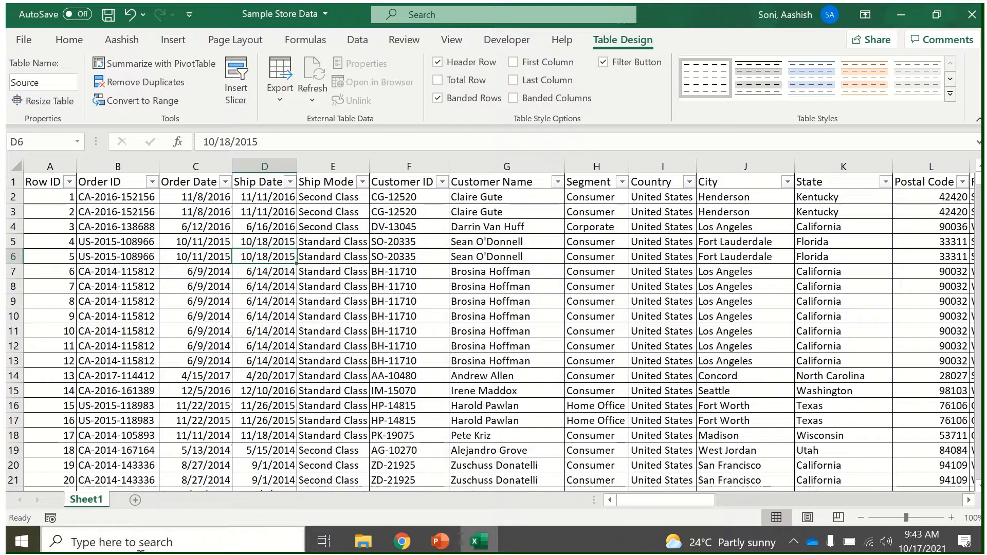
Add a new worksheet and create a PivotTable at its cell A1 from the Source table.
{"action": "left_click", "coordinate": [136, 500]}
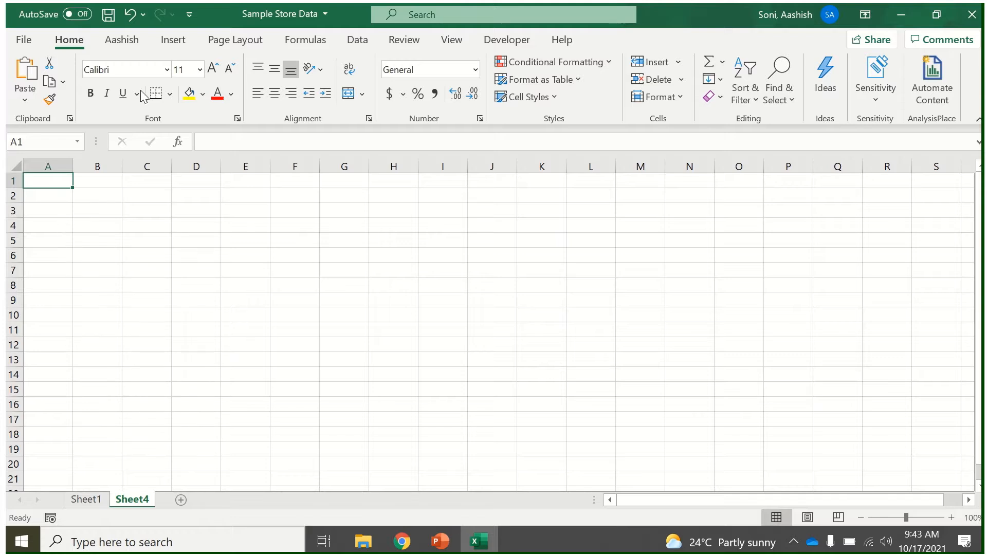
{"action": "left_click", "coordinate": [174, 41]}
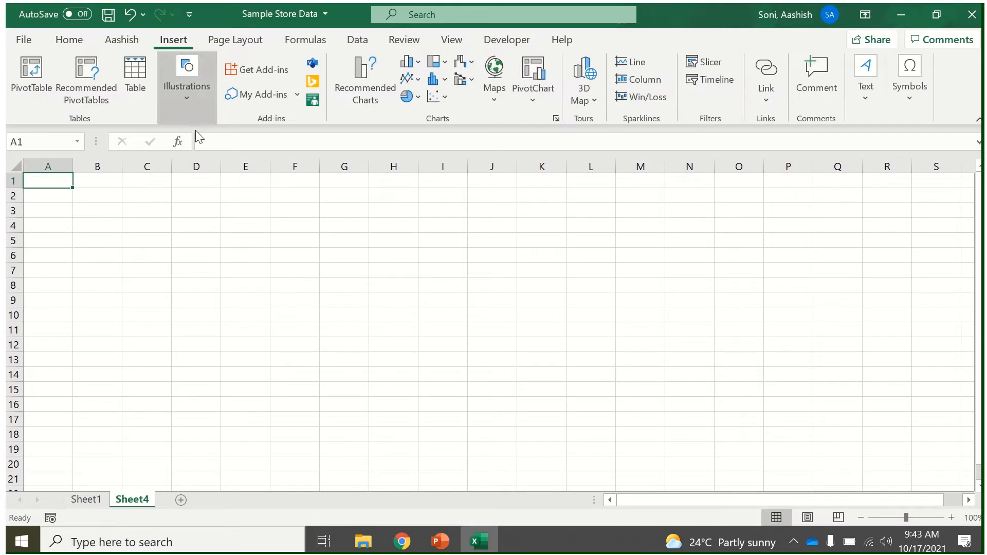
{"action": "left_click", "coordinate": [43, 90]}
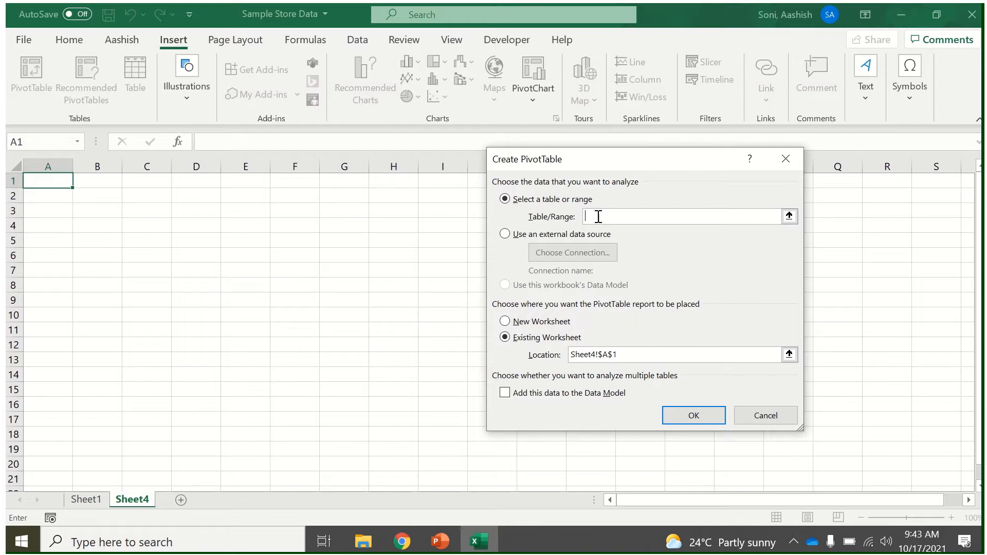
{"action": "type", "text": "Source"}
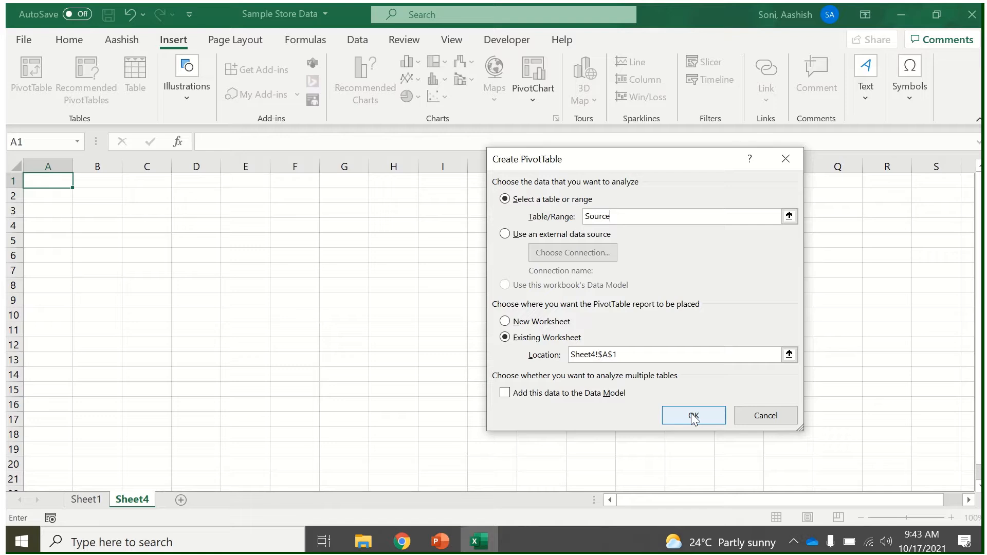
{"action": "left_click", "coordinate": [694, 417]}
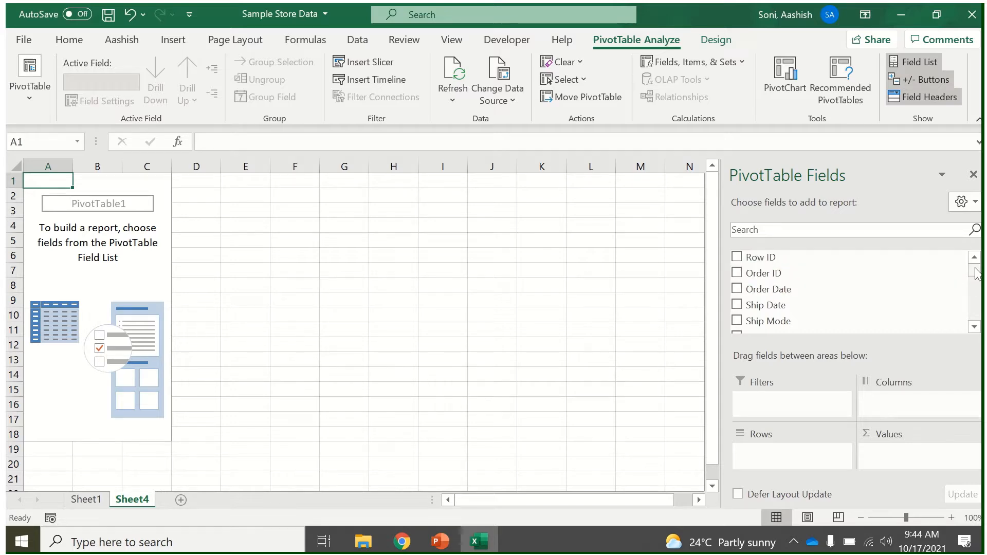
Review the PivotTable field list against the source table's columns on Sheet1.
{"action": "left_click_drag", "start_coordinate": [977, 272], "coordinate": [976, 315]}
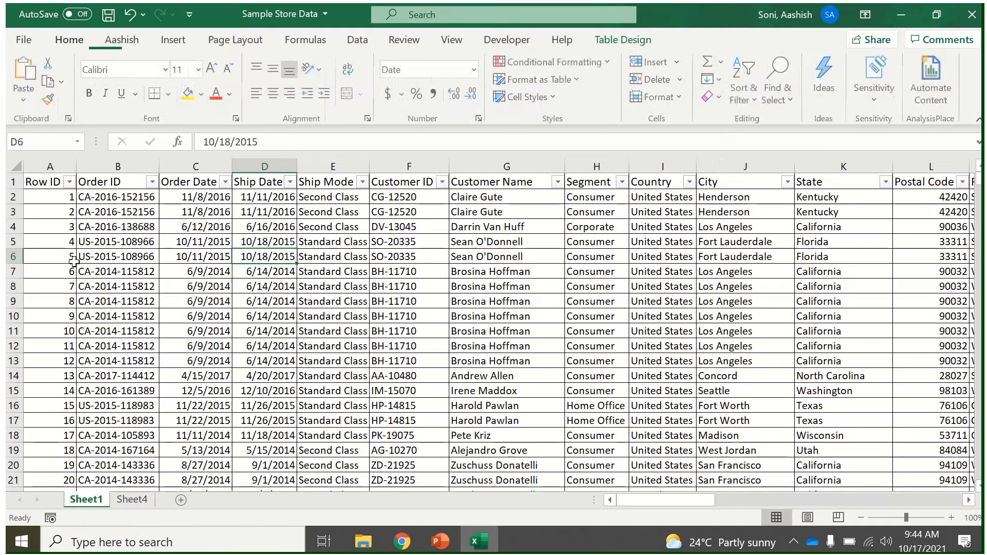
{"action": "left_click", "coordinate": [87, 500]}
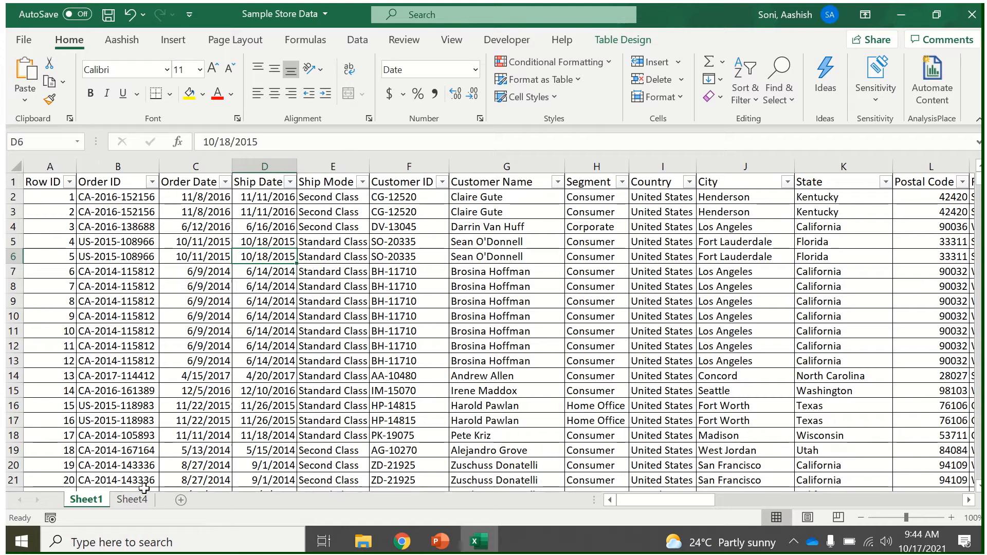
{"action": "left_click", "coordinate": [132, 500]}
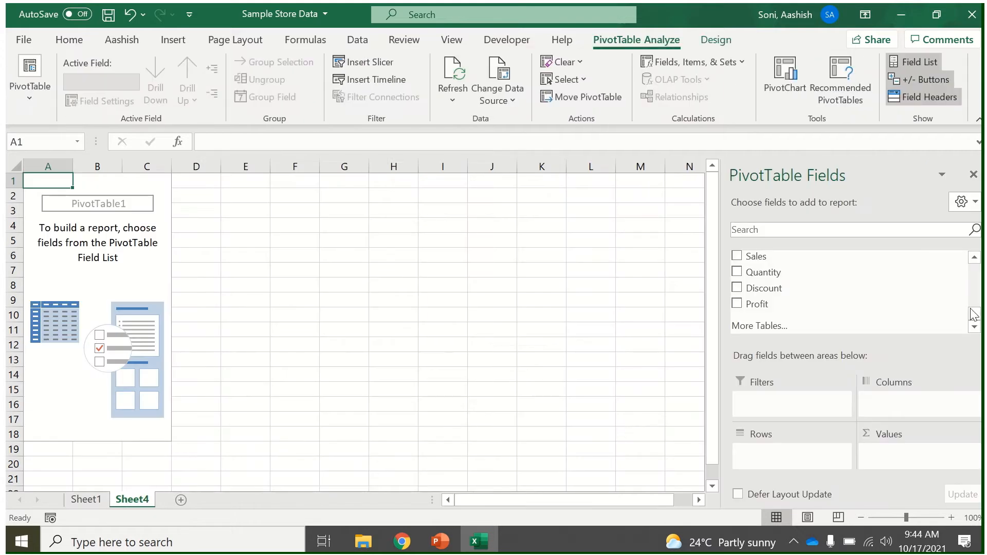
{"action": "left_click_drag", "start_coordinate": [973, 315], "coordinate": [979, 277]}
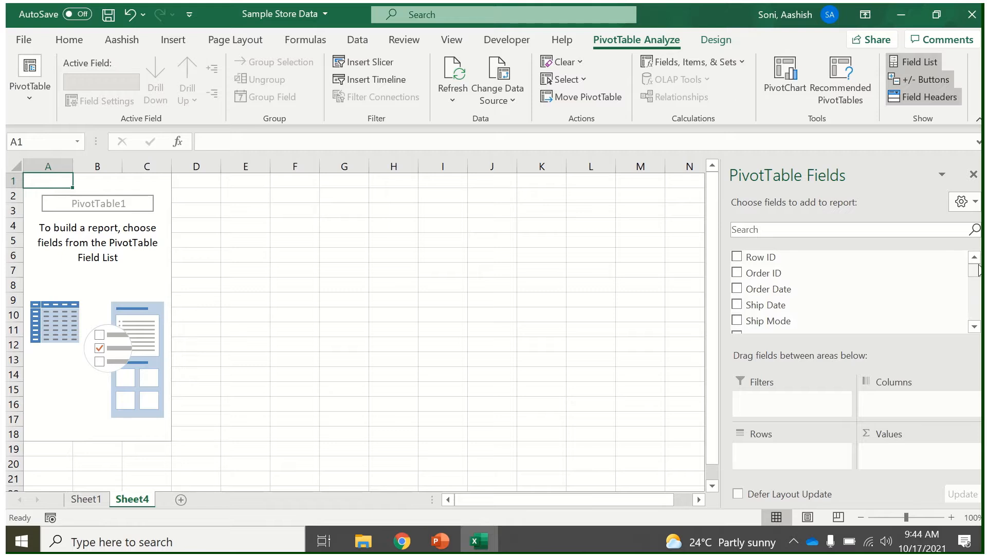
In the PivotTable options, switch Autofit column widths on update off and back on, and accept the dialog.
{"action": "right_click", "coordinate": [134, 212]}
{"action": "right_click", "coordinate": [103, 269]}
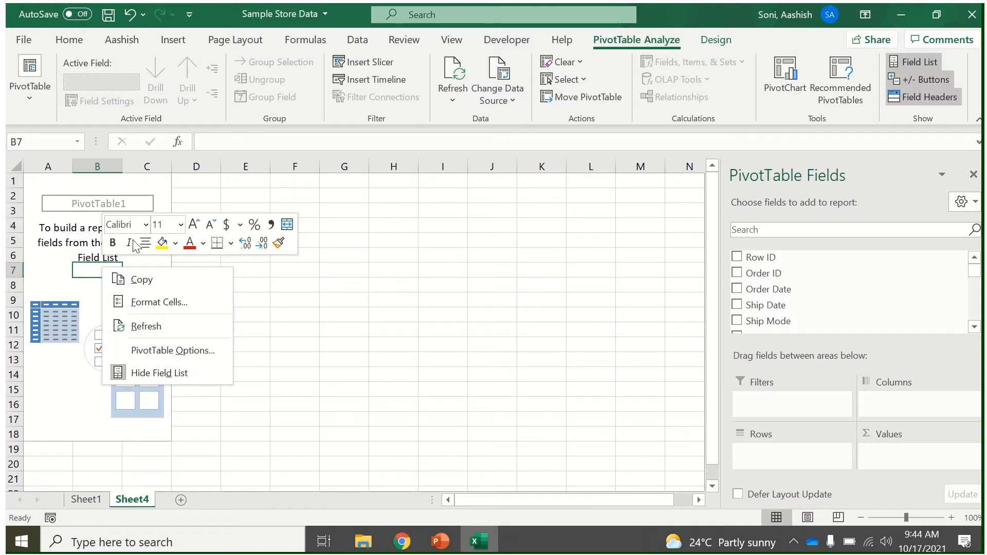
{"action": "left_click", "coordinate": [166, 350]}
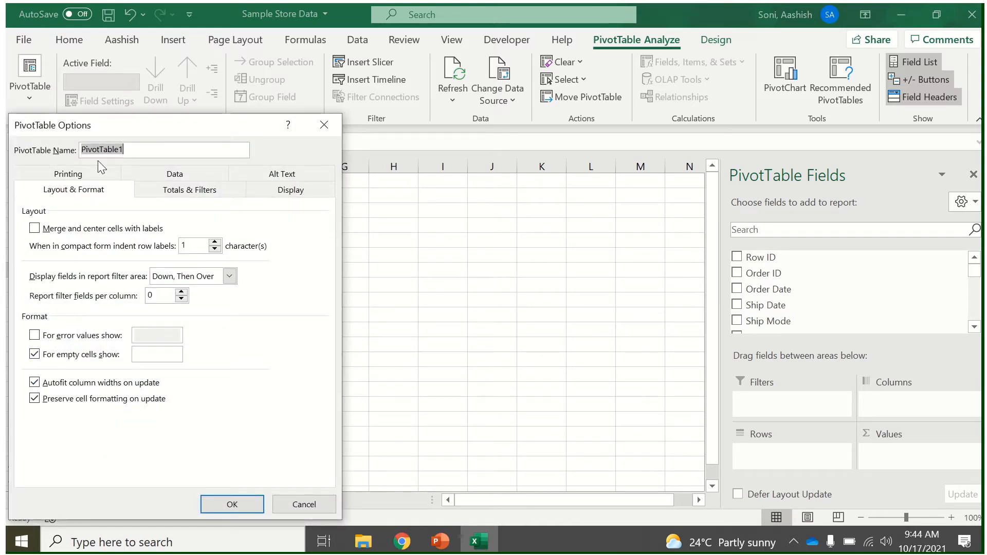
{"action": "left_click", "coordinate": [108, 194]}
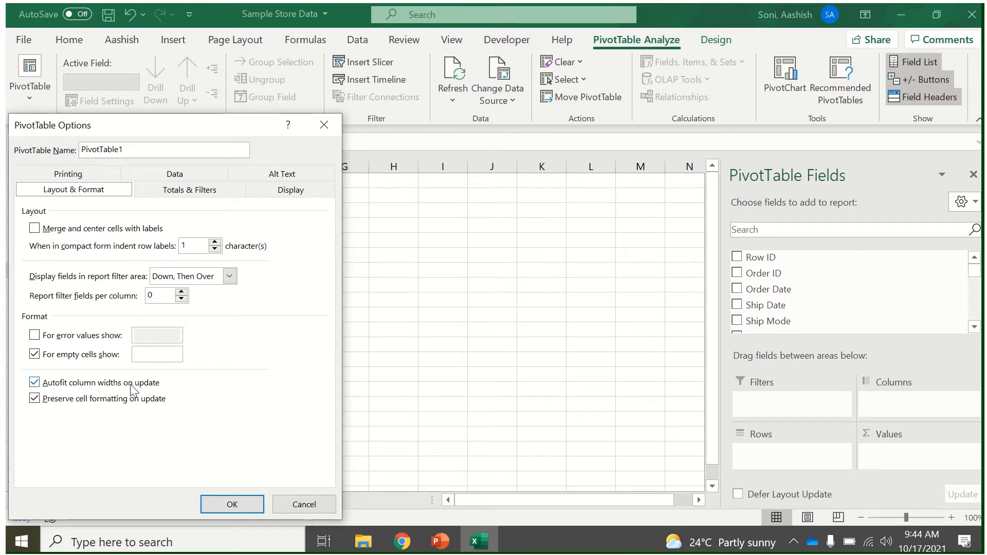
{"action": "left_click", "coordinate": [34, 382]}
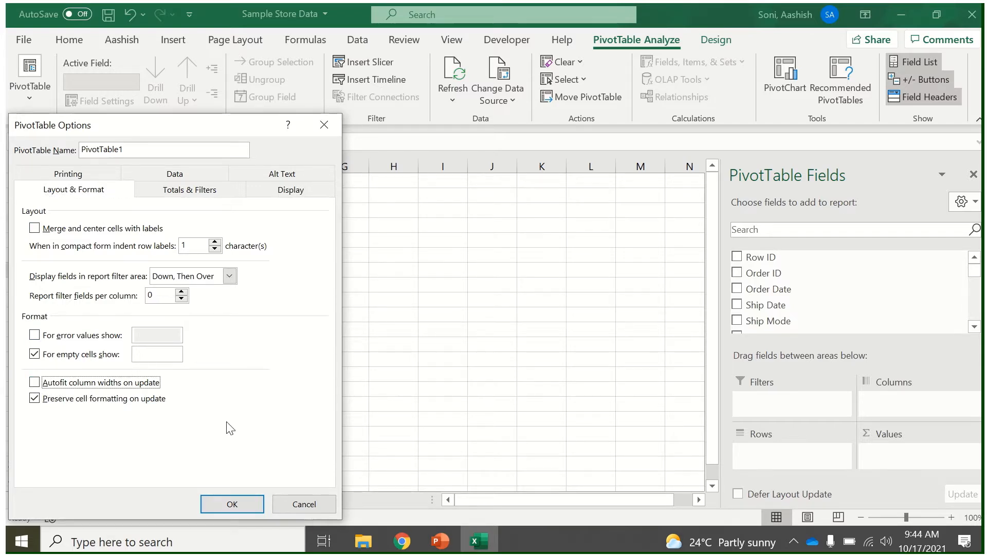
{"action": "left_click_drag", "start_coordinate": [171, 119], "coordinate": [444, 82]}
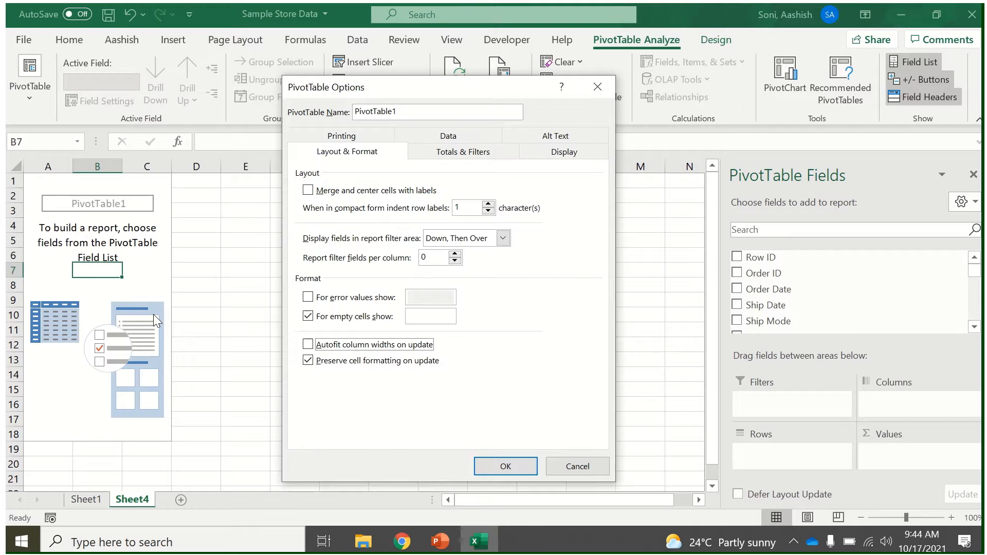
{"action": "left_click", "coordinate": [307, 345]}
{"action": "left_click", "coordinate": [484, 468]}
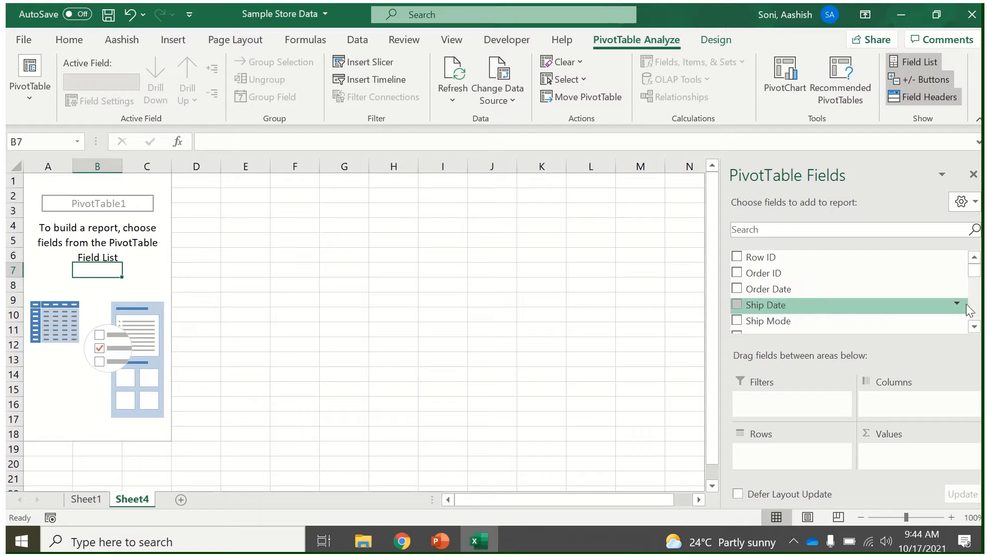
Add the Segment field to the PivotTable's rows and the sum of Profit to its values.
{"action": "scroll", "coordinate": [962, 309], "scroll_direction": "down", "scroll_amount": 2}
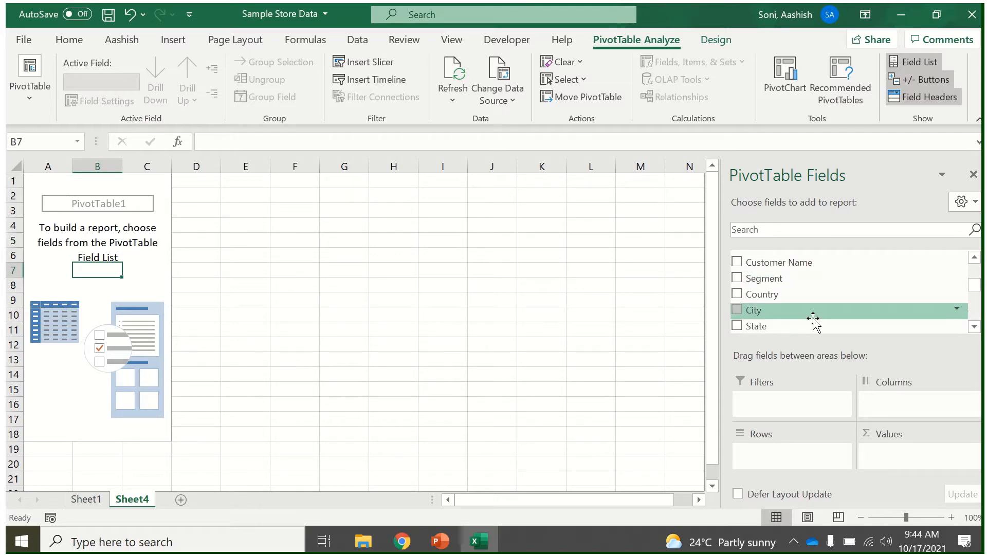
{"action": "left_click_drag", "start_coordinate": [830, 281], "coordinate": [803, 469]}
{"action": "scroll", "coordinate": [975, 314], "scroll_direction": "down", "scroll_amount": 2}
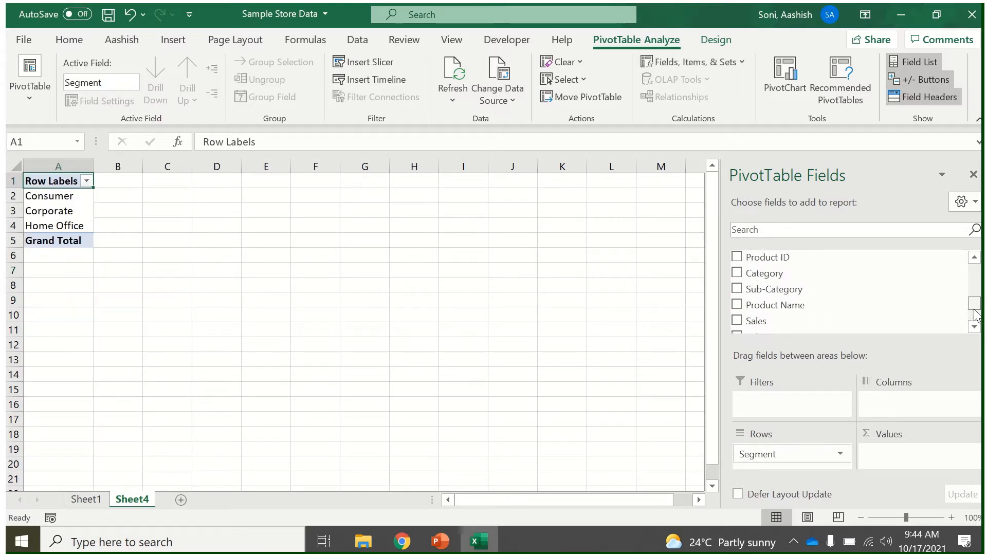
{"action": "scroll", "coordinate": [975, 314], "scroll_direction": "down", "scroll_amount": 2}
{"action": "left_click_drag", "start_coordinate": [849, 307], "coordinate": [936, 456]}
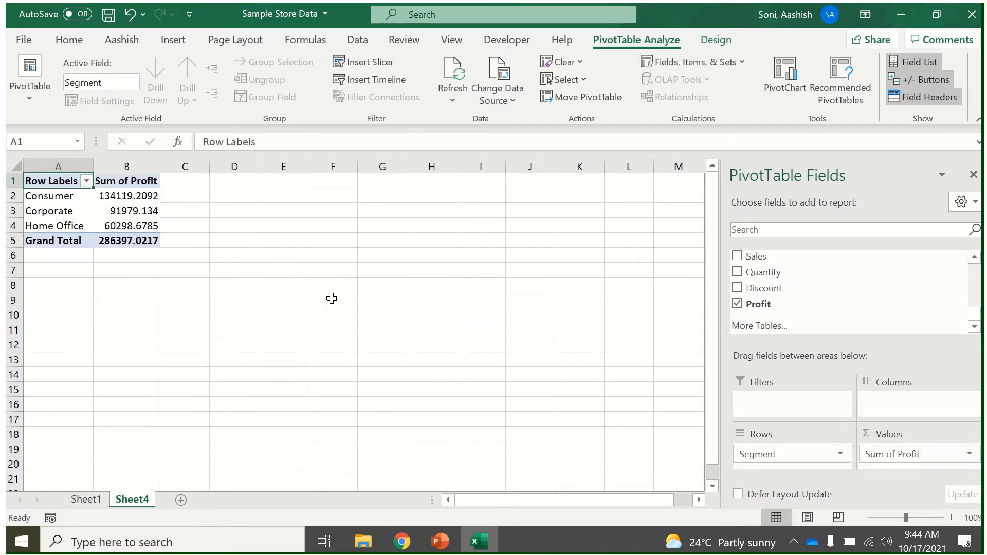
Narrow column A until its row labels are cut off, and refit the column width to its contents.
{"action": "left_click", "coordinate": [43, 196]}
{"action": "left_click", "coordinate": [58, 180]}
{"action": "left_click_drag", "start_coordinate": [127, 239], "coordinate": [58, 187]}
{"action": "left_click", "coordinate": [78, 211]}
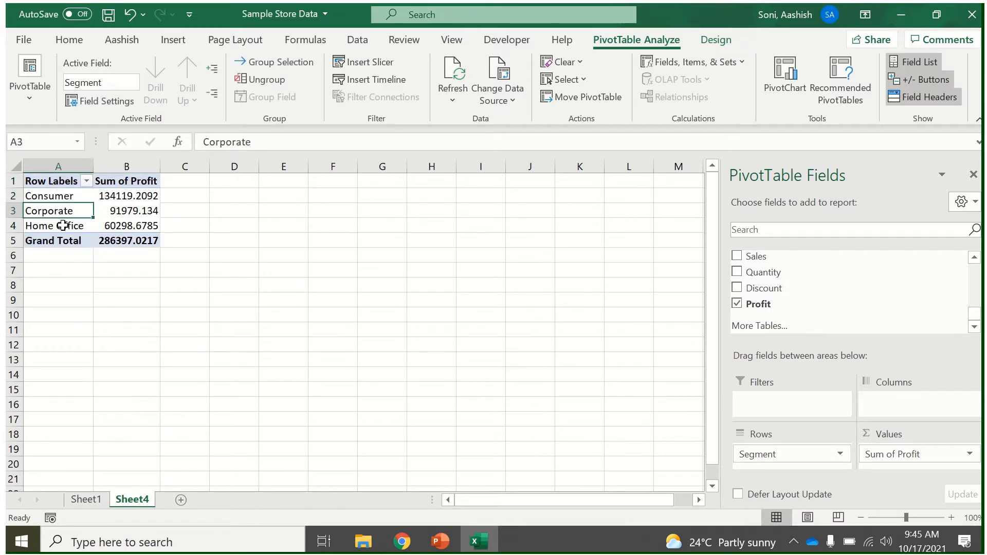
{"action": "left_click", "coordinate": [62, 225]}
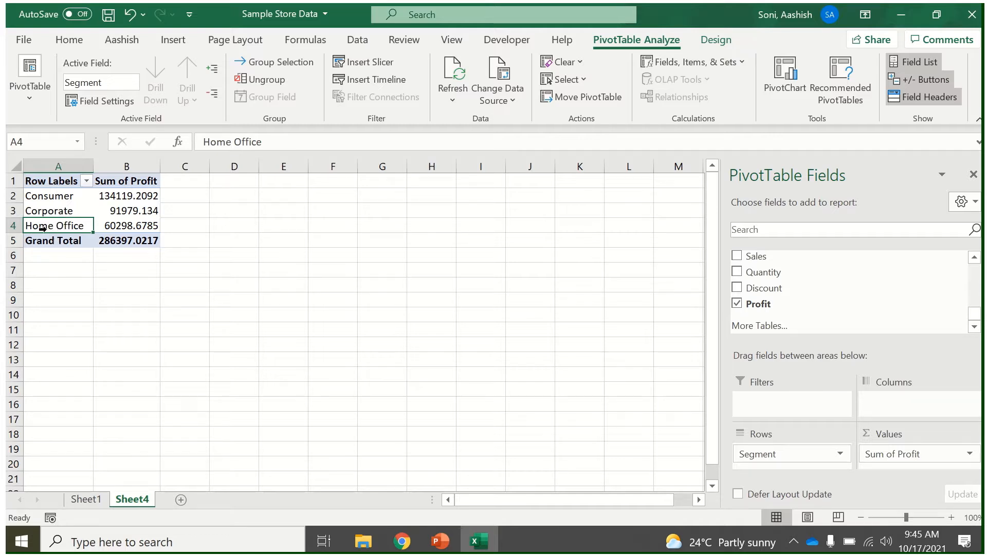
{"action": "left_click_drag", "start_coordinate": [92, 166], "coordinate": [58, 165]}
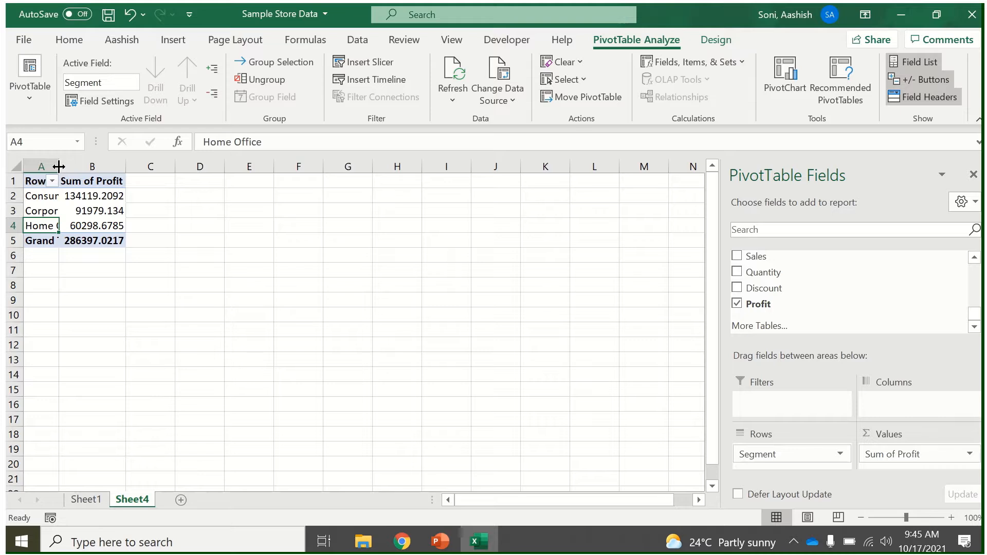
{"action": "double_click", "coordinate": [58, 164]}
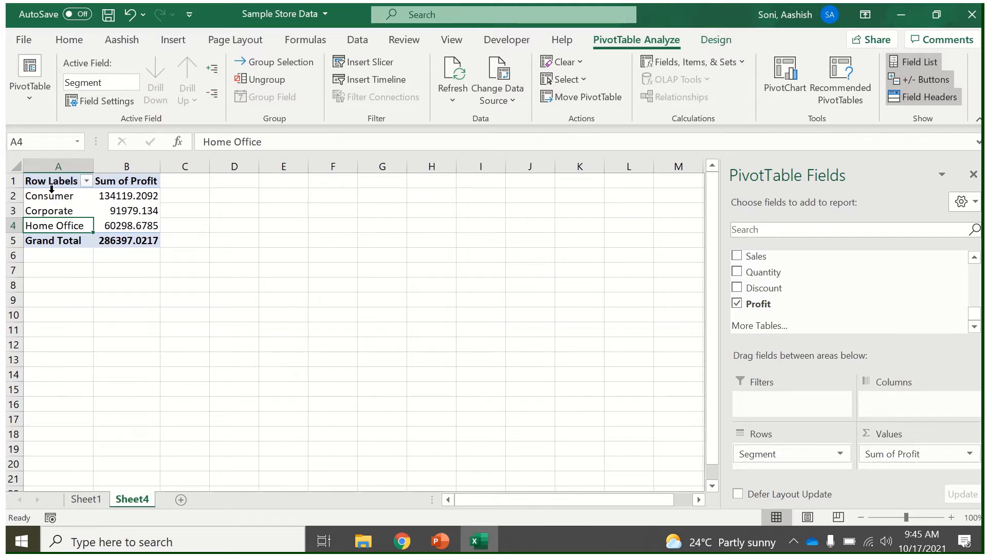
Undo the column width changes and the added Segment and Profit fields, back to the empty PivotTable.
{"action": "right_click", "coordinate": [126, 210]}
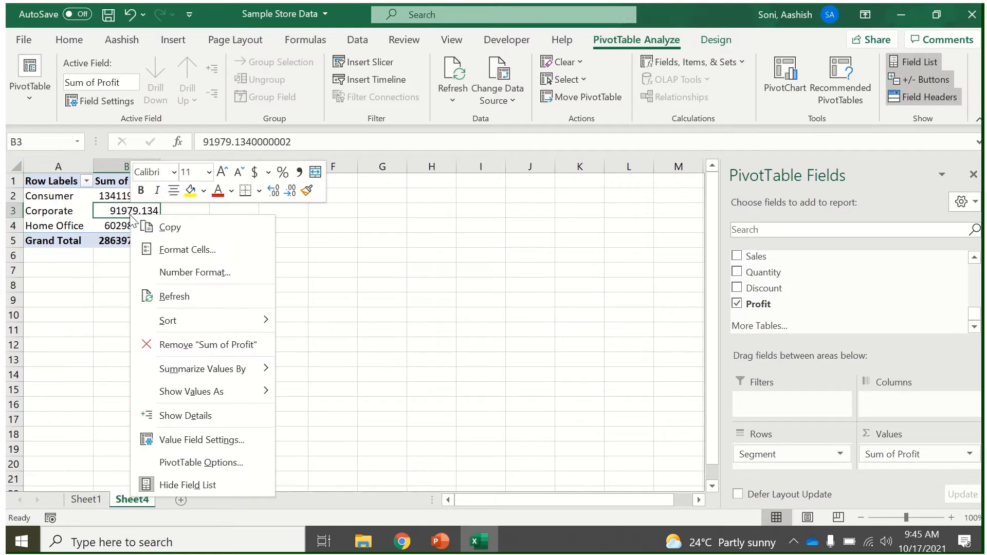
{"action": "key", "text": "Escape"}
{"action": "key", "text": "ctrl+z"}
{"action": "key", "text": "ctrl+z"}
{"action": "key", "text": "ctrl+z"}
{"action": "key", "text": "ctrl+z"}
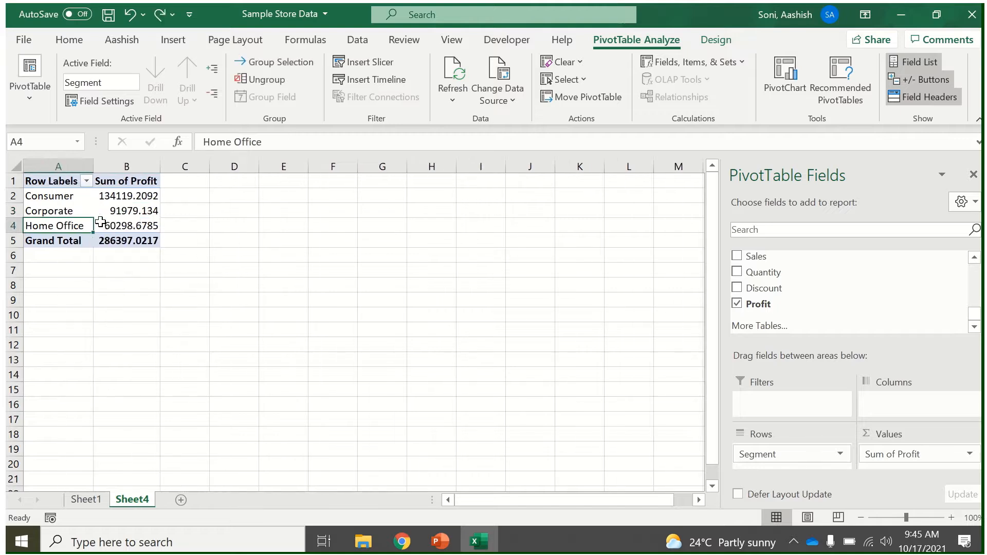
In the PivotTable options, turn off Autofit column widths on update and allow multiple filters per field.
{"action": "right_click", "coordinate": [100, 222]}
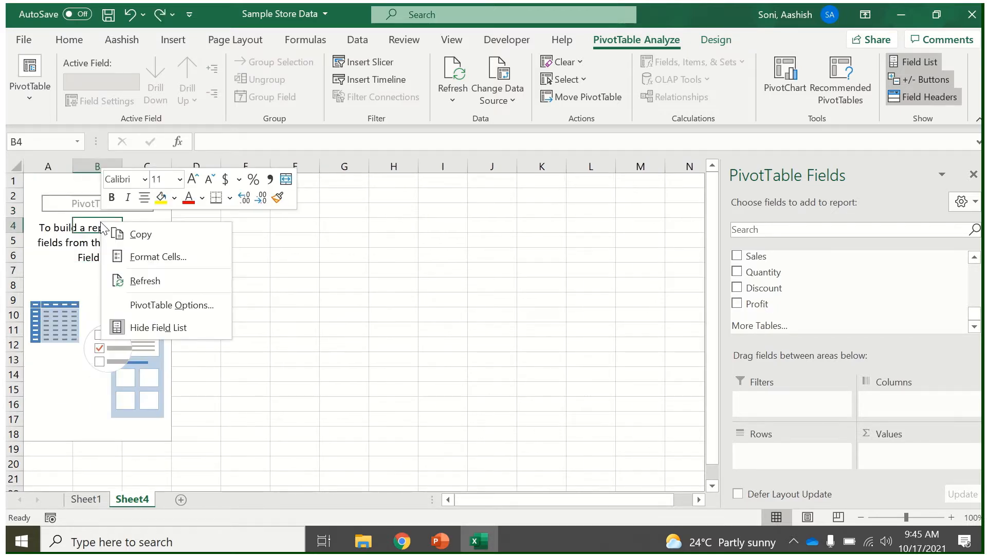
{"action": "left_click", "coordinate": [147, 305]}
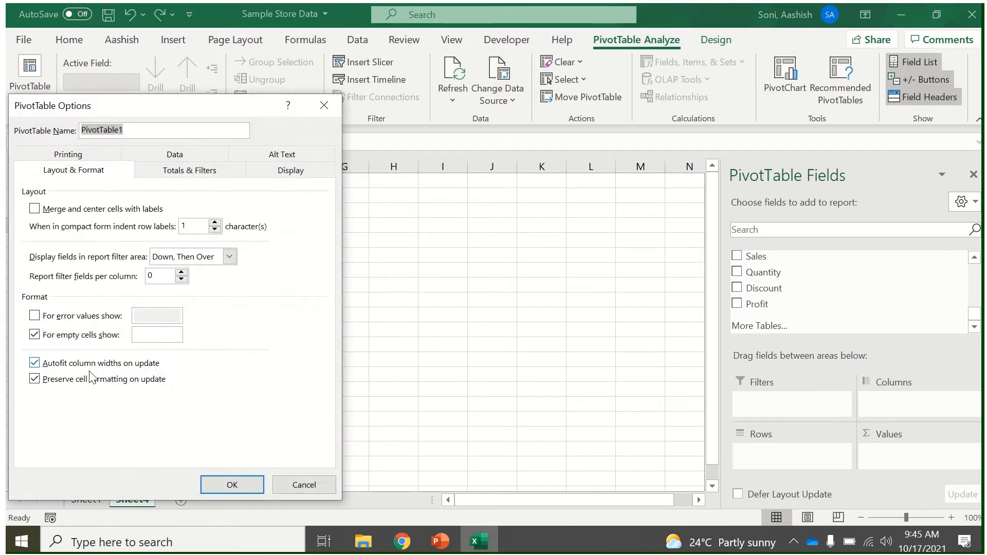
{"action": "left_click", "coordinate": [35, 364]}
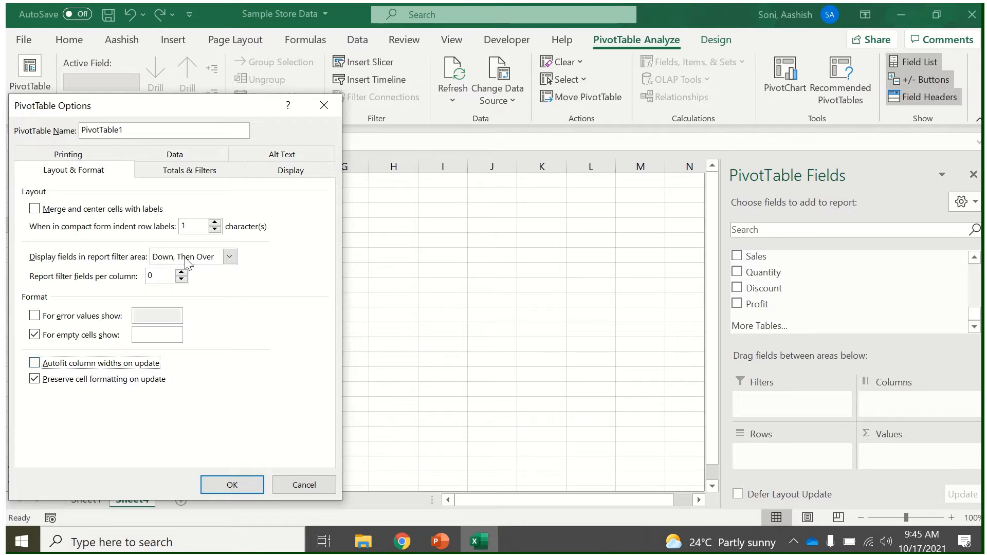
{"action": "left_click", "coordinate": [203, 174]}
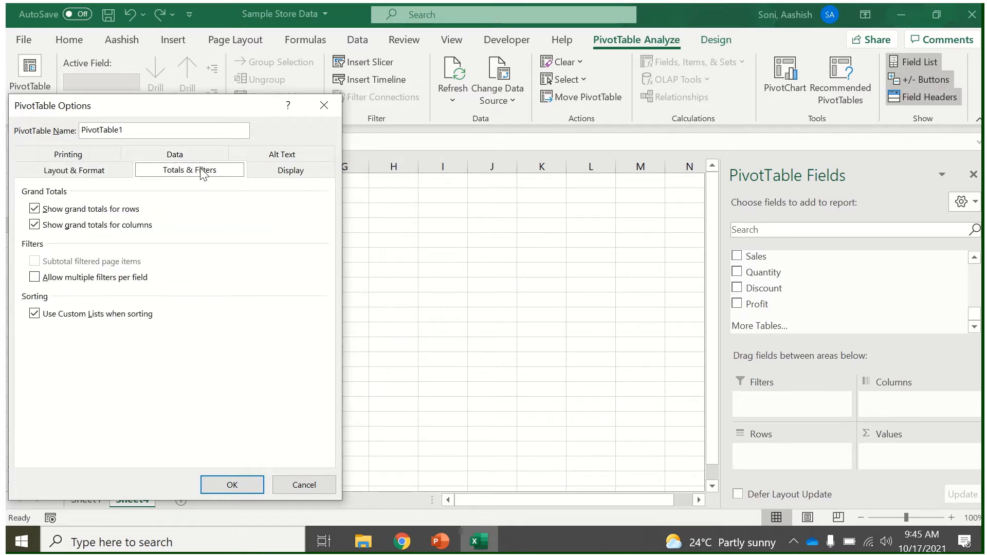
{"action": "left_click", "coordinate": [34, 278]}
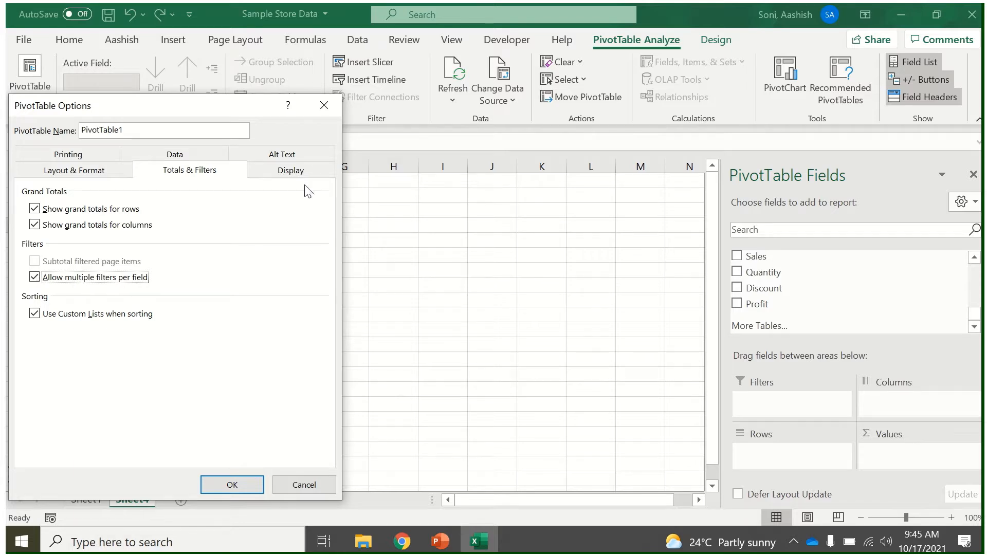
Enable the Classic PivotTable layout among the display options and apply the changed PivotTable options.
{"action": "left_click", "coordinate": [291, 156]}
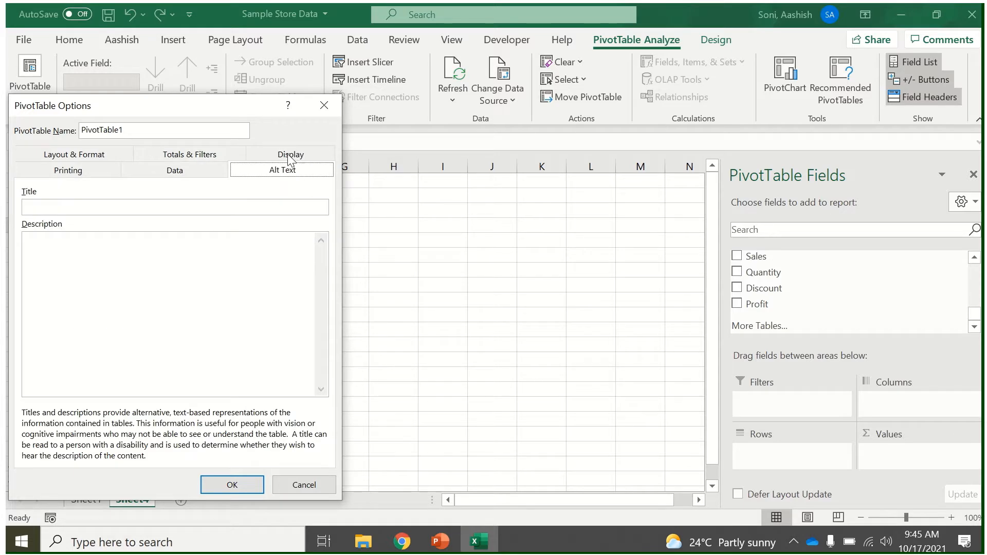
{"action": "left_click", "coordinate": [291, 155]}
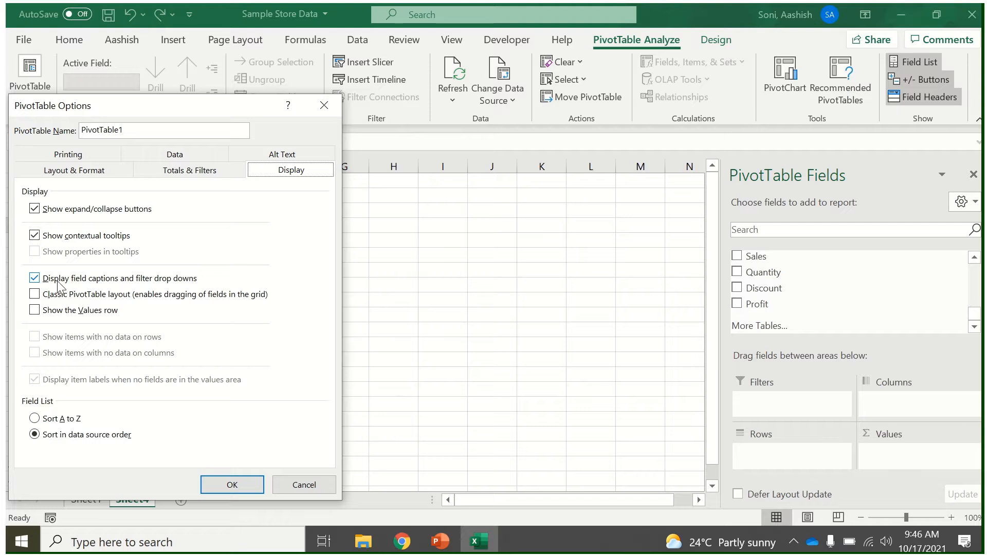
{"action": "left_click_drag", "start_coordinate": [122, 109], "coordinate": [411, 90]}
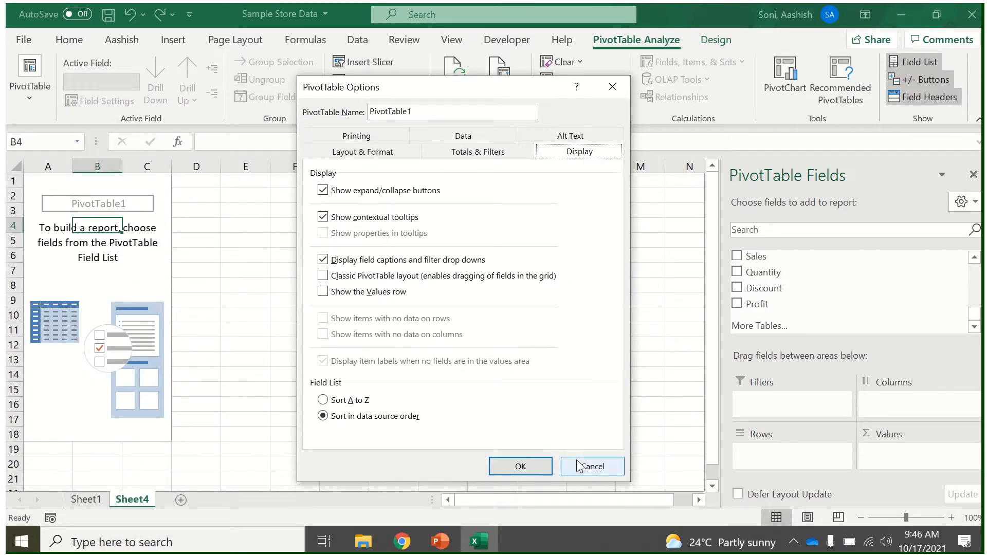
{"action": "left_click", "coordinate": [324, 276]}
{"action": "left_click", "coordinate": [496, 466]}
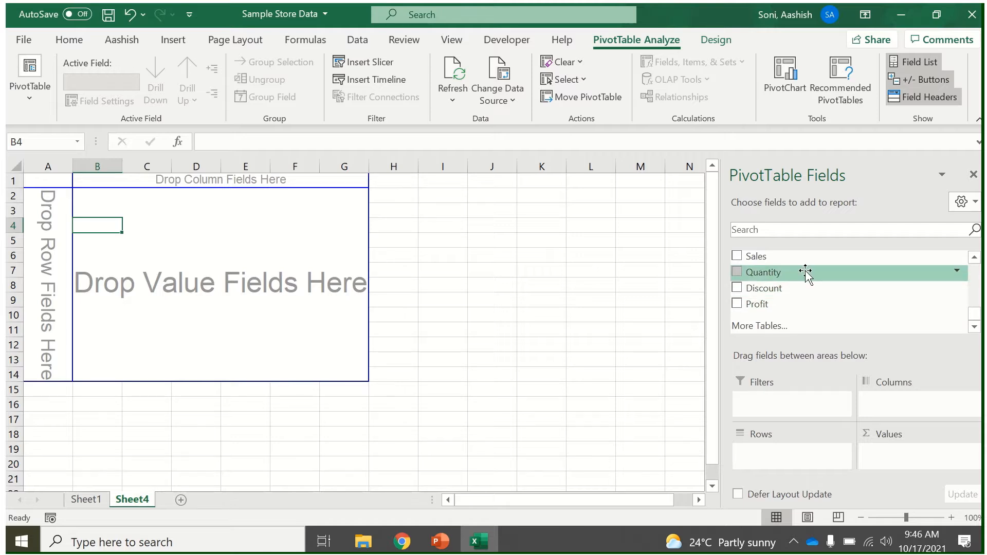
Place the Region field in the row area directly on the classic layout's grid.
{"action": "left_click", "coordinate": [975, 258]}
{"action": "left_click", "coordinate": [974, 258]}
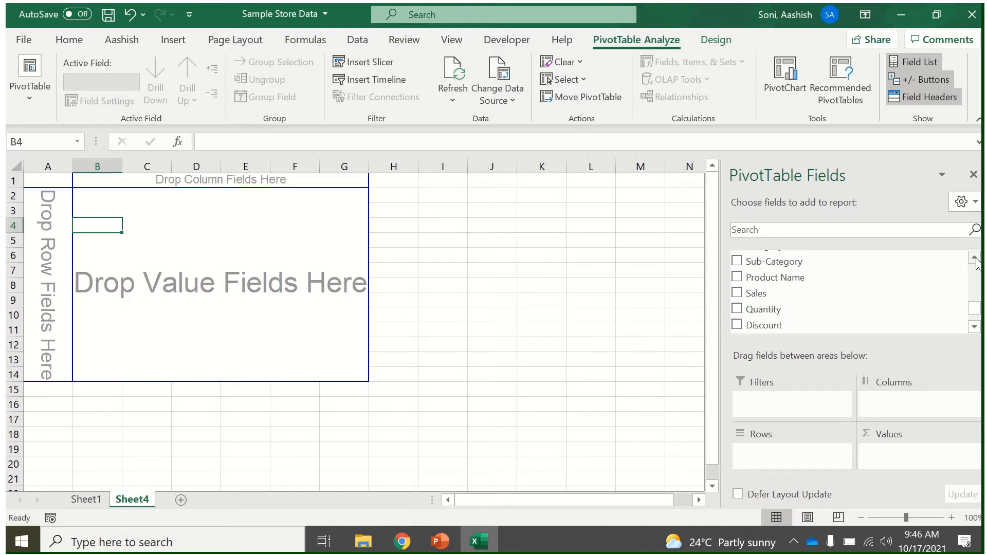
{"action": "left_click", "coordinate": [975, 257]}
{"action": "left_click", "coordinate": [975, 258]}
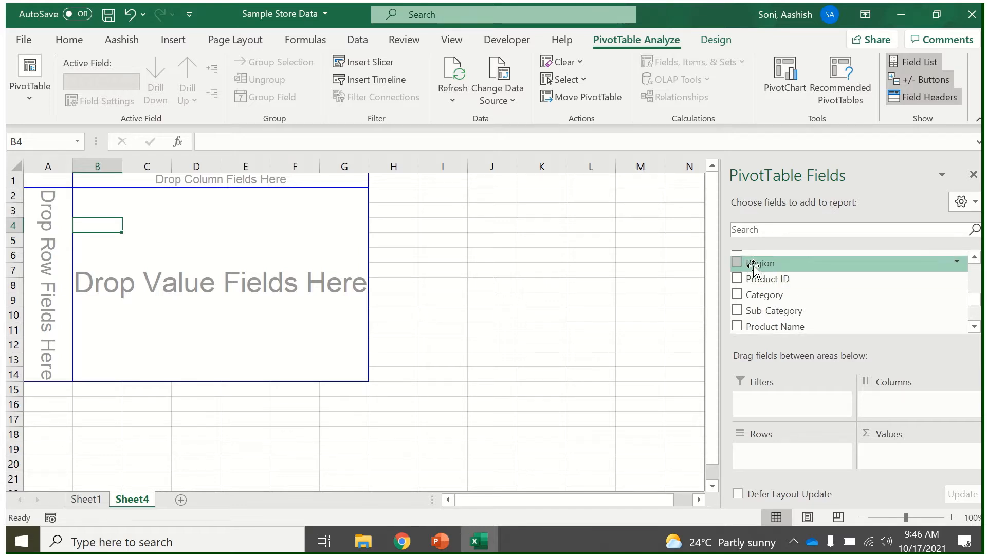
{"action": "left_click_drag", "start_coordinate": [754, 268], "coordinate": [46, 245]}
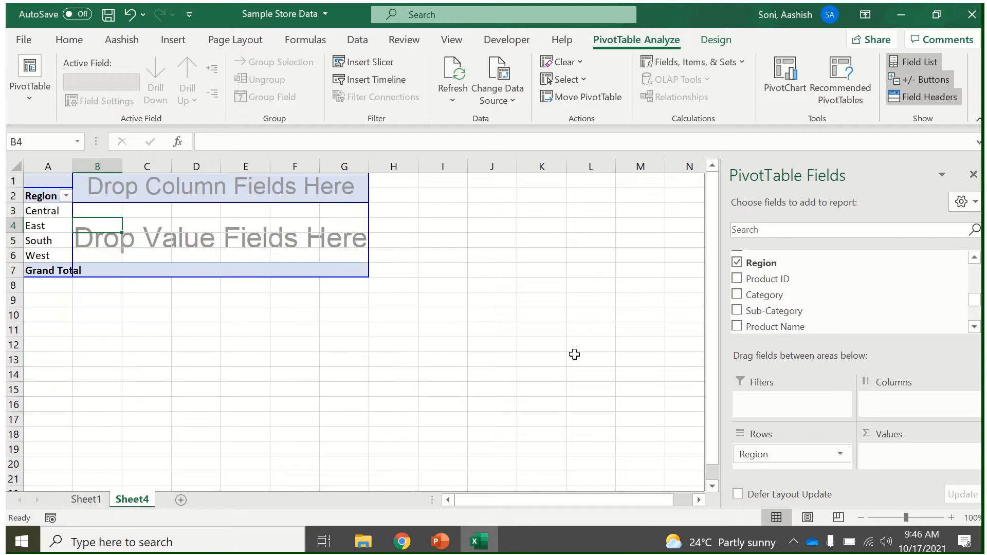
Remove Region from the PivotTable and undo the applied PivotTable options, including the classic layout.
{"action": "left_click", "coordinate": [736, 264]}
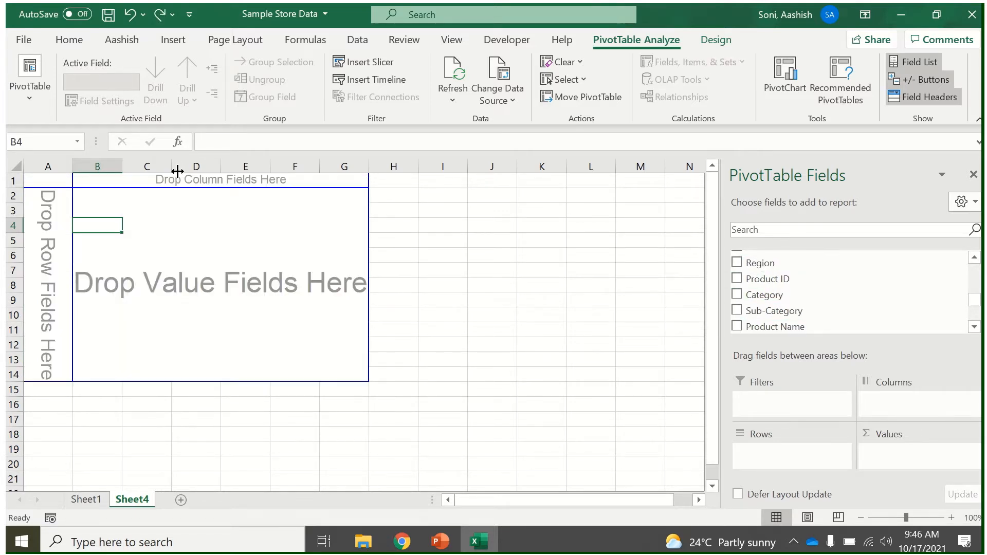
{"action": "key", "text": "ctrl+z"}
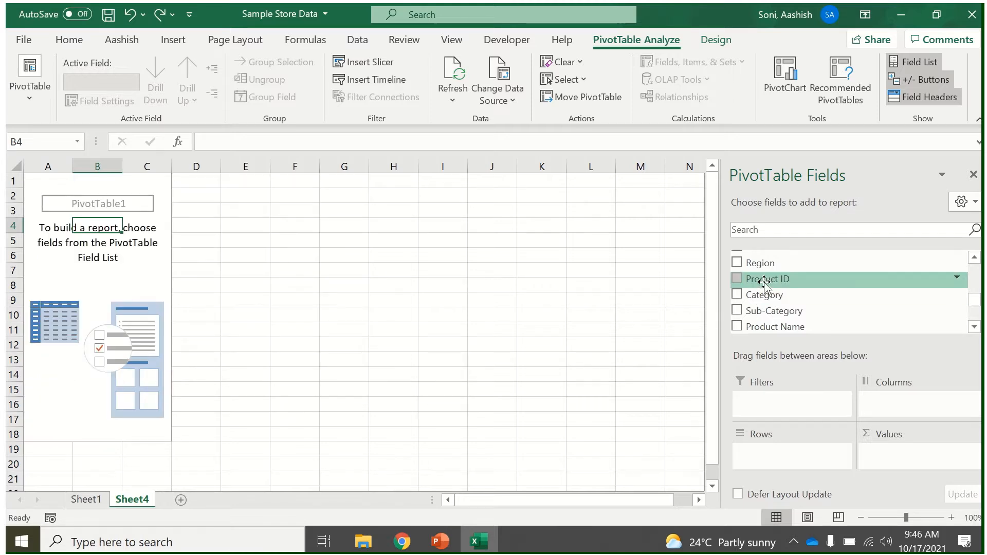
Add Region to the rows of the default PivotTable layout, and undo that addition.
{"action": "left_click_drag", "start_coordinate": [766, 263], "coordinate": [801, 454]}
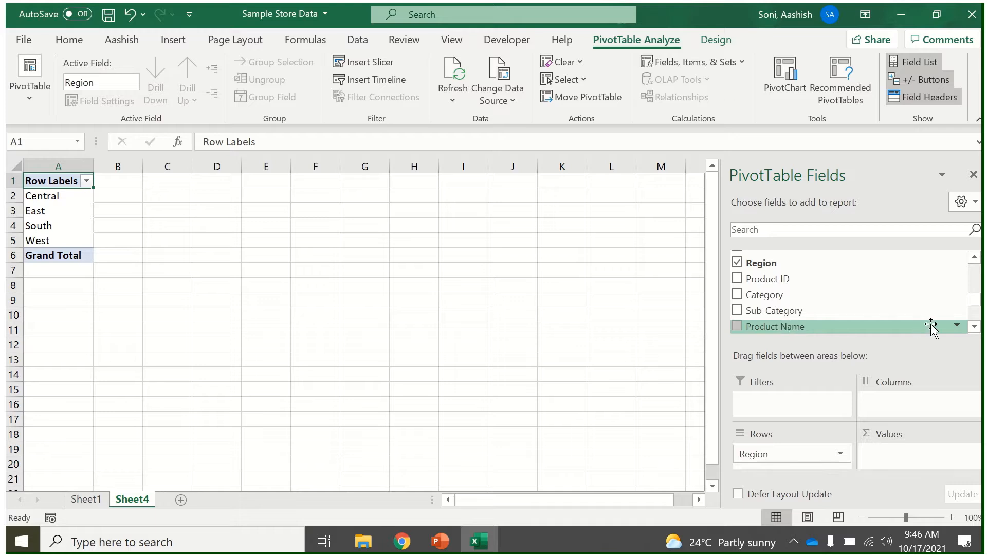
{"action": "left_click", "coordinate": [976, 315]}
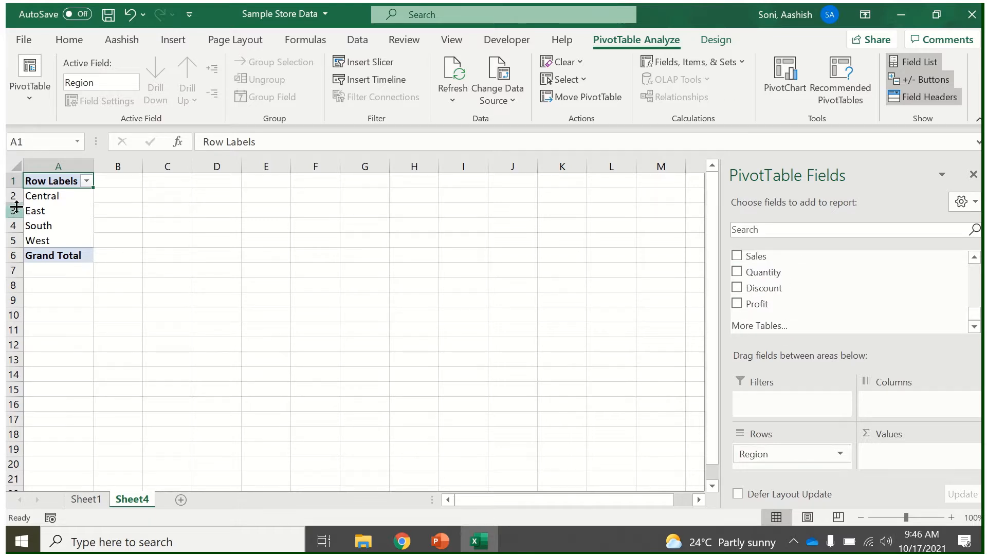
{"action": "key", "text": "ctrl+z"}
Toggle the Classic PivotTable layout display option on and off, and confirm the PivotTable options with it disabled.
{"action": "right_click", "coordinate": [36, 230]}
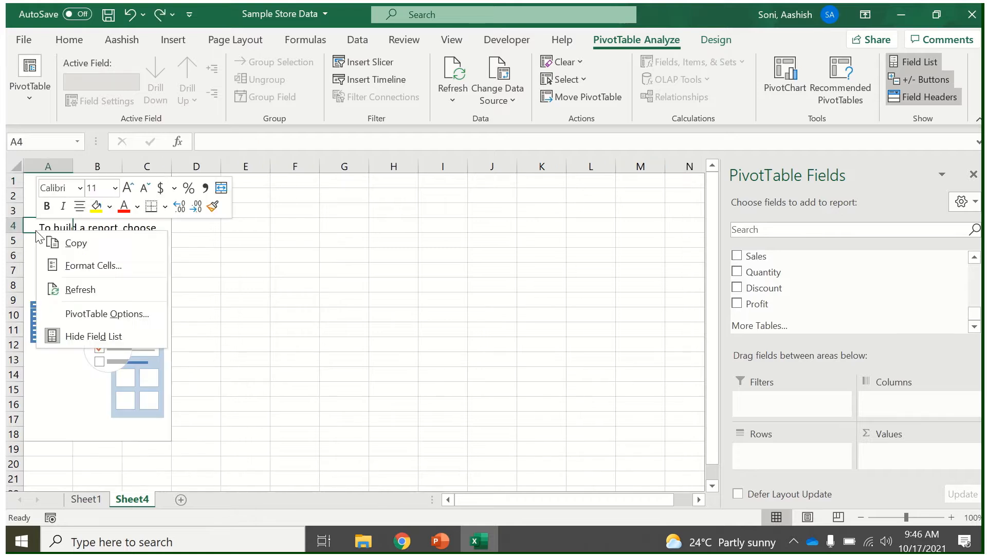
{"action": "left_click", "coordinate": [88, 315]}
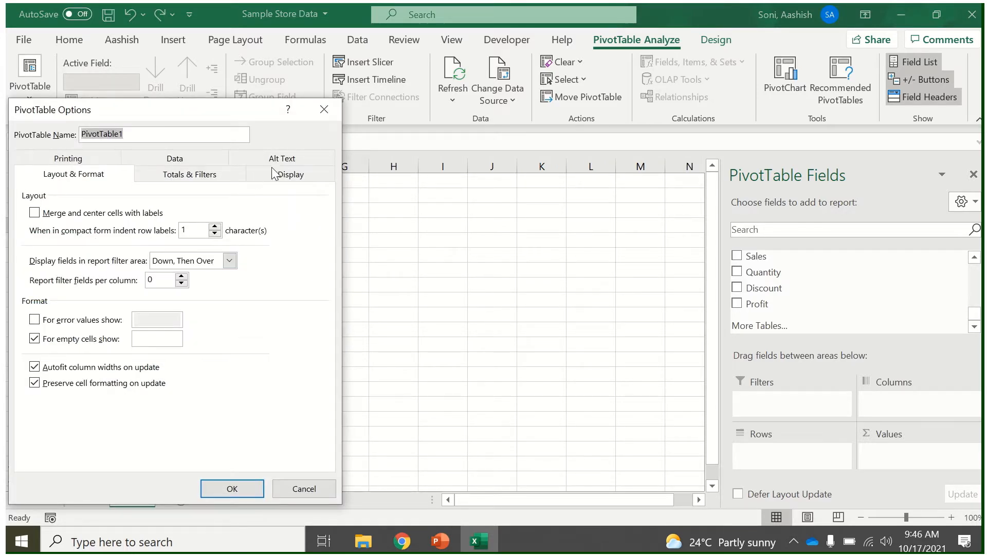
{"action": "left_click", "coordinate": [288, 174]}
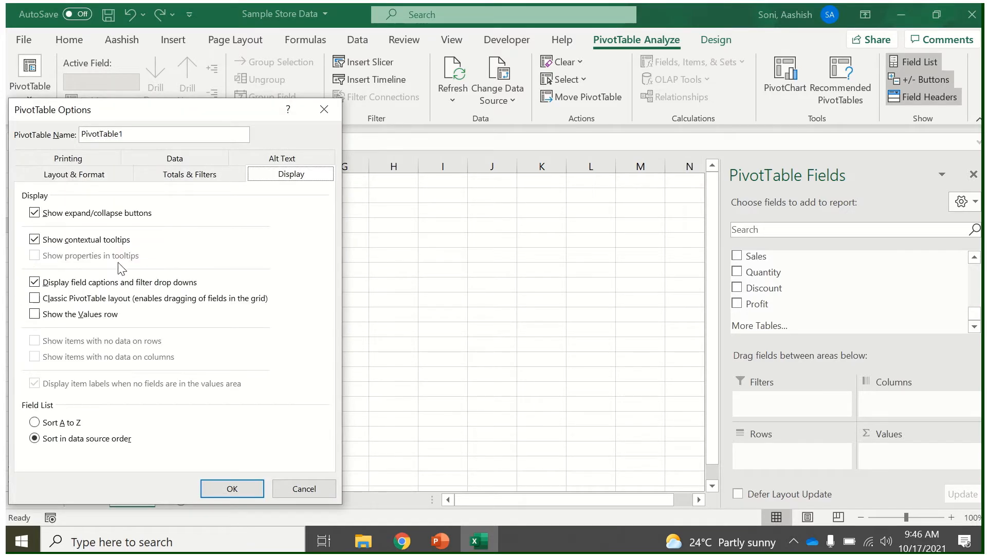
{"action": "left_click", "coordinate": [34, 298]}
{"action": "left_click", "coordinate": [37, 299]}
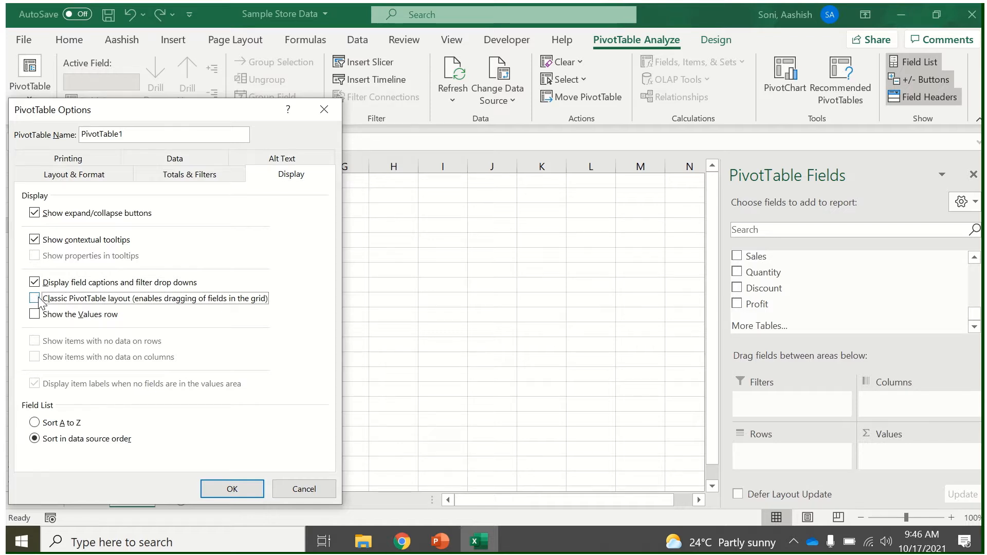
{"action": "left_click", "coordinate": [38, 299]}
{"action": "left_click", "coordinate": [40, 299]}
{"action": "left_click", "coordinate": [238, 489]}
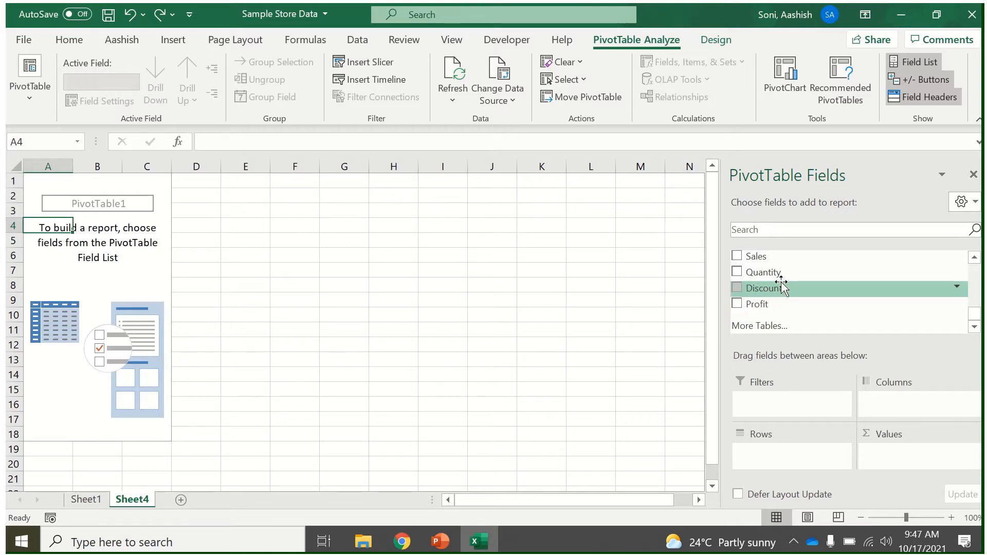
Add the Sales field to the PivotTable's values and the Segment field to its rows.
{"action": "left_click_drag", "start_coordinate": [777, 257], "coordinate": [936, 452]}
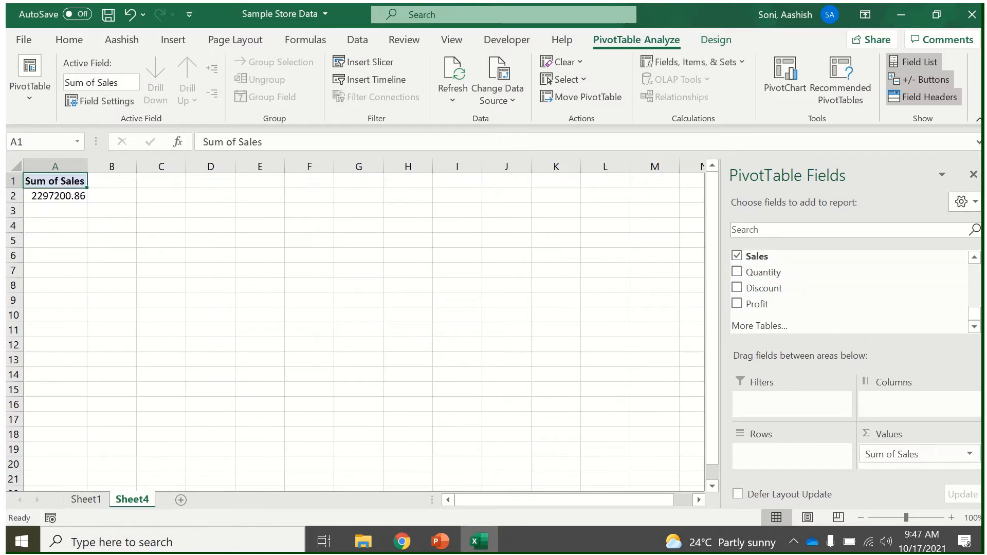
{"action": "left_click_drag", "start_coordinate": [976, 315], "coordinate": [978, 285]}
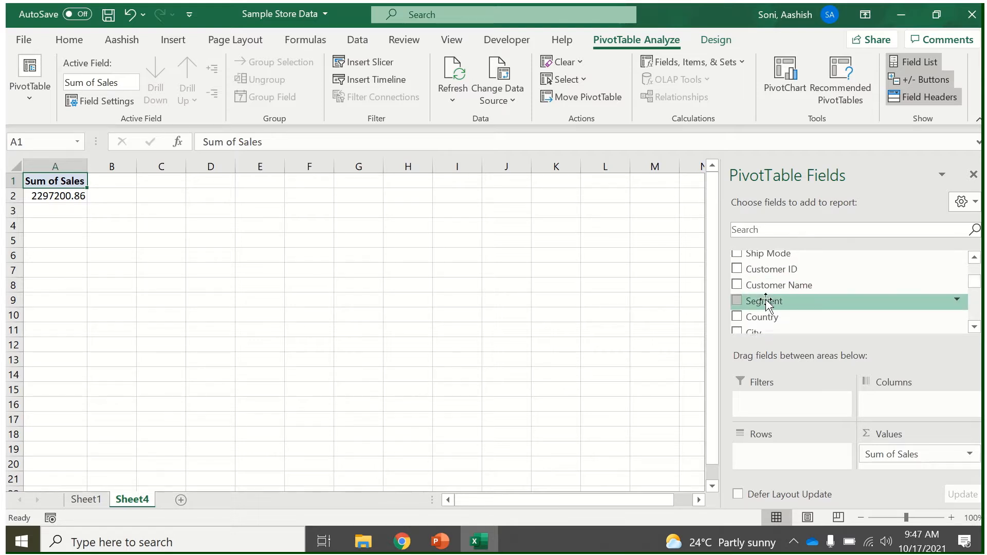
{"action": "left_click_drag", "start_coordinate": [764, 299], "coordinate": [787, 469]}
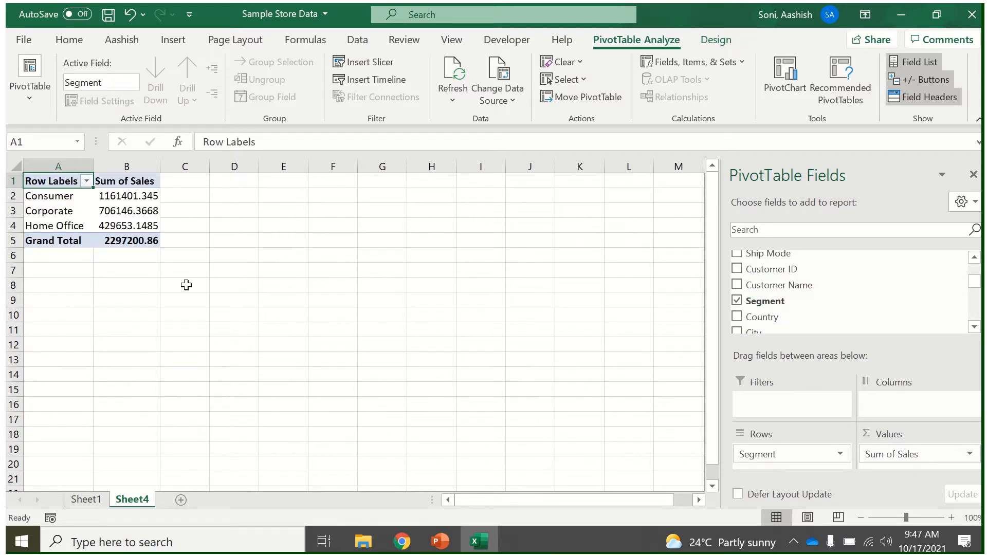
Rename the PivotTable as Segment.
{"action": "left_click", "coordinate": [38, 103]}
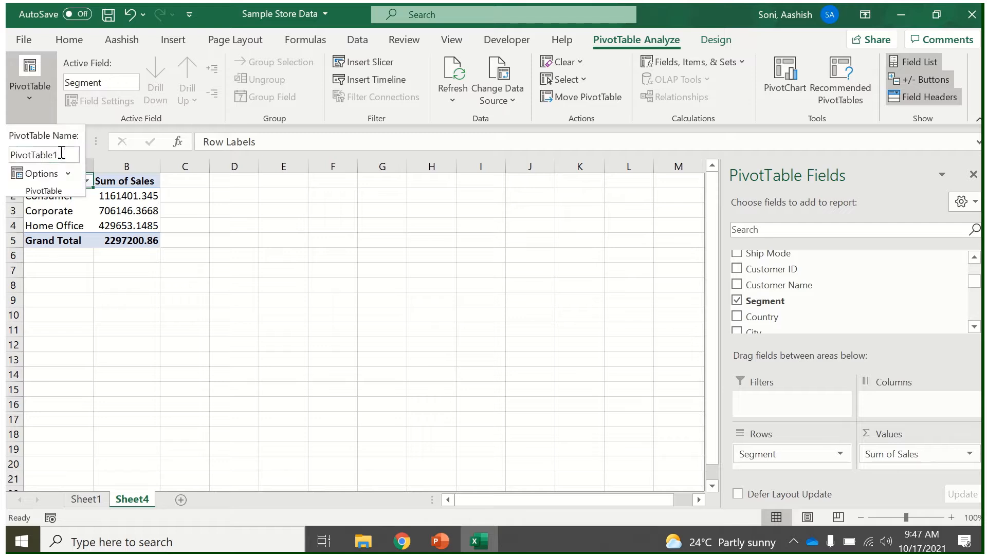
{"action": "double_click", "coordinate": [62, 150]}
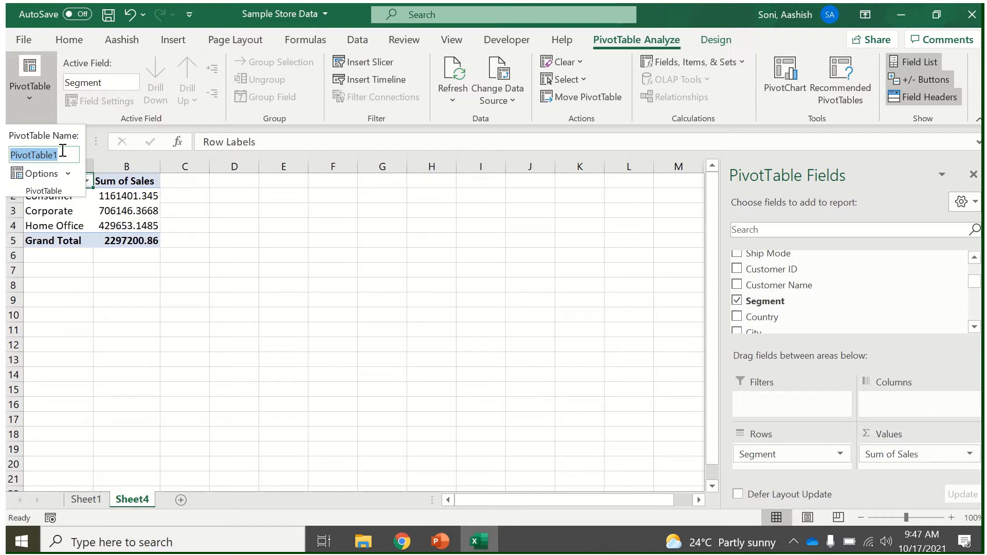
{"action": "type", "text": "Segment"}
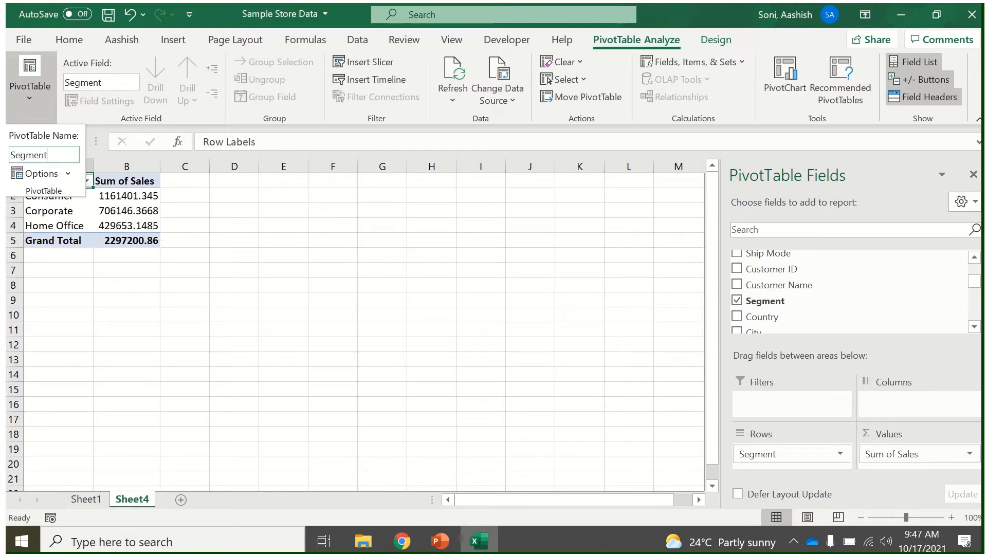
{"action": "key", "text": "Return"}
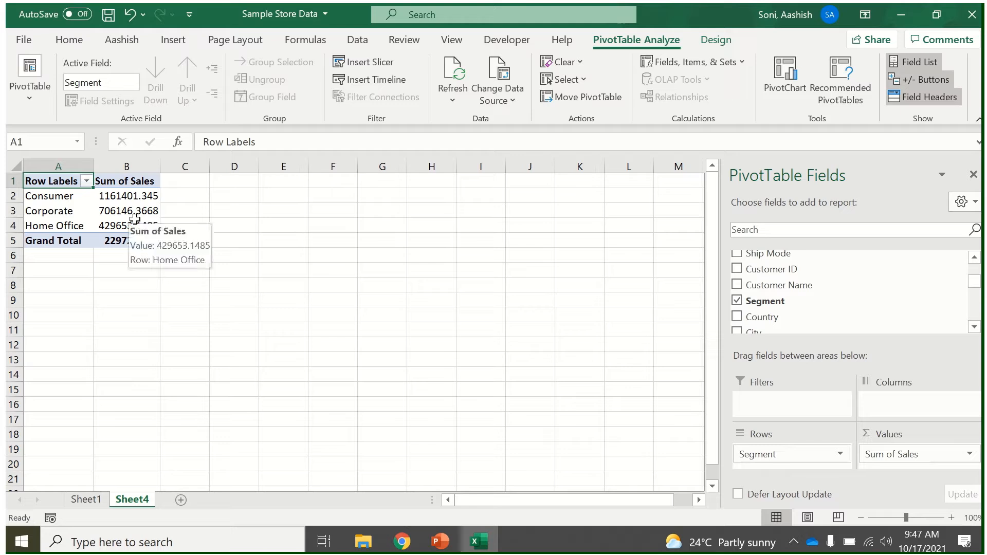
Check the PivotTable's assigned name with a cell inside the report selected, and look through its field list.
{"action": "left_click", "coordinate": [84, 202]}
{"action": "left_click", "coordinate": [149, 211]}
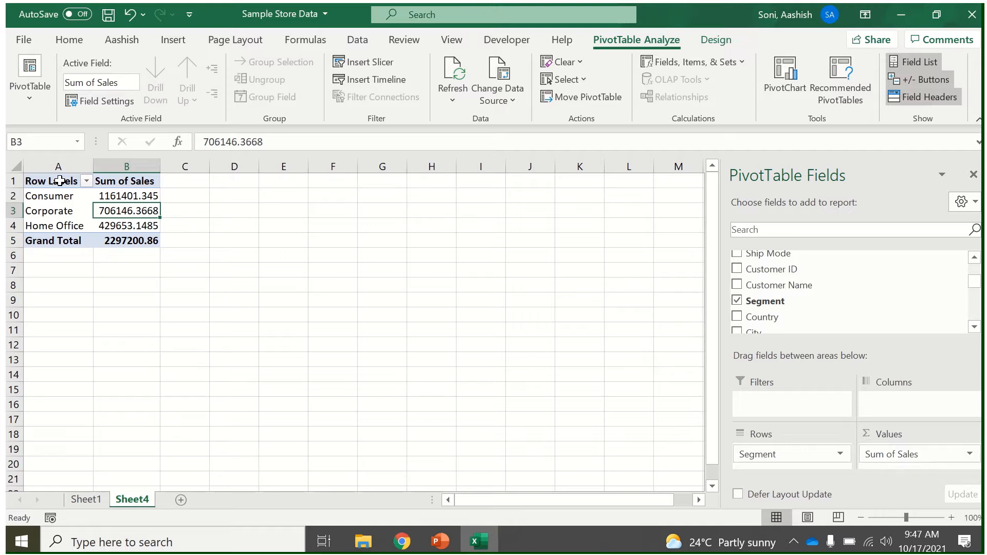
{"action": "left_click", "coordinate": [29, 85]}
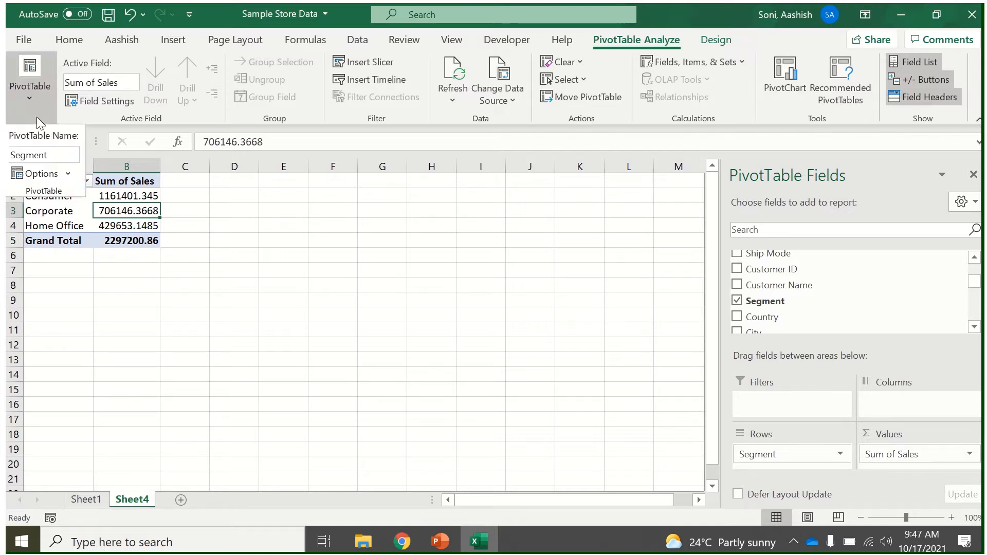
{"action": "left_click", "coordinate": [60, 156]}
{"action": "left_click", "coordinate": [81, 226]}
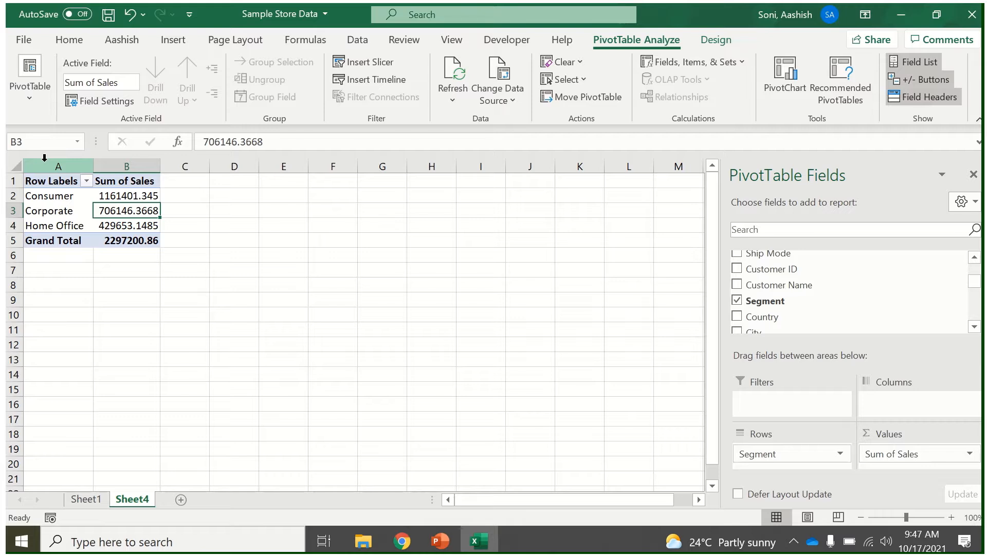
{"action": "left_click", "coordinate": [36, 109]}
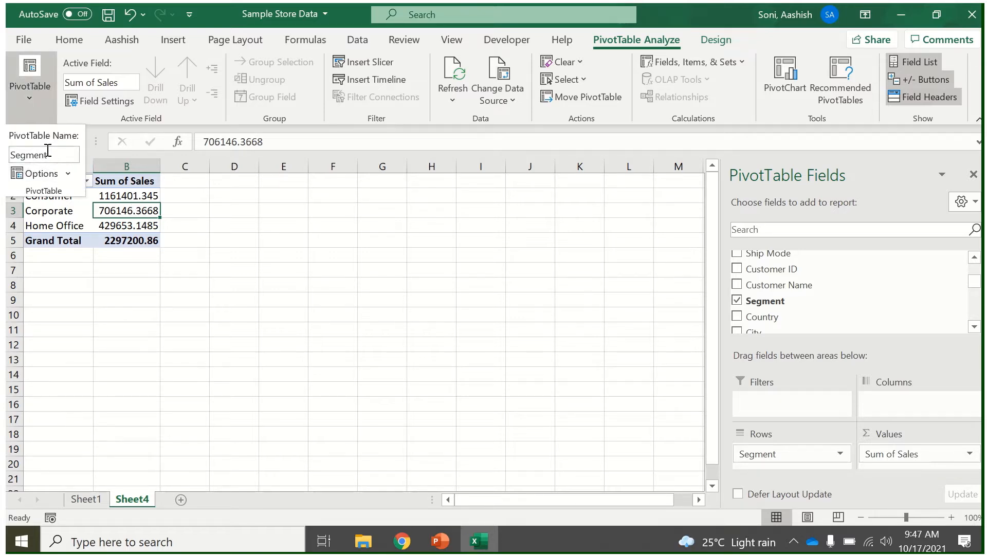
{"action": "left_click", "coordinate": [136, 203]}
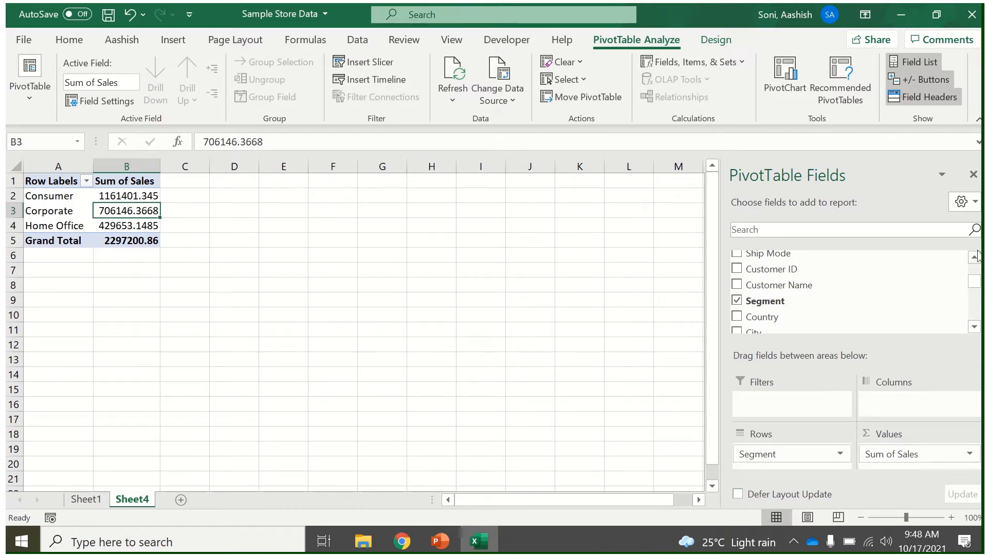
{"action": "left_click_drag", "start_coordinate": [978, 281], "coordinate": [979, 316]}
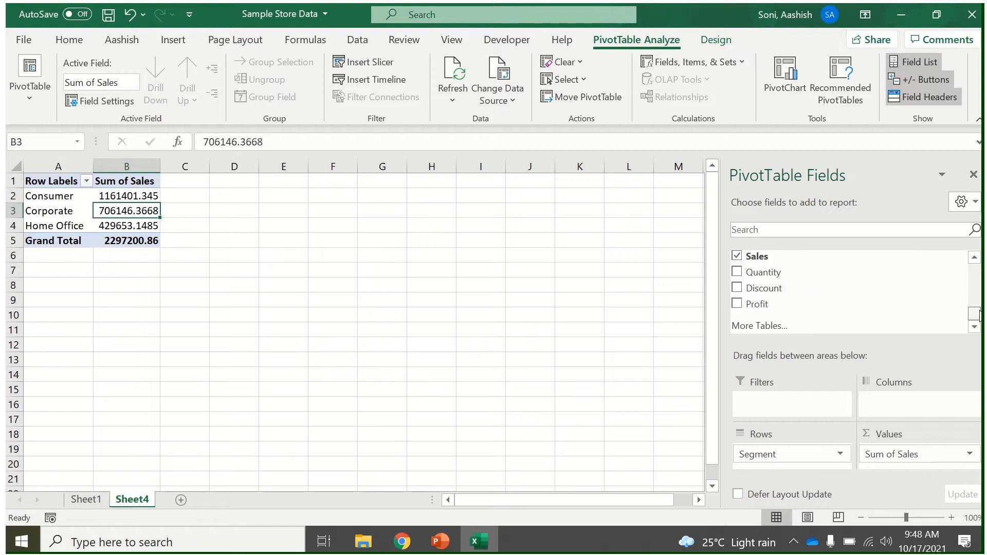
Add three blank worksheets after Sheet4, and delete them again one by one.
{"action": "left_click", "coordinate": [181, 501]}
{"action": "left_click", "coordinate": [228, 502]}
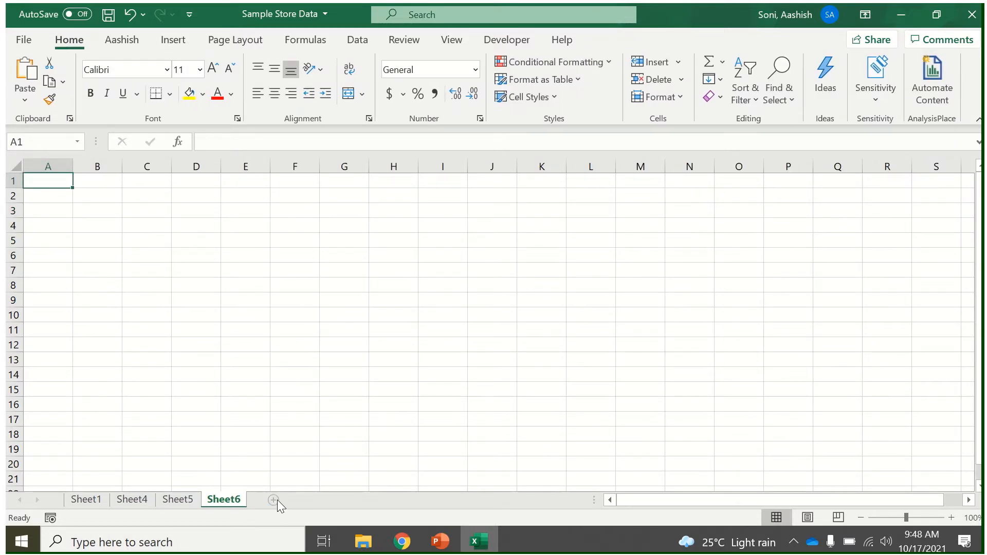
{"action": "left_click", "coordinate": [277, 499]}
{"action": "right_click", "coordinate": [276, 500]}
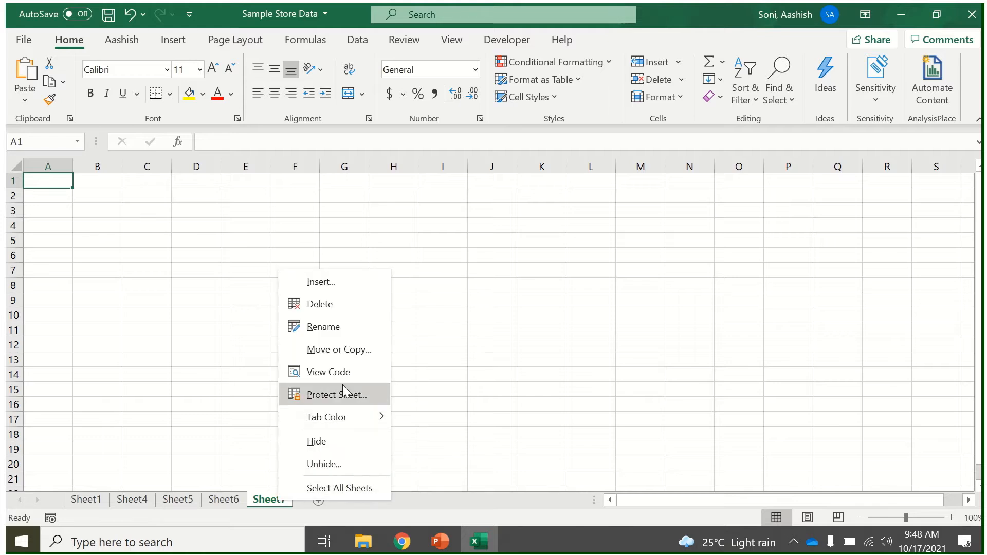
{"action": "left_click", "coordinate": [341, 303]}
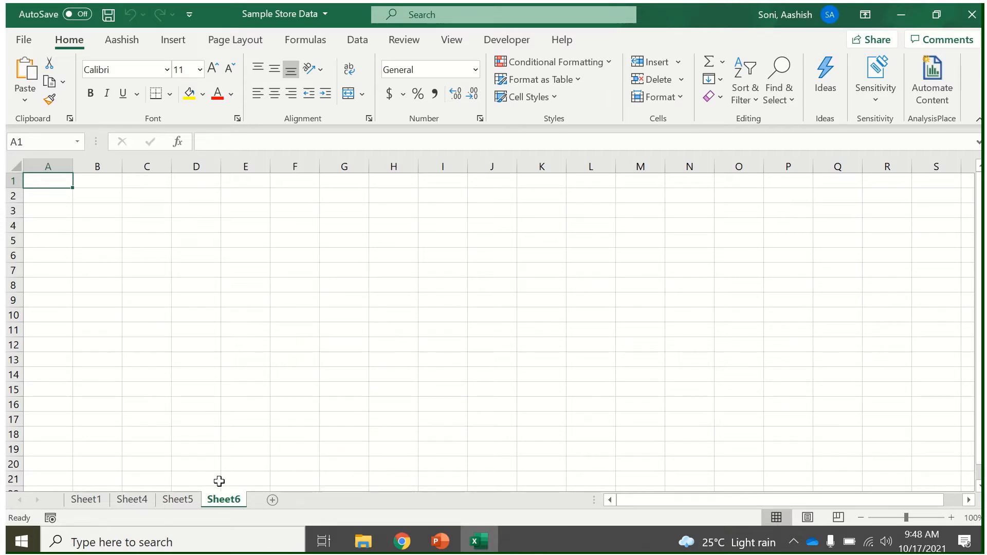
{"action": "right_click", "coordinate": [224, 509]}
{"action": "left_click", "coordinate": [296, 307]}
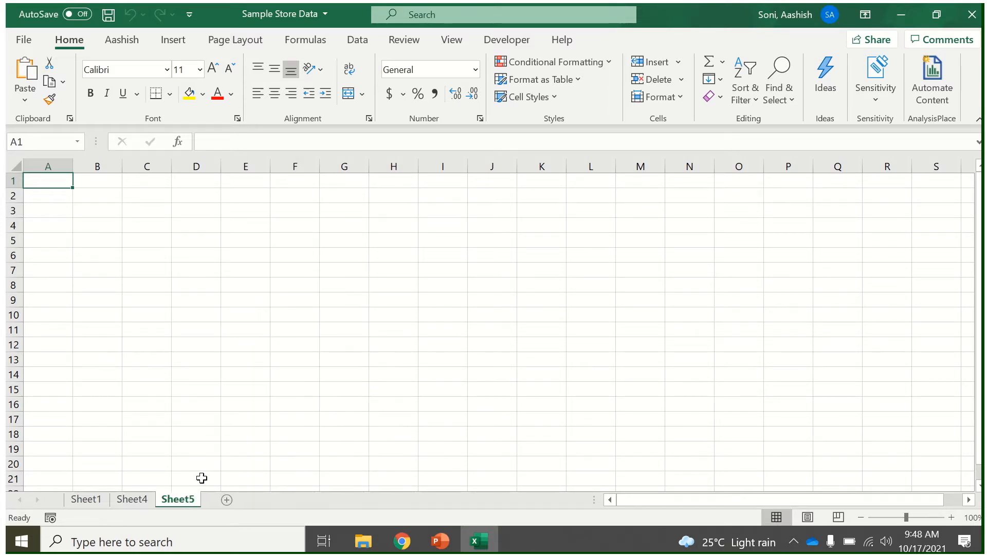
{"action": "right_click", "coordinate": [185, 504]}
{"action": "left_click", "coordinate": [264, 298]}
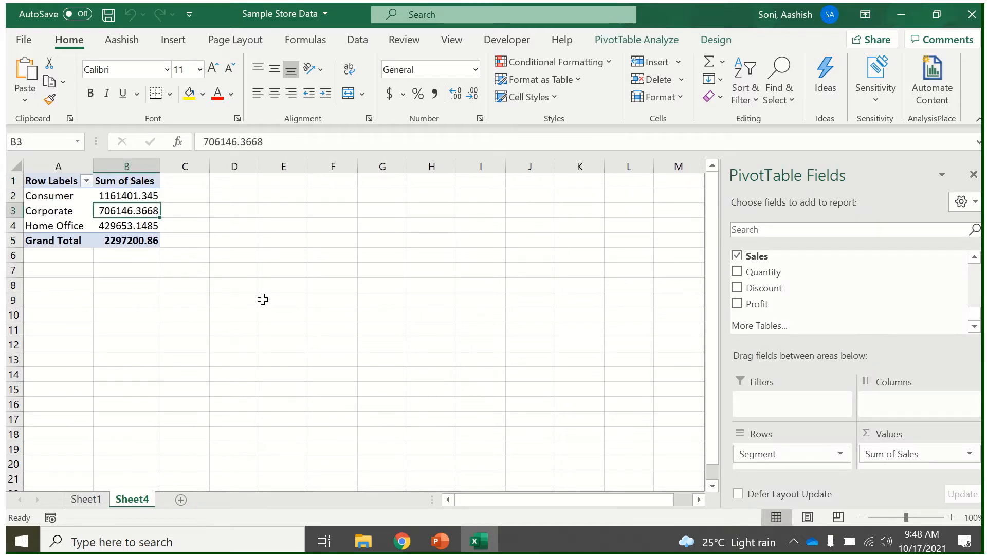
Show the Segment PivotTable's report layout in tabular form.
{"action": "left_click", "coordinate": [47, 182]}
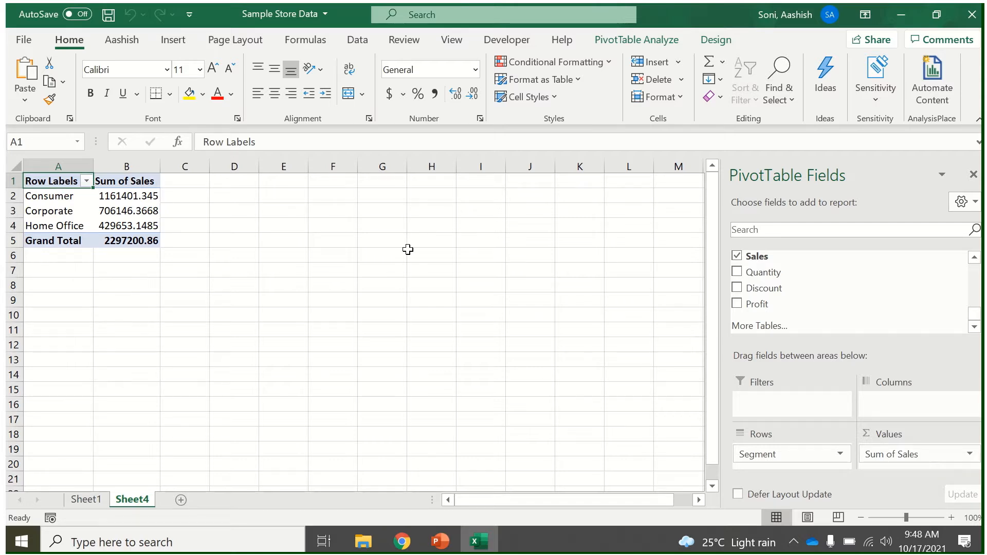
{"action": "left_click", "coordinate": [699, 41]}
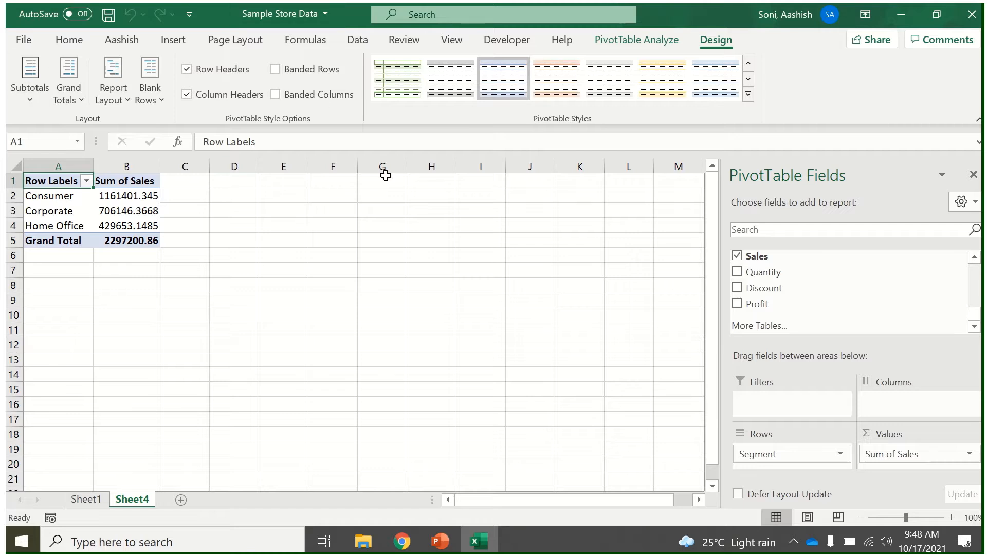
{"action": "left_click", "coordinate": [116, 101]}
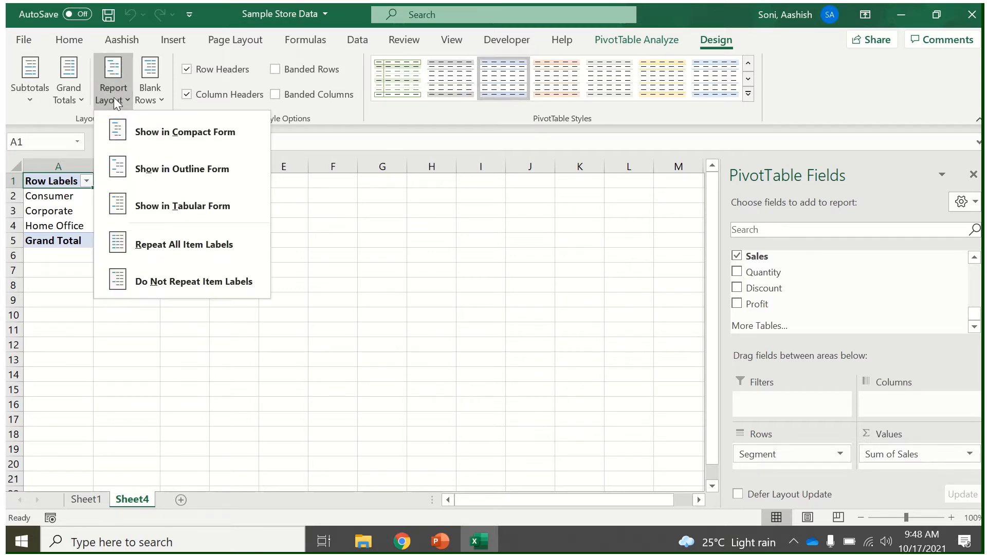
{"action": "left_click", "coordinate": [133, 120]}
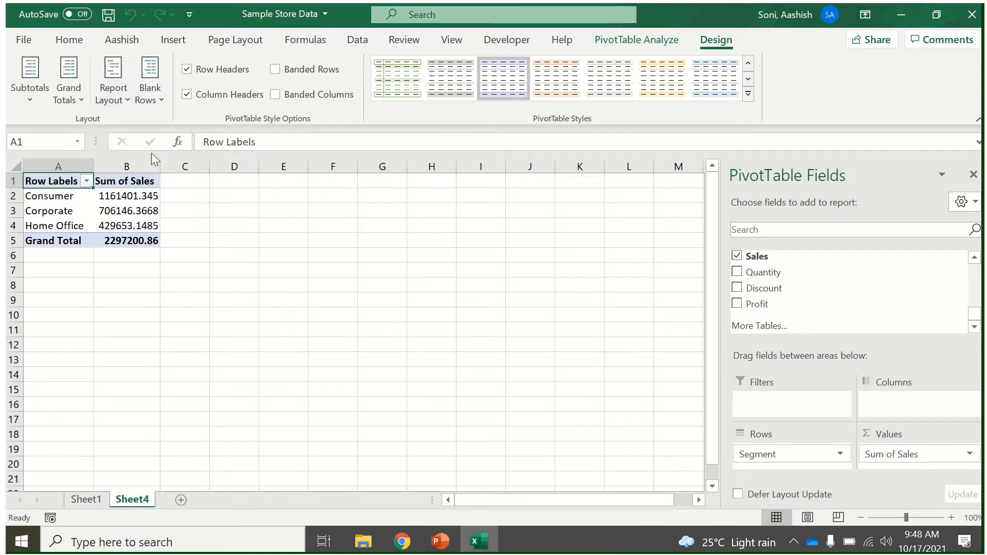
{"action": "left_click", "coordinate": [114, 78]}
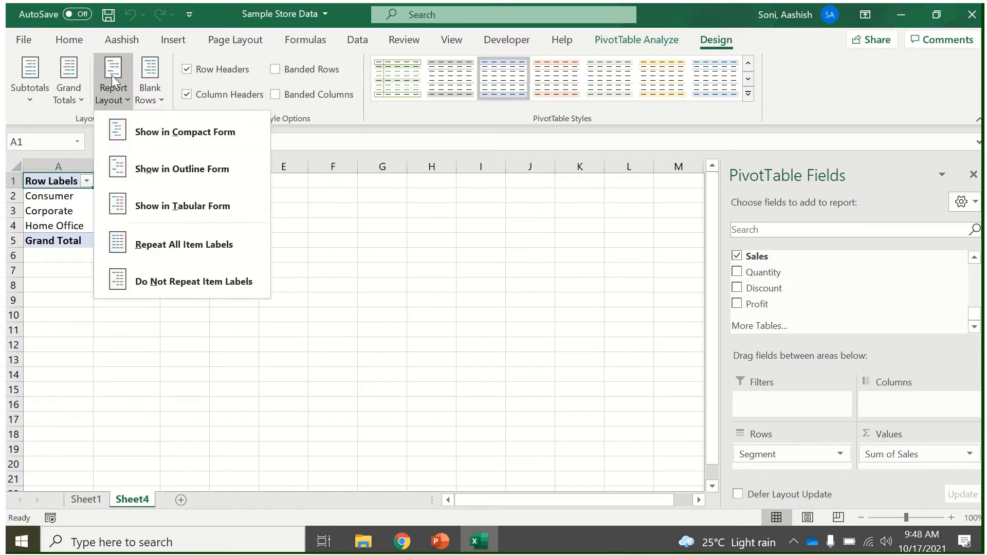
{"action": "left_click", "coordinate": [165, 208]}
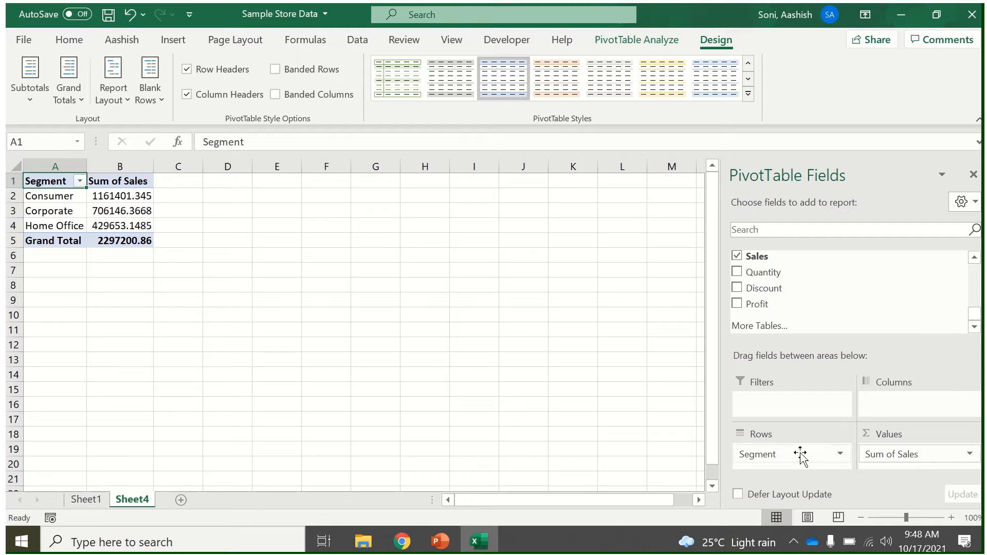
Switch the PivotTable's report layout to outline form and back to tabular form.
{"action": "left_click", "coordinate": [127, 94]}
{"action": "left_click", "coordinate": [174, 193]}
{"action": "left_click", "coordinate": [113, 88]}
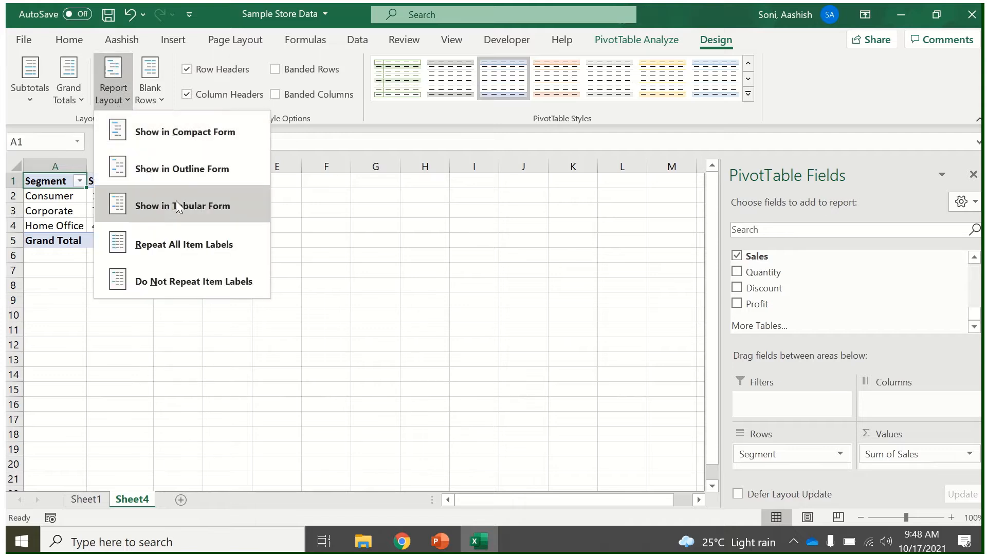
{"action": "left_click", "coordinate": [185, 169]}
{"action": "left_click", "coordinate": [112, 100]}
{"action": "left_click", "coordinate": [184, 205]}
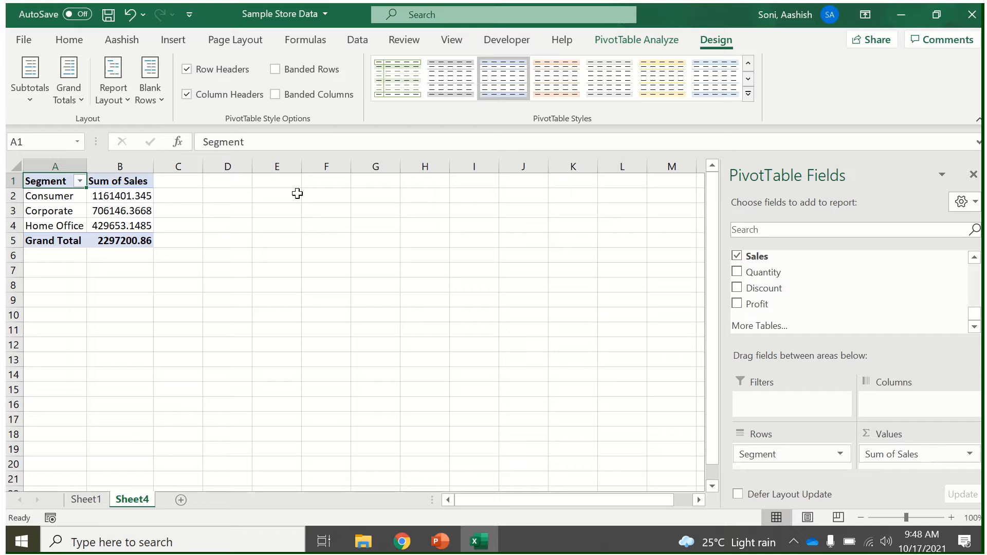
{"action": "scroll", "coordinate": [979, 269], "scroll_direction": "up", "scroll_amount": 3}
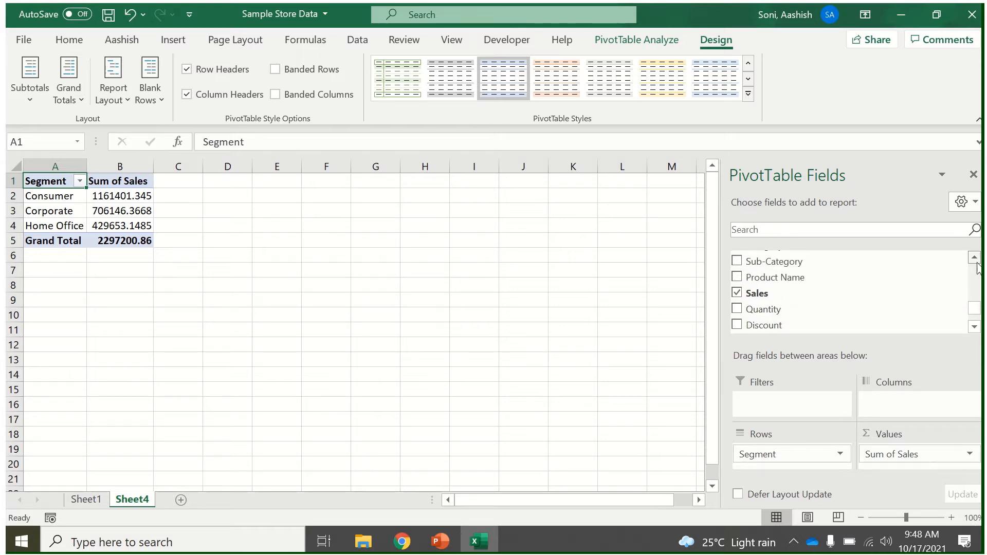
{"action": "scroll", "coordinate": [978, 269], "scroll_direction": "up", "scroll_amount": 4}
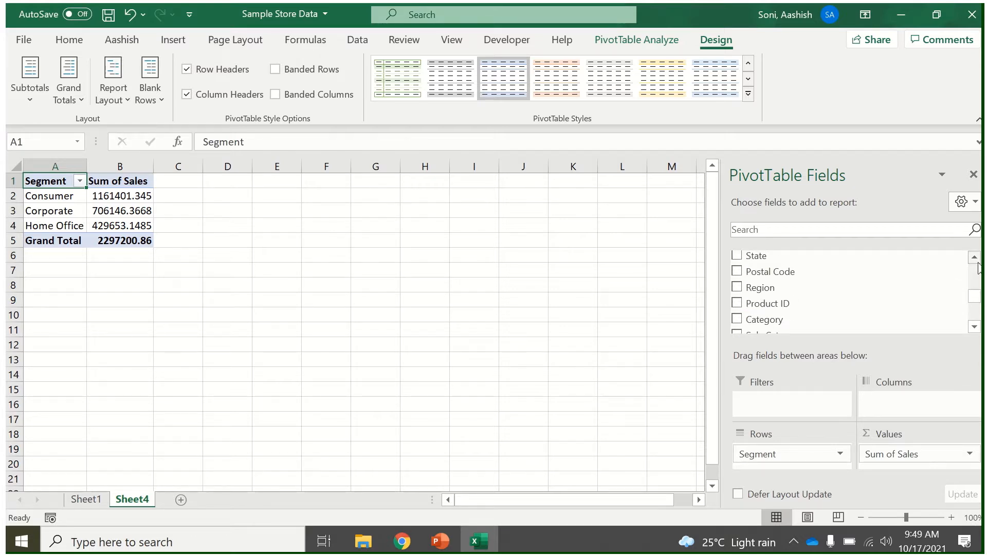
{"action": "scroll", "coordinate": [978, 268], "scroll_direction": "up", "scroll_amount": 2}
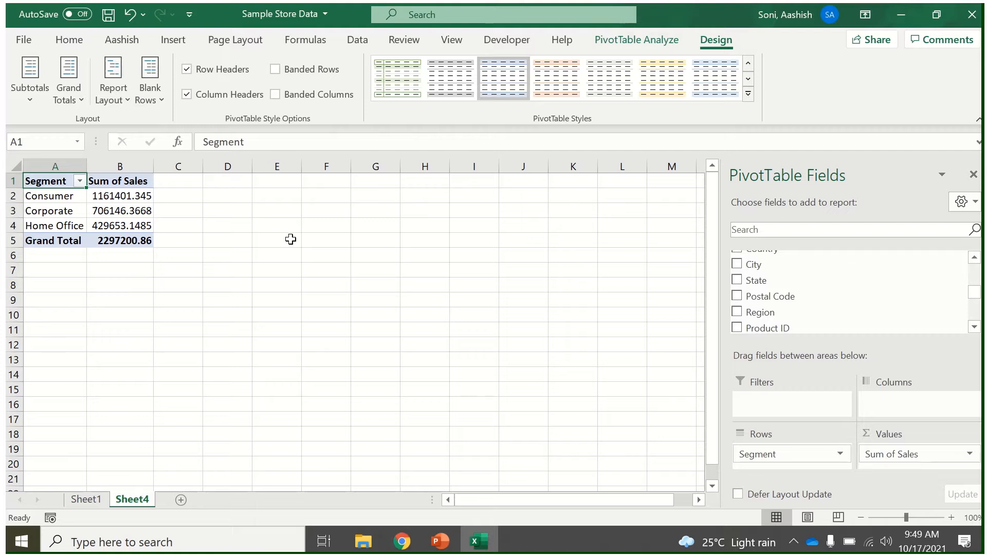
{"action": "left_click", "coordinate": [159, 100]}
{"action": "left_click", "coordinate": [158, 99]}
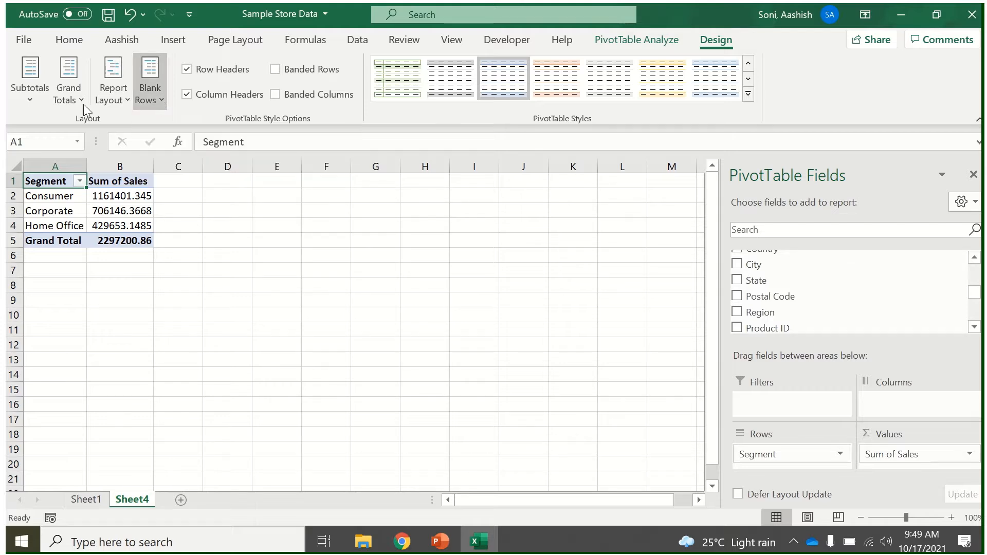
Switch the PivotTable's grand totals to columns only, off for rows and columns, and back on for rows and columns.
{"action": "left_click", "coordinate": [62, 101]}
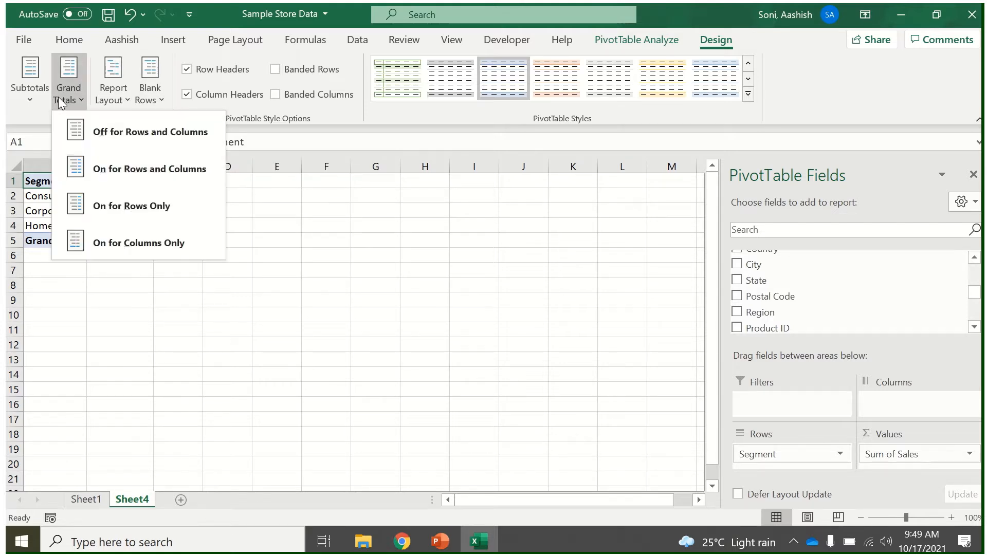
{"action": "left_click", "coordinate": [144, 253]}
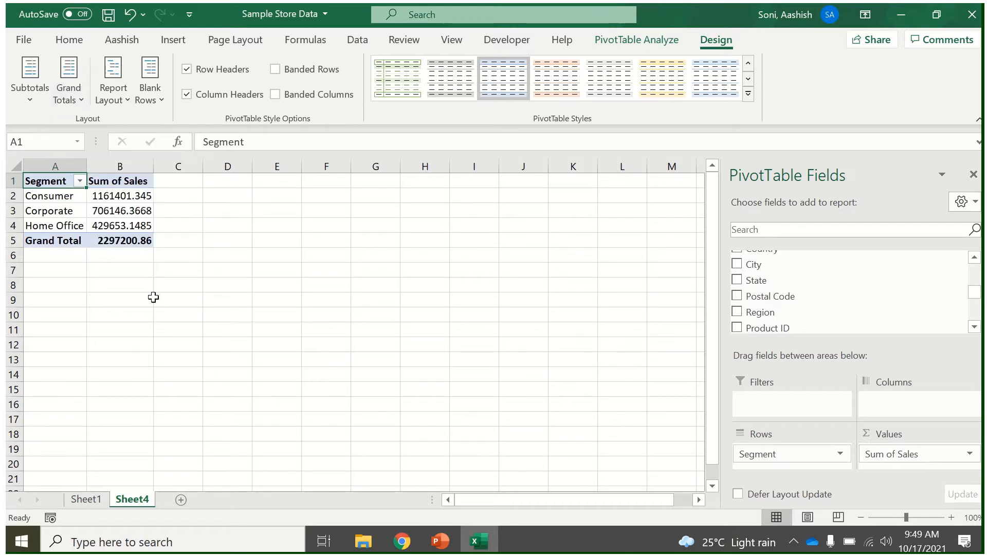
{"action": "left_click", "coordinate": [72, 103]}
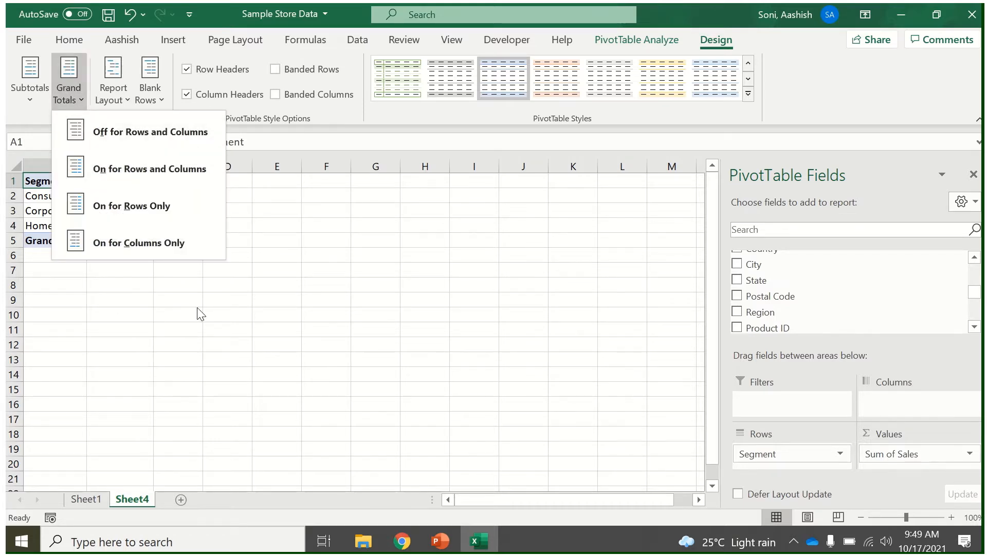
{"action": "left_click", "coordinate": [152, 135]}
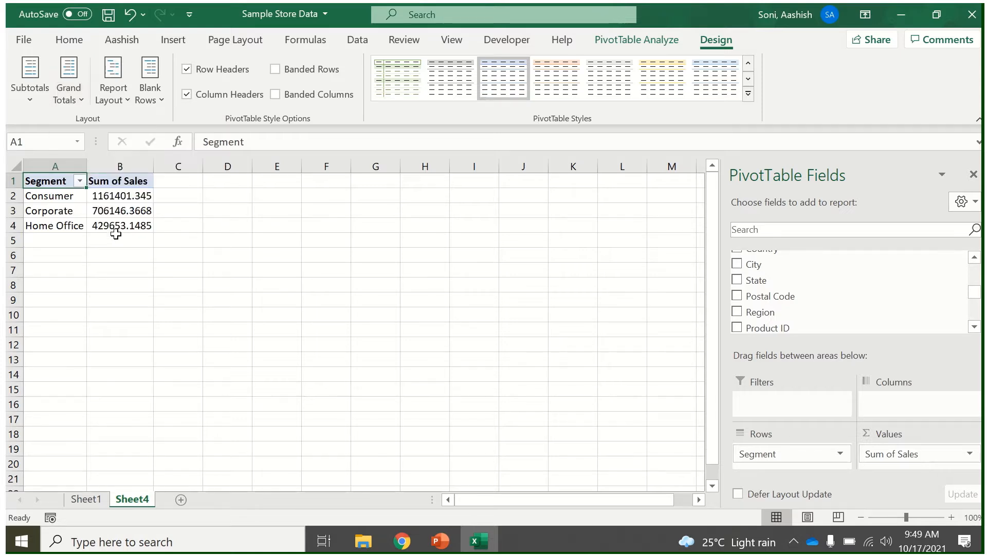
{"action": "left_click", "coordinate": [66, 101]}
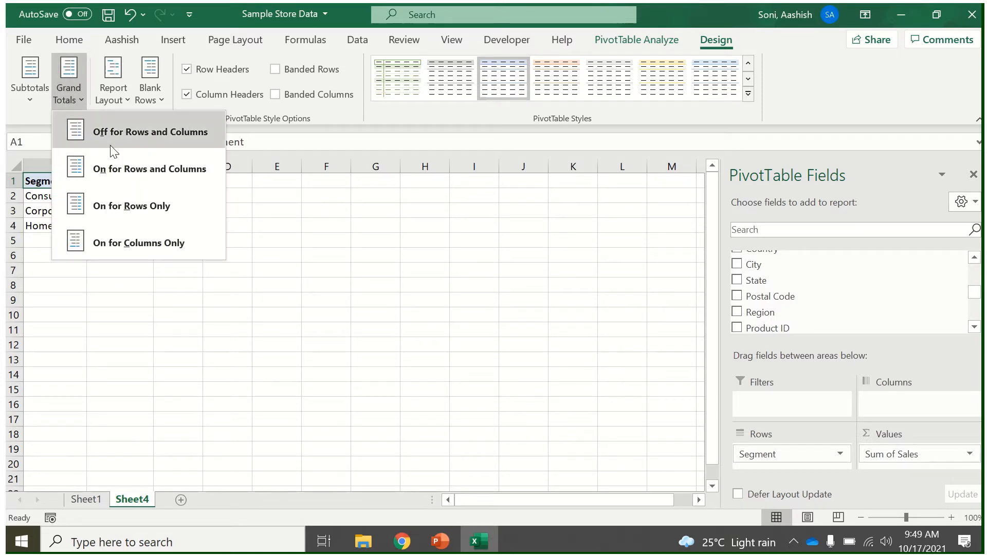
{"action": "left_click", "coordinate": [123, 174]}
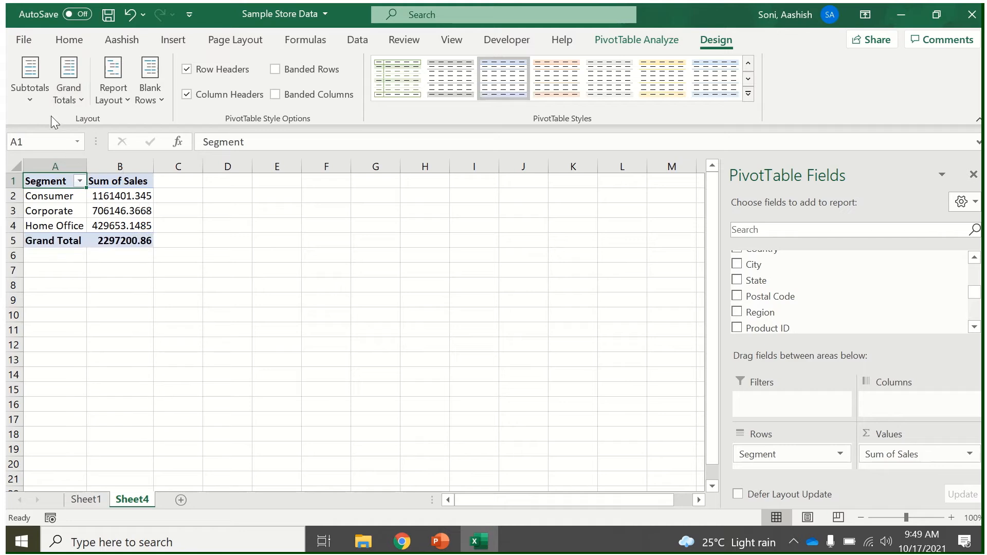
Add the State field to the report's rows beneath Segment and look down to the end of the Consumer group.
{"action": "left_click", "coordinate": [42, 96]}
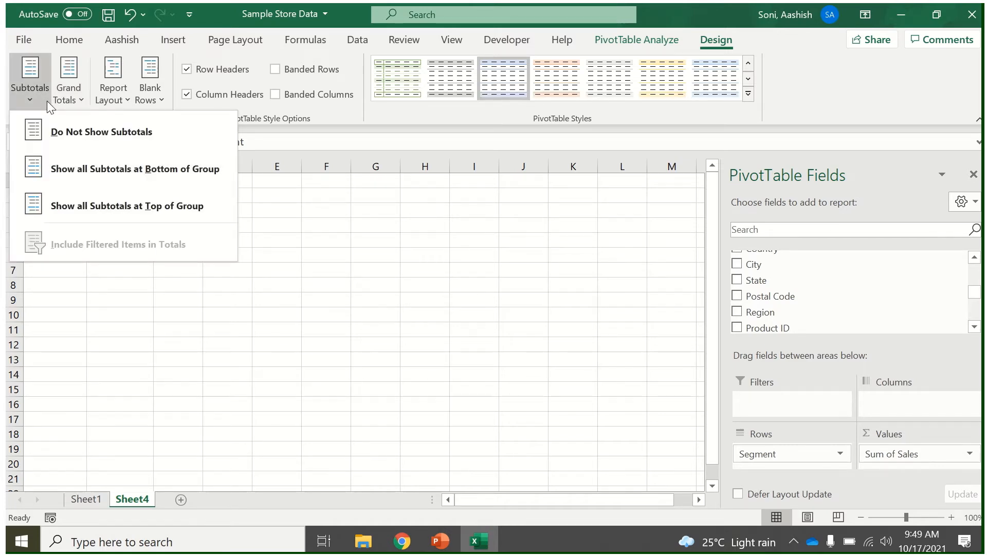
{"action": "left_click", "coordinate": [210, 335]}
{"action": "left_click", "coordinate": [113, 208]}
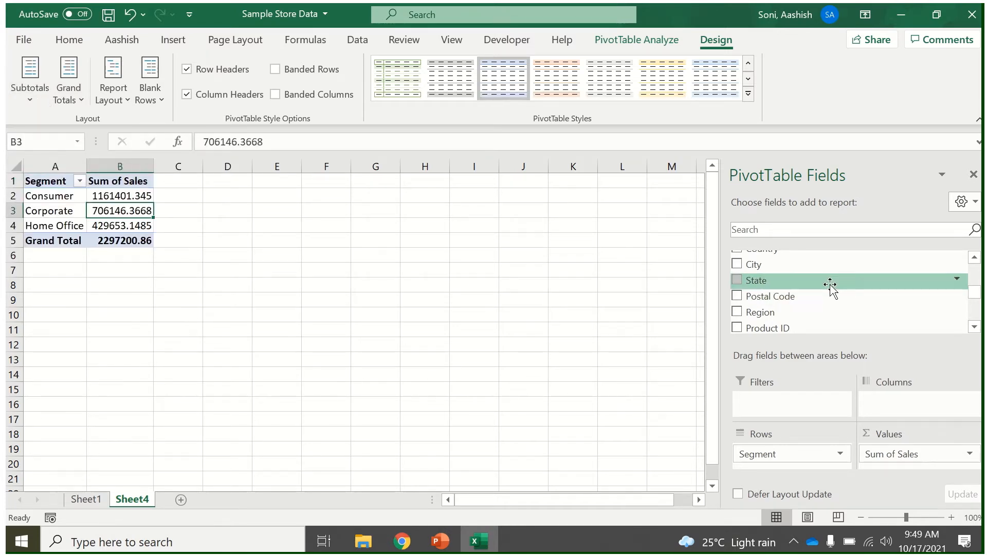
{"action": "left_click_drag", "start_coordinate": [830, 284], "coordinate": [818, 470]}
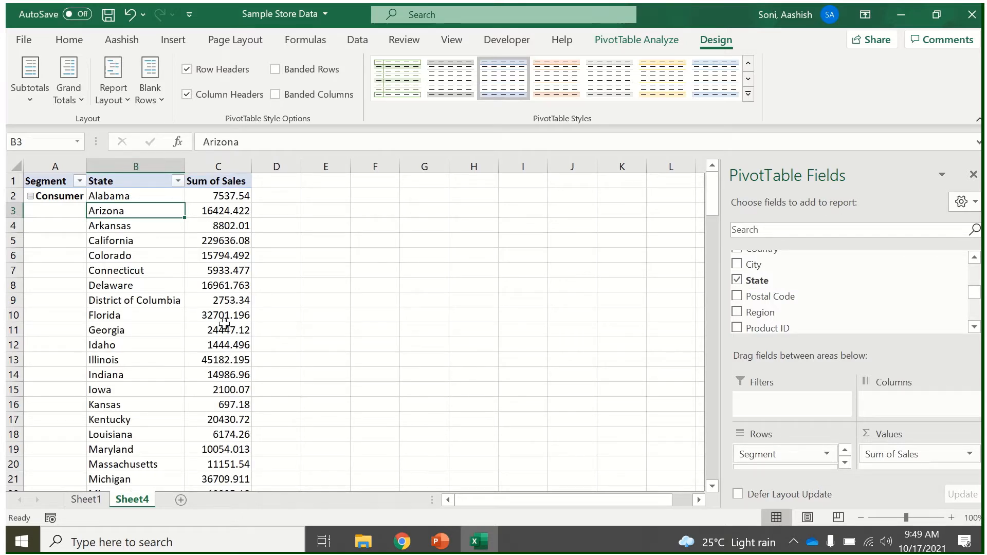
{"action": "left_click_drag", "start_coordinate": [710, 198], "coordinate": [726, 276]}
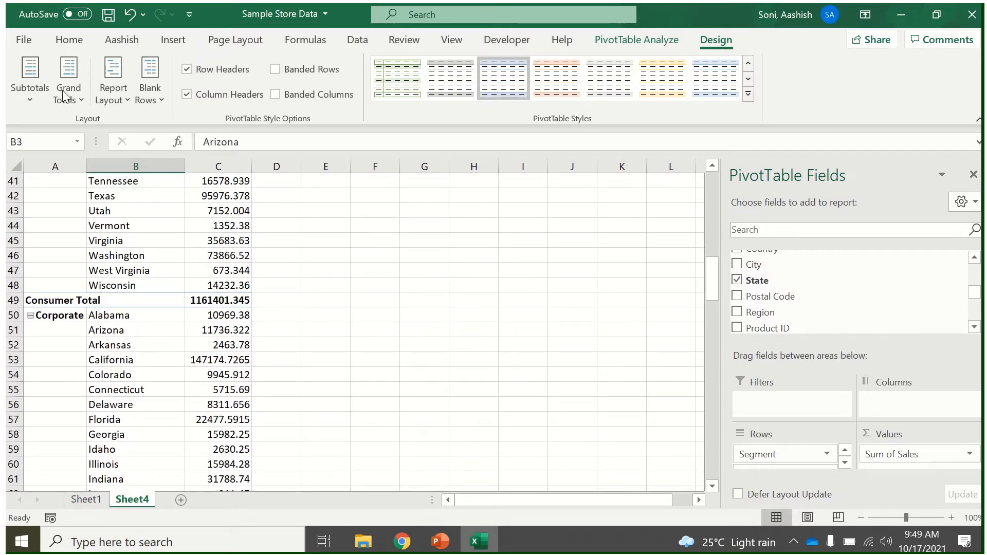
Set the report to show no subtotals for the Segment groups and return to the start of the table.
{"action": "left_click", "coordinate": [26, 82]}
{"action": "left_click", "coordinate": [64, 123]}
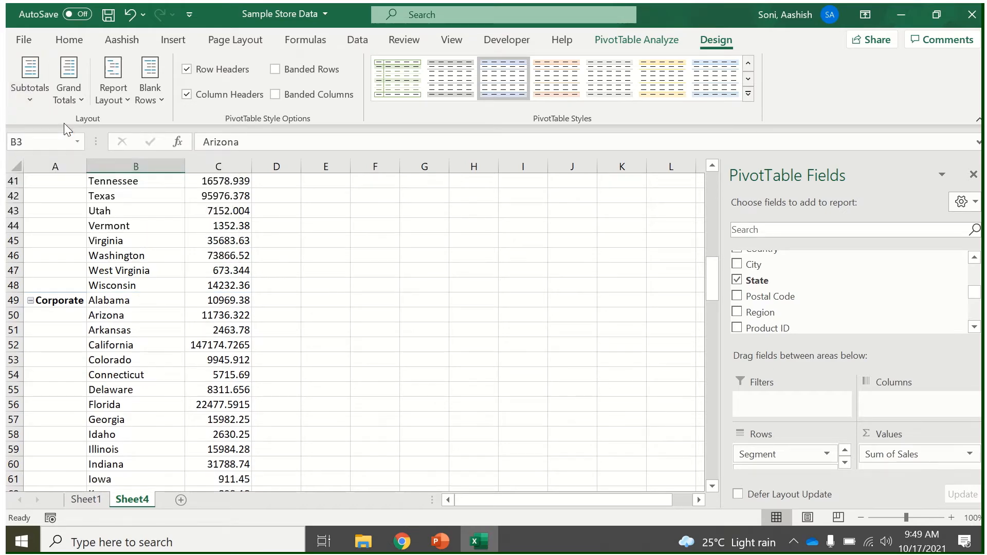
{"action": "scroll", "coordinate": [709, 187], "scroll_direction": "up", "scroll_amount": 10}
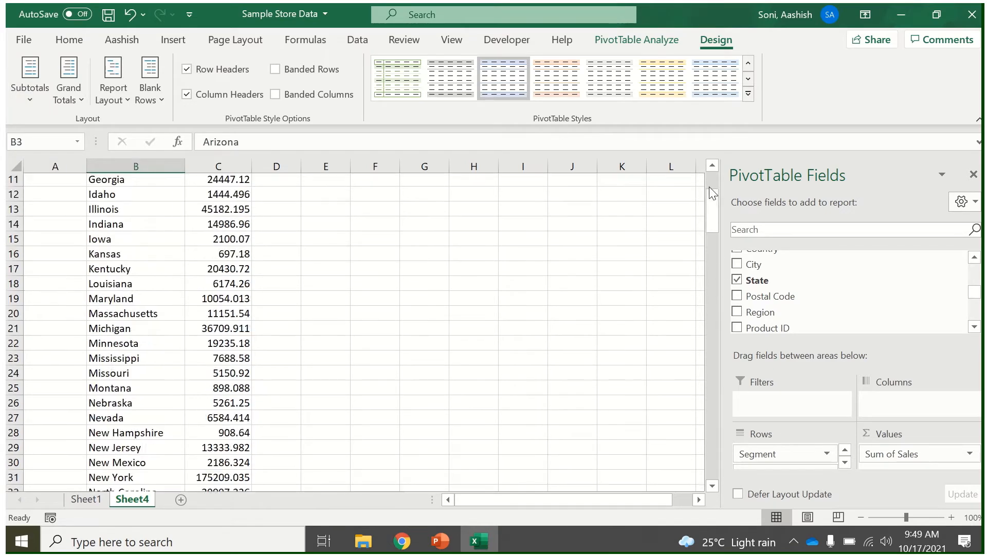
{"action": "scroll", "coordinate": [709, 187], "scroll_direction": "up", "scroll_amount": 4}
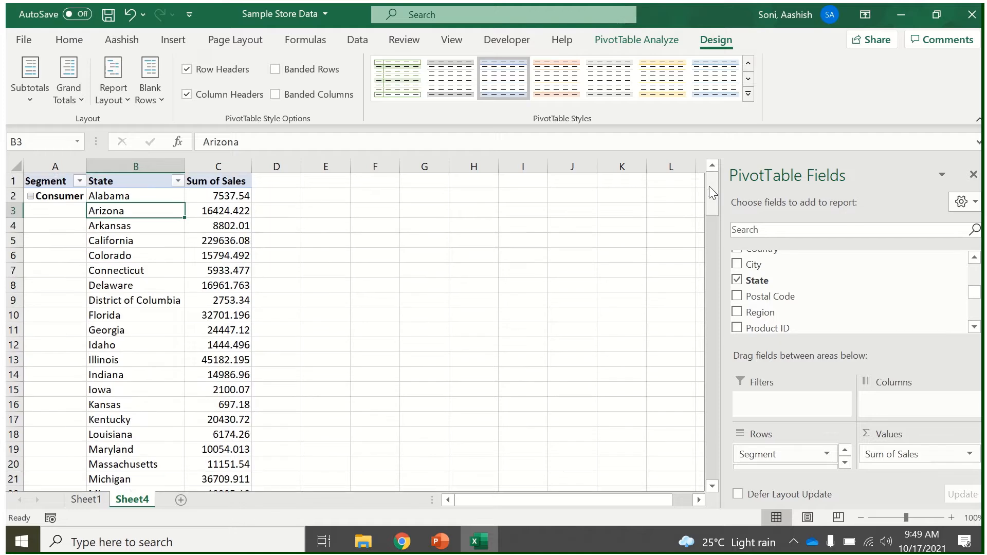
Show the report layout in compact form and look over the states nested under the segments.
{"action": "left_click", "coordinate": [110, 96]}
{"action": "left_click", "coordinate": [153, 131]}
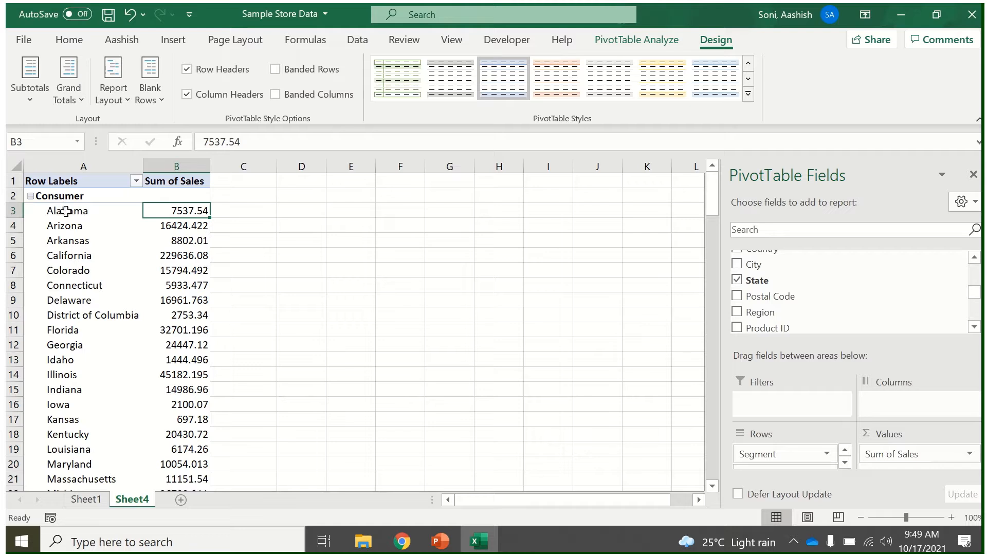
{"action": "left_click_drag", "start_coordinate": [61, 212], "coordinate": [152, 467]}
{"action": "left_click_drag", "start_coordinate": [712, 232], "coordinate": [713, 214]}
{"action": "left_click", "coordinate": [85, 191]}
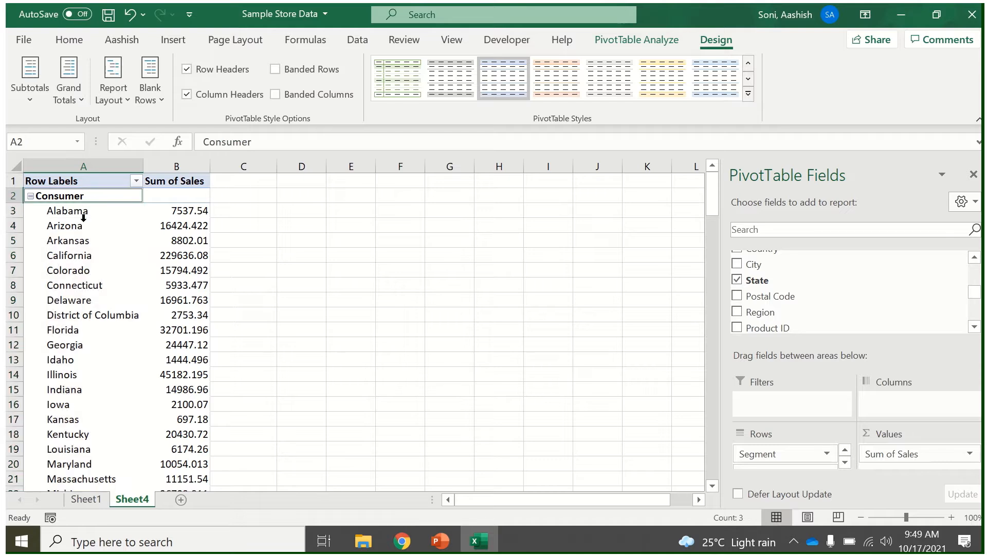
Switch the report layout to tabular form and inspect the cells beneath the Consumer label in the Segment column.
{"action": "left_click", "coordinate": [114, 101]}
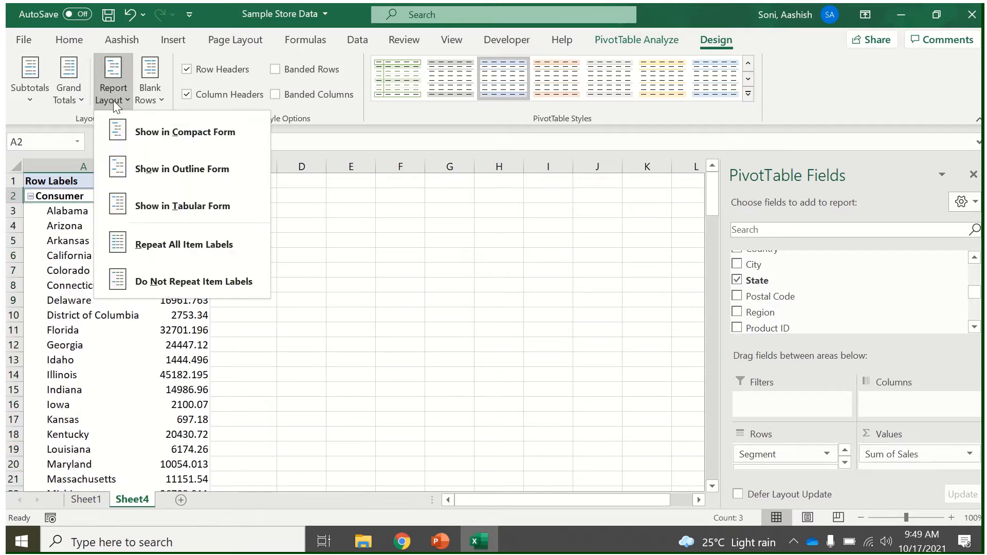
{"action": "left_click", "coordinate": [169, 204]}
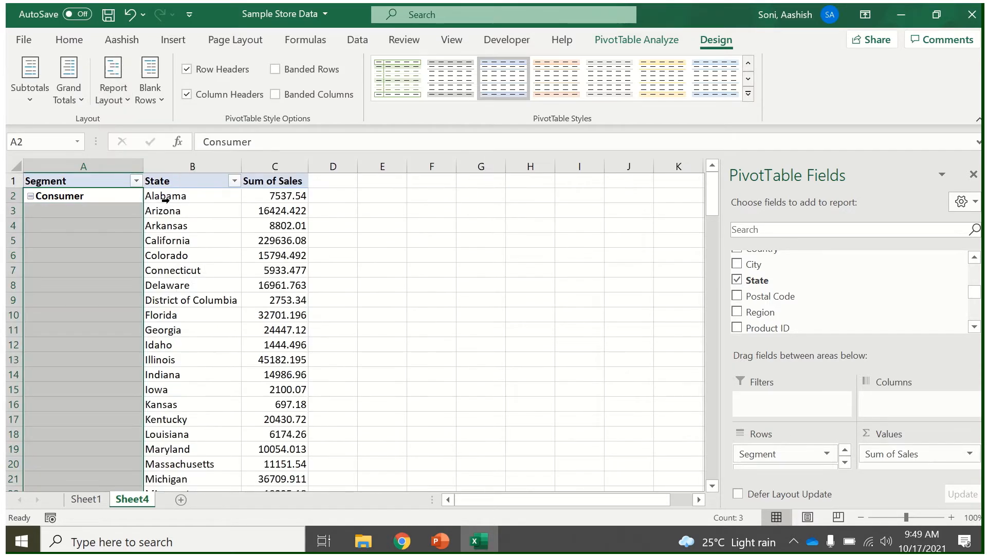
{"action": "left_click", "coordinate": [101, 197]}
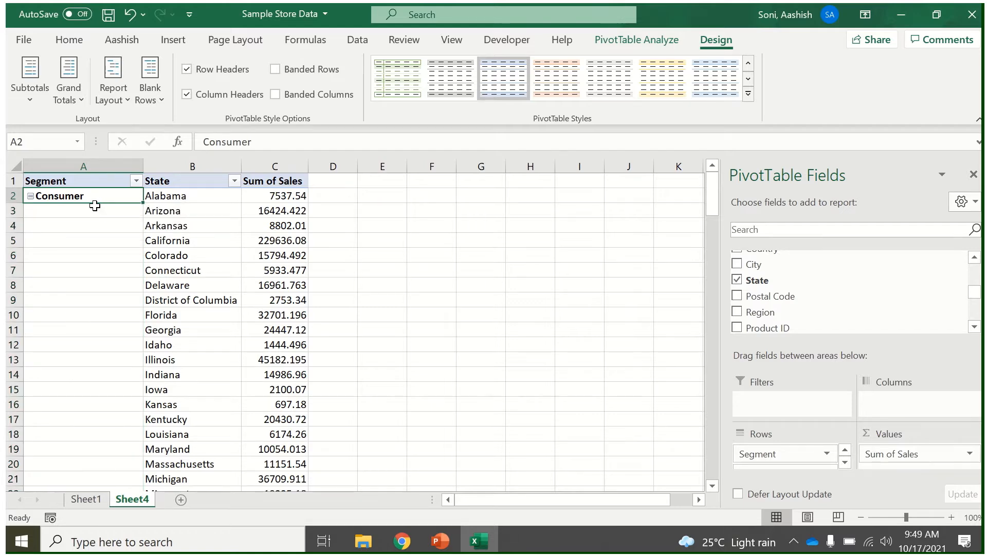
{"action": "mouse_move", "coordinate": [93, 207]}
{"action": "left_mouse_down"}
{"action": "mouse_move", "coordinate": [108, 488]}
{"action": "mouse_move", "coordinate": [139, 212]}
{"action": "mouse_move", "coordinate": [137, 138]}
{"action": "mouse_move", "coordinate": [107, 206]}
{"action": "left_mouse_up"}
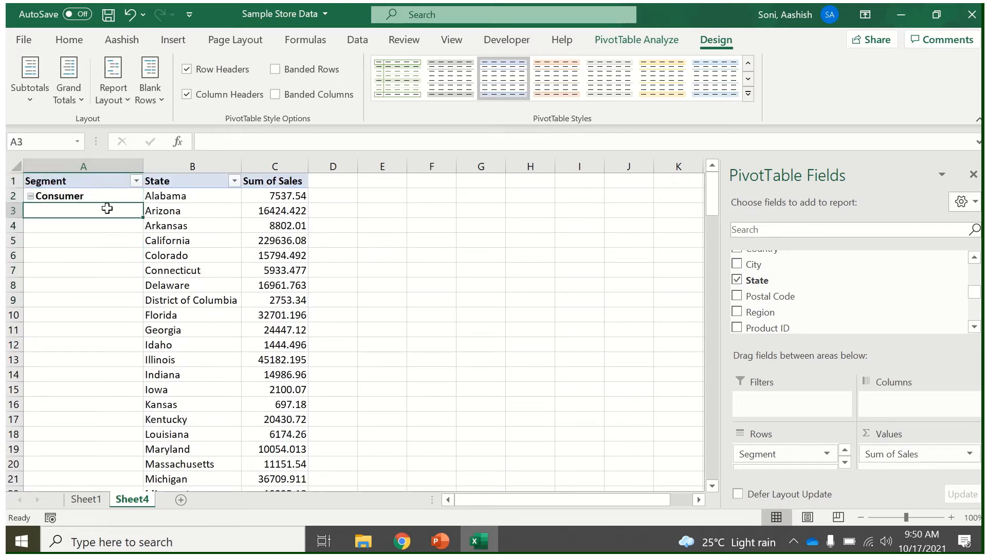
{"action": "left_click", "coordinate": [82, 225]}
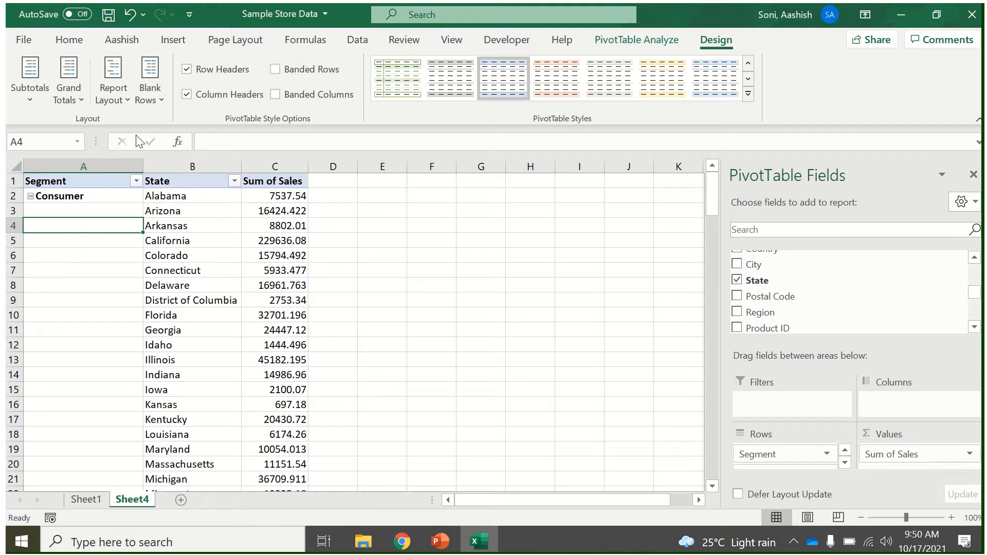
Repeat all item labels in the tabular report and check the Segment column down through the Corporate rows.
{"action": "left_click", "coordinate": [119, 103]}
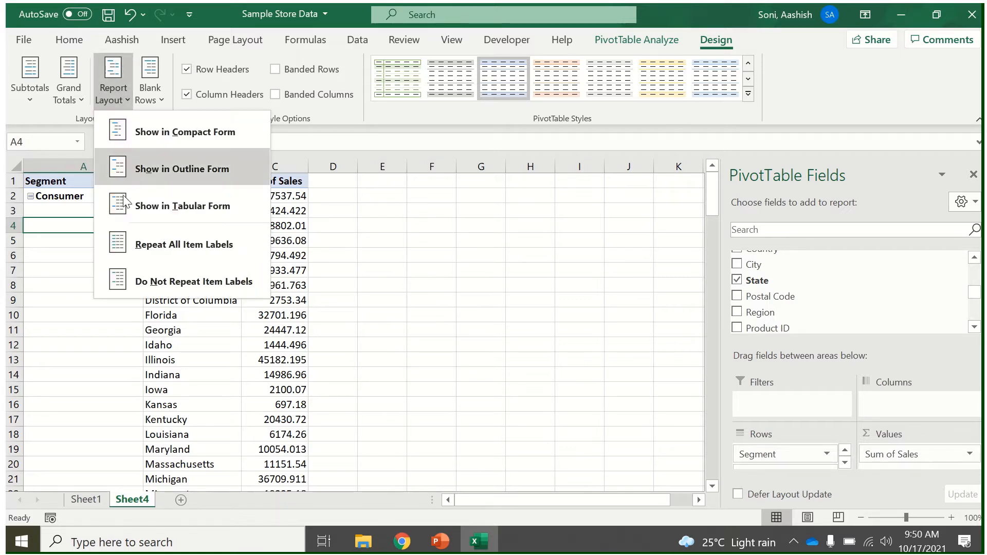
{"action": "left_click", "coordinate": [163, 247]}
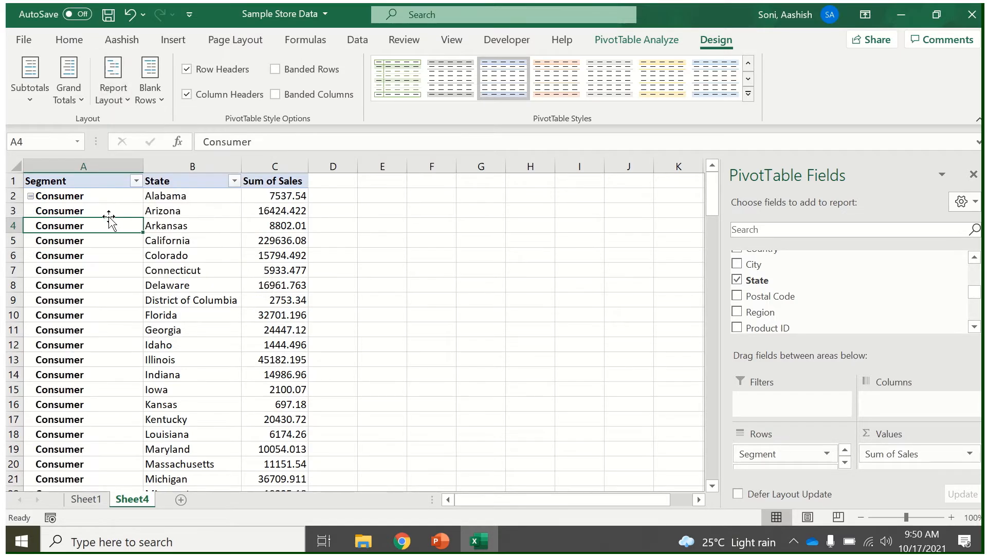
{"action": "key", "text": "Down"}
{"action": "key", "text": "Down"}
{"action": "key", "text": "Down"}
{"action": "key", "text": "Down"}
{"action": "key", "text": "Down"}
{"action": "key", "text": "Down"}
{"action": "key", "text": "Down"}
{"action": "key", "text": "Down"}
{"action": "key", "text": "Down"}
{"action": "key", "text": "Down"}
{"action": "key", "text": "Down"}
{"action": "key", "text": "Down"}
{"action": "key", "text": "Down"}
{"action": "key", "text": "Down"}
{"action": "key", "text": "Down"}
{"action": "key", "text": "Down"}
{"action": "key", "text": "Down"}
{"action": "key", "text": "Down"}
{"action": "key", "text": "Down"}
{"action": "key", "text": "Down"}
{"action": "key", "text": "Down"}
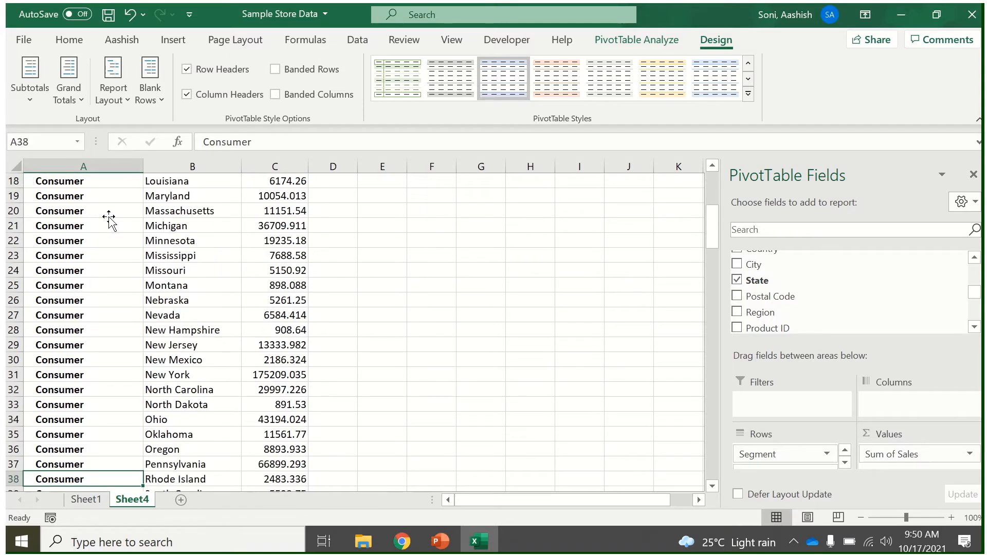
{"action": "key", "text": "Down"}
{"action": "key", "text": "Down"}
{"action": "key", "text": "Down"}
{"action": "key", "text": "Down"}
{"action": "key", "text": "Down"}
{"action": "key", "text": "Down"}
{"action": "key", "text": "Down"}
{"action": "key", "text": "Down"}
{"action": "key", "text": "Down"}
{"action": "key", "text": "Down"}
{"action": "key", "text": "Down"}
{"action": "key", "text": "Down"}
{"action": "key", "text": "Down"}
{"action": "key", "text": "Down"}
{"action": "key", "text": "Down"}
{"action": "key", "text": "Down"}
{"action": "key", "text": "Down"}
{"action": "key", "text": "Down"}
{"action": "key", "text": "Down"}
{"action": "key", "text": "Down"}
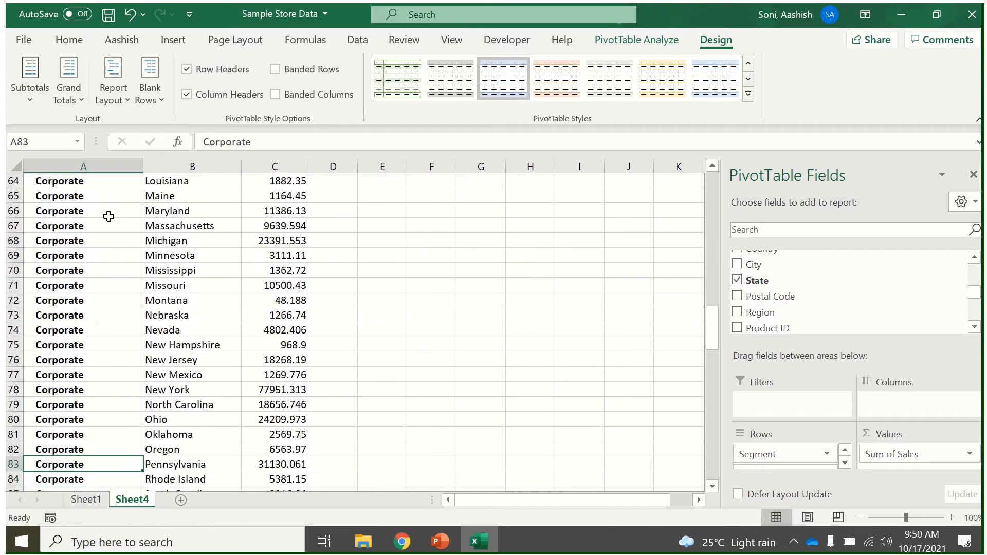
{"action": "left_click_drag", "start_coordinate": [714, 338], "coordinate": [717, 154]}
Stop repeating the item labels and show the report layout in compact form.
{"action": "left_click", "coordinate": [110, 99]}
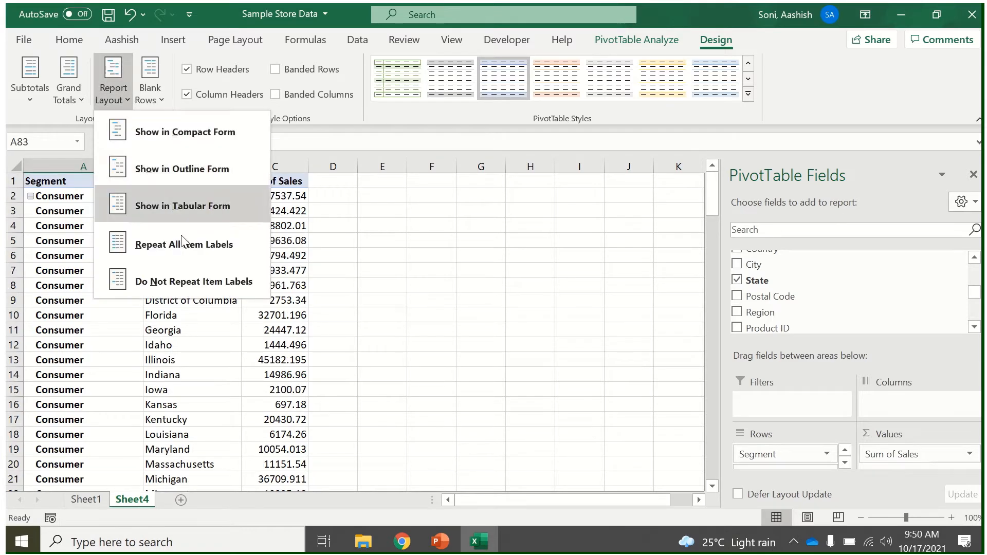
{"action": "left_click", "coordinate": [193, 290]}
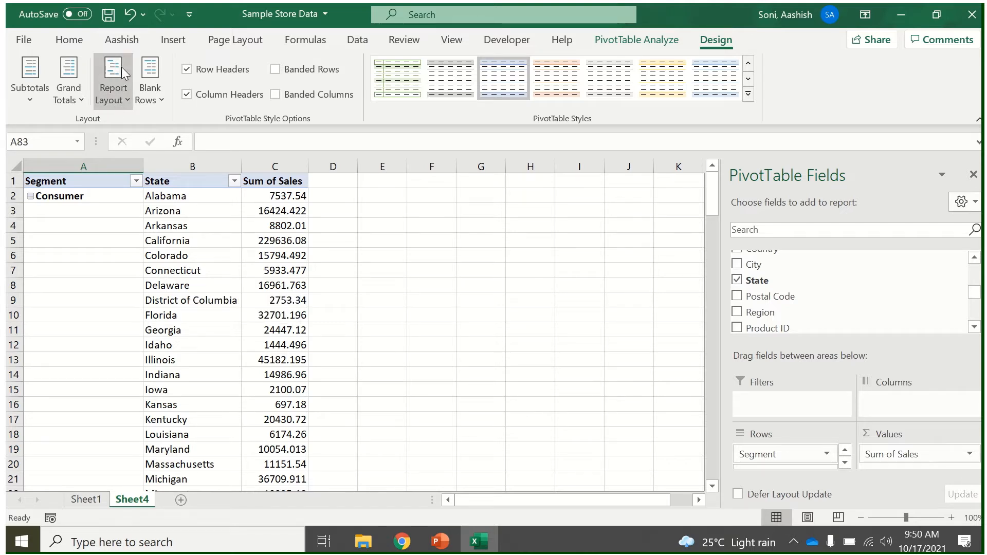
{"action": "left_click", "coordinate": [104, 95]}
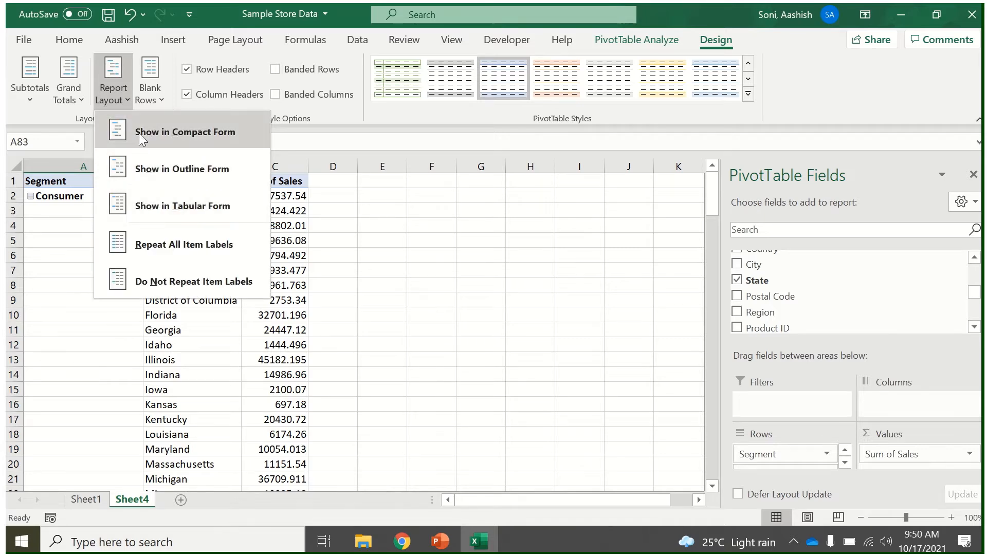
{"action": "left_click", "coordinate": [136, 132]}
{"action": "left_click", "coordinate": [103, 257]}
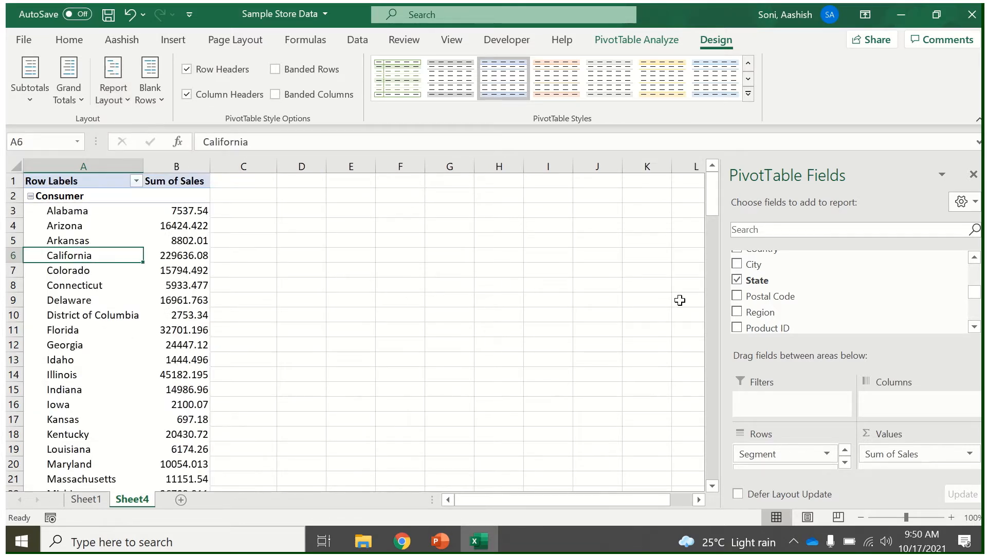
Remove the State field from the report's rows, keeping only Segment.
{"action": "left_click_drag", "start_coordinate": [761, 469], "coordinate": [665, 416]}
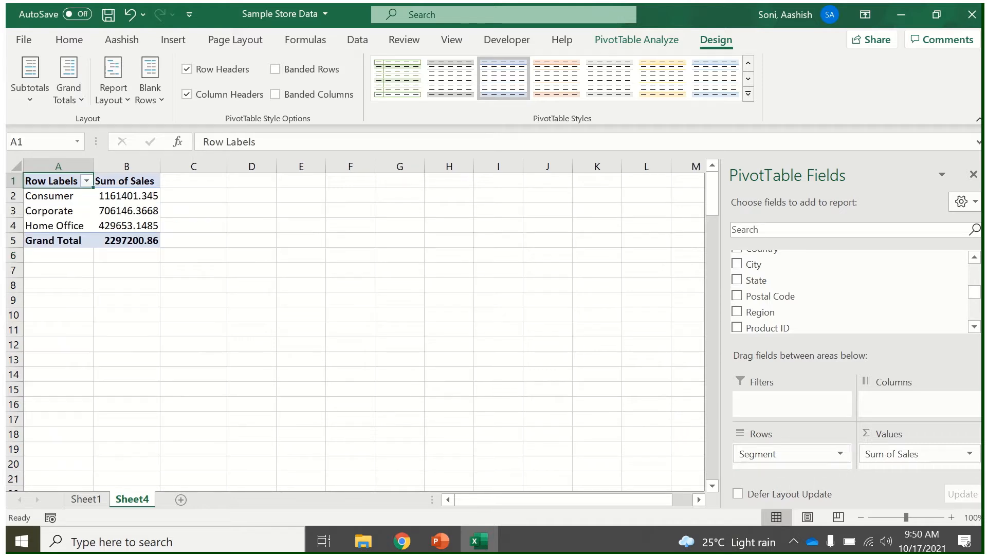
{"action": "left_click_drag", "start_coordinate": [976, 298], "coordinate": [977, 285]}
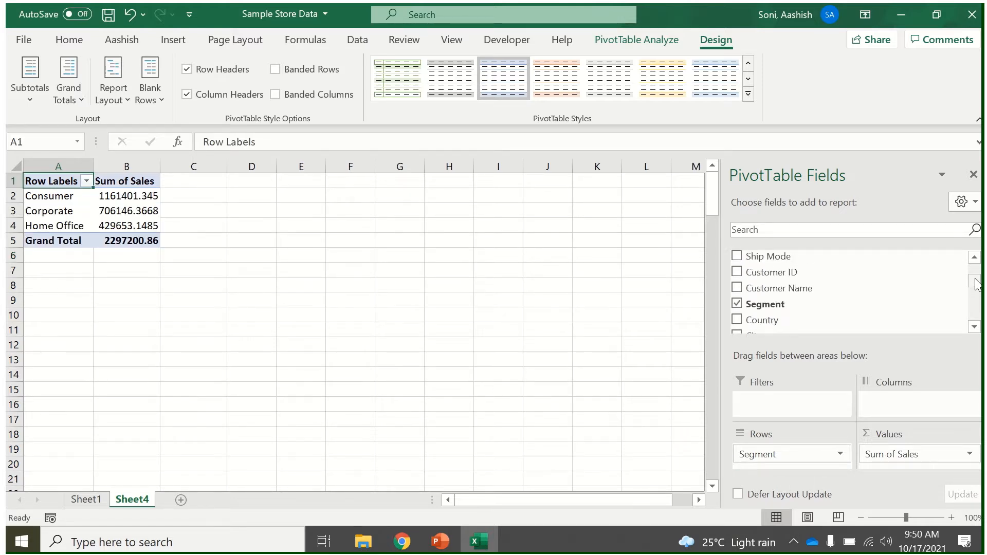
Hide the PivotTable field list and select the Consumer segment's Sum of Sales cell in the report.
{"action": "left_click", "coordinate": [81, 41]}
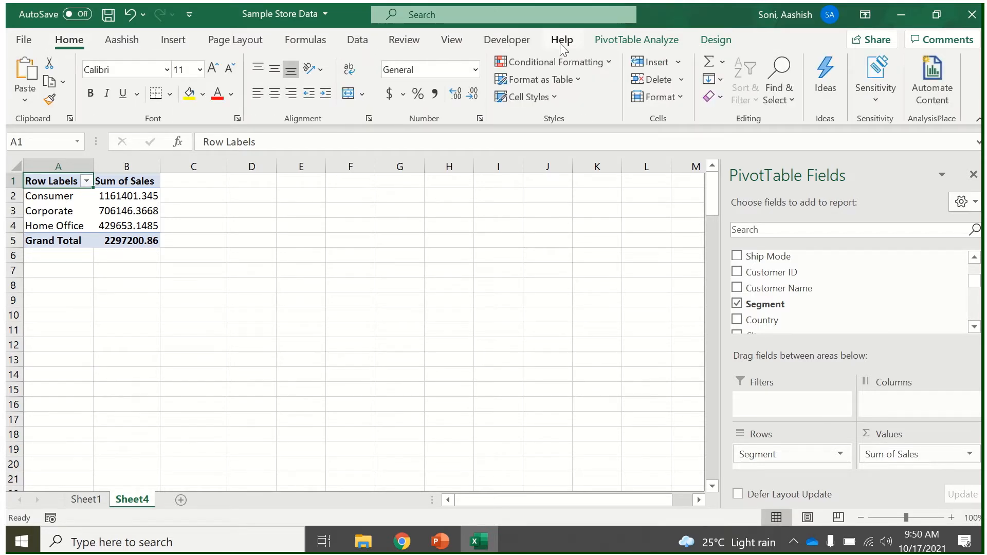
{"action": "left_click", "coordinate": [659, 45]}
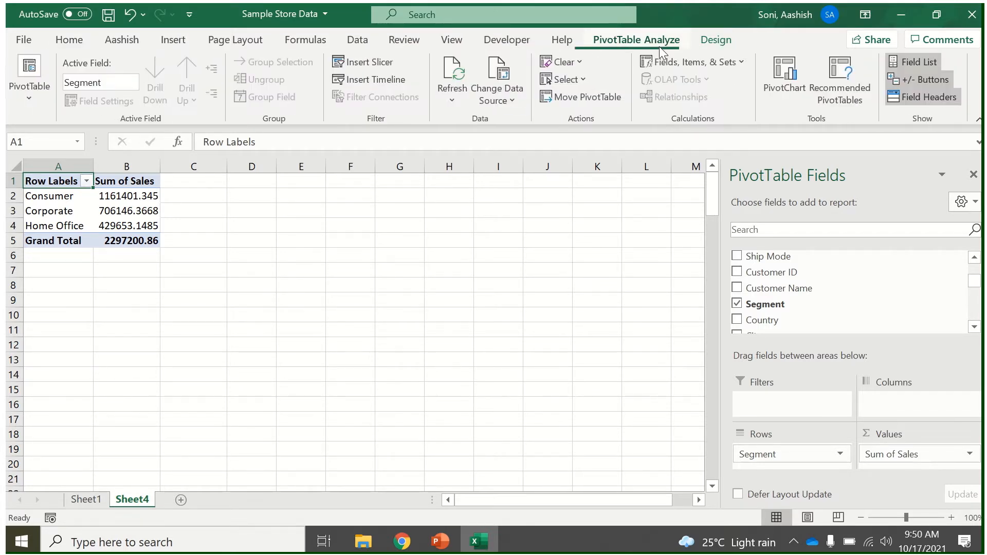
{"action": "left_click", "coordinate": [716, 45]}
{"action": "left_click", "coordinate": [630, 40]}
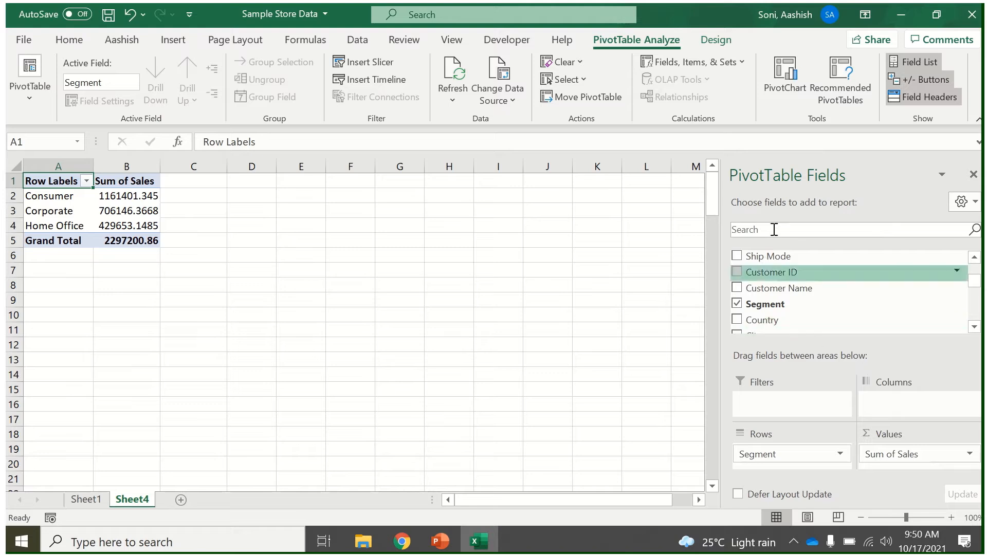
{"action": "left_click", "coordinate": [974, 175]}
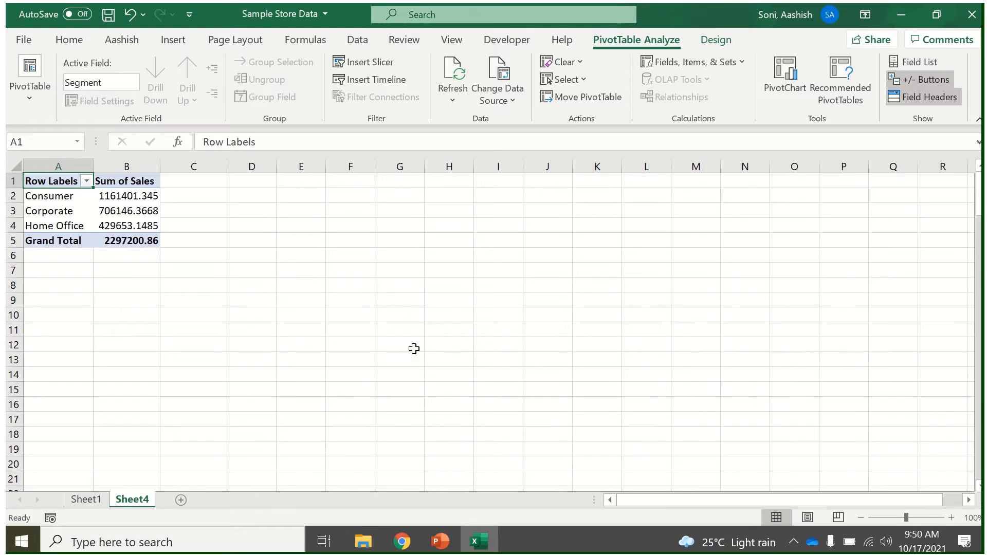
{"action": "left_click", "coordinate": [332, 286]}
{"action": "left_click", "coordinate": [137, 225]}
{"action": "left_click", "coordinate": [98, 196]}
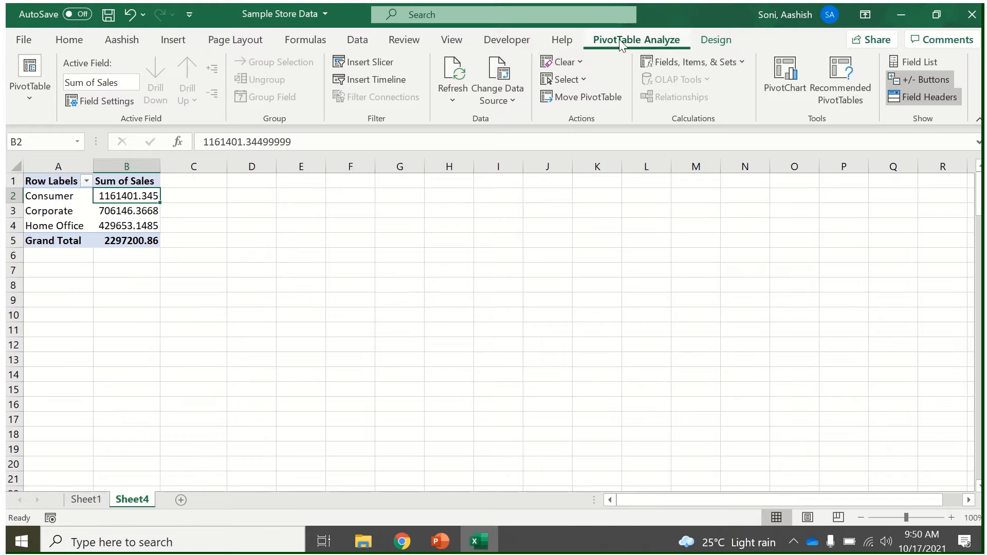
Show the PivotTable field list and add Ship Mode above Segment in the report's rows.
{"action": "left_click", "coordinate": [917, 63]}
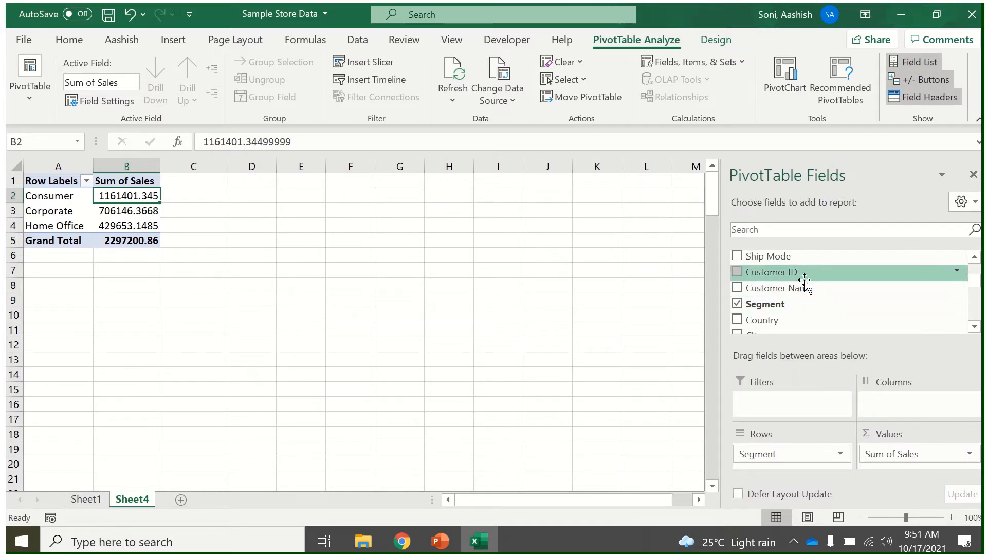
{"action": "left_click_drag", "start_coordinate": [793, 257], "coordinate": [763, 452]}
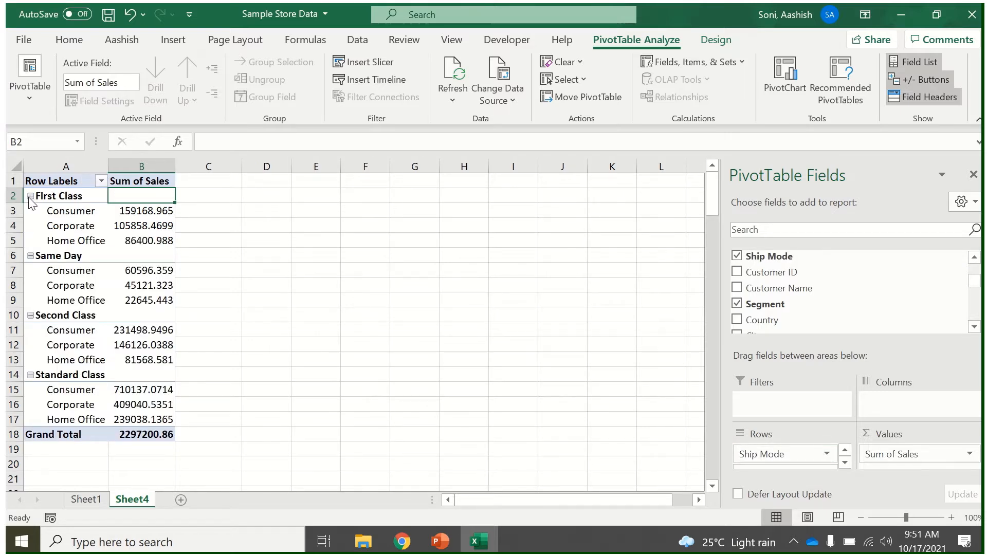
Toggle the report's expand/collapse buttons off and on, leaving them hidden beside the Ship Mode items.
{"action": "left_click", "coordinate": [924, 80]}
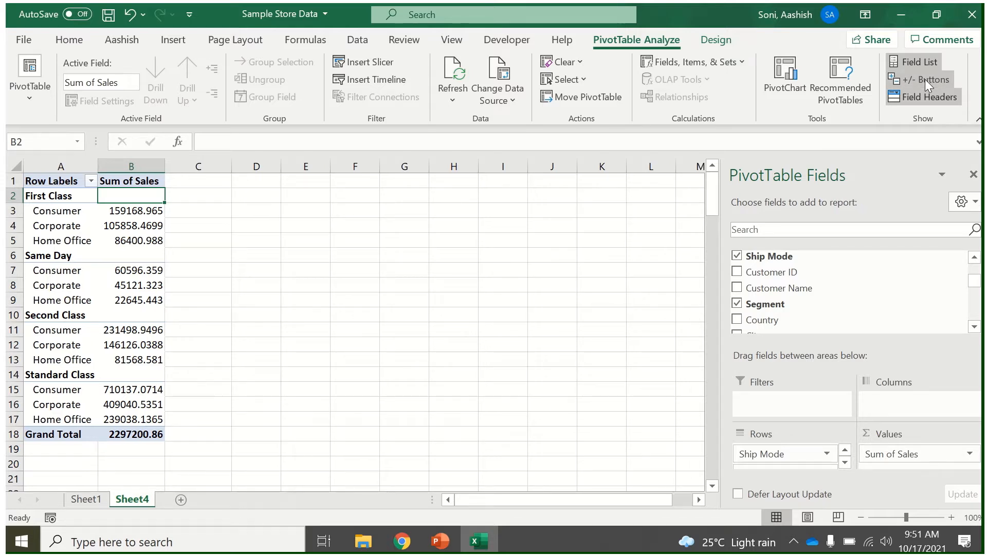
{"action": "left_click", "coordinate": [924, 79]}
{"action": "left_click", "coordinate": [924, 79]}
{"action": "left_click", "coordinate": [925, 79]}
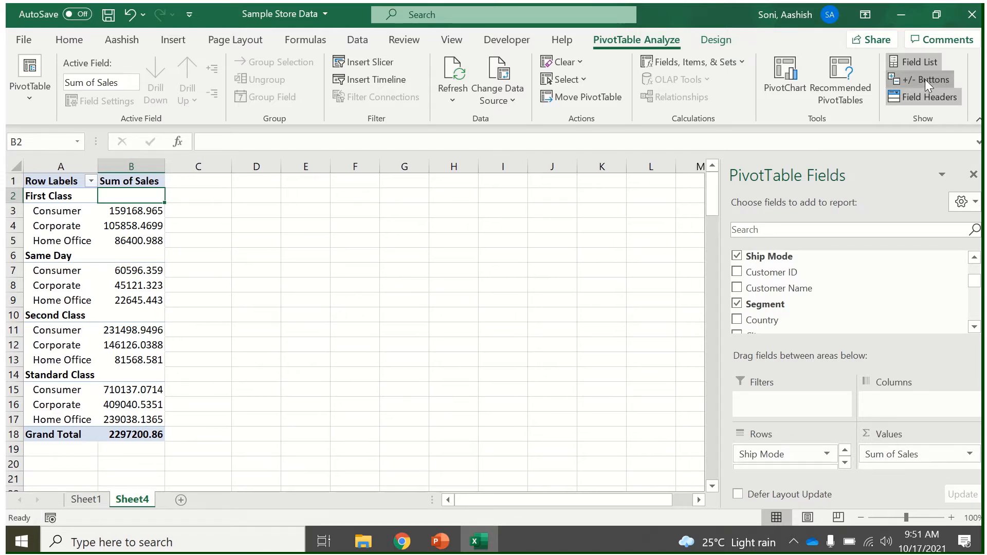
{"action": "left_click", "coordinate": [924, 79]}
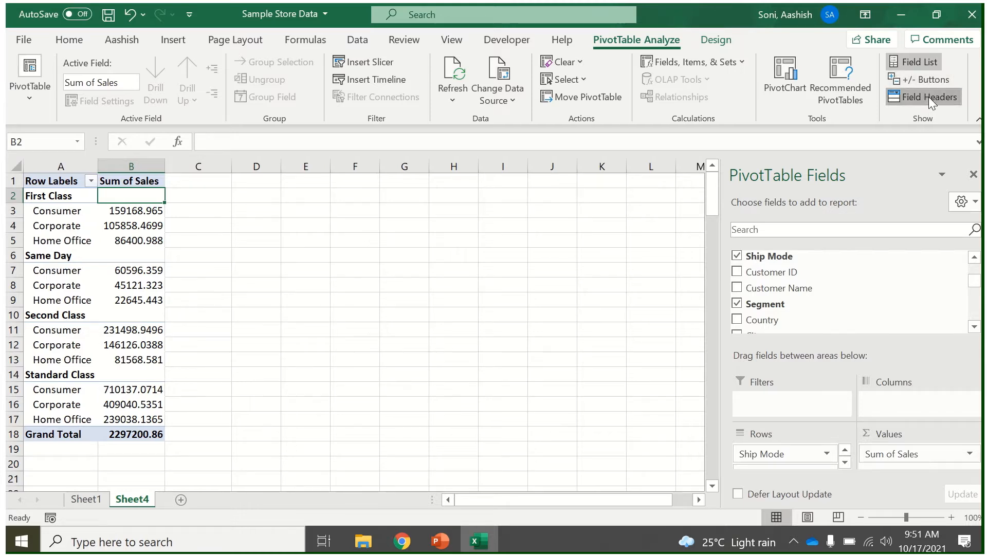
Hide the report's field headers and show them again, repeating the toggle to compare both views.
{"action": "left_click", "coordinate": [928, 97]}
{"action": "left_click", "coordinate": [928, 96]}
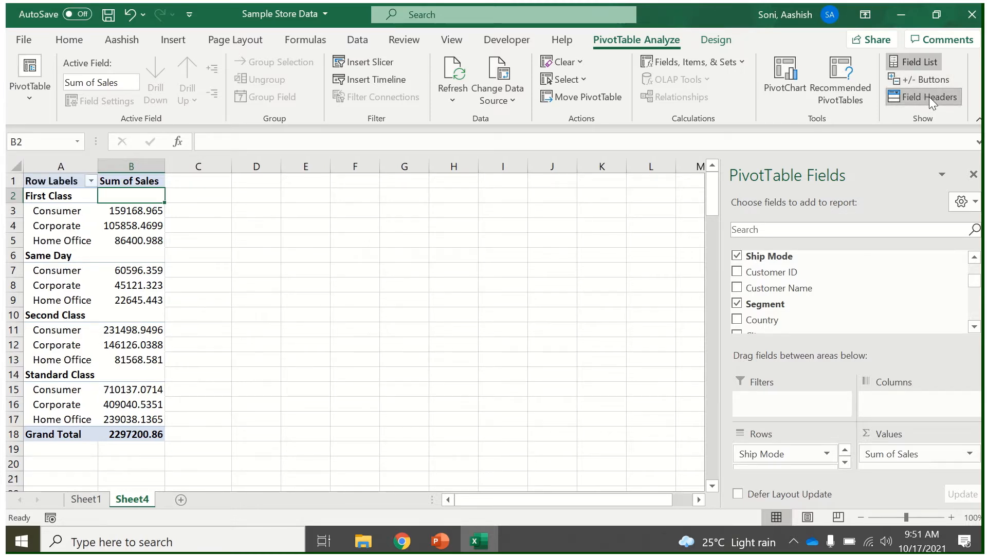
{"action": "left_click", "coordinate": [930, 97]}
{"action": "left_click", "coordinate": [929, 97]}
{"action": "left_click", "coordinate": [930, 97]}
{"action": "left_click", "coordinate": [930, 97]}
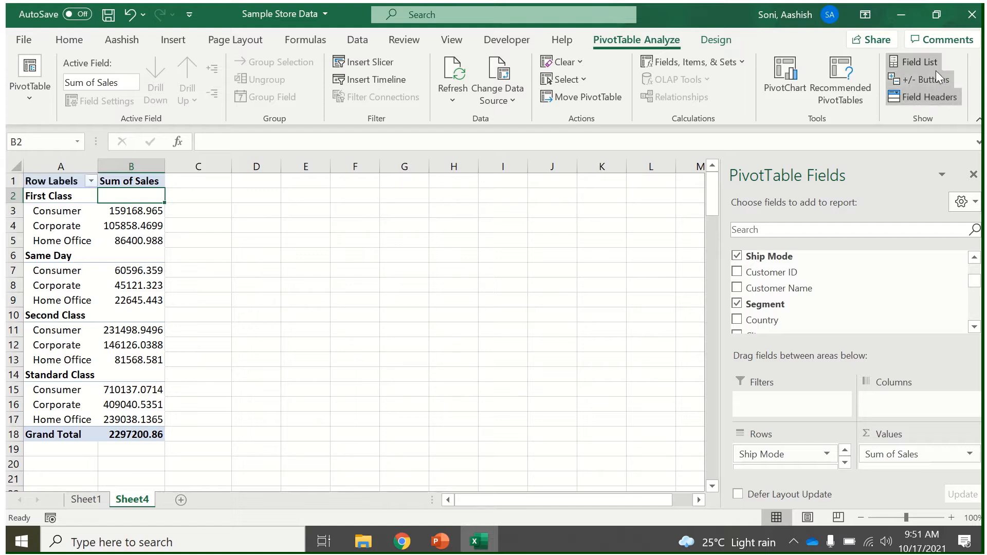
Toggle the expand/collapse buttons on and off again, and hide and reshow the PivotTable field list.
{"action": "left_click", "coordinate": [936, 75]}
{"action": "left_click", "coordinate": [936, 76]}
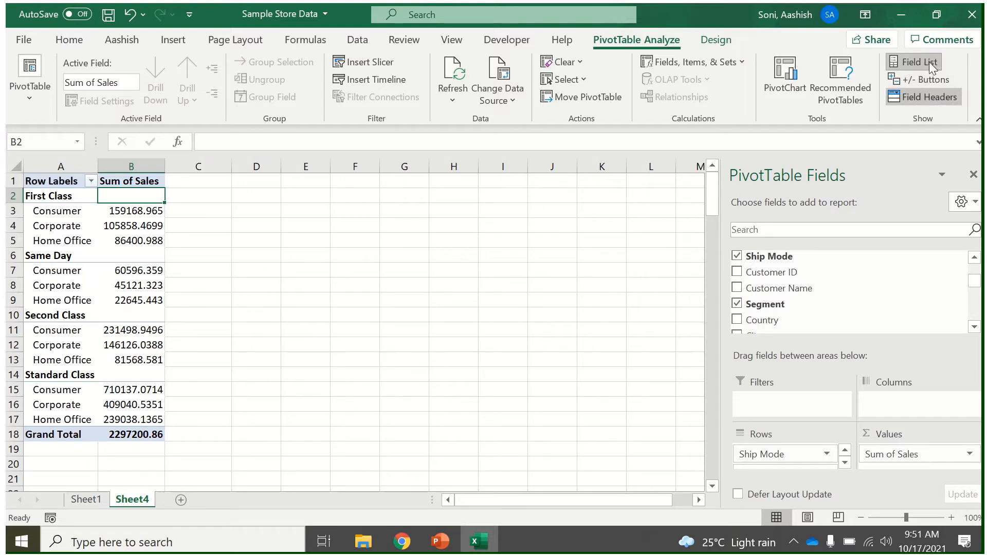
{"action": "left_click", "coordinate": [930, 61]}
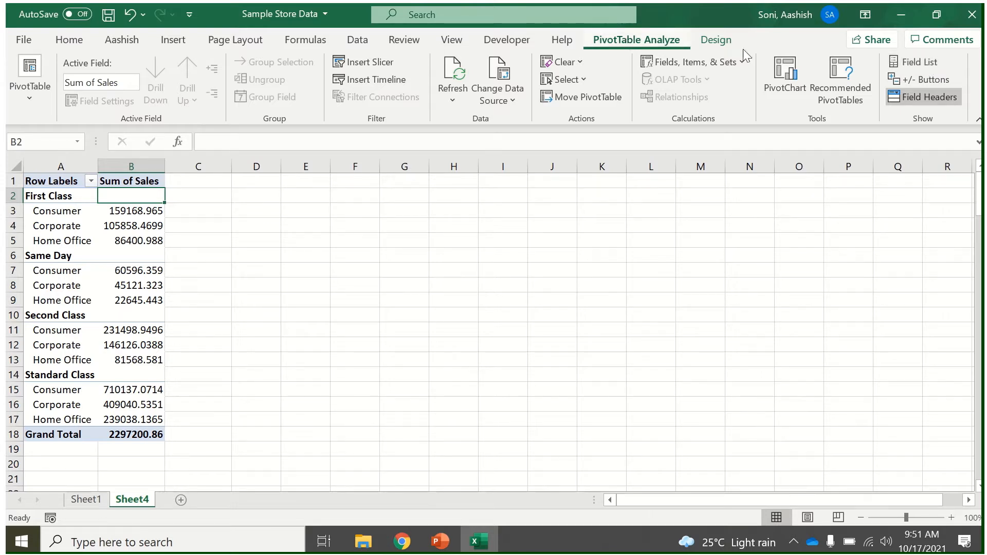
{"action": "left_click", "coordinate": [929, 64]}
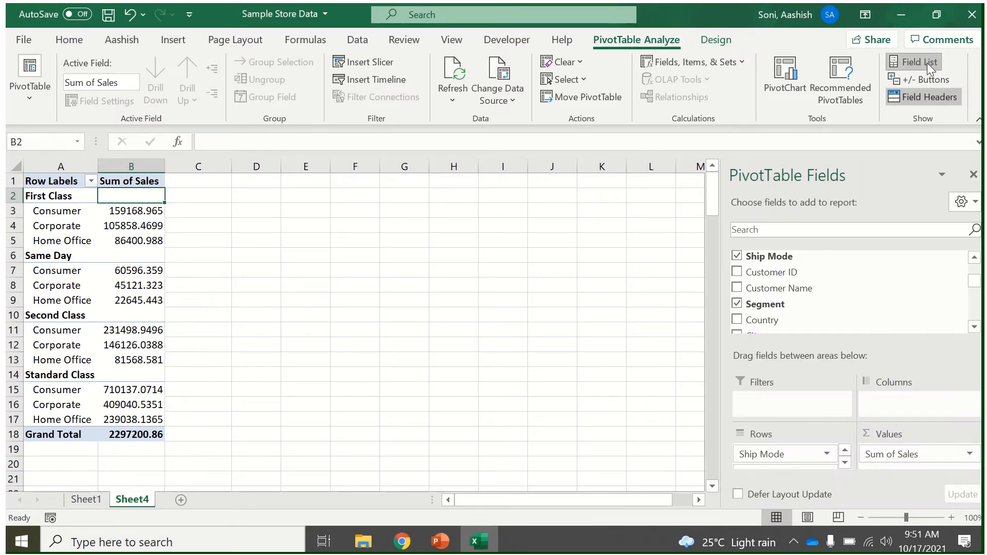
Show the report layout in tabular form, replacing the Row Labels header with the Ship Mode and Segment headers.
{"action": "left_click", "coordinate": [63, 181]}
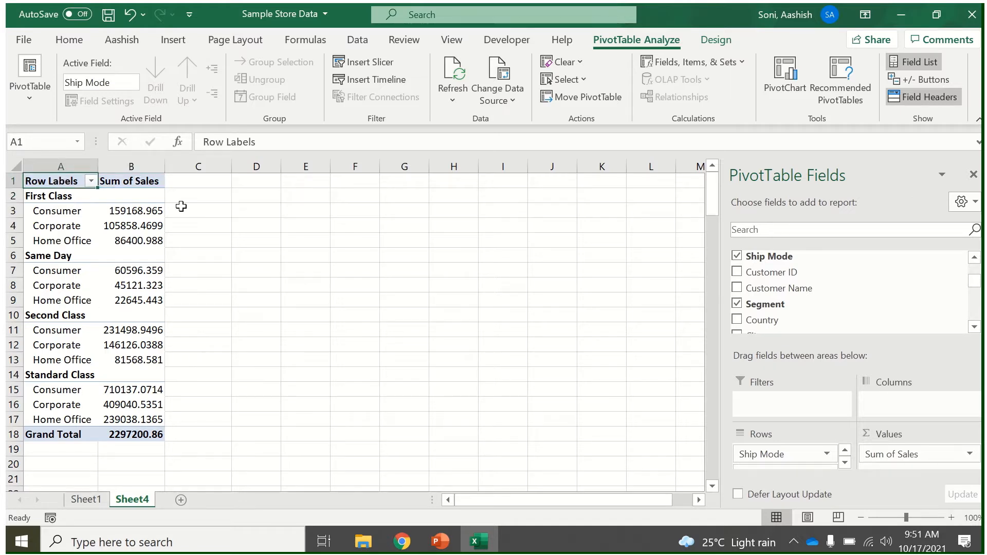
{"action": "left_click", "coordinate": [129, 181]}
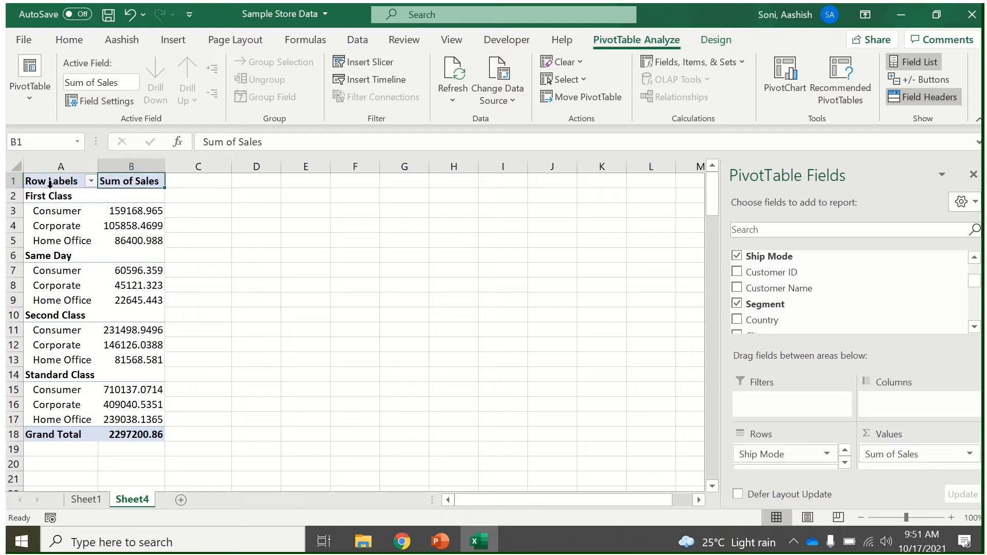
{"action": "left_click", "coordinate": [52, 184]}
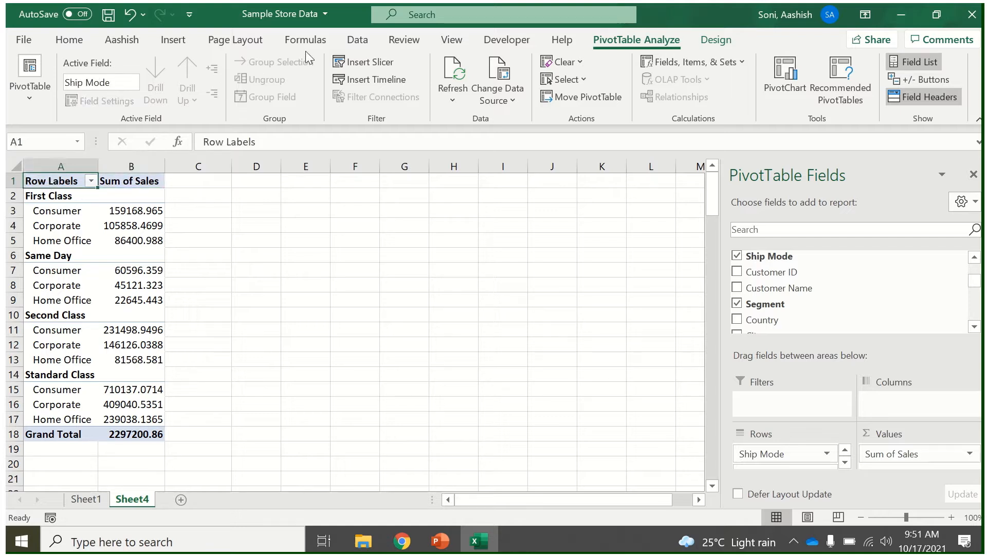
{"action": "left_click", "coordinate": [715, 40]}
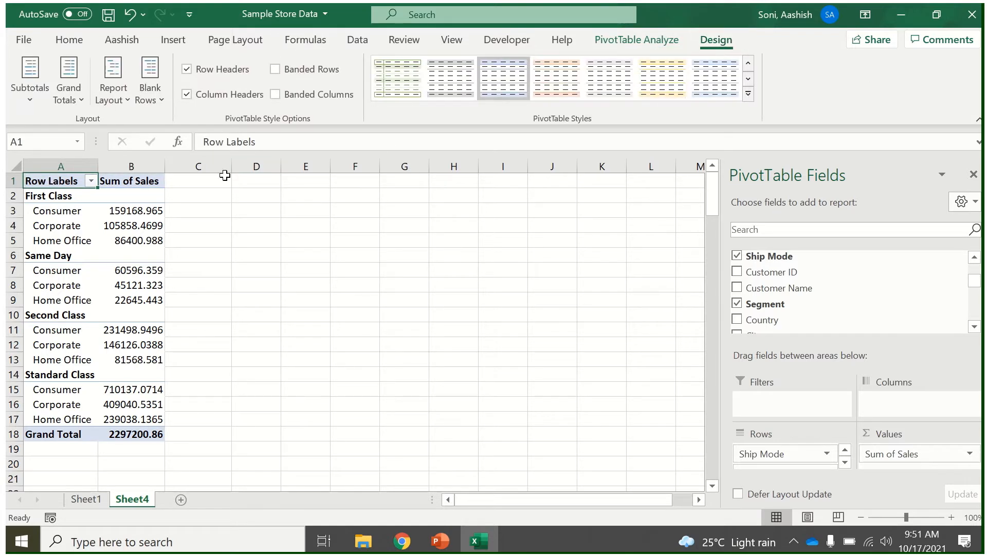
{"action": "left_click", "coordinate": [138, 95]}
{"action": "left_click", "coordinate": [125, 97]}
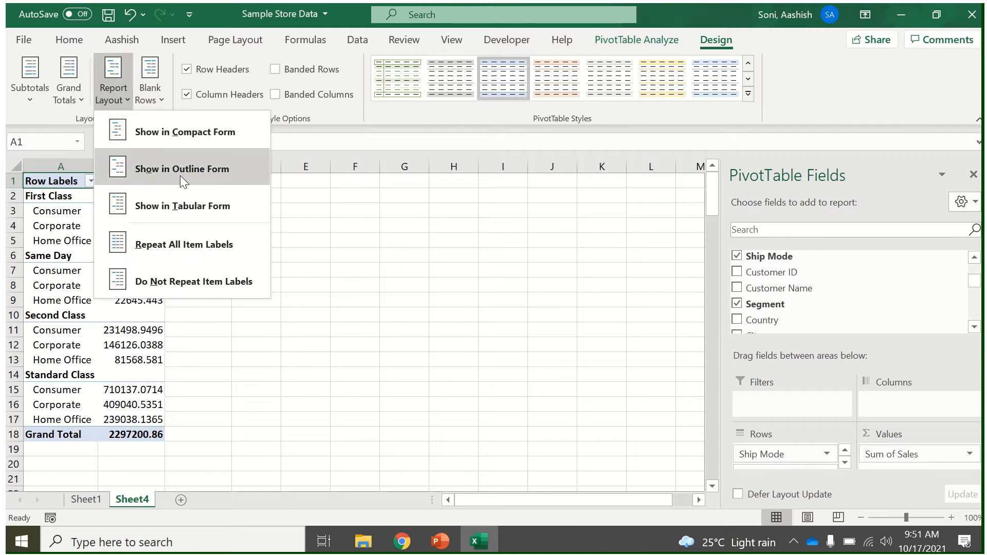
{"action": "left_click", "coordinate": [181, 208]}
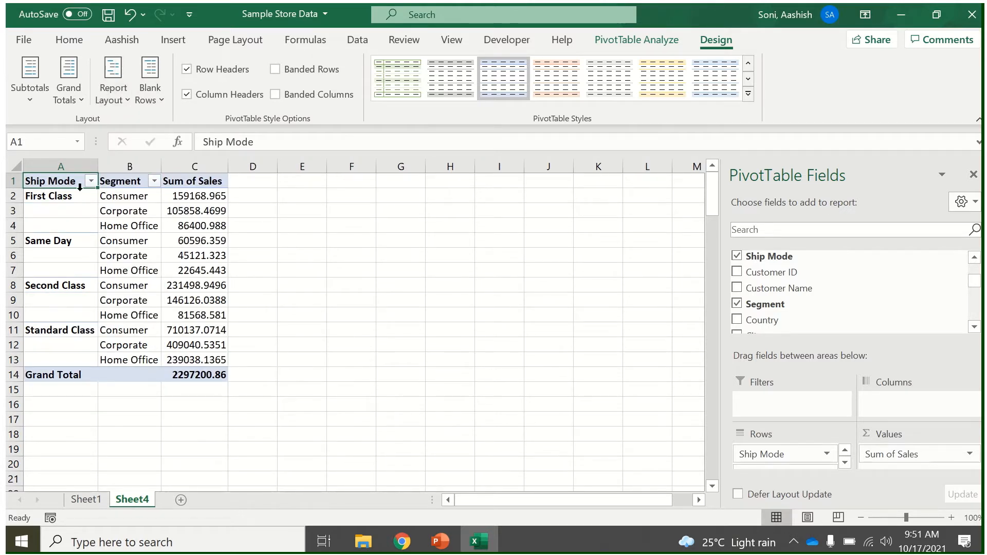
Try to rename the Sum of Sales value field as "Sales" in its value field settings.
{"action": "double_click", "coordinate": [202, 180]}
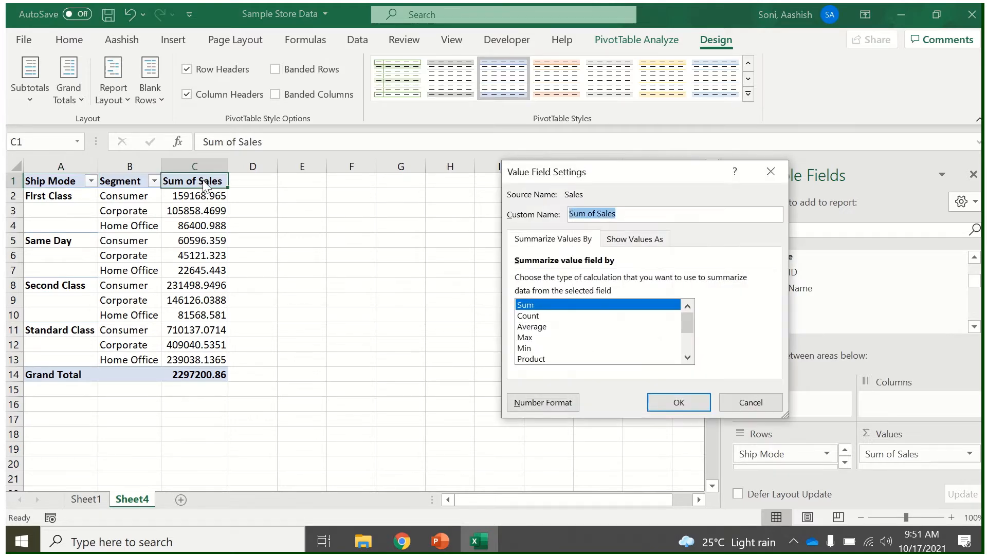
{"action": "left_click", "coordinate": [733, 402]}
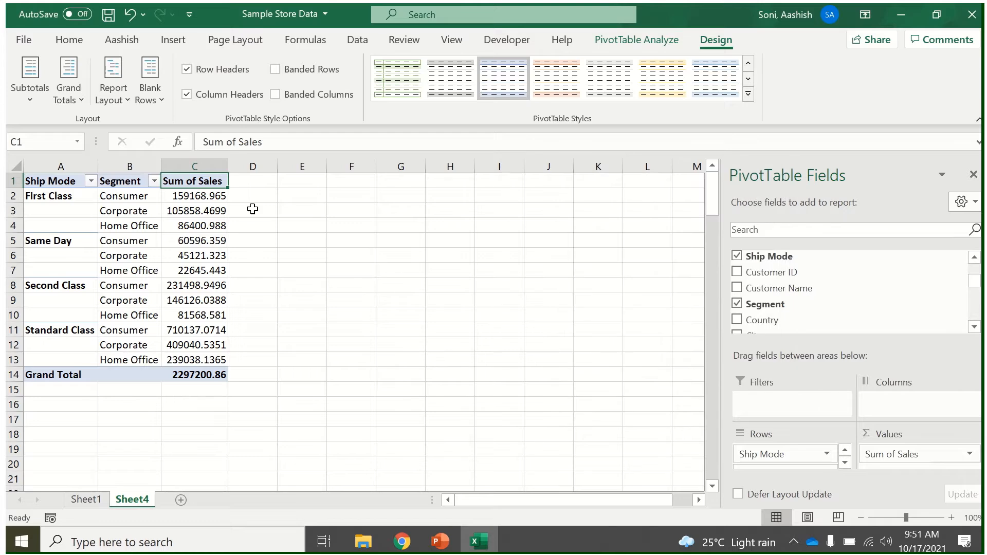
{"action": "double_click", "coordinate": [197, 182]}
{"action": "left_click_drag", "start_coordinate": [571, 173], "coordinate": [385, 168]}
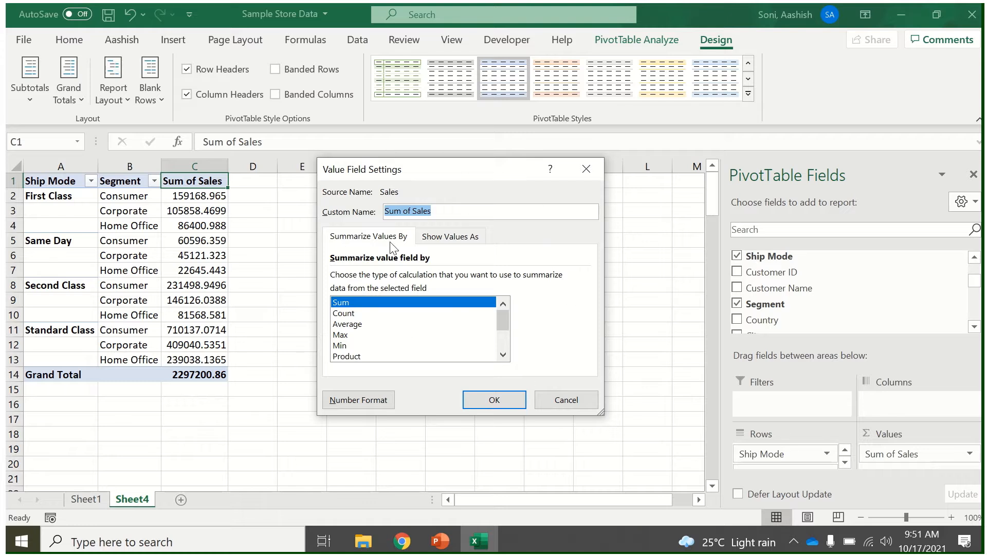
{"action": "left_click", "coordinate": [409, 212]}
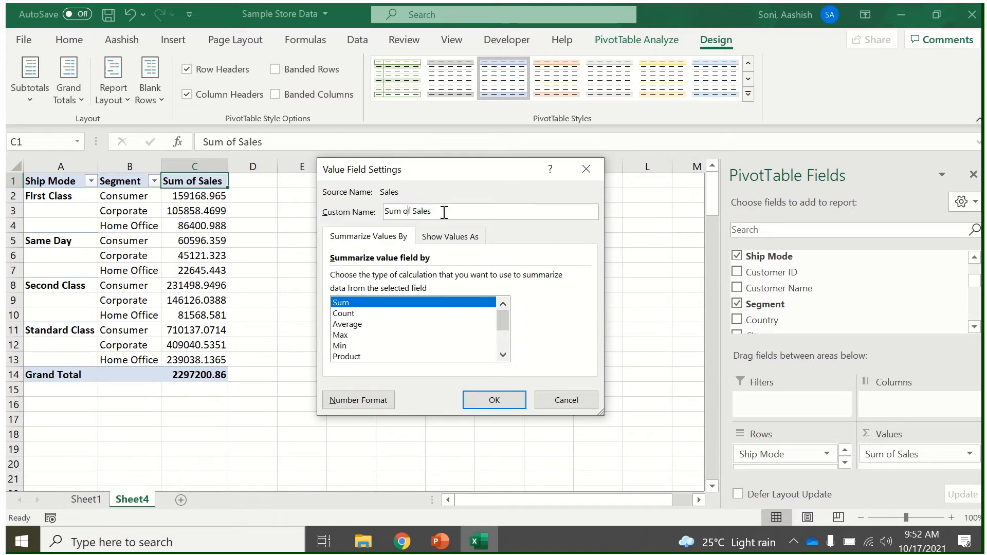
{"action": "left_click_drag", "start_coordinate": [444, 211], "coordinate": [354, 203]}
{"action": "type", "text": "Sal"}
{"action": "left_click", "coordinate": [491, 396]}
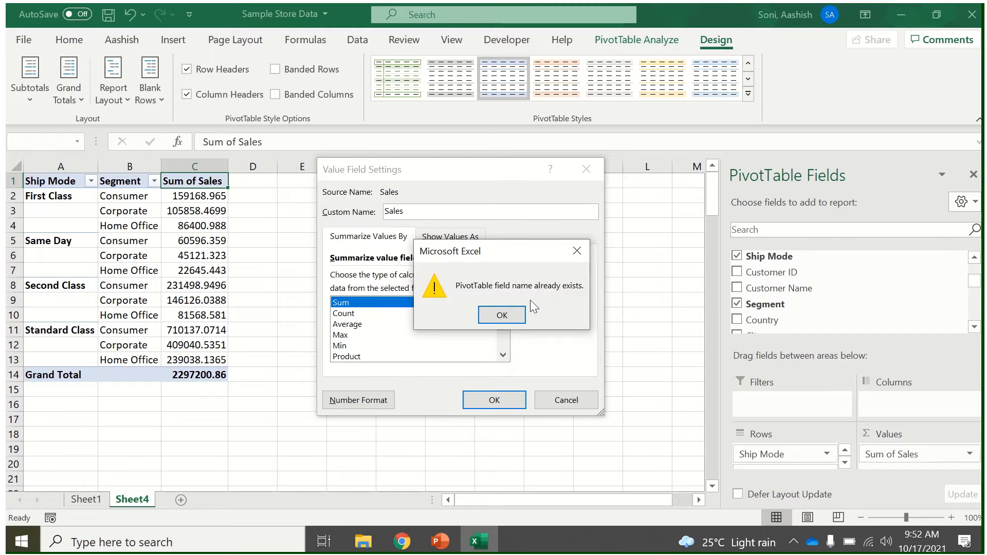
{"action": "left_click", "coordinate": [504, 315]}
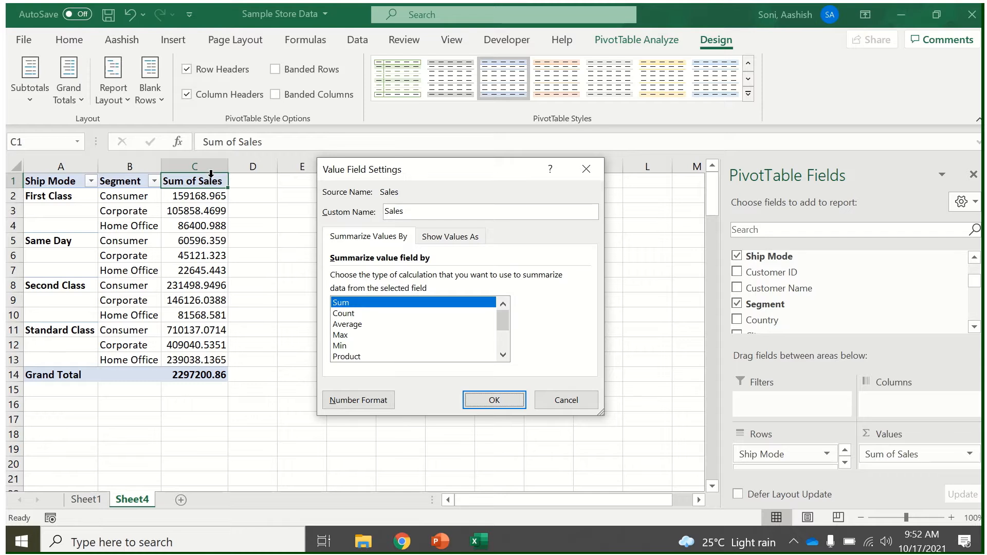
Set the value field's custom name to "Sales cost" and apply it.
{"action": "left_click", "coordinate": [412, 214]}
{"action": "left_click", "coordinate": [503, 406]}
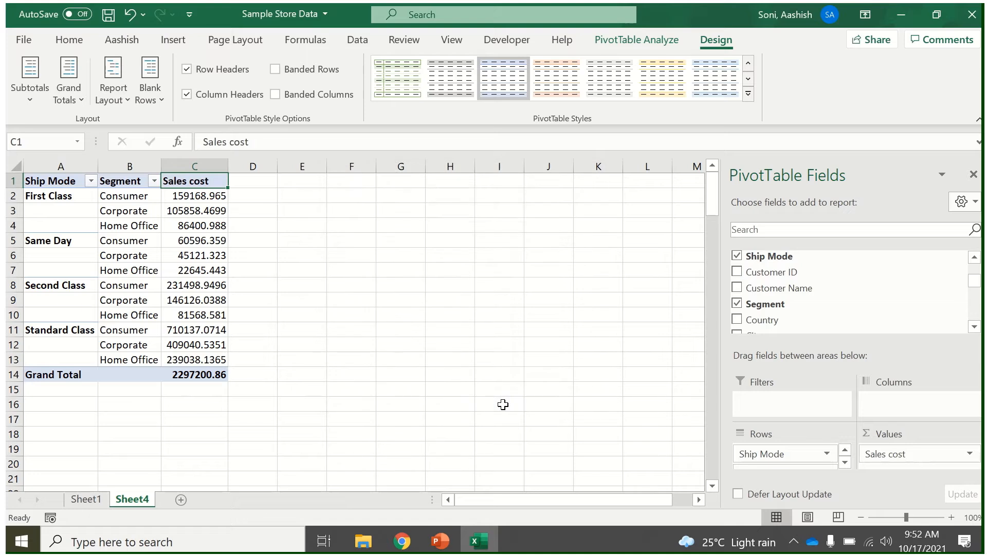
Remove "cost" from the value field's custom name, leaving "Sales" with its trailing space.
{"action": "double_click", "coordinate": [220, 183]}
{"action": "left_click", "coordinate": [461, 211]}
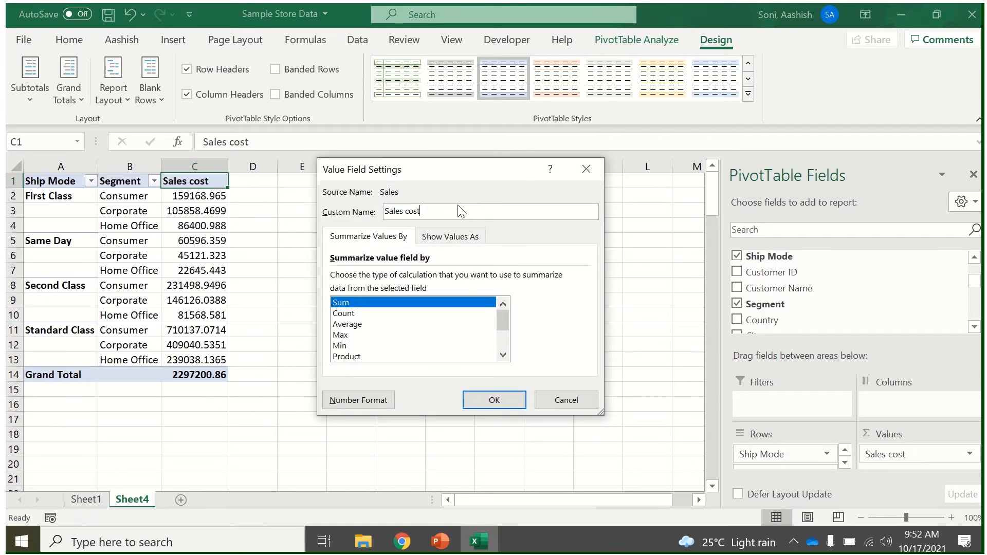
{"action": "key", "text": "BackSpace"}
{"action": "key", "text": "BackSpace"}
{"action": "left_click", "coordinate": [493, 400]}
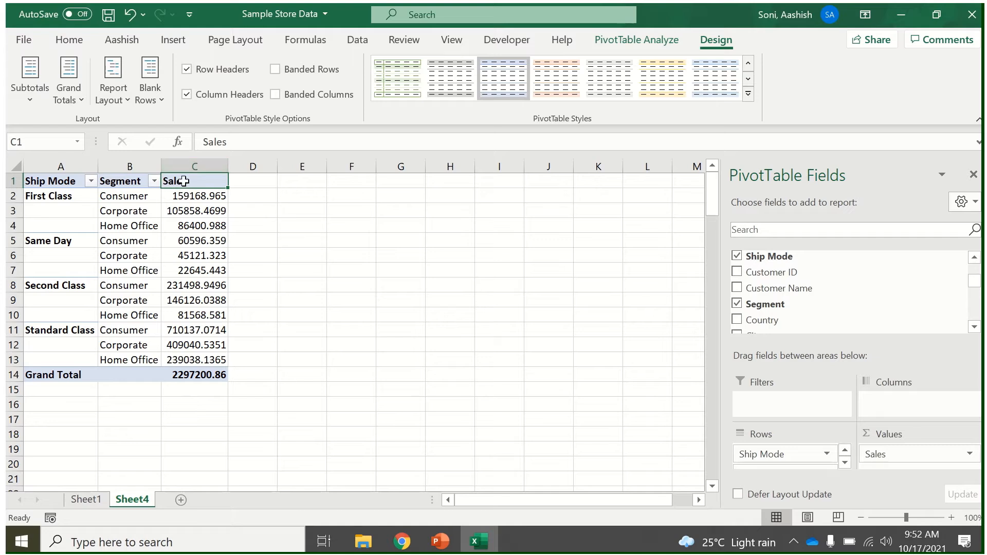
{"action": "left_click_drag", "start_coordinate": [184, 181], "coordinate": [191, 202]}
{"action": "left_click", "coordinate": [191, 198]}
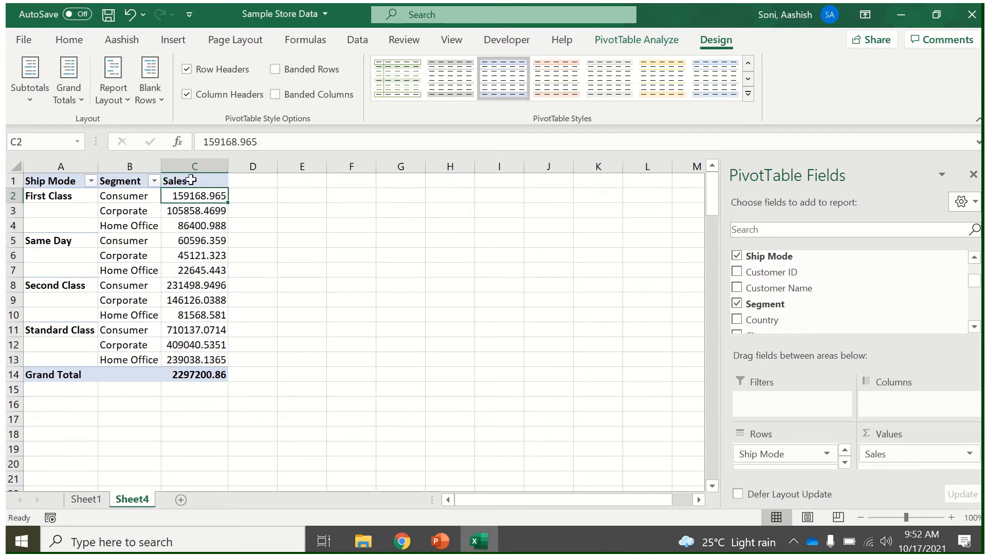
{"action": "left_click", "coordinate": [191, 242]}
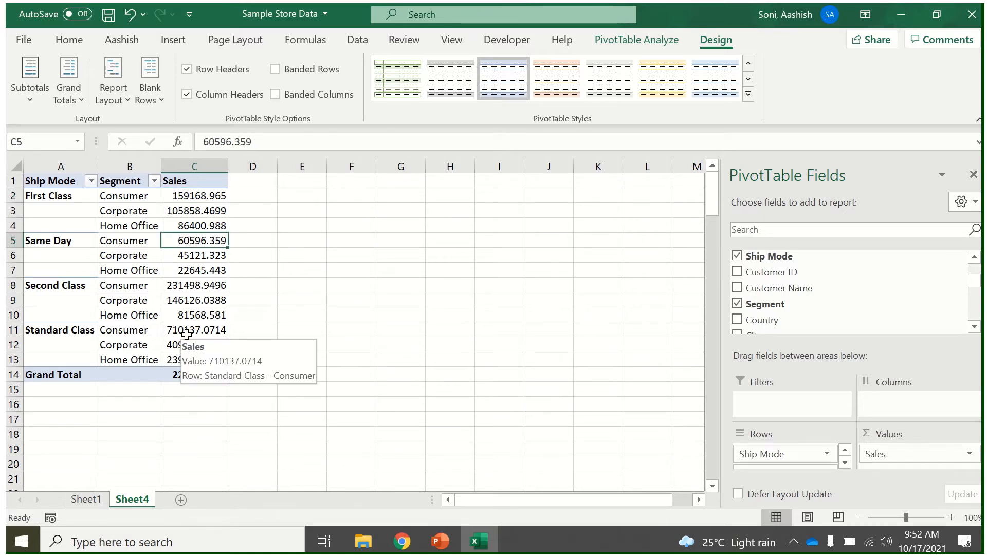
Check which date fields a timeline can use and examine the Order Date and Ship Date columns on Sheet1, returning to Sheet4.
{"action": "left_click", "coordinate": [657, 47]}
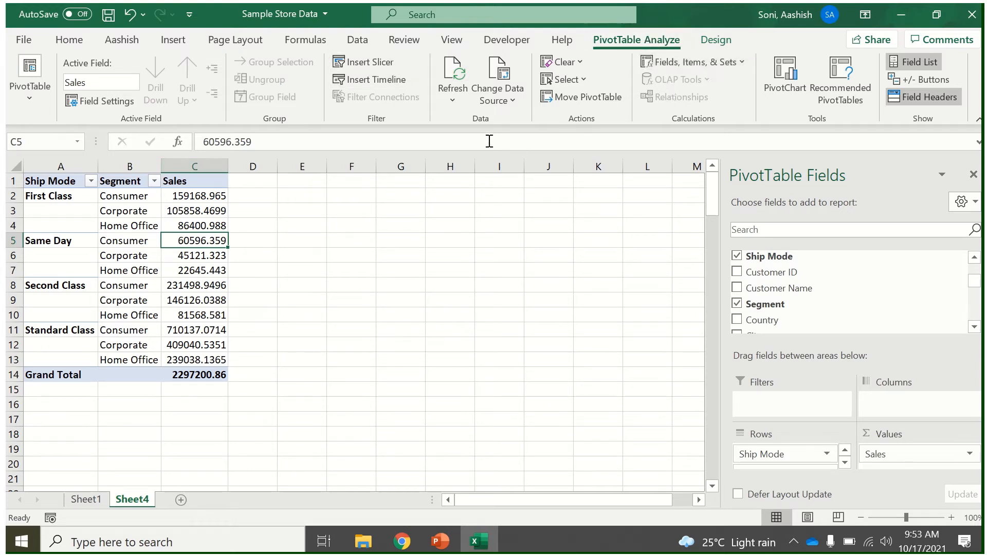
{"action": "left_click", "coordinate": [363, 83]}
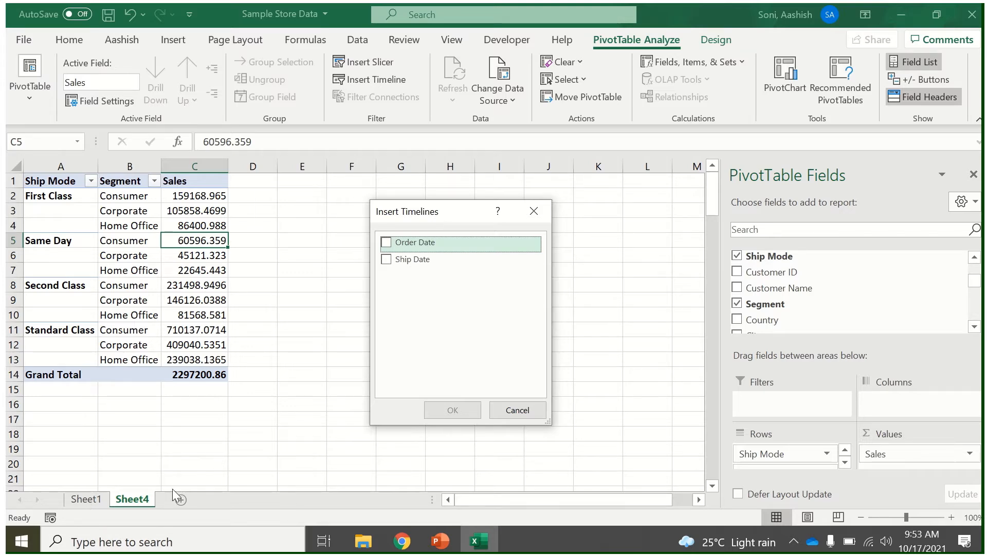
{"action": "left_click", "coordinate": [525, 409]}
{"action": "left_click", "coordinate": [98, 498]}
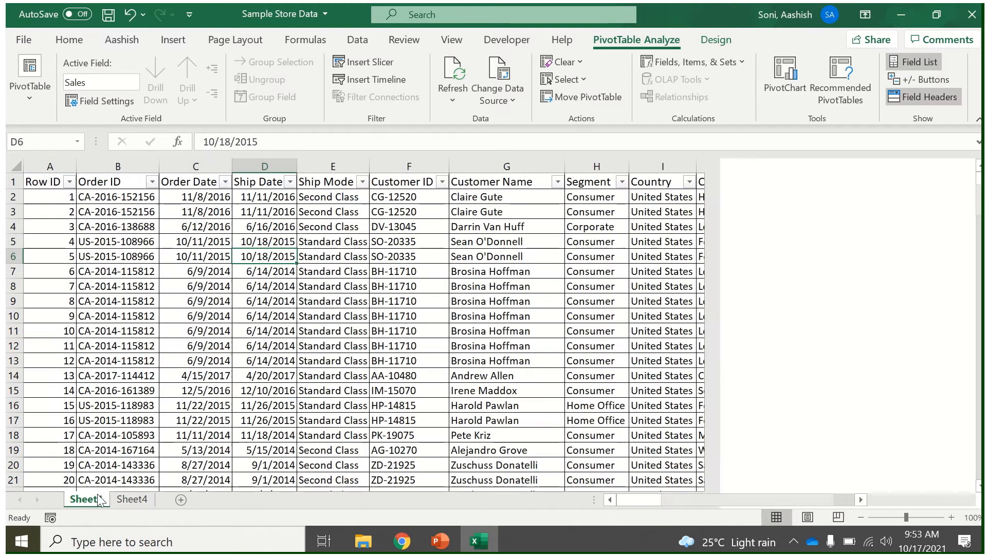
{"action": "left_click", "coordinate": [200, 165]}
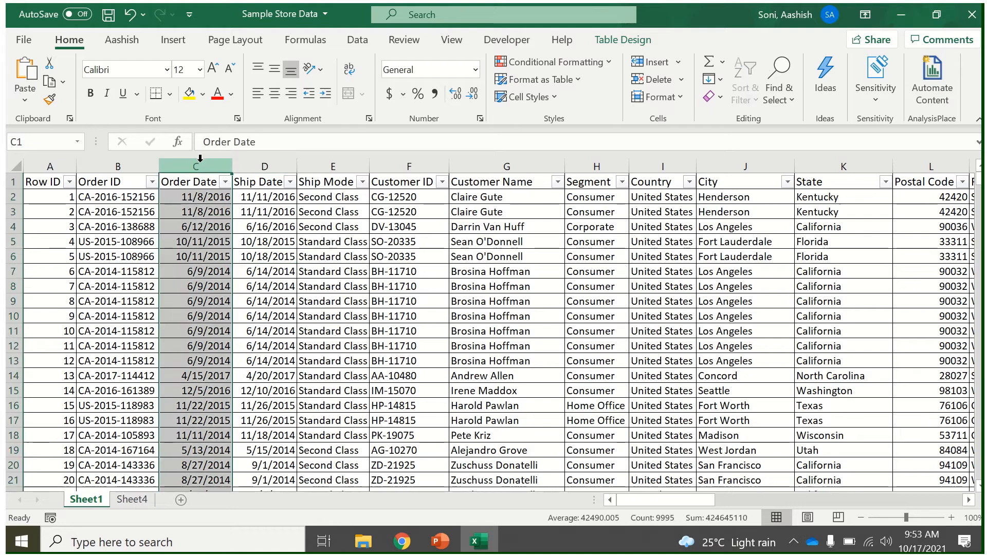
{"action": "left_click", "coordinate": [253, 164]}
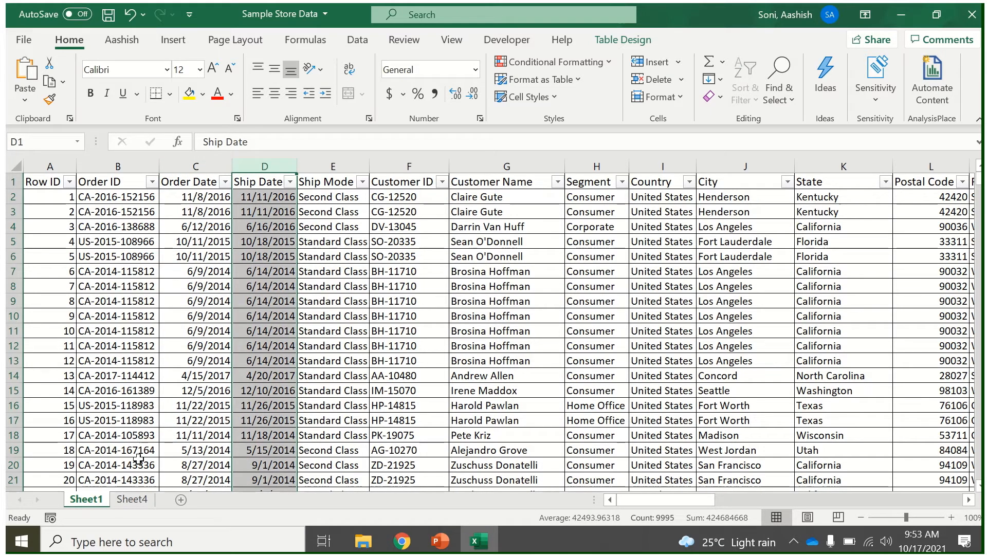
{"action": "left_click", "coordinate": [132, 499]}
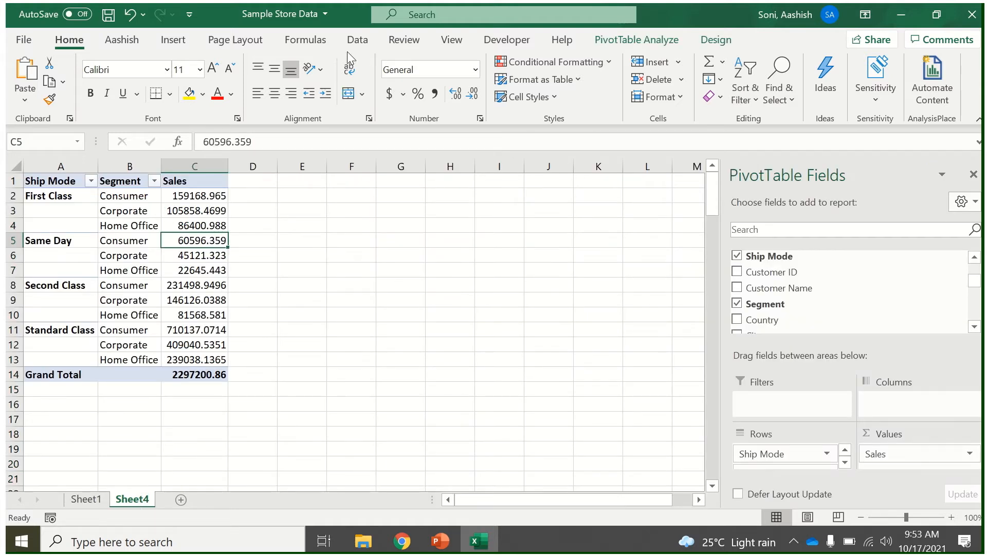
Insert an Order Date timeline and place it beside the upper rows of the PivotTable.
{"action": "left_click", "coordinate": [647, 45]}
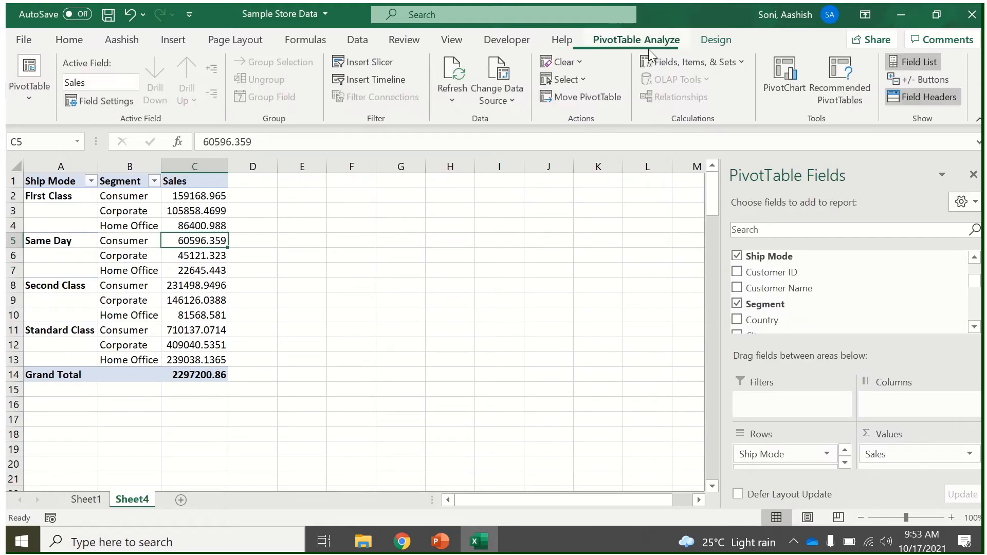
{"action": "left_click", "coordinate": [373, 79]}
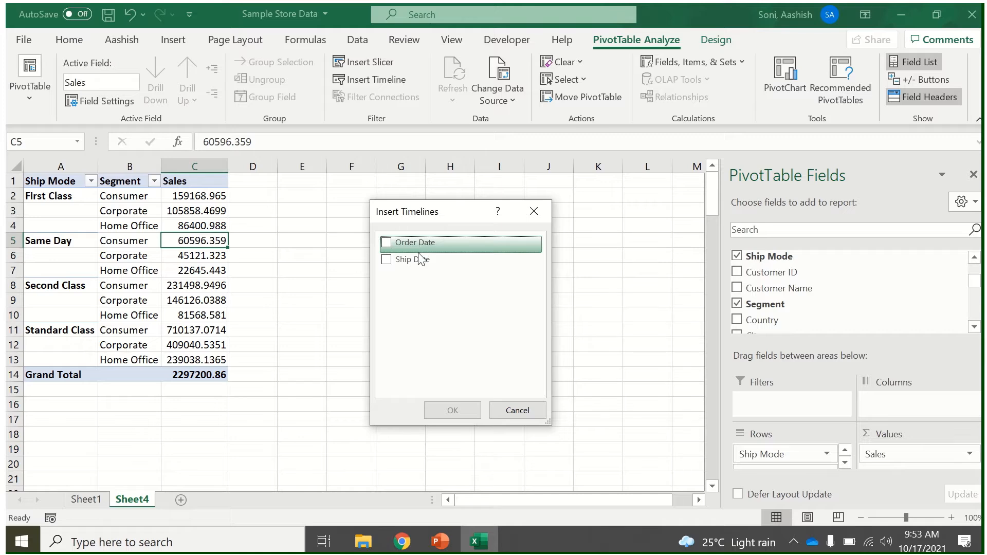
{"action": "left_click", "coordinate": [387, 243]}
{"action": "left_click", "coordinate": [461, 411]}
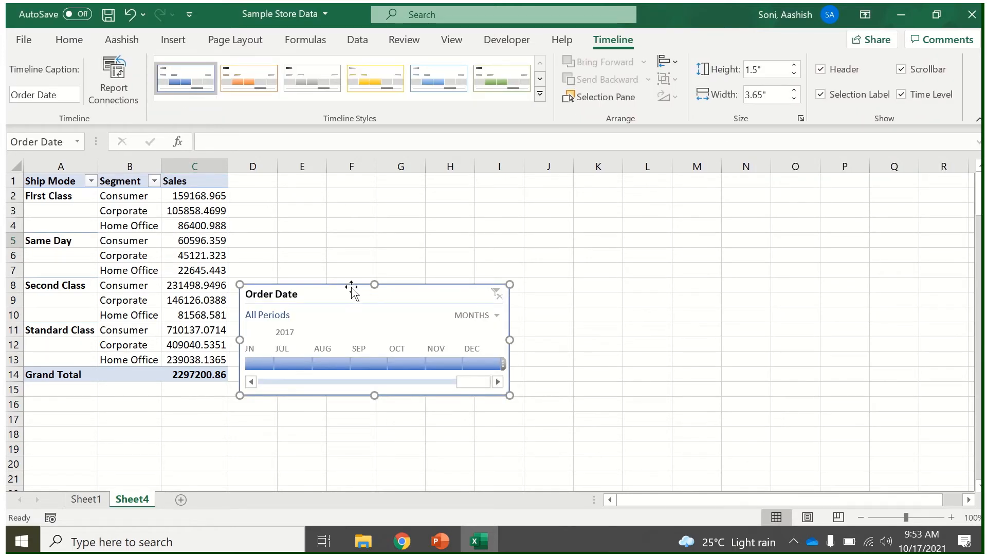
{"action": "left_click_drag", "start_coordinate": [352, 289], "coordinate": [362, 191]}
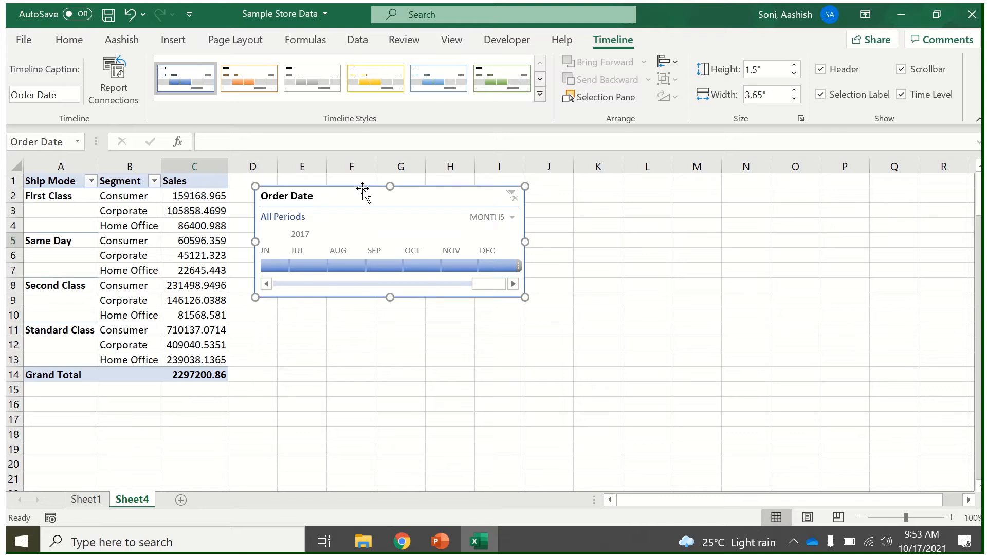
Filter the timeline by Jul 2017 and Aug 2017, and at year level by 2016, 2017 and 2014.
{"action": "left_click", "coordinate": [301, 266]}
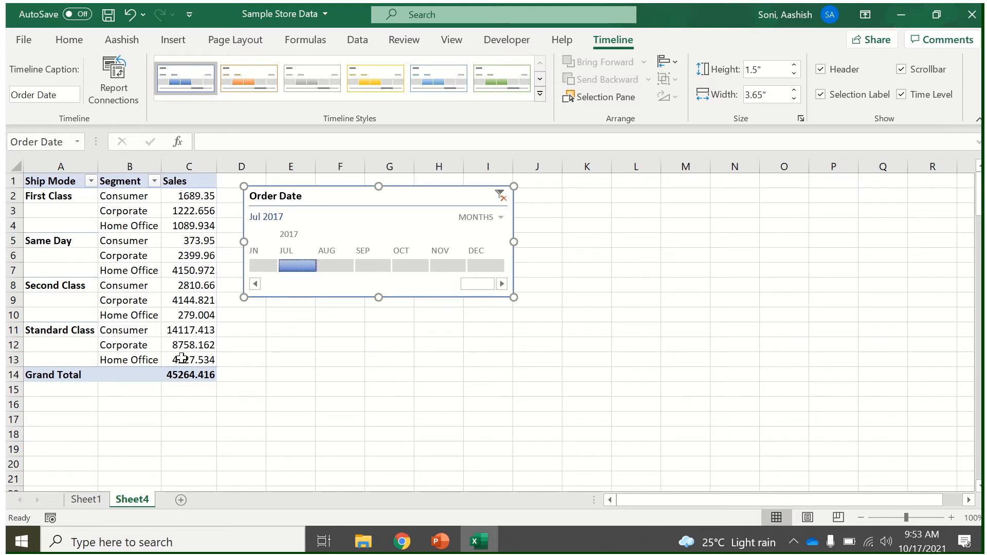
{"action": "left_click", "coordinate": [330, 265]}
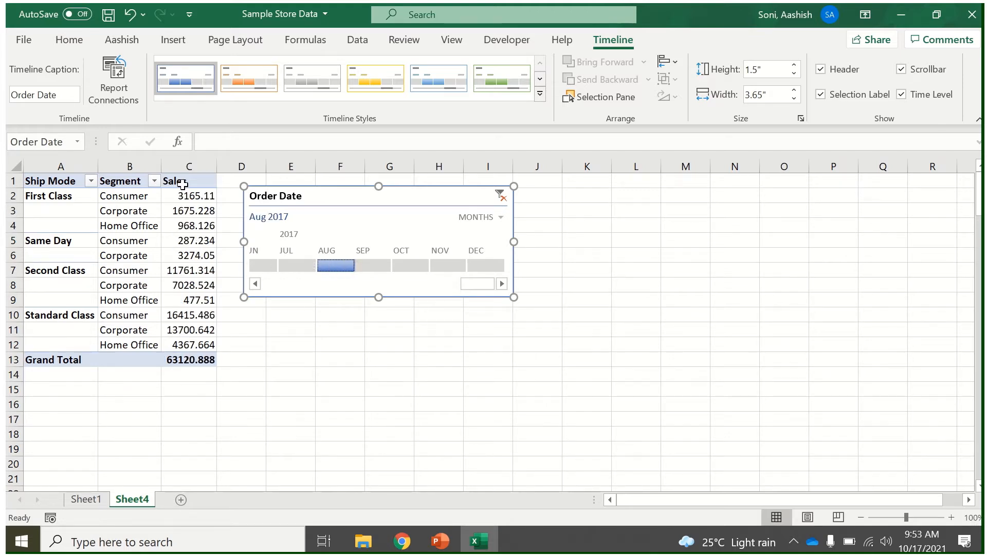
{"action": "left_click", "coordinate": [496, 219]}
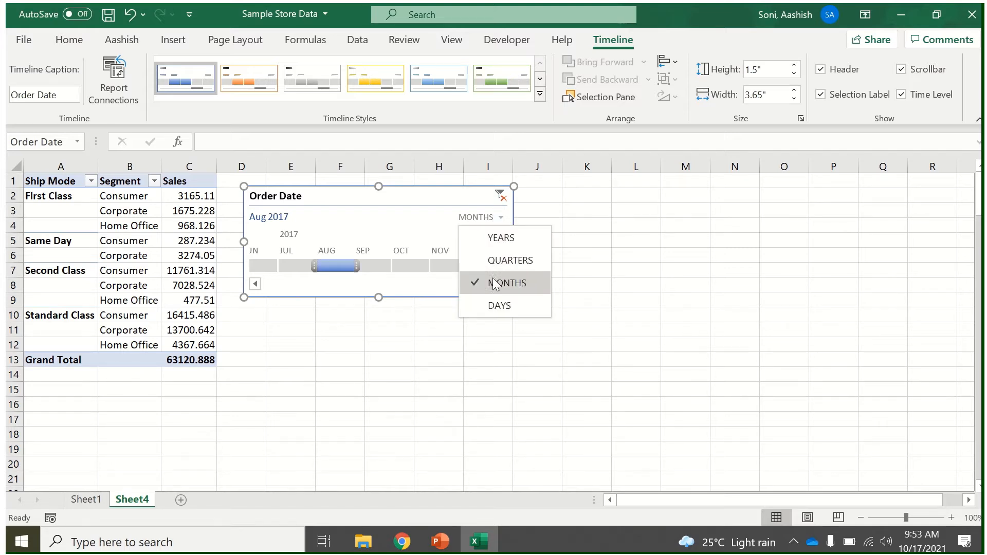
{"action": "left_click", "coordinate": [518, 239]}
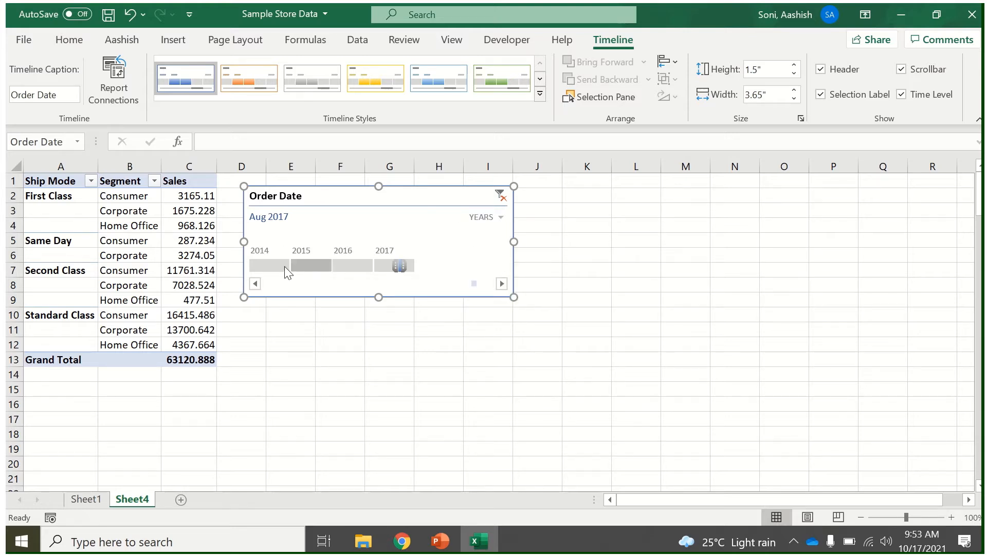
{"action": "left_click", "coordinate": [355, 265]}
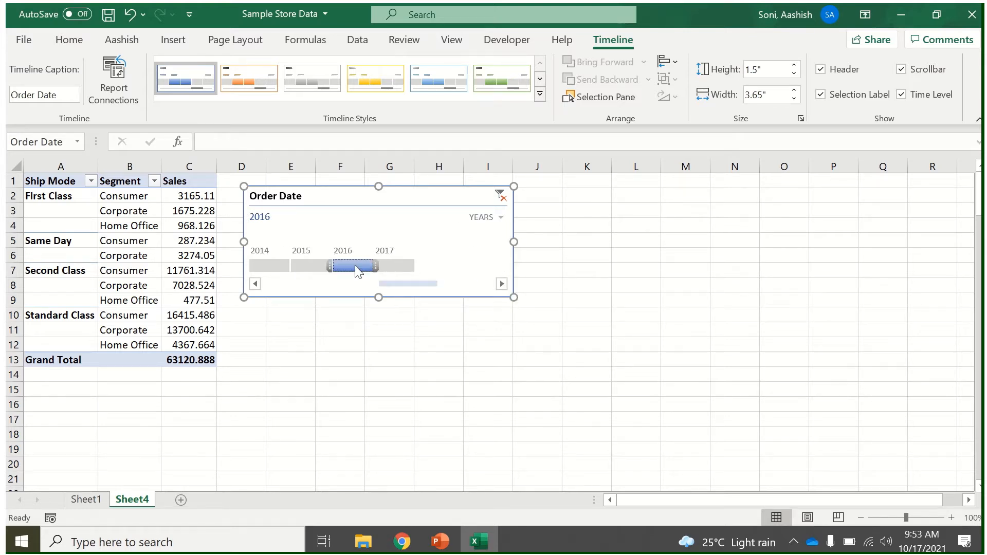
{"action": "left_click", "coordinate": [416, 266]}
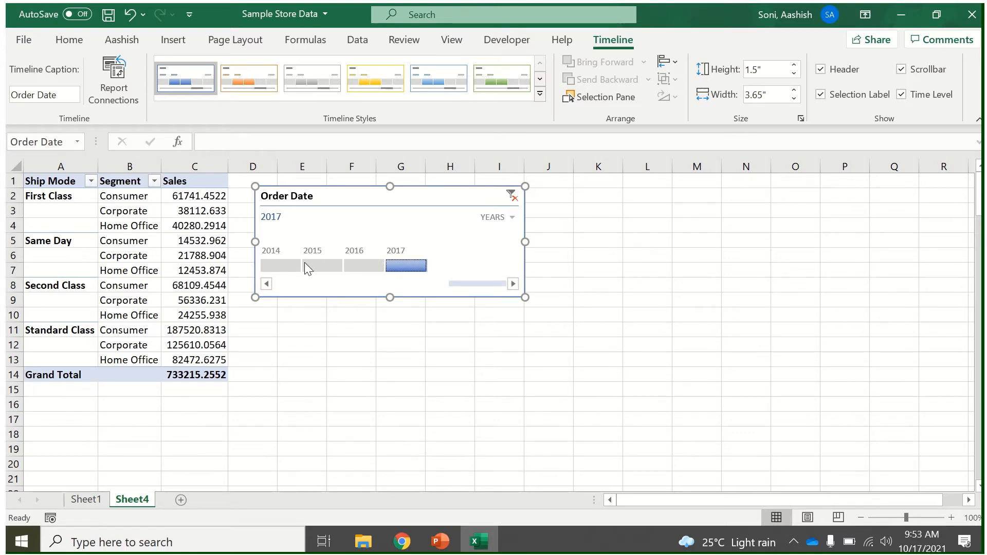
{"action": "left_click", "coordinate": [284, 266]}
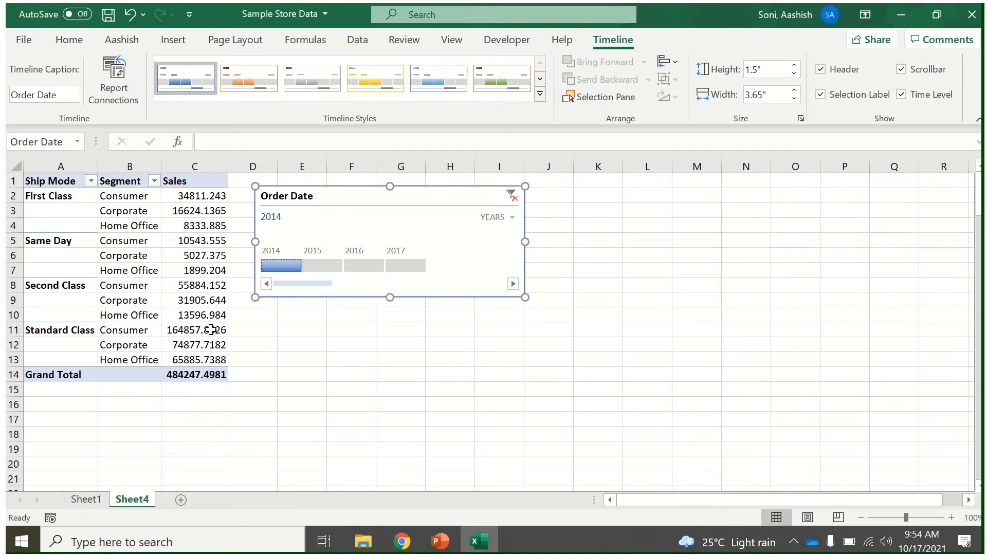
Switch the timeline through months to quarters and filter by Q1 to Q3 2014, followed by single quarters including Q4 2014.
{"action": "left_click", "coordinate": [507, 219]}
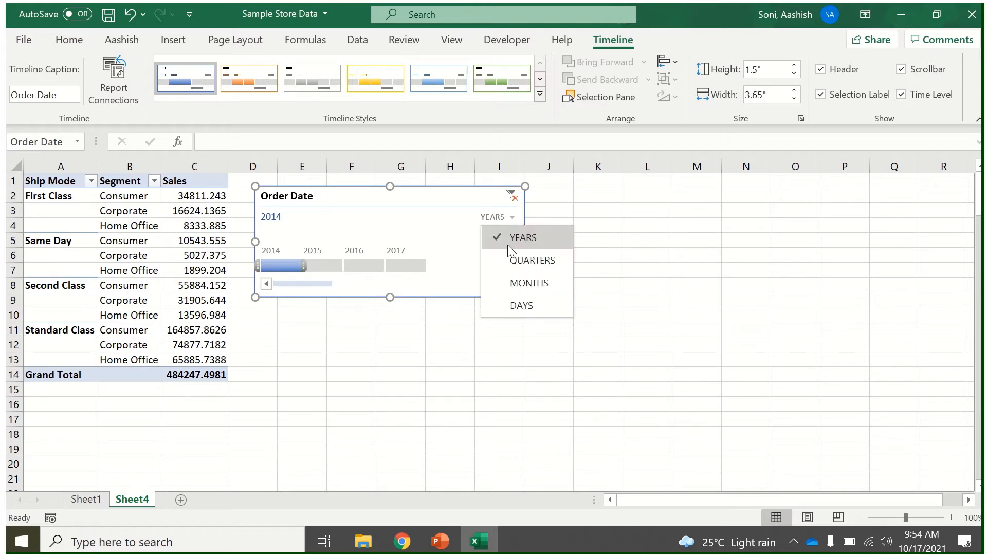
{"action": "left_click", "coordinate": [517, 280]}
{"action": "left_click", "coordinate": [507, 217]}
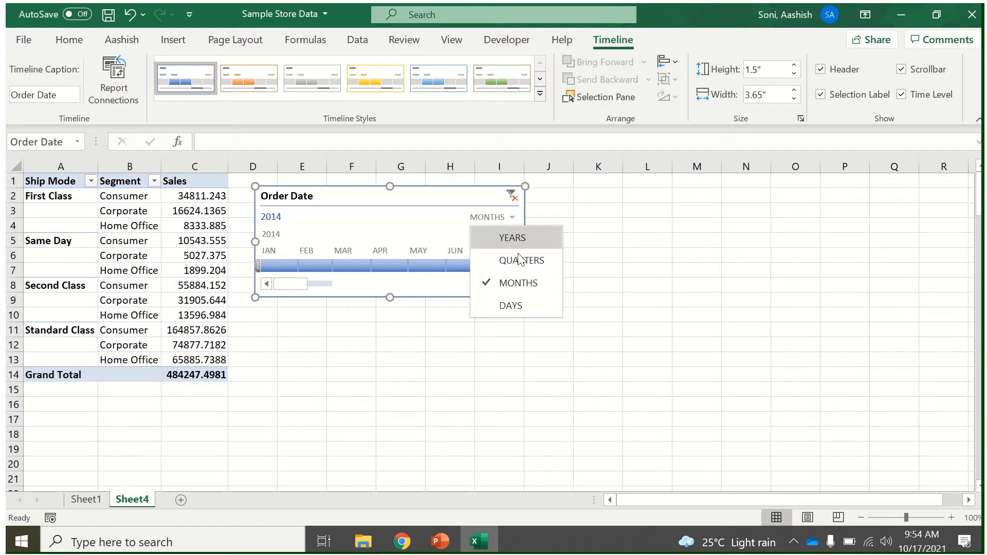
{"action": "left_click", "coordinate": [501, 258]}
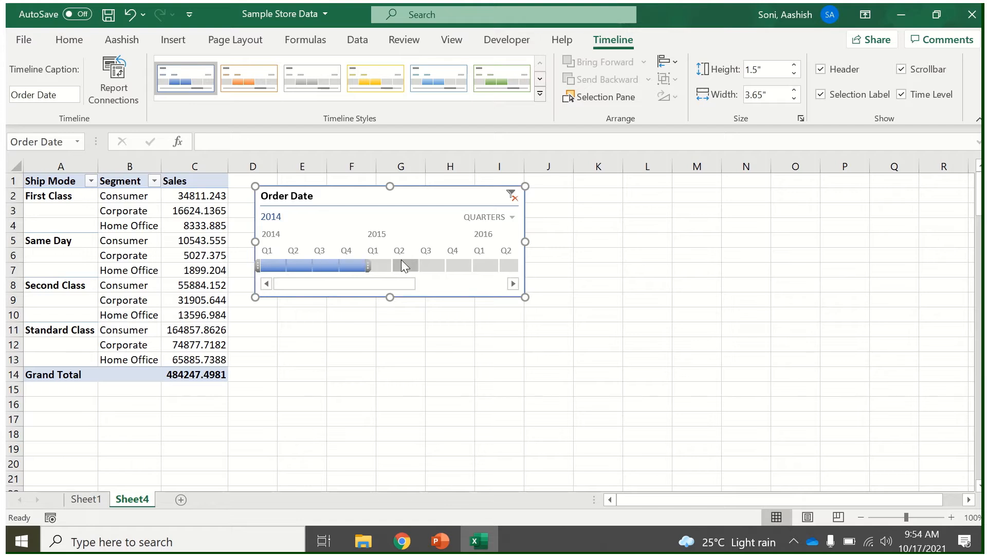
{"action": "left_click_drag", "start_coordinate": [367, 266], "coordinate": [340, 266]}
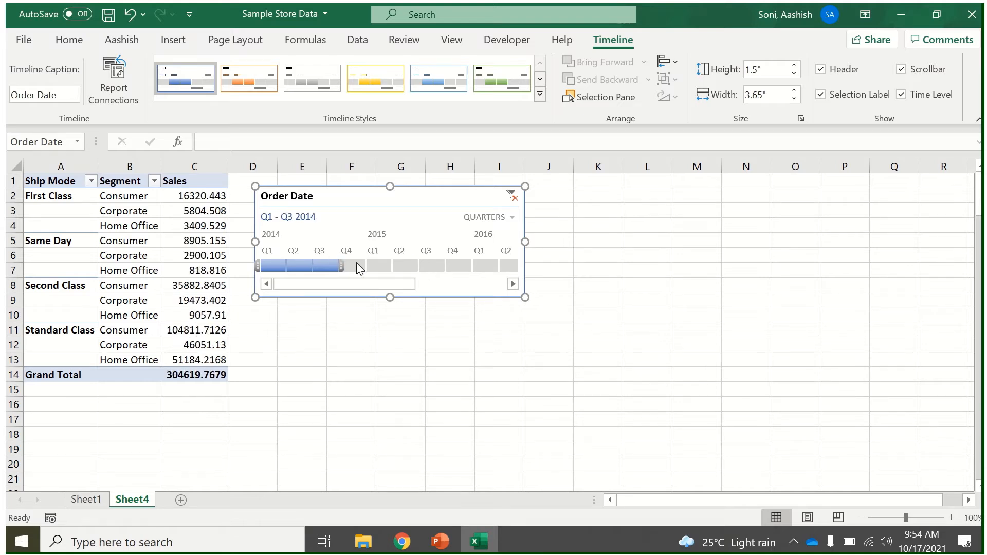
{"action": "left_click", "coordinate": [358, 268]}
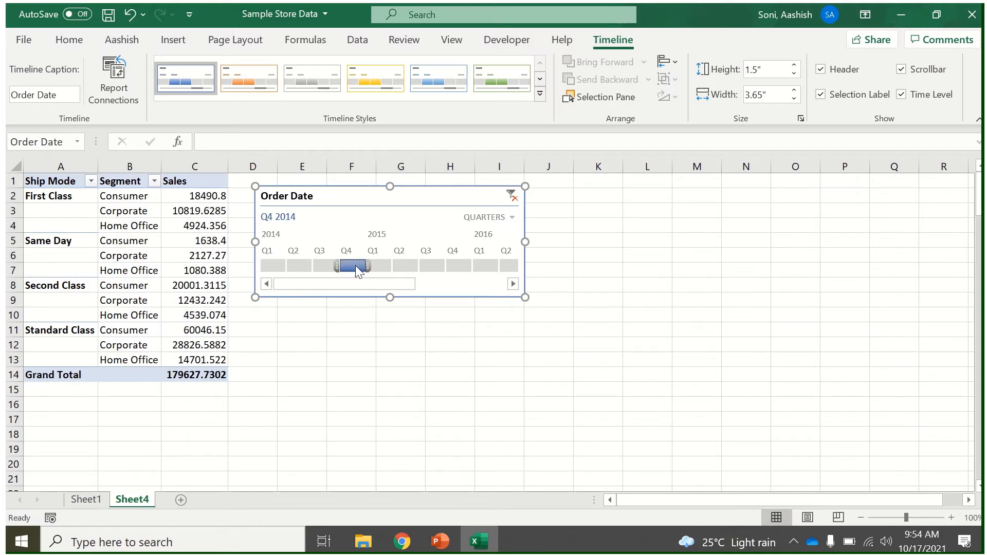
{"action": "left_click", "coordinate": [460, 265]}
{"action": "left_click", "coordinate": [354, 266]}
Clear the Order Date timeline's filter and delete the timeline.
{"action": "left_click", "coordinate": [512, 196]}
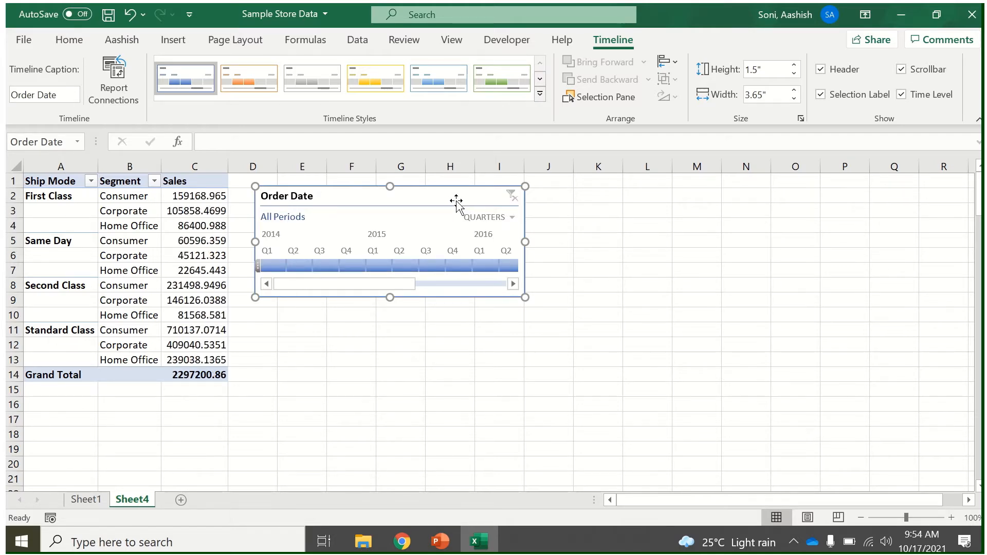
{"action": "key", "text": "Delete"}
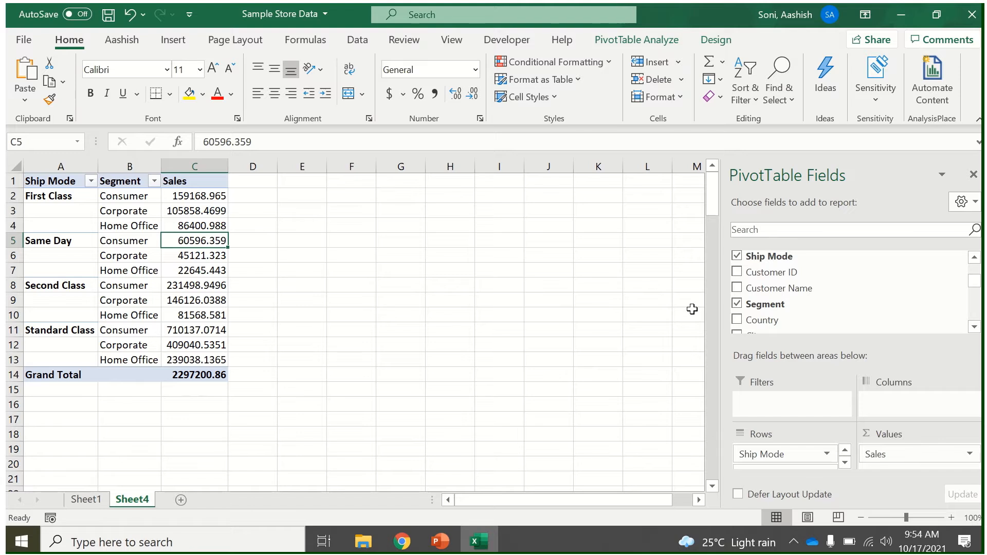
Remove Segment from the PivotTable rows and add Order Date below Ship Mode.
{"action": "scroll", "coordinate": [973, 281], "scroll_direction": "up", "scroll_amount": 2}
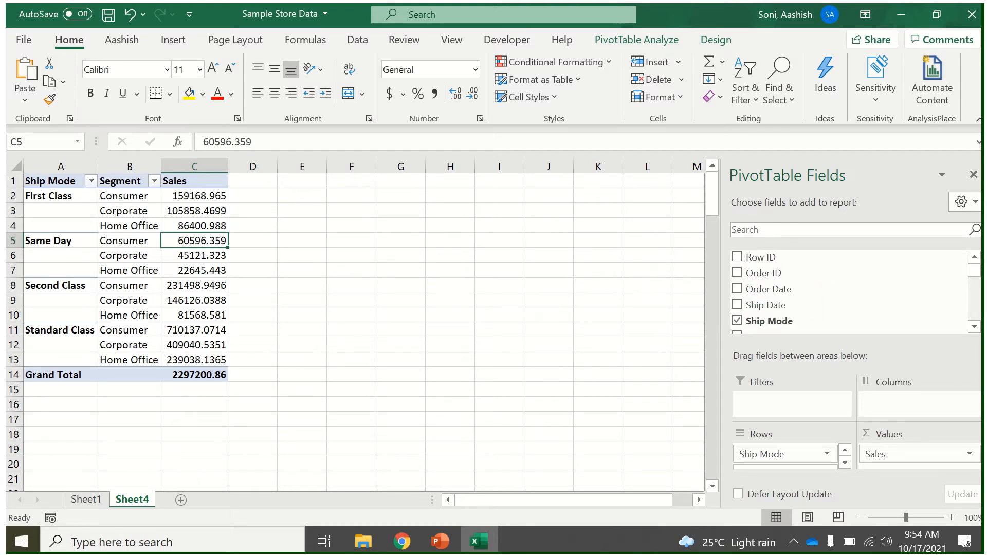
{"action": "scroll", "coordinate": [828, 288], "scroll_direction": "down", "scroll_amount": 6}
{"action": "scroll", "coordinate": [781, 293], "scroll_direction": "up", "scroll_amount": 6}
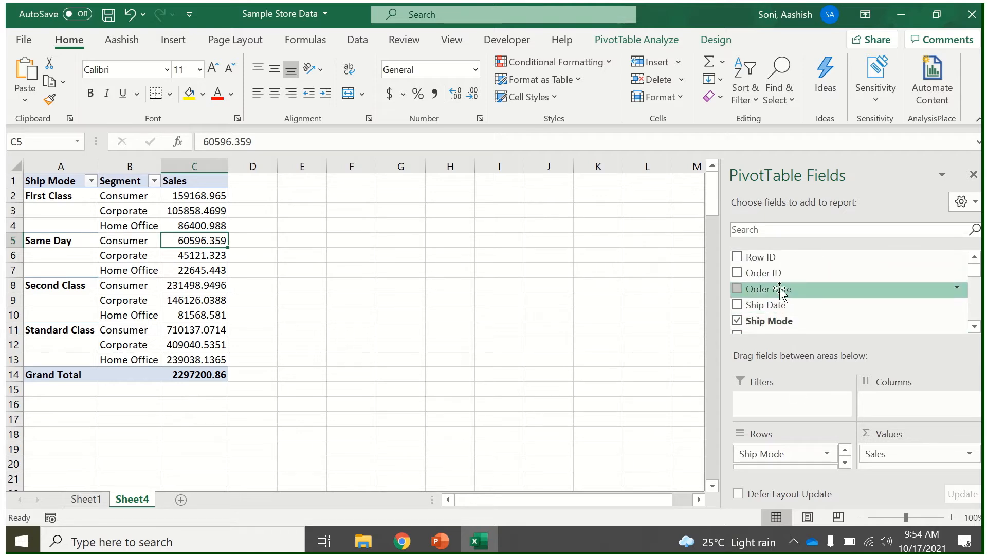
{"action": "left_click_drag", "start_coordinate": [781, 289], "coordinate": [811, 276]}
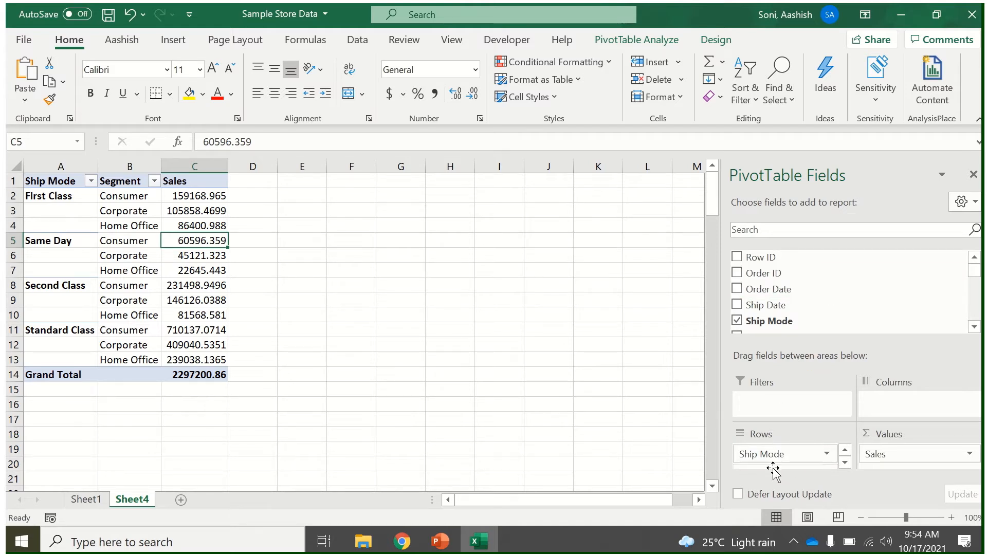
{"action": "key", "text": "ctrl+z"}
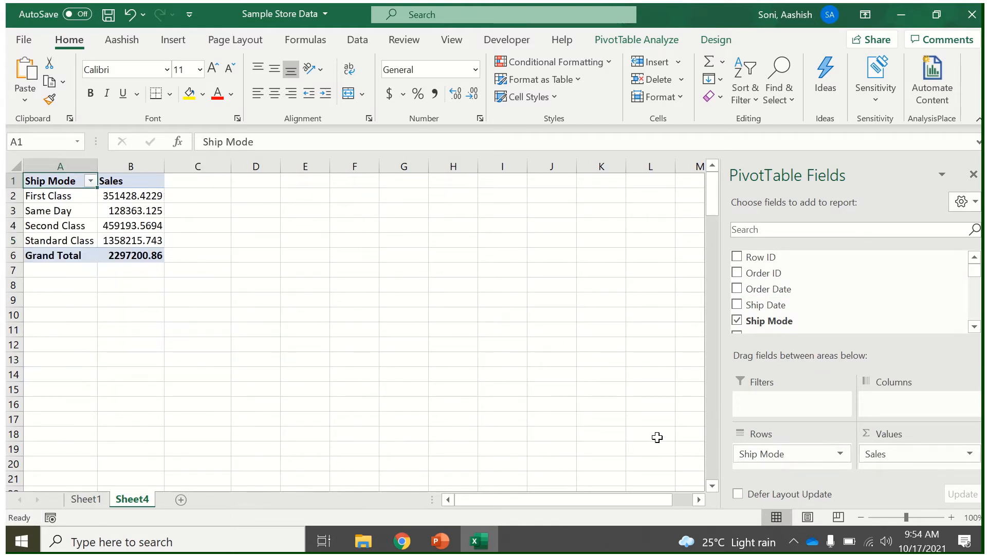
{"action": "left_click_drag", "start_coordinate": [811, 289], "coordinate": [806, 456]}
Examine the date grouping fields added to the PivotTable's rows and field list along with Order Date.
{"action": "left_click", "coordinate": [846, 464]}
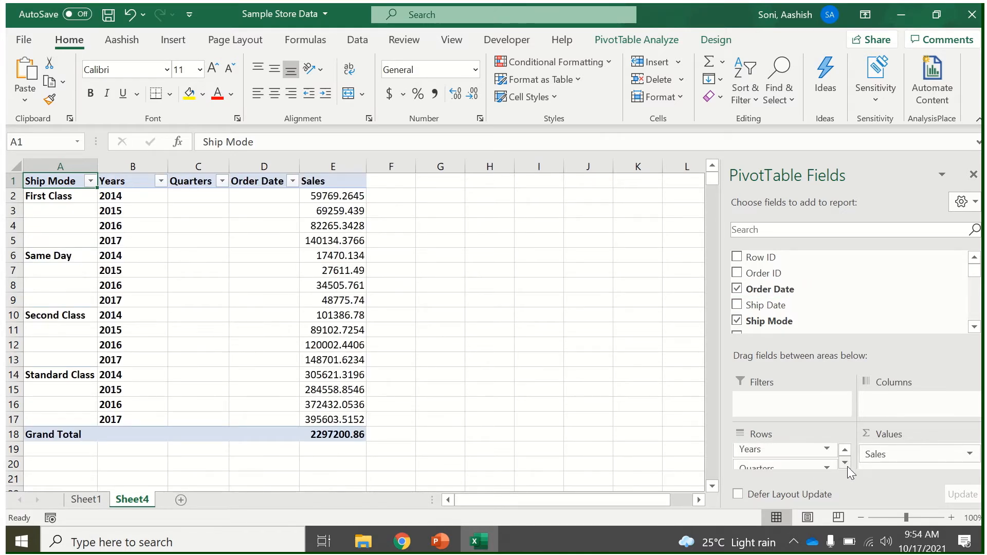
{"action": "left_click", "coordinate": [846, 464]}
{"action": "left_click", "coordinate": [846, 449]}
{"action": "left_click", "coordinate": [846, 449]}
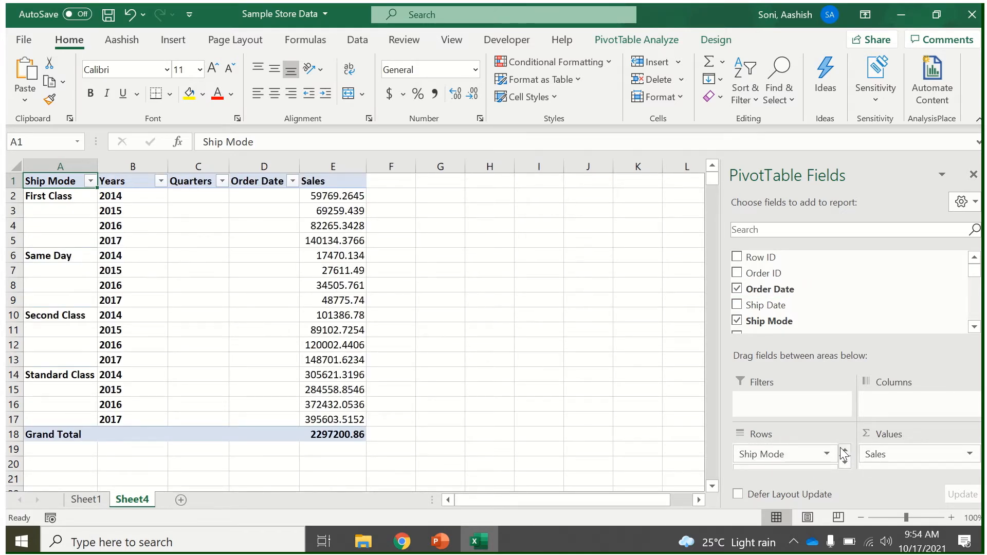
{"action": "left_click_drag", "start_coordinate": [974, 271], "coordinate": [974, 316]}
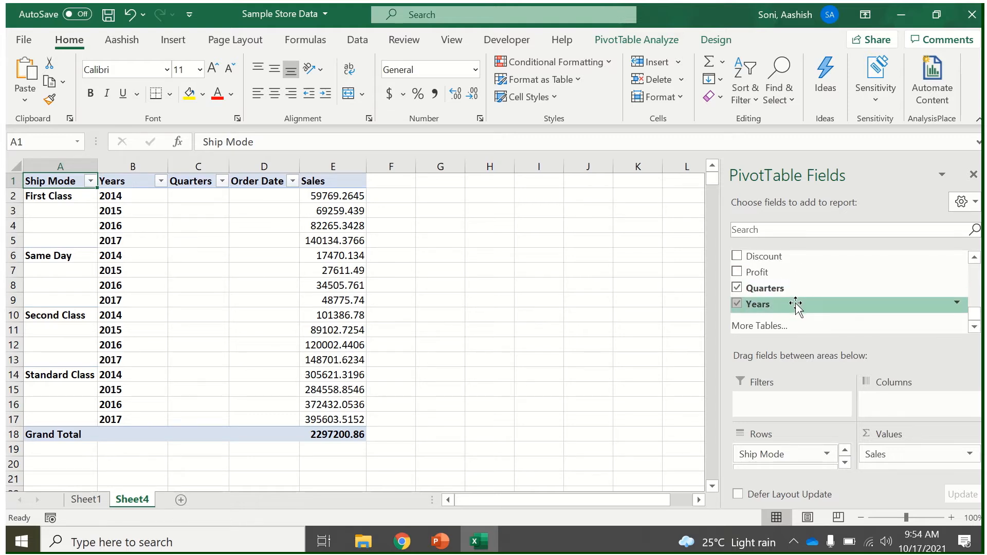
{"action": "left_click", "coordinate": [845, 464]}
{"action": "left_click", "coordinate": [845, 463]}
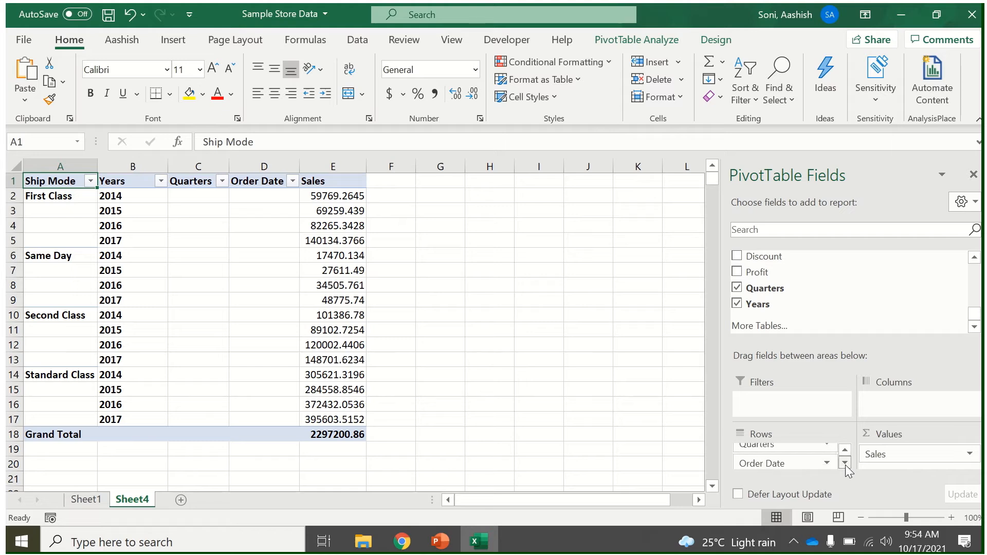
{"action": "left_click", "coordinate": [846, 450]}
{"action": "left_click", "coordinate": [846, 450]}
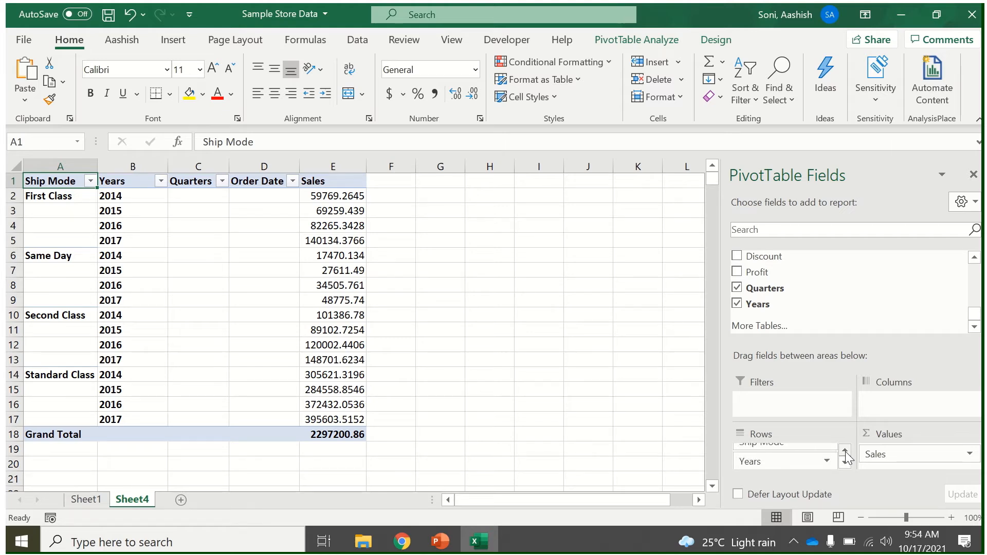
Remove the Quarters and Order Date fields from the PivotTable rows, keeping Years under Ship Mode.
{"action": "left_click", "coordinate": [845, 464]}
{"action": "left_click", "coordinate": [846, 463]}
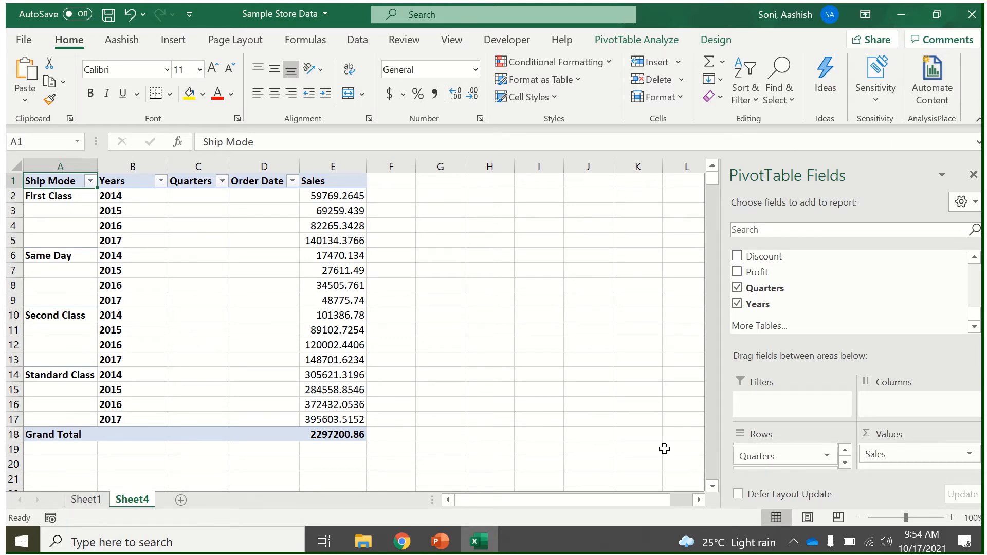
{"action": "left_click_drag", "start_coordinate": [759, 458], "coordinate": [655, 436]}
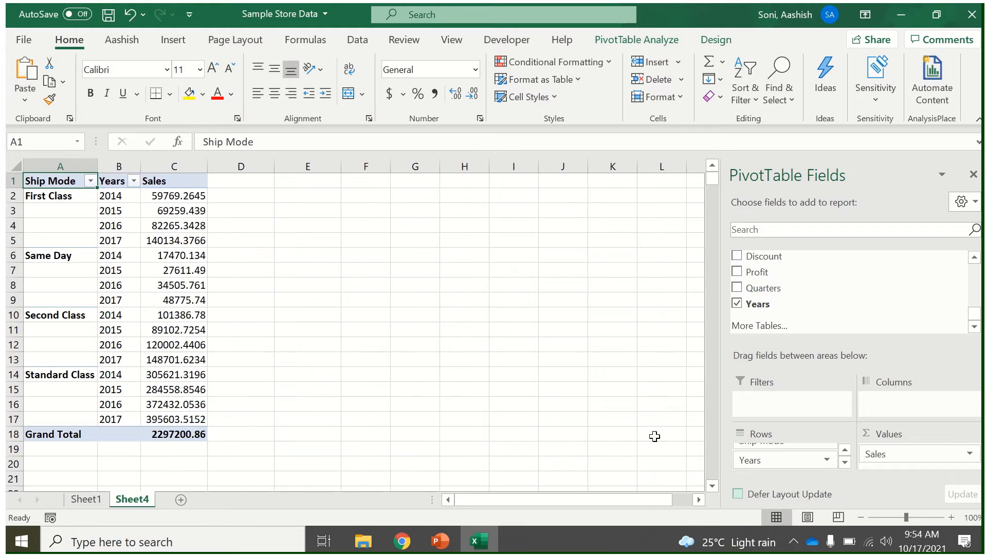
Insert an Order Date slicer for the PivotTable.
{"action": "left_click", "coordinate": [221, 284]}
{"action": "left_click", "coordinate": [122, 242]}
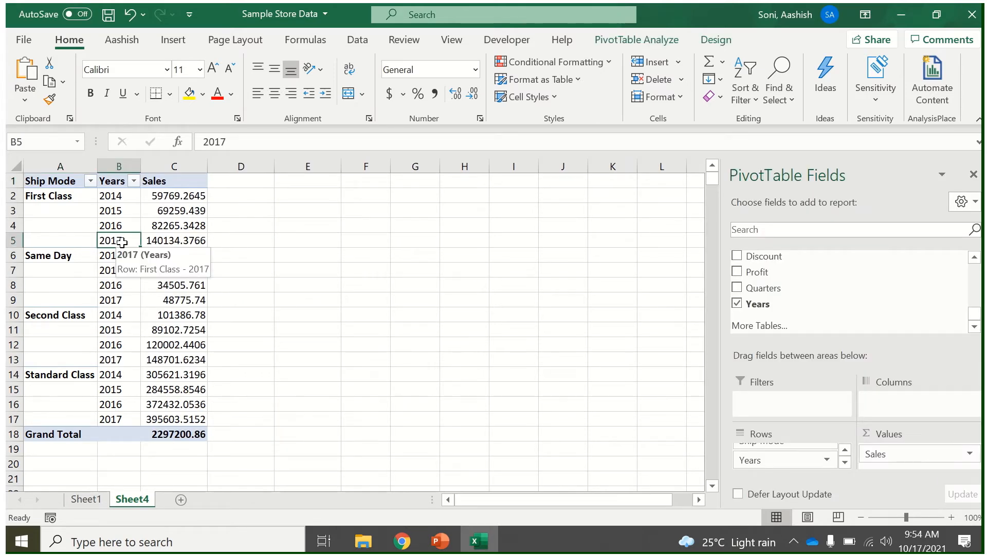
{"action": "left_click", "coordinate": [711, 44]}
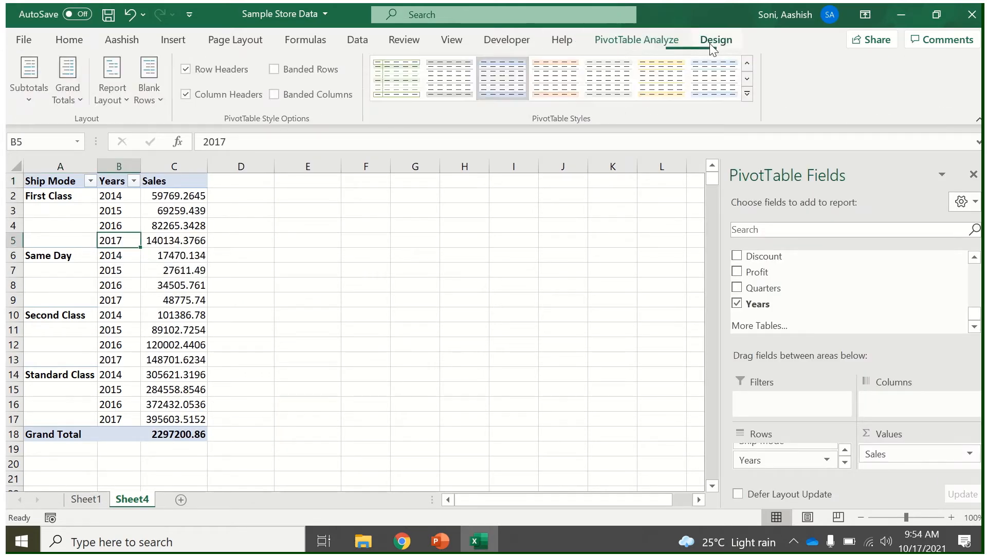
{"action": "left_click", "coordinate": [635, 41]}
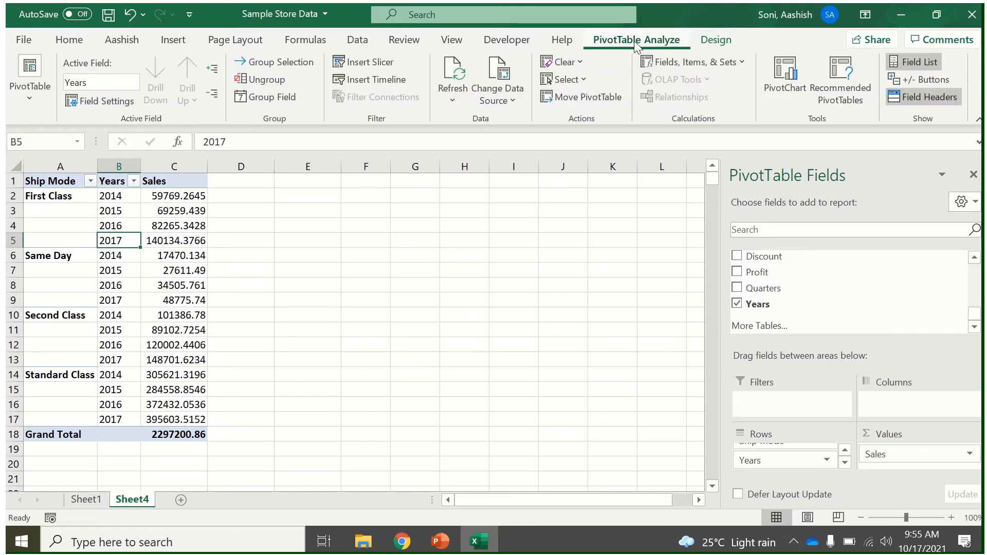
{"action": "left_click", "coordinate": [363, 66]}
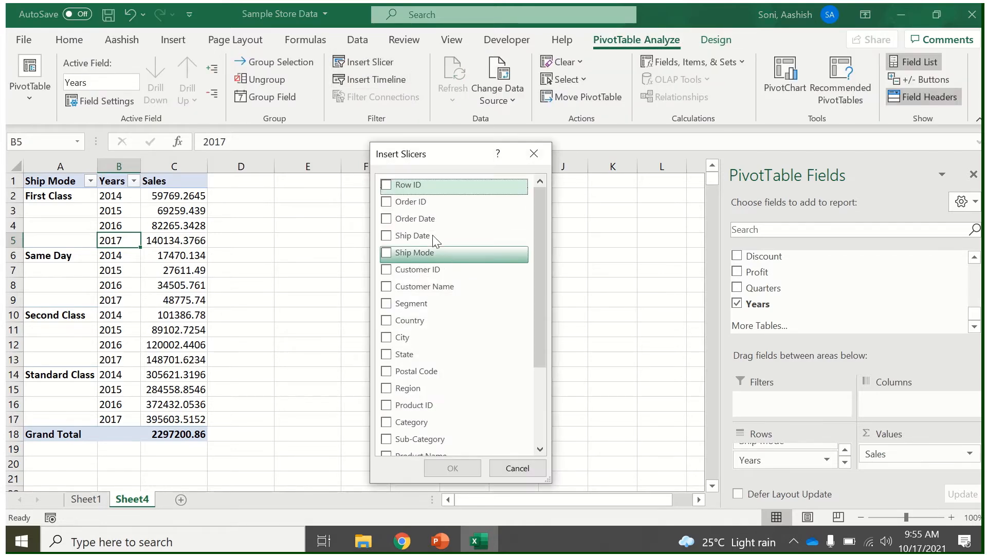
{"action": "left_click", "coordinate": [387, 219]}
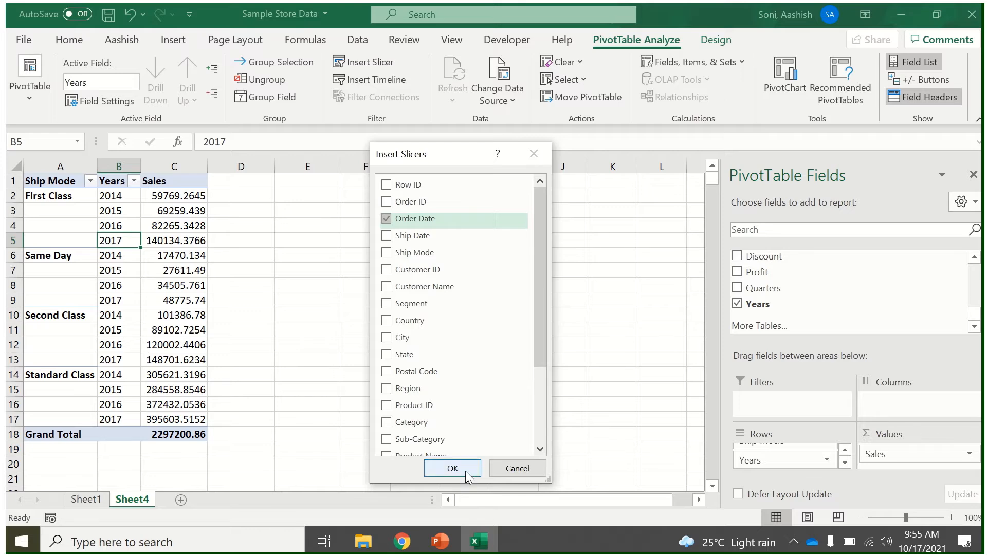
{"action": "left_click", "coordinate": [466, 472]}
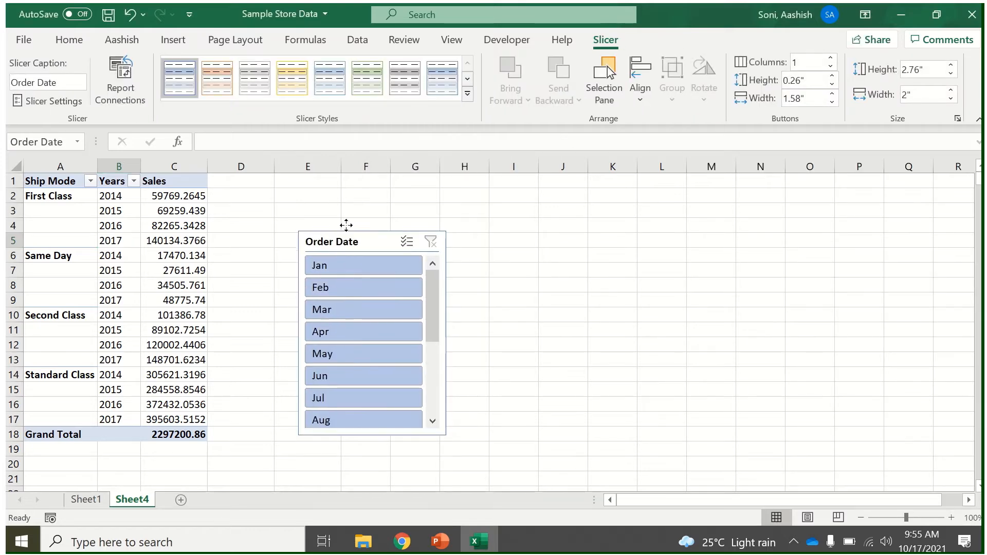
Move the Order Date slicer higher, enlarge it to about 3.29" by 2.58", and filter the PivotTable to Feb alone.
{"action": "left_click_drag", "start_coordinate": [346, 225], "coordinate": [338, 189]}
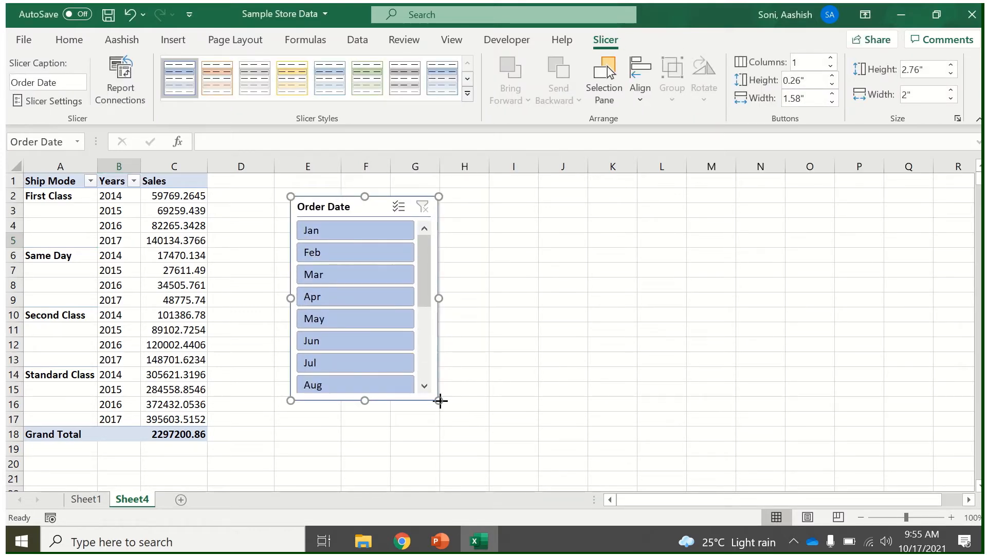
{"action": "left_click_drag", "start_coordinate": [439, 401], "coordinate": [482, 440]}
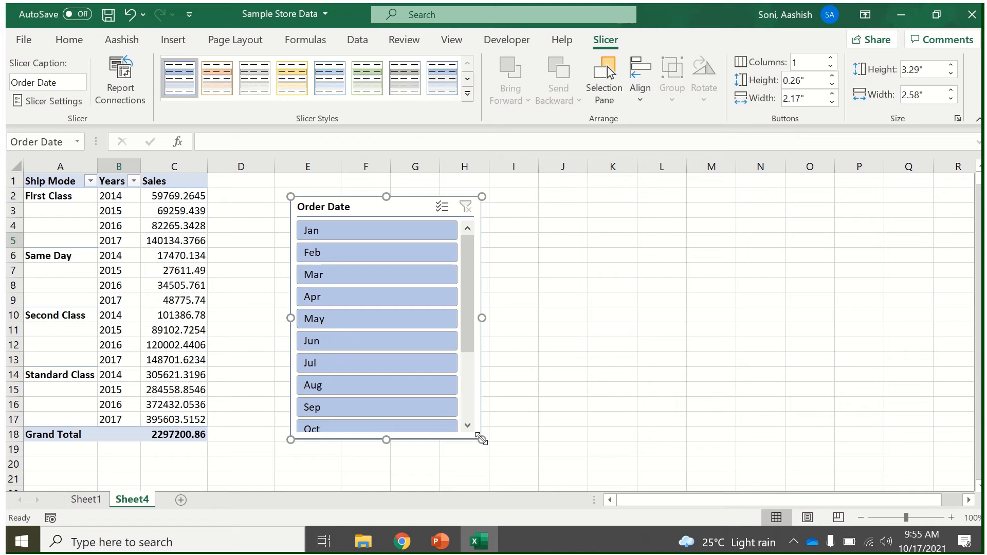
{"action": "left_click", "coordinate": [359, 236]}
{"action": "left_click", "coordinate": [361, 255]}
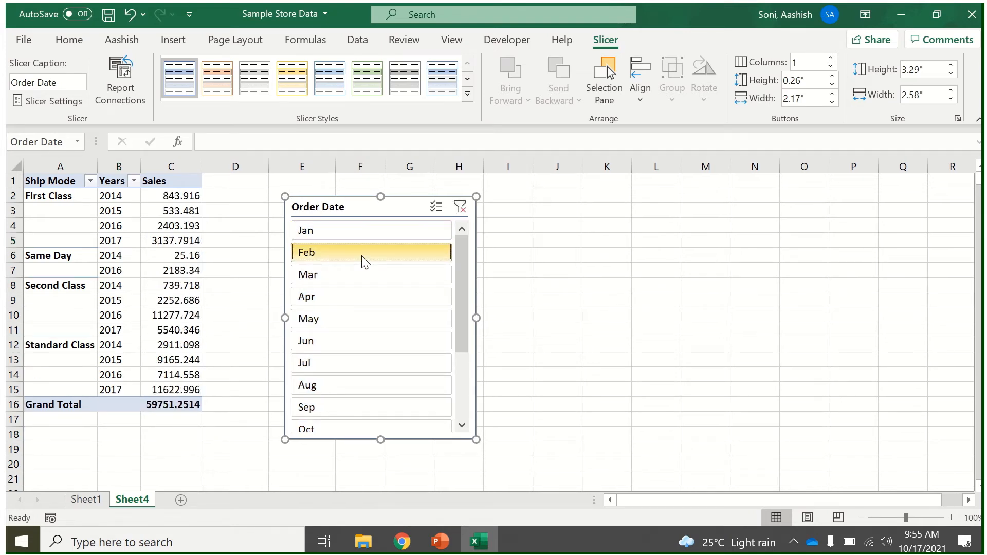
Turn on multi-select in the Order Date slicer and add Jan, Mar, Apr and Aug to the selection.
{"action": "left_click", "coordinate": [436, 206]}
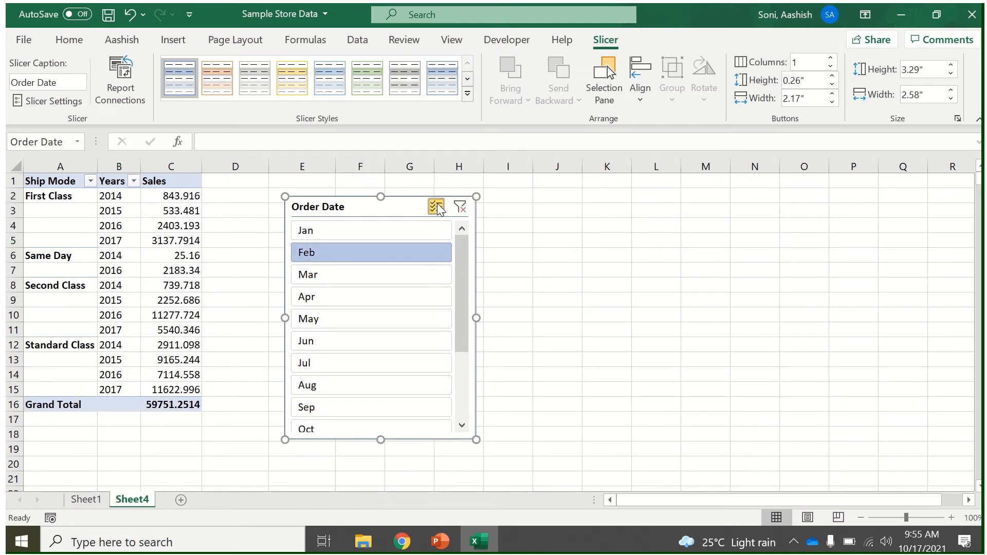
{"action": "left_click", "coordinate": [416, 231]}
{"action": "left_click", "coordinate": [425, 273]}
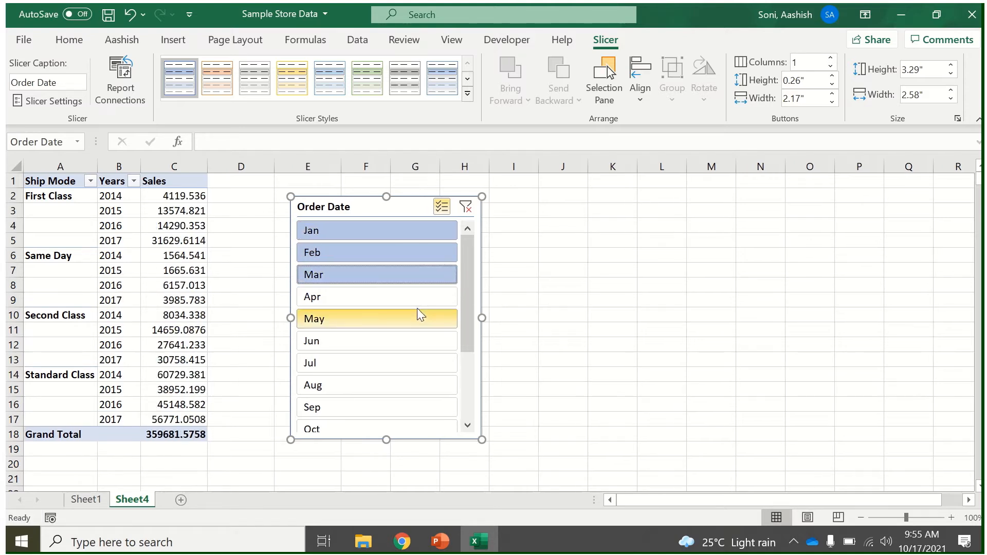
{"action": "left_click", "coordinate": [419, 304]}
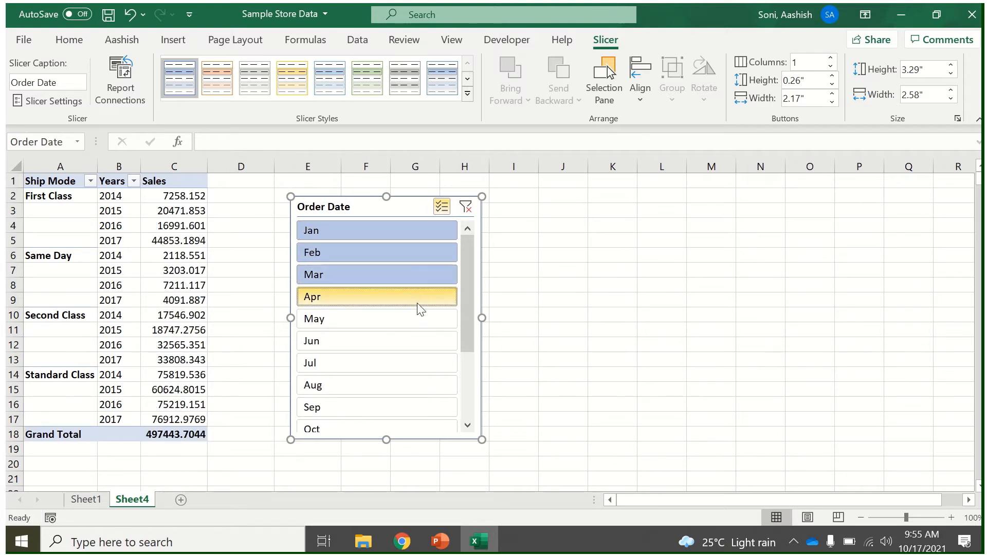
{"action": "left_click", "coordinate": [396, 399]}
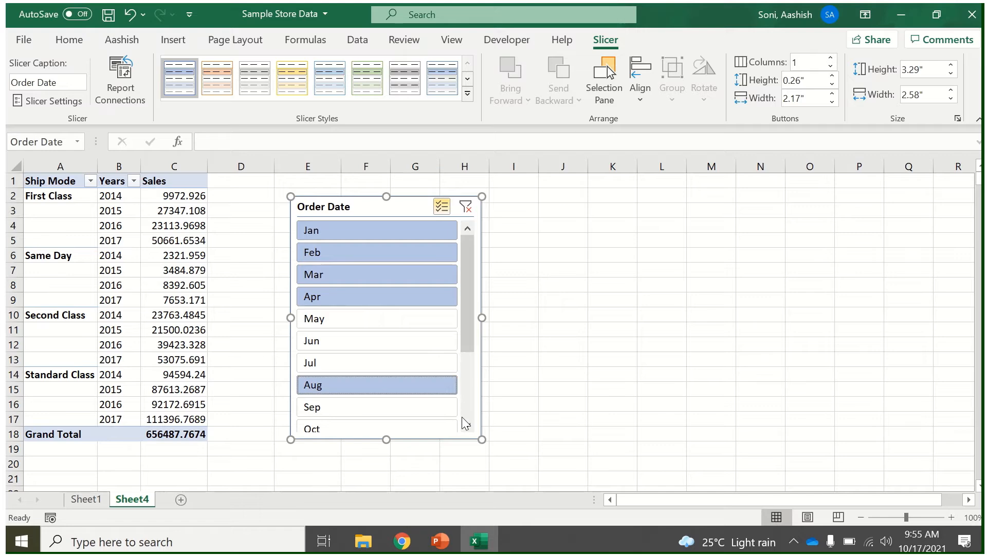
Clear the Order Date slicer's filter and delete the slicer from the sheet.
{"action": "left_click", "coordinate": [466, 208]}
{"action": "key", "text": "Delete"}
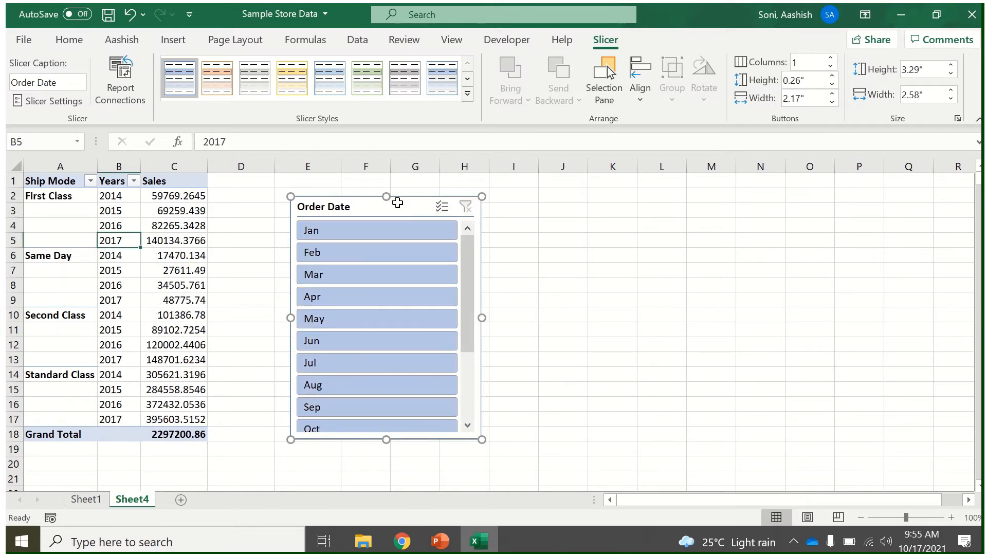
{"action": "left_click", "coordinate": [662, 40]}
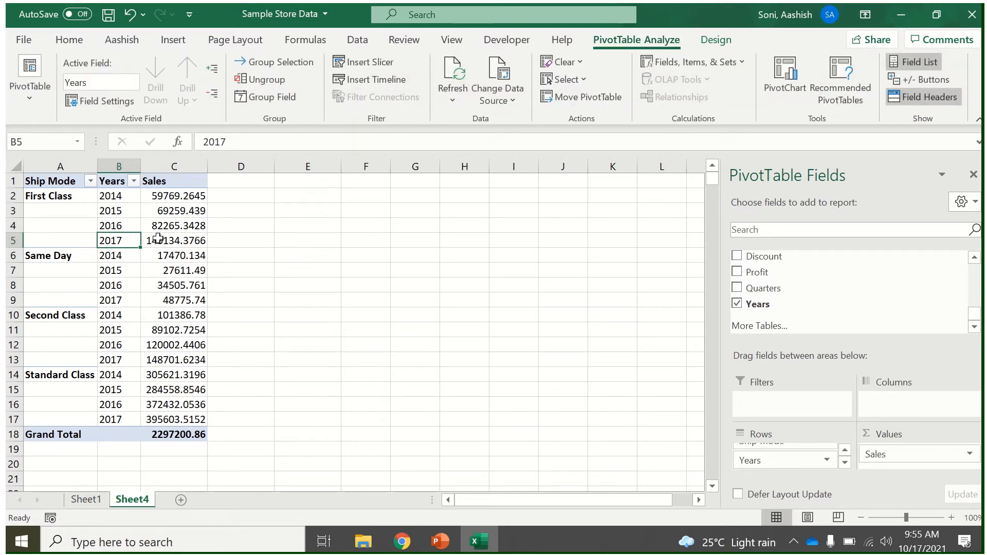
Open the number format of the PivotTable's Sales values and choose the Currency category with the $ symbol.
{"action": "left_click_drag", "start_coordinate": [179, 195], "coordinate": [188, 418]}
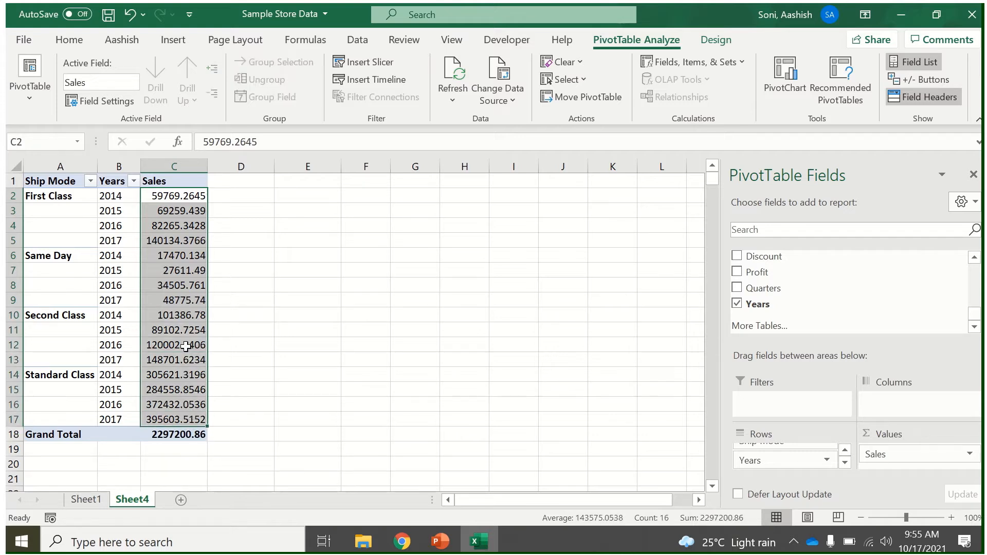
{"action": "left_click", "coordinate": [183, 303]}
{"action": "left_click", "coordinate": [159, 196]}
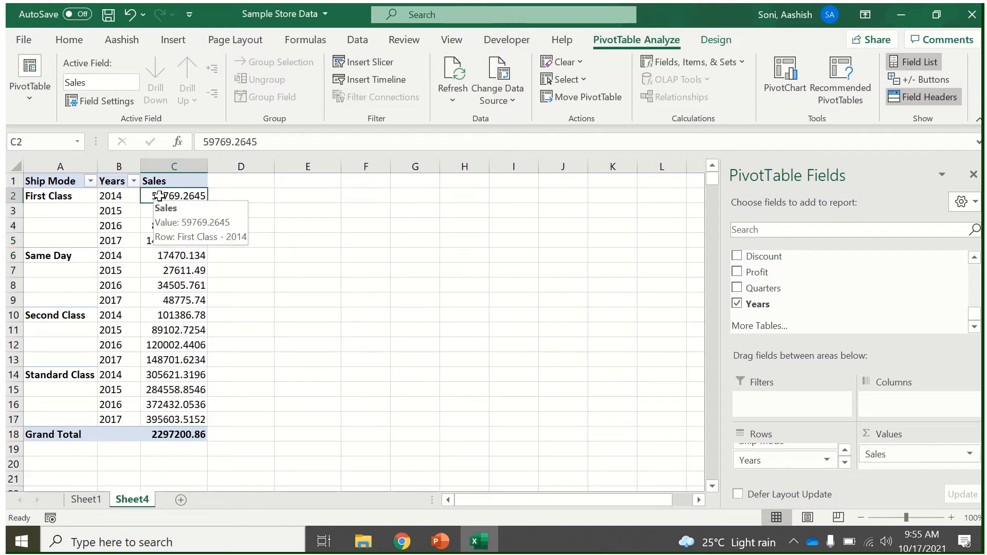
{"action": "right_click", "coordinate": [160, 197]}
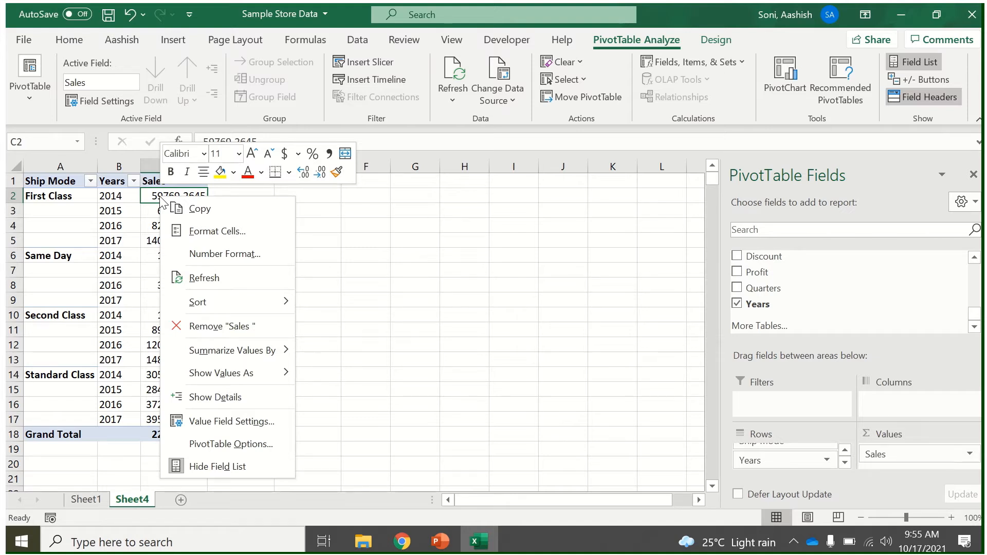
{"action": "left_click", "coordinate": [212, 252]}
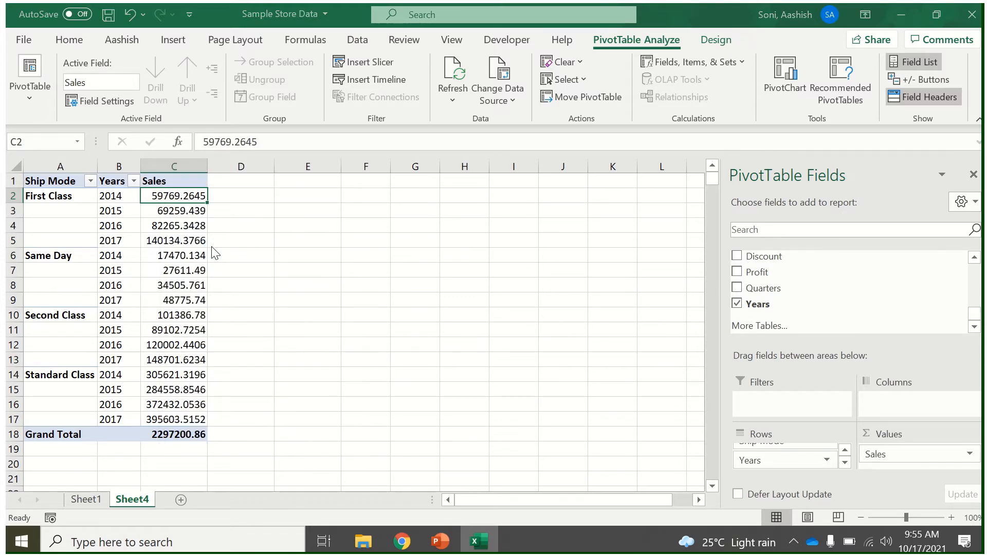
{"action": "left_click_drag", "start_coordinate": [174, 57], "coordinate": [443, 91]}
{"action": "left_click", "coordinate": [330, 168]}
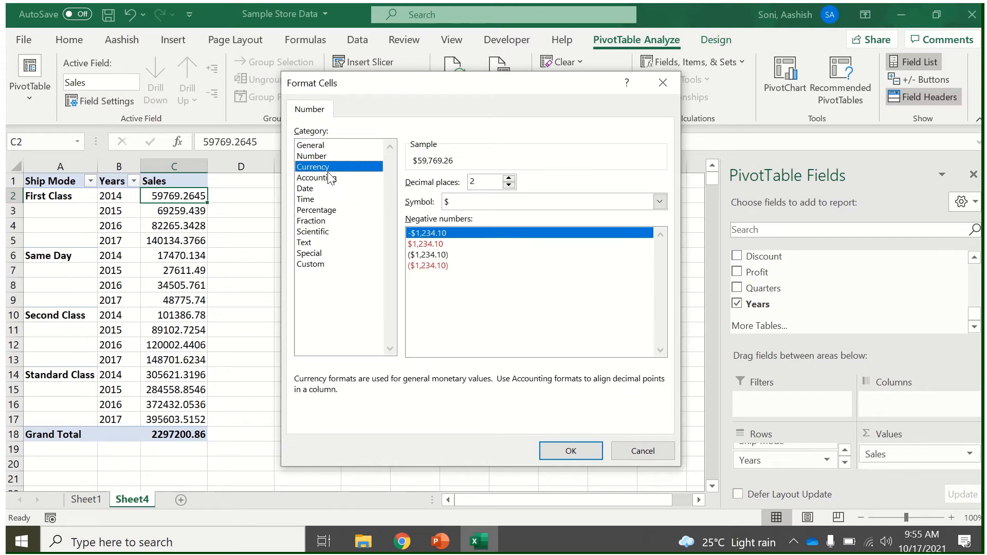
Set the currency format to 0 decimal places and apply it to the Sales values.
{"action": "left_click", "coordinate": [509, 179]}
{"action": "left_click", "coordinate": [509, 178]}
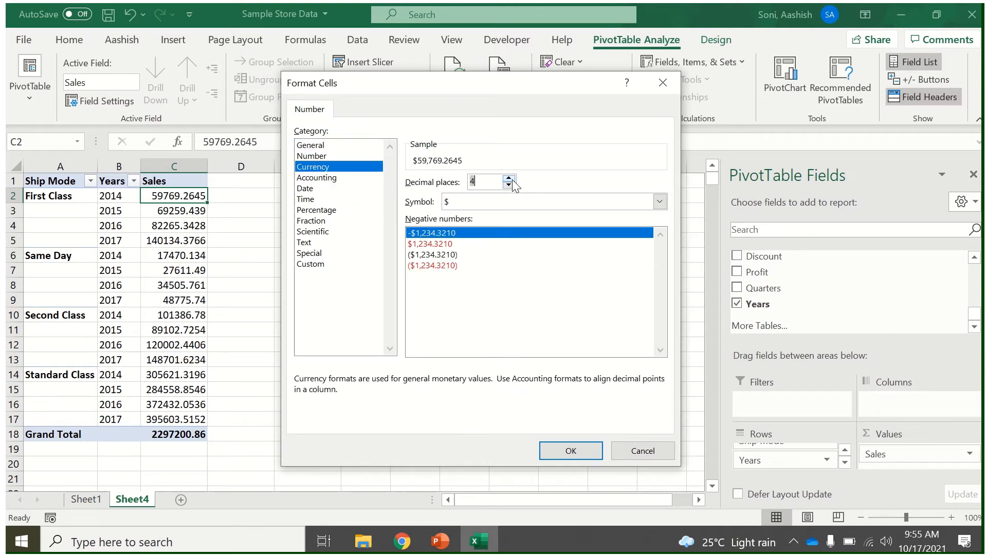
{"action": "left_click", "coordinate": [509, 178]}
{"action": "left_click", "coordinate": [509, 185]}
{"action": "left_click", "coordinate": [510, 185]}
{"action": "left_click", "coordinate": [510, 186]}
{"action": "left_click", "coordinate": [509, 185]}
{"action": "left_click", "coordinate": [509, 186]}
{"action": "left_click", "coordinate": [555, 455]}
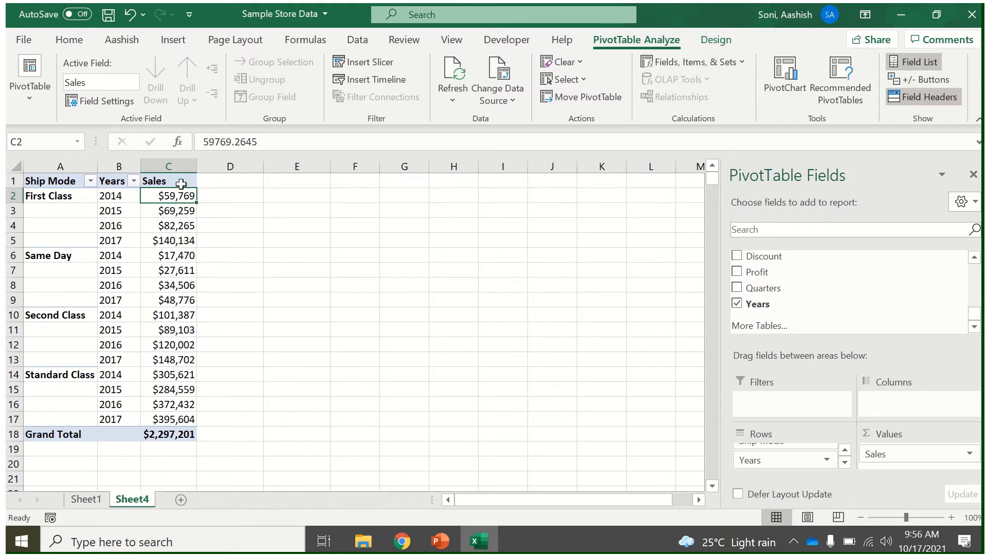
Insert a Clustered Column PivotChart based on the PivotTable of Sales by Ship Mode and Years.
{"action": "left_click_drag", "start_coordinate": [186, 195], "coordinate": [178, 414]}
{"action": "left_click", "coordinate": [180, 201]}
{"action": "mouse_move", "coordinate": [169, 300]}
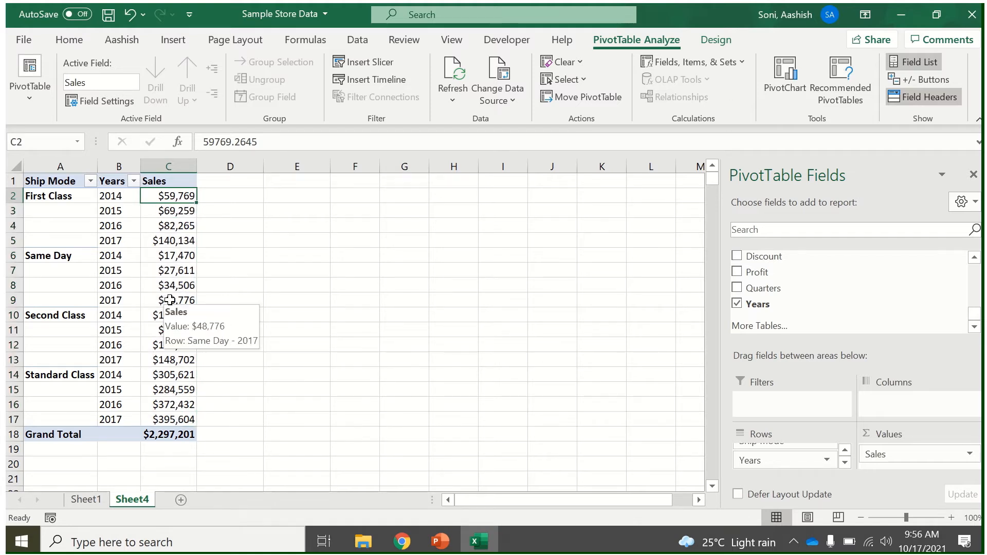
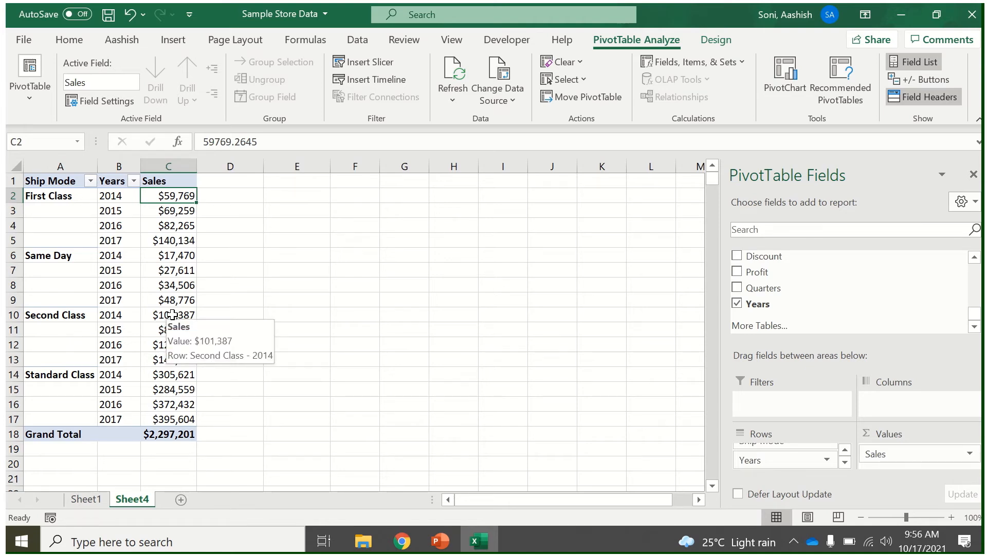
{"action": "left_click", "coordinate": [174, 43]}
{"action": "left_click", "coordinate": [346, 82]}
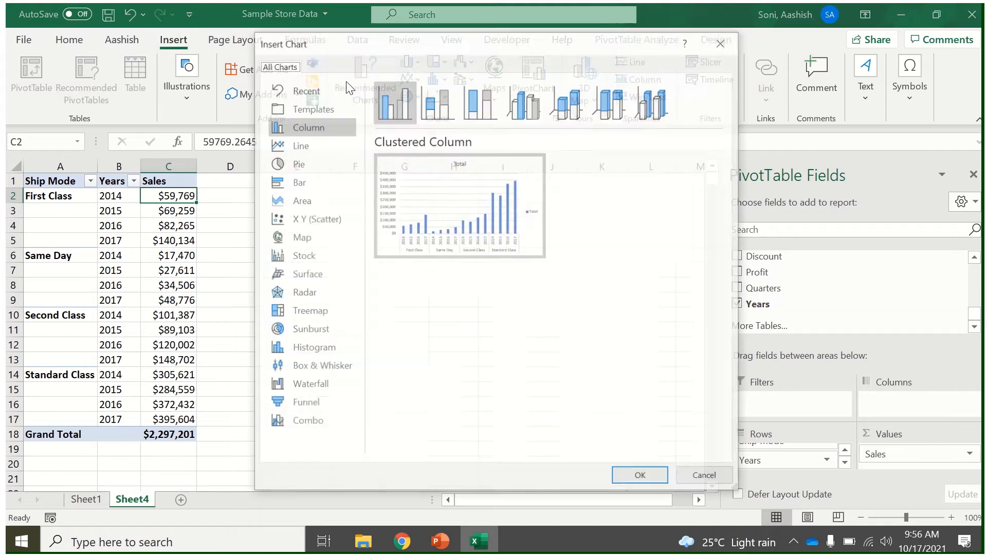
{"action": "left_click", "coordinate": [642, 478]}
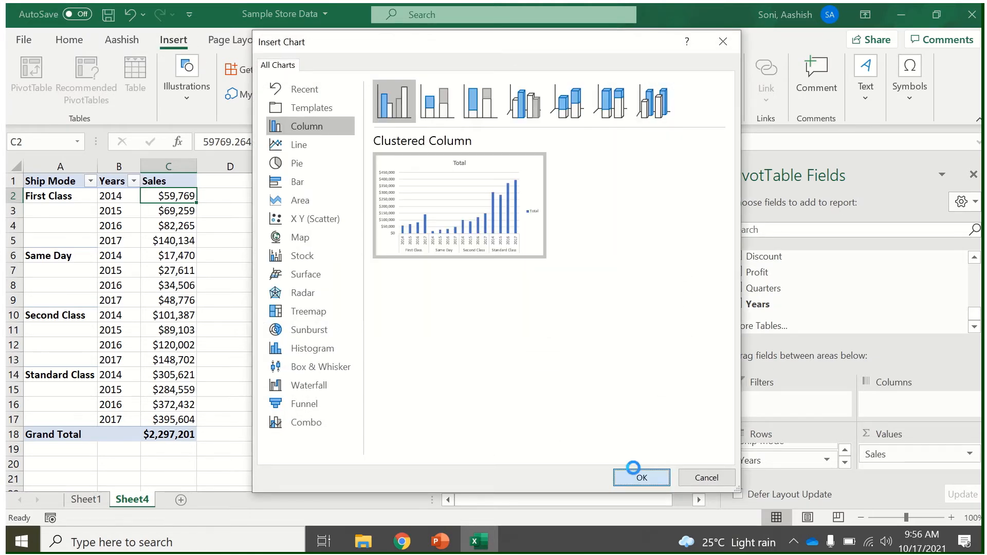
Add data labels to the PivotChart and select the single label of the Standard Class 2014 column.
{"action": "left_click", "coordinate": [568, 232]}
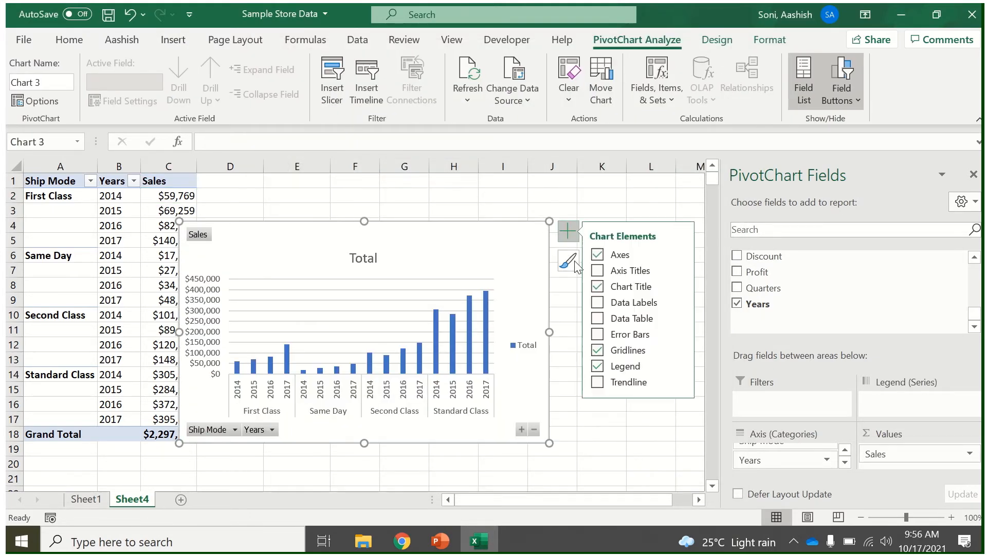
{"action": "left_click", "coordinate": [603, 303]}
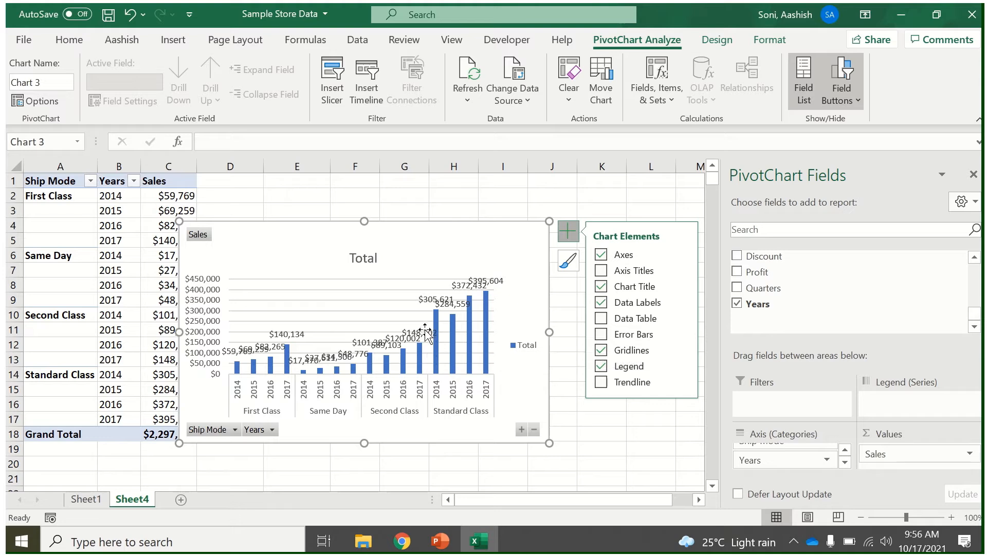
{"action": "left_click", "coordinate": [432, 298]}
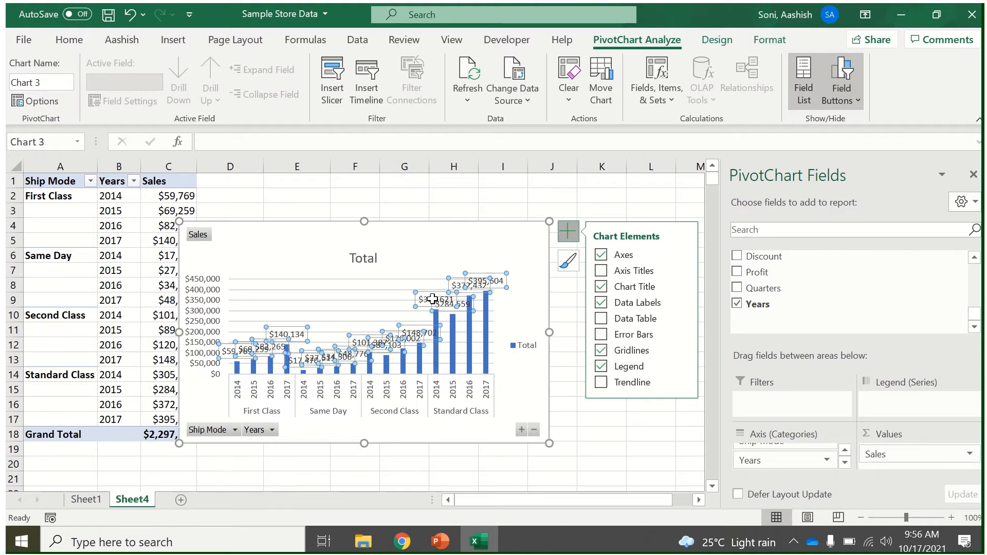
{"action": "left_click", "coordinate": [433, 303]}
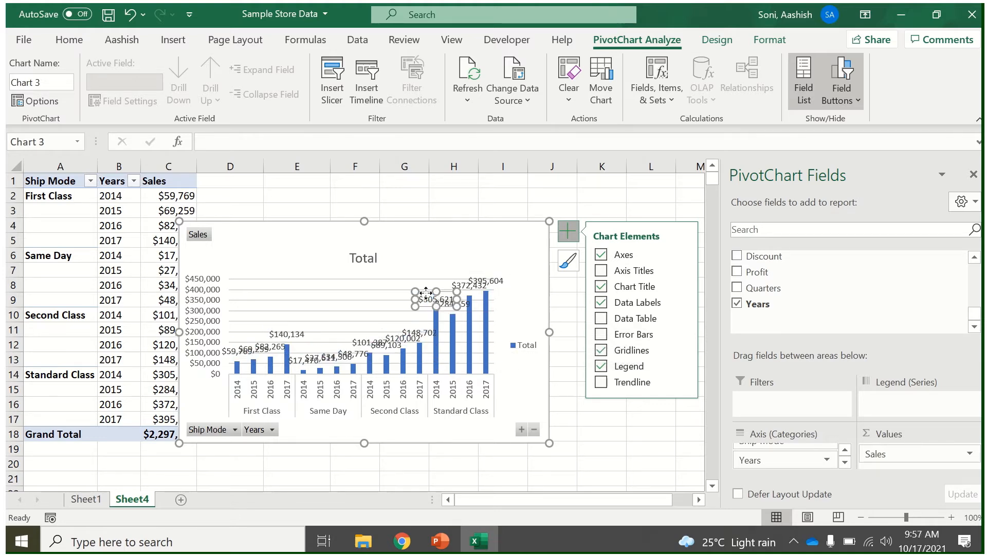
Delete the data label of the First Class 2017 column, and remove the whole PivotChart from the sheet.
{"action": "left_click", "coordinate": [275, 336]}
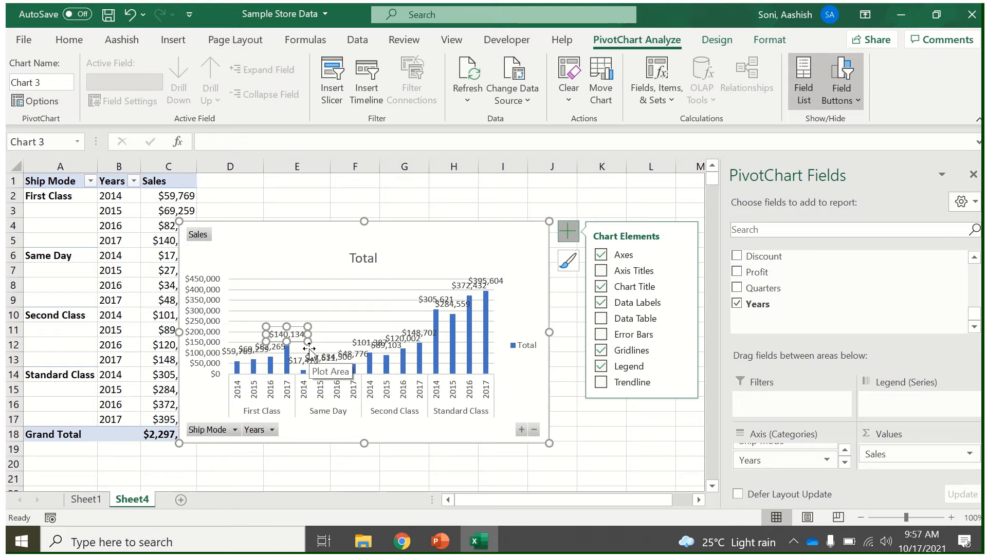
{"action": "key", "text": "Escape"}
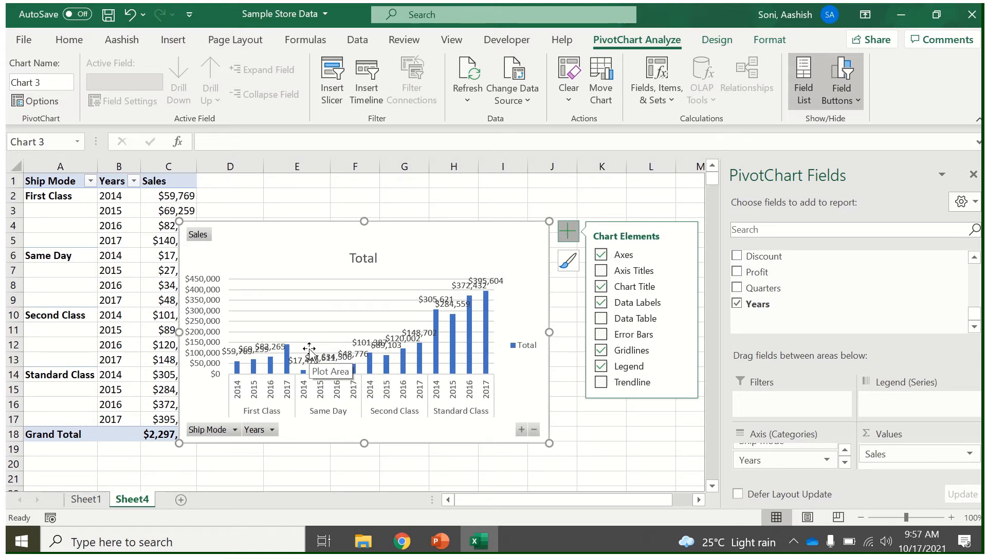
{"action": "key", "text": "Delete"}
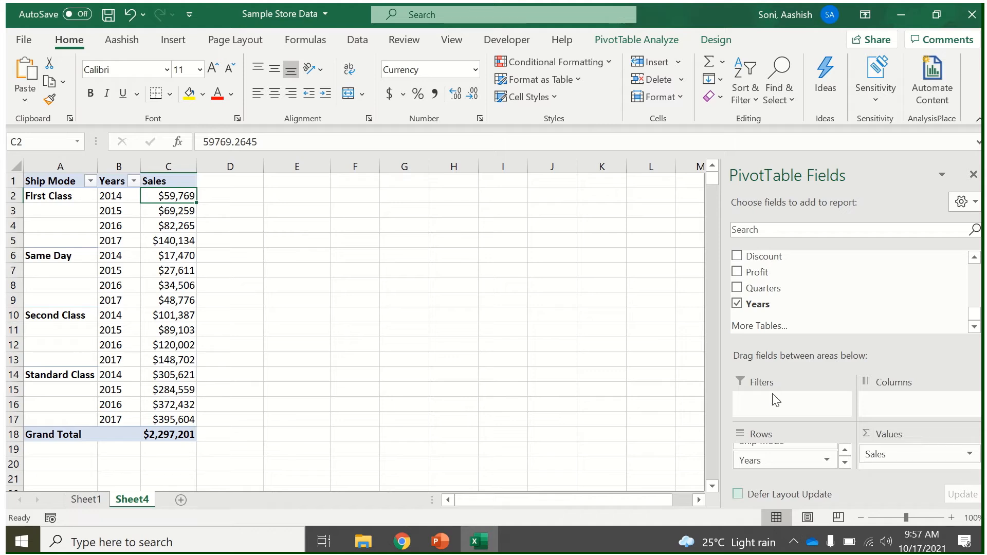
Add the Region field as a report filter above the PivotTable.
{"action": "left_click_drag", "start_coordinate": [975, 315], "coordinate": [976, 295]}
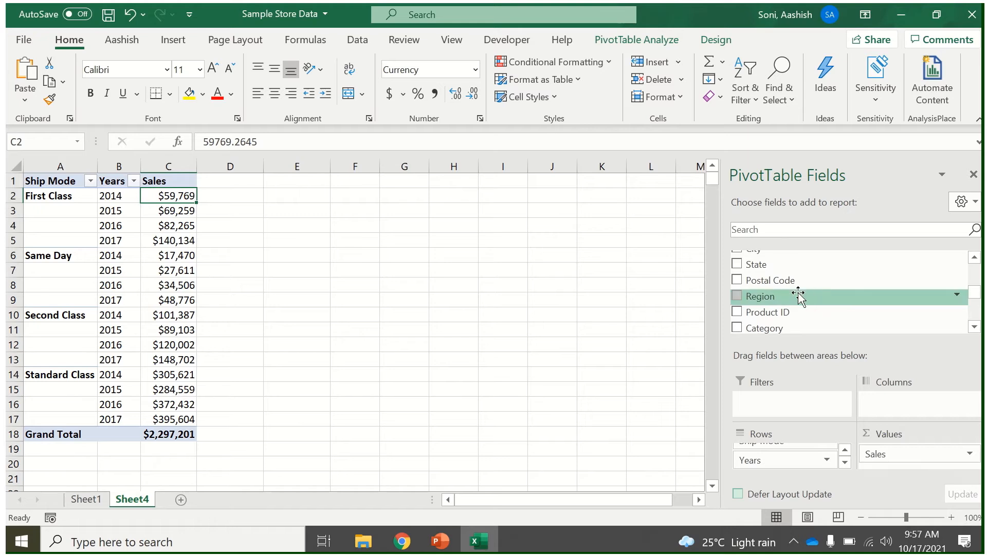
{"action": "left_click_drag", "start_coordinate": [800, 294], "coordinate": [794, 409]}
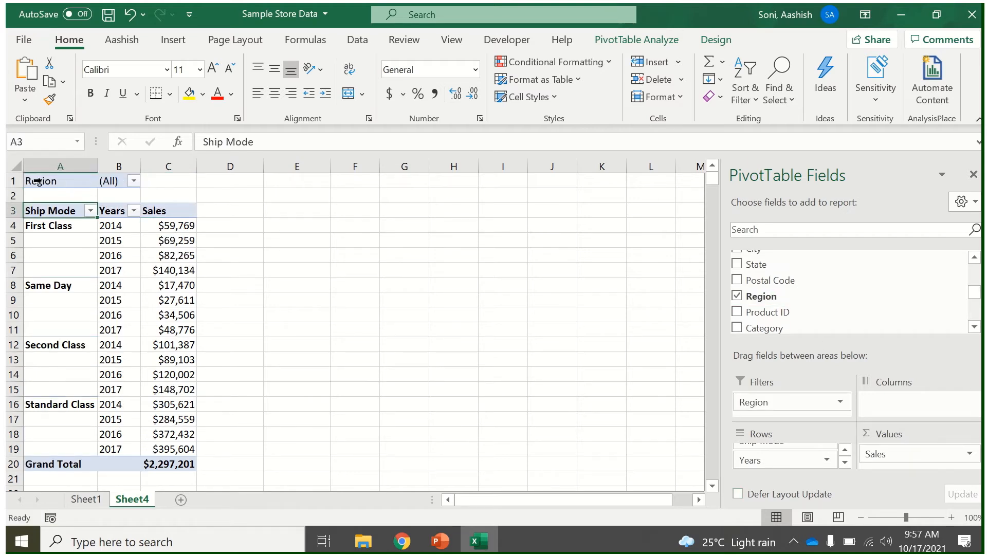
{"action": "left_click", "coordinate": [51, 185]}
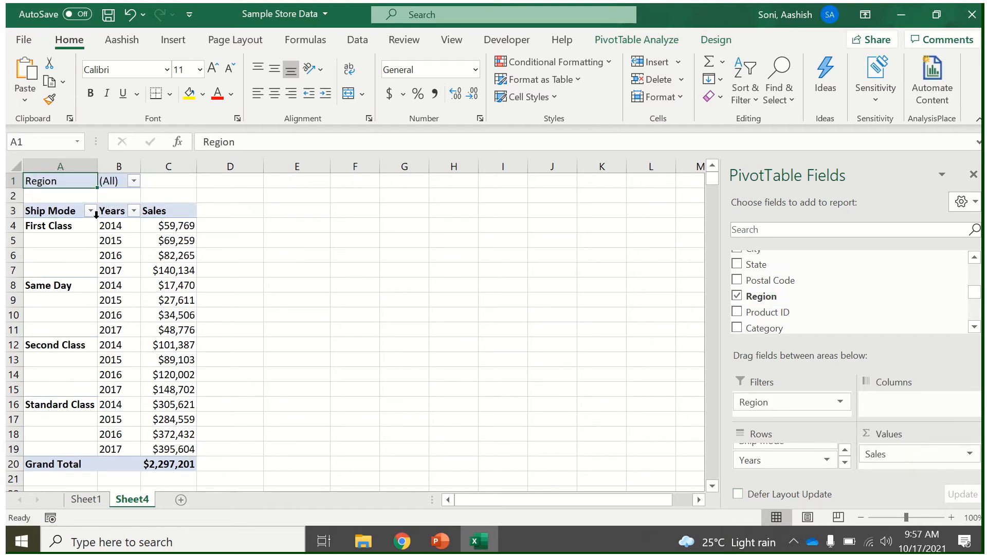
{"action": "left_click_drag", "start_coordinate": [60, 215], "coordinate": [171, 462]}
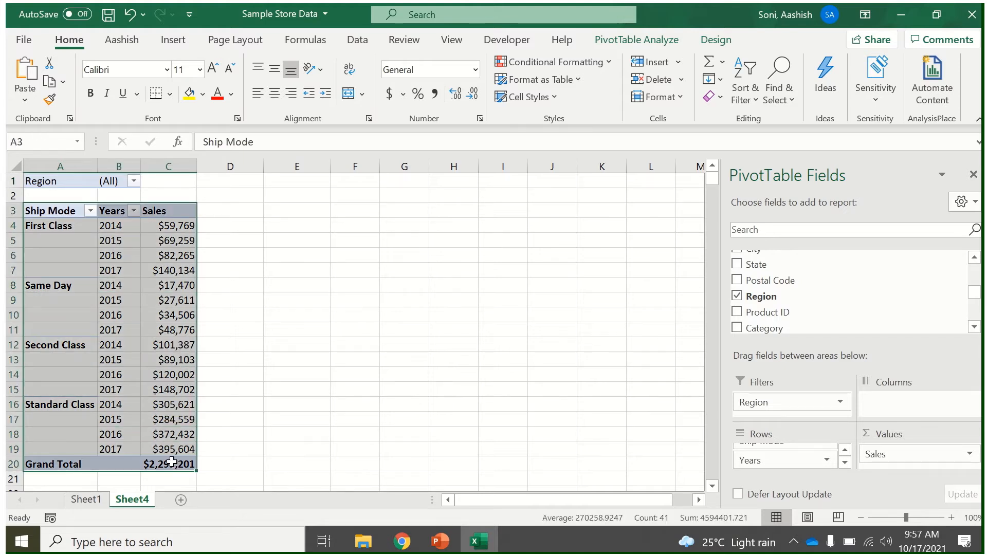
Filter the PivotTable to the Central region with the Region report filter.
{"action": "left_click", "coordinate": [133, 181]}
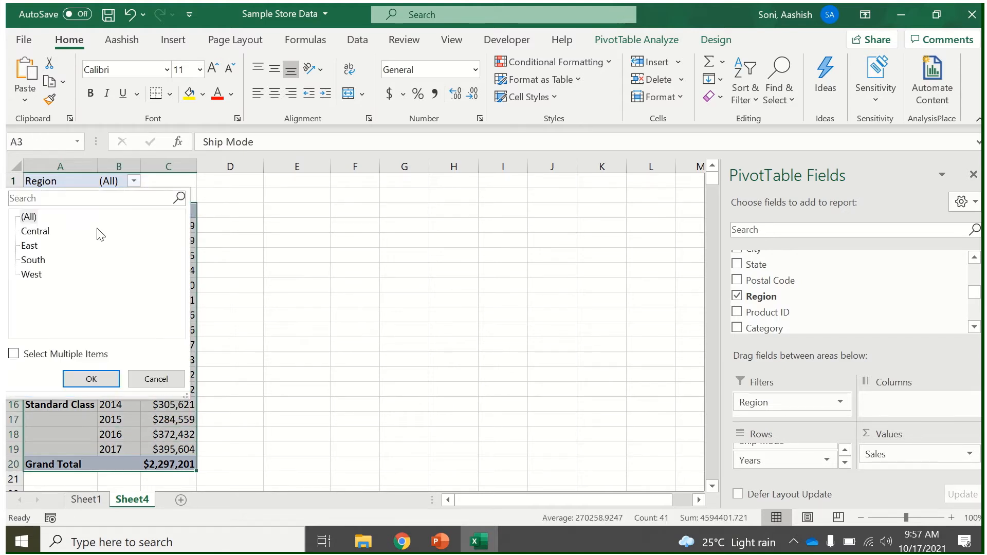
{"action": "left_click", "coordinate": [316, 386]}
{"action": "left_click", "coordinate": [70, 307]}
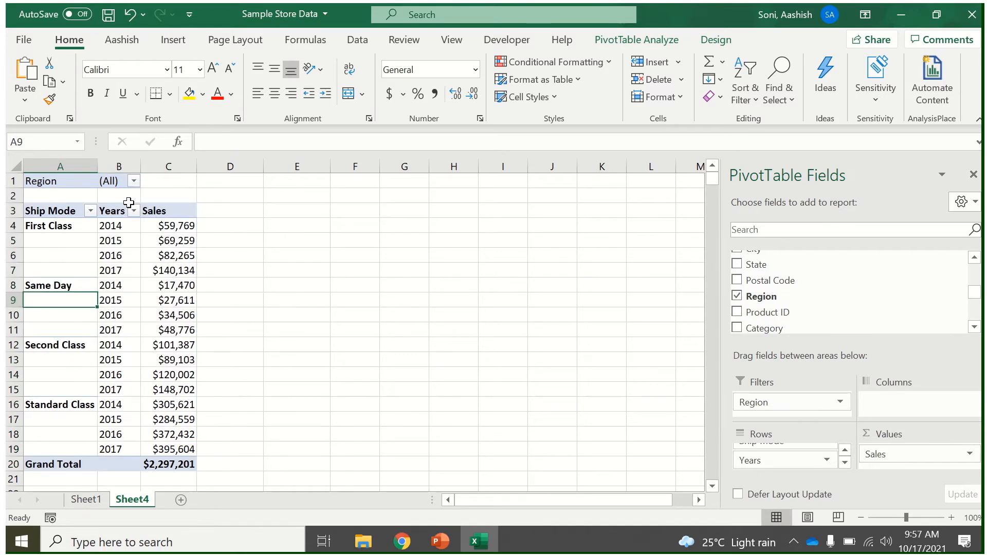
{"action": "left_click", "coordinate": [134, 182]}
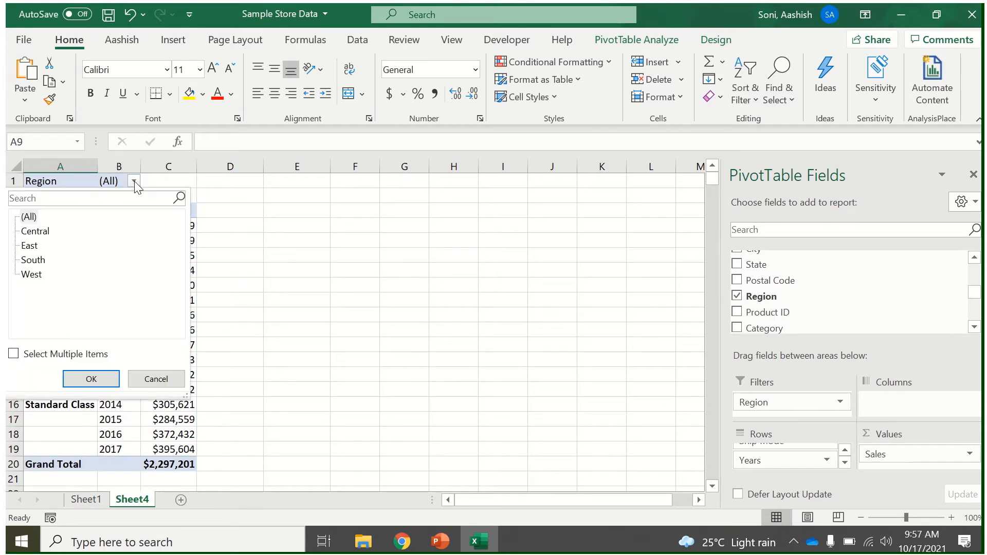
{"action": "left_click", "coordinate": [31, 232]}
{"action": "left_click", "coordinate": [85, 376]}
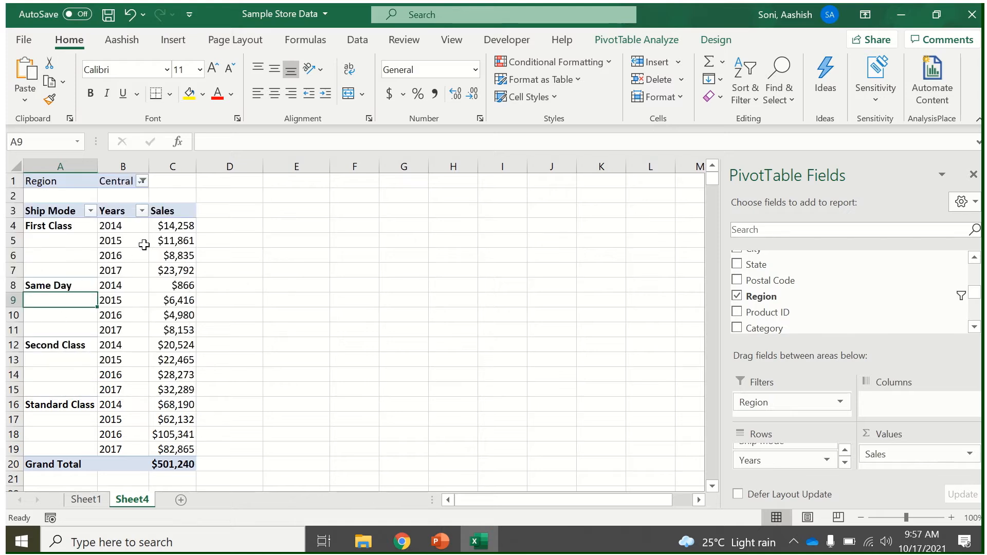
Switch the Region report filter to East, and extend it to multiple items with both Central and East.
{"action": "left_click", "coordinate": [142, 183]}
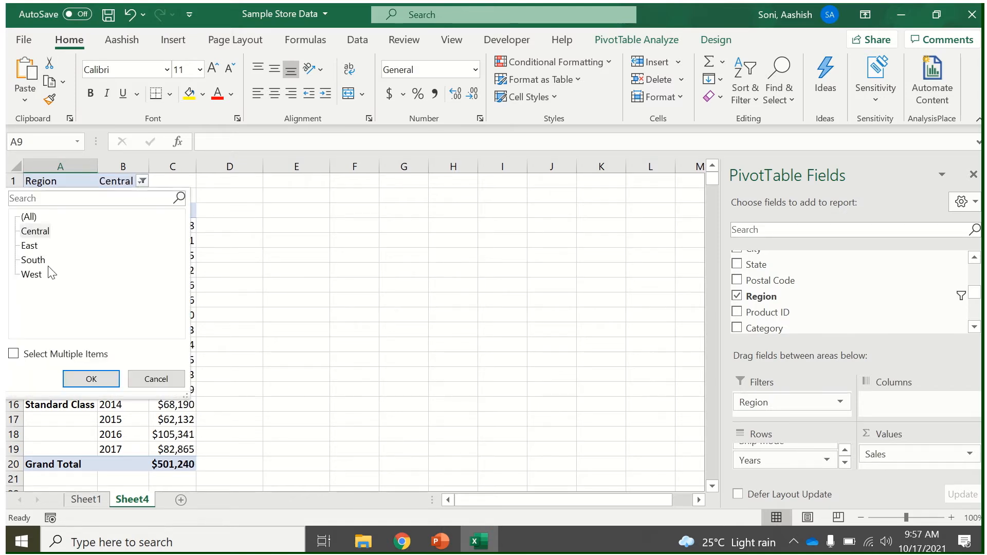
{"action": "left_click", "coordinate": [90, 377]}
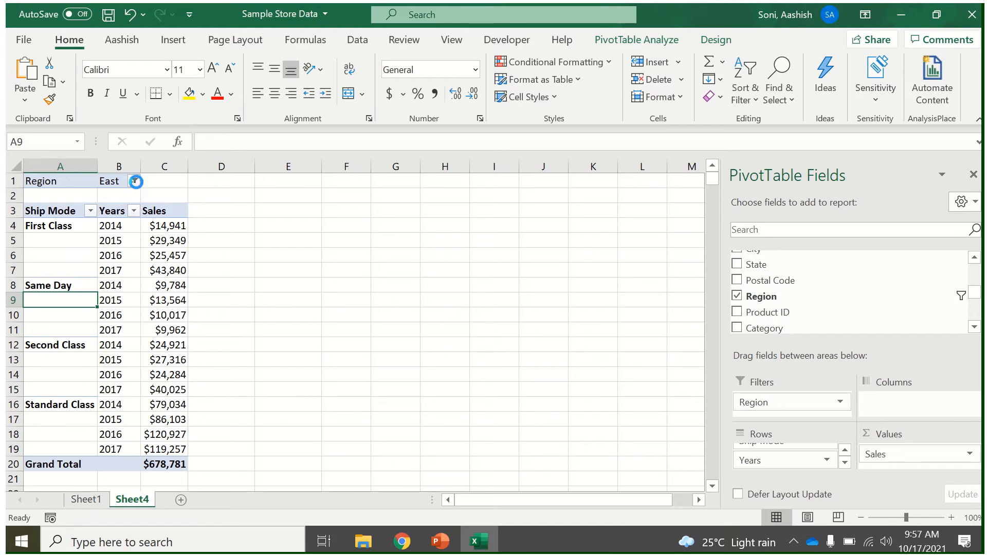
{"action": "left_click", "coordinate": [133, 181]}
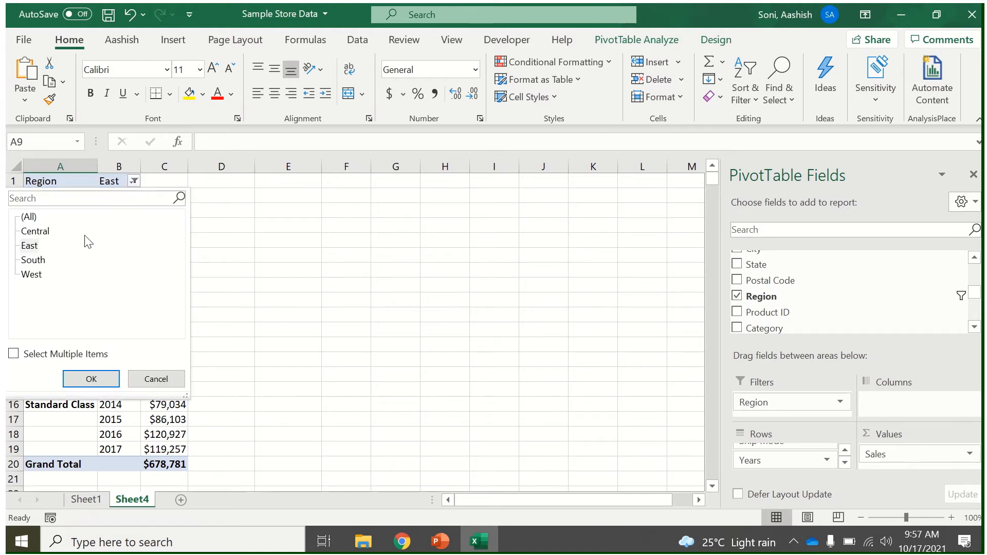
{"action": "left_click", "coordinate": [14, 354]}
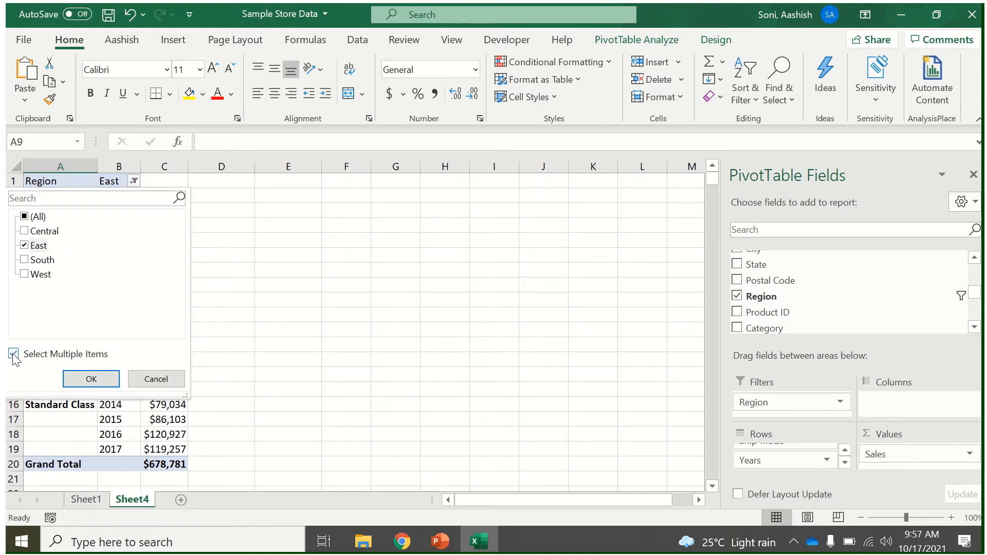
{"action": "left_click", "coordinate": [24, 232]}
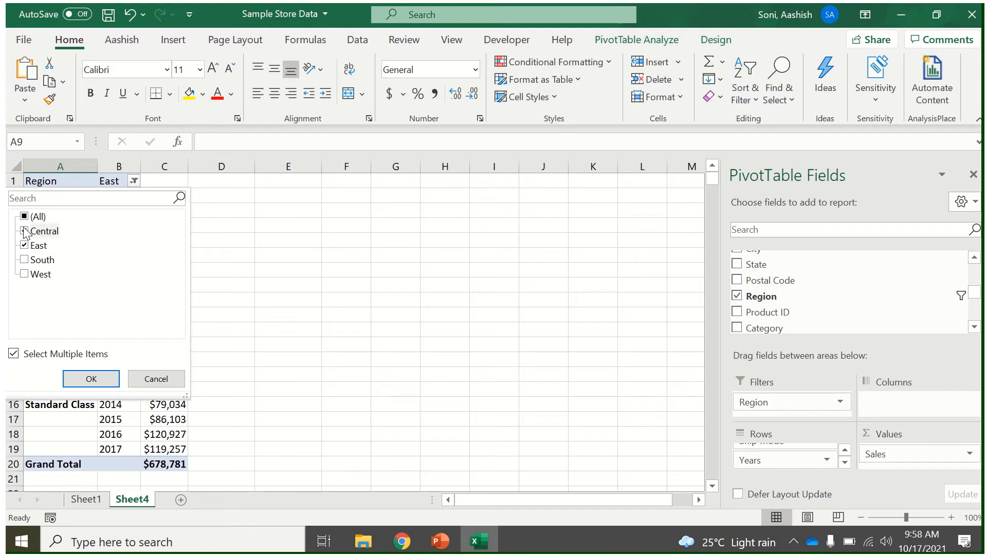
{"action": "left_click", "coordinate": [95, 381]}
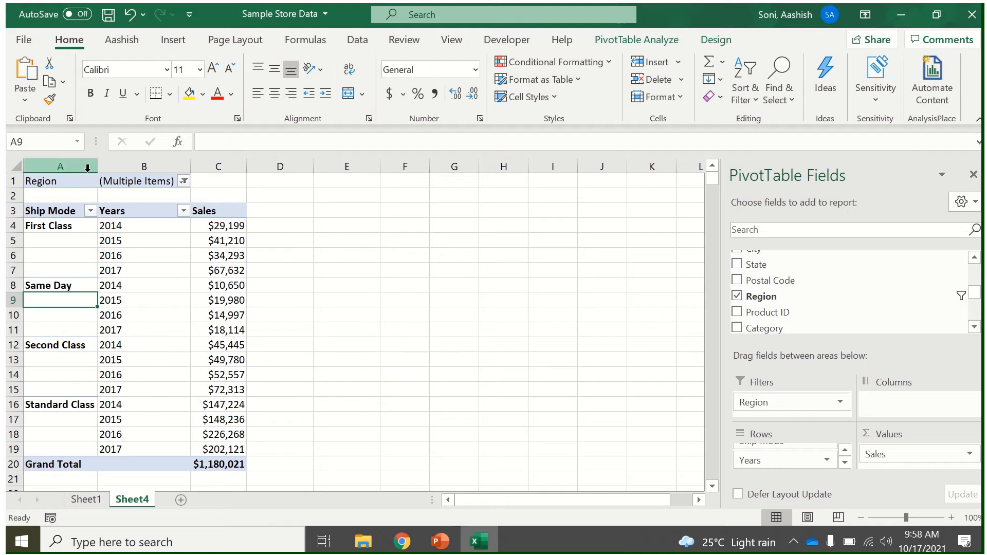
Remove the Region field from the PivotTable's report filters.
{"action": "left_click", "coordinate": [173, 306]}
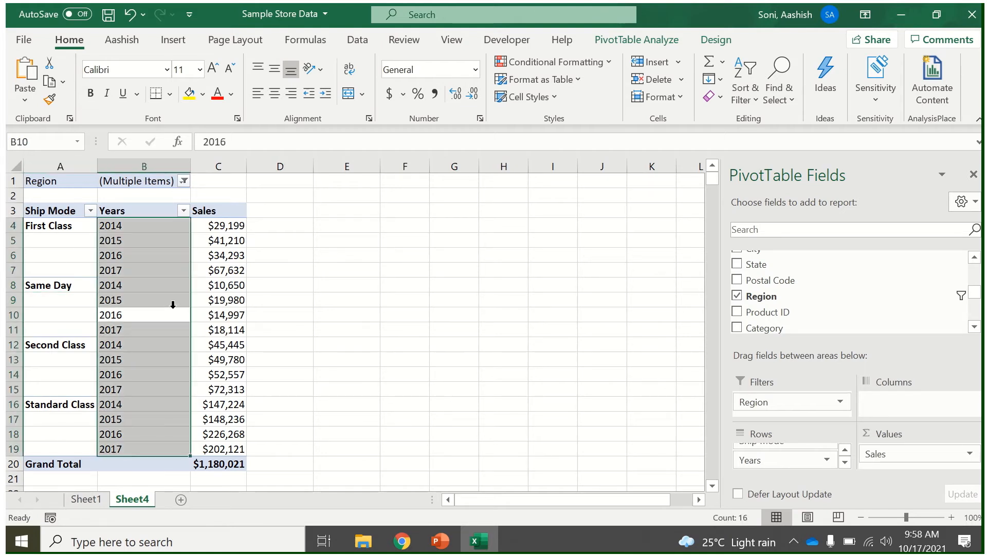
{"action": "left_click", "coordinate": [148, 278]}
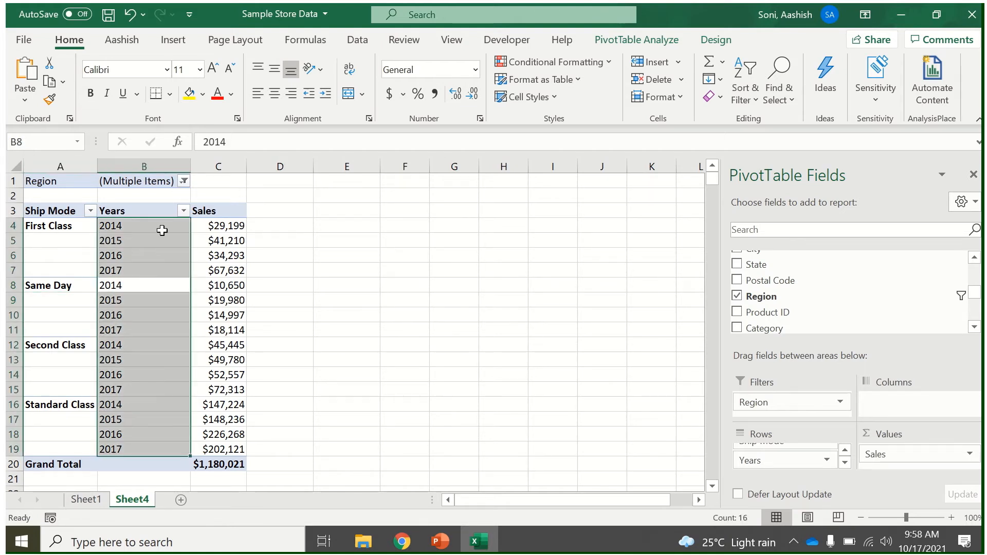
{"action": "left_click", "coordinate": [130, 227]}
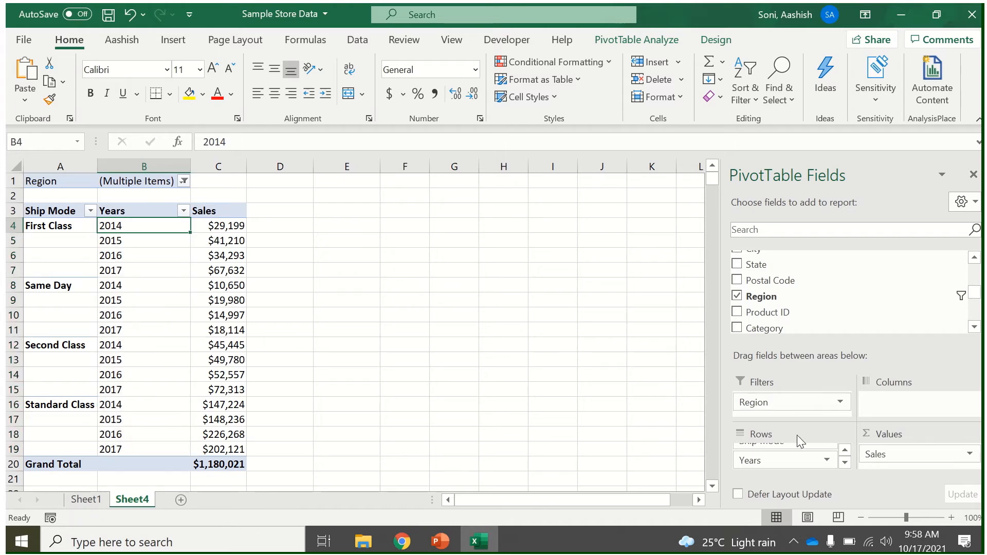
{"action": "left_click_drag", "start_coordinate": [796, 411], "coordinate": [635, 370]}
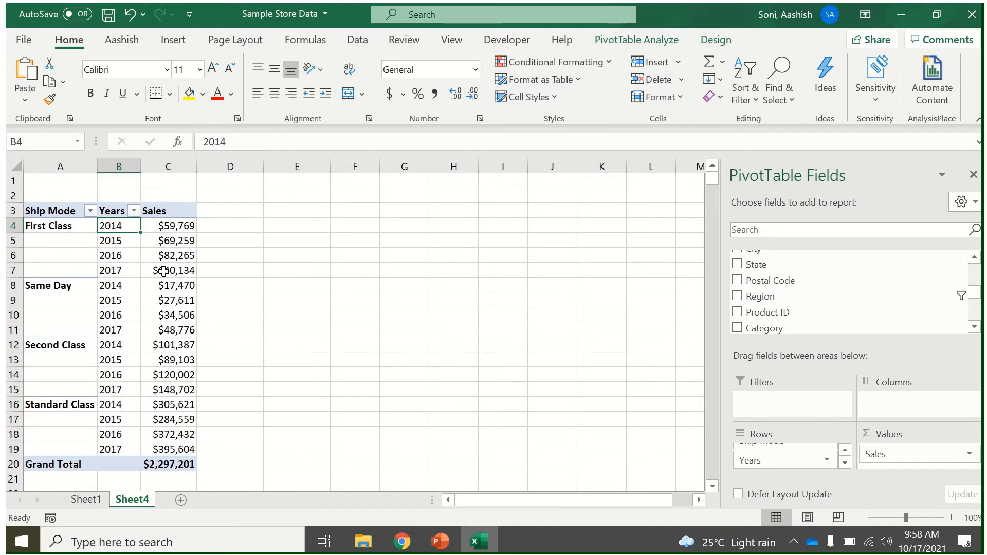
Insert a slicer for the Region field of the PivotTable.
{"action": "left_click", "coordinate": [636, 40]}
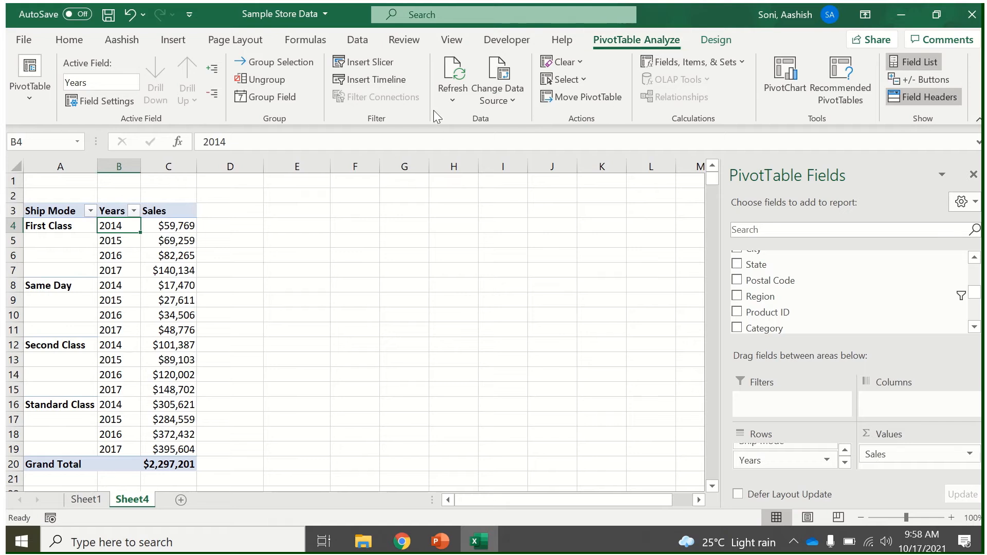
{"action": "left_click", "coordinate": [387, 69]}
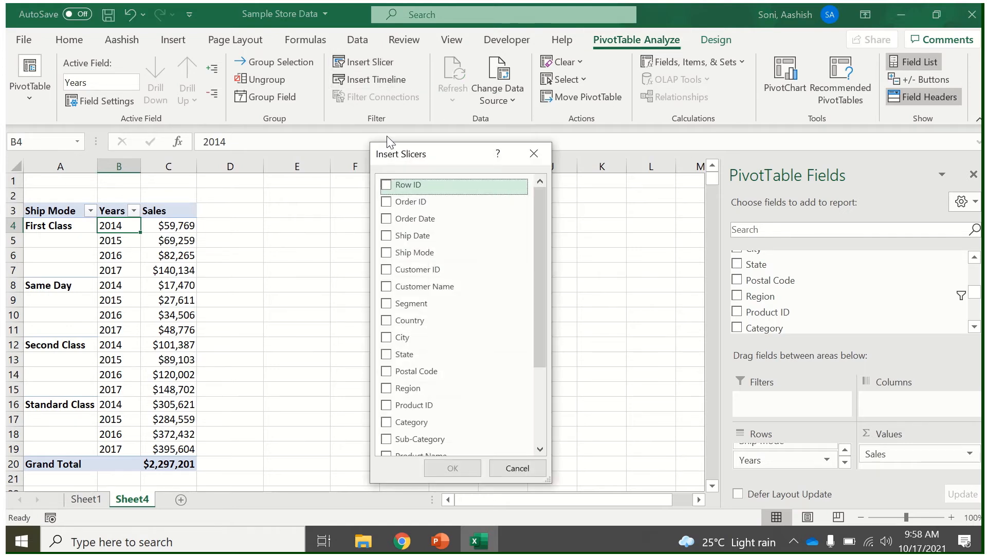
{"action": "left_click", "coordinate": [394, 389]}
{"action": "left_click", "coordinate": [429, 468]}
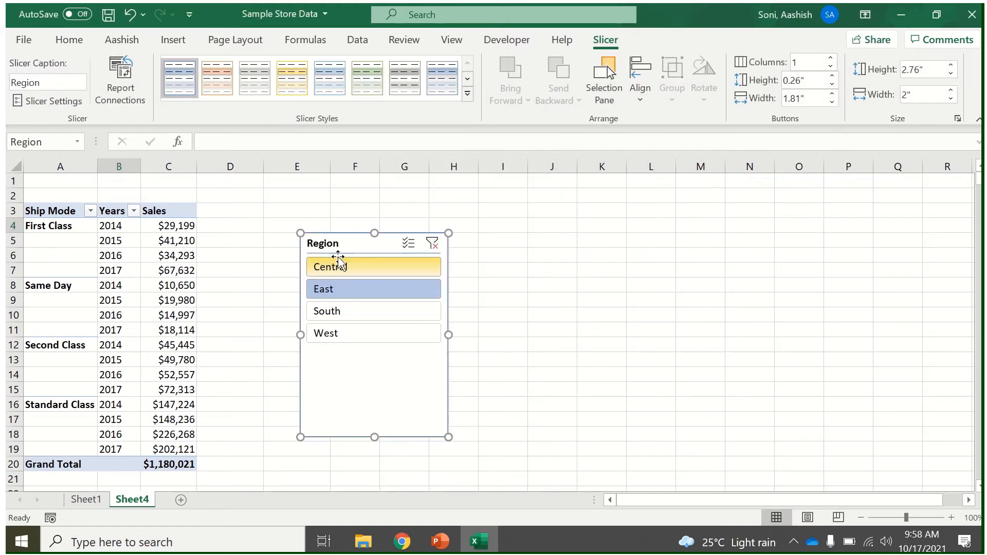
Clear the Region slicer's filter and move the slicer up beside the top rows of the PivotTable.
{"action": "left_click", "coordinate": [432, 244]}
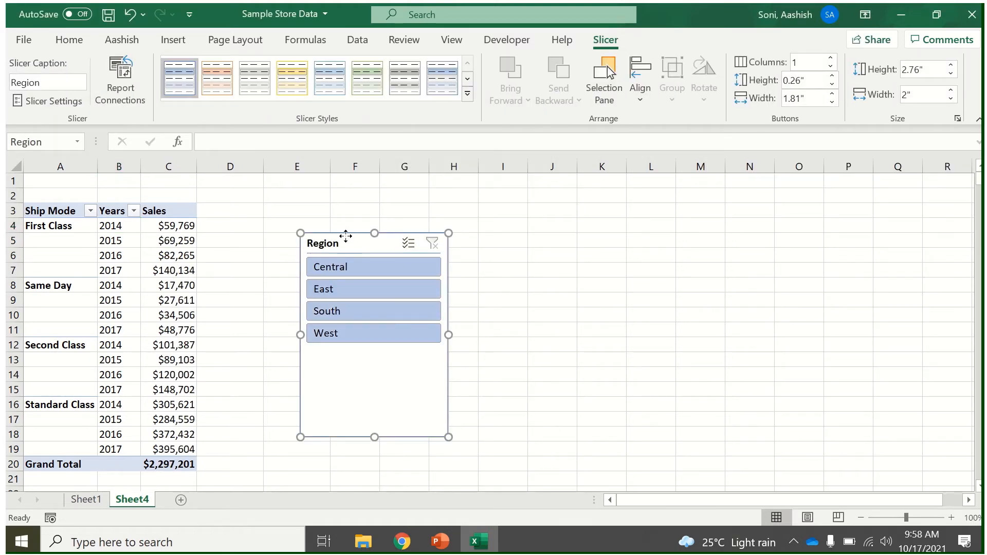
{"action": "left_click_drag", "start_coordinate": [333, 245], "coordinate": [273, 191]}
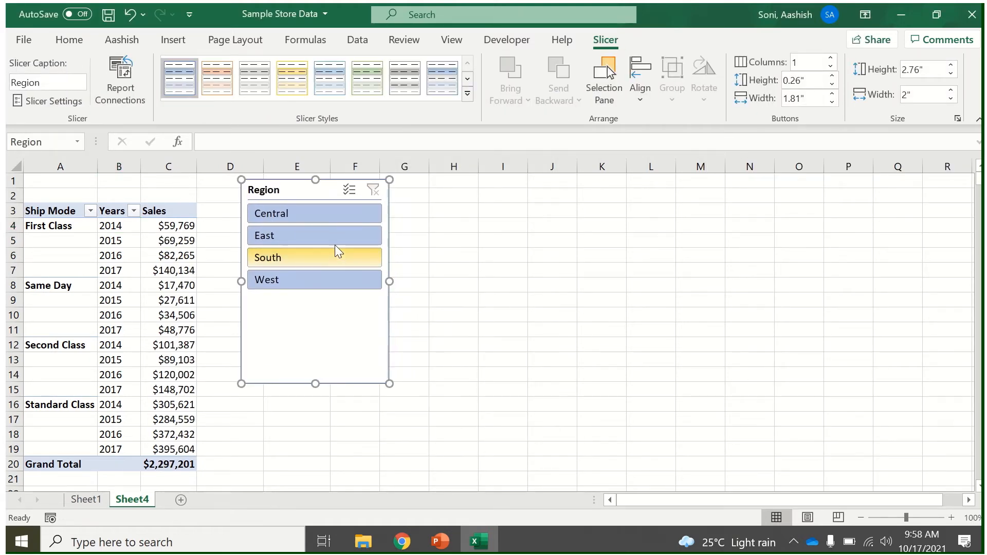
Filter the PivotTable with the Region slicer to Central, East, South and West, one after another.
{"action": "left_click", "coordinate": [325, 212]}
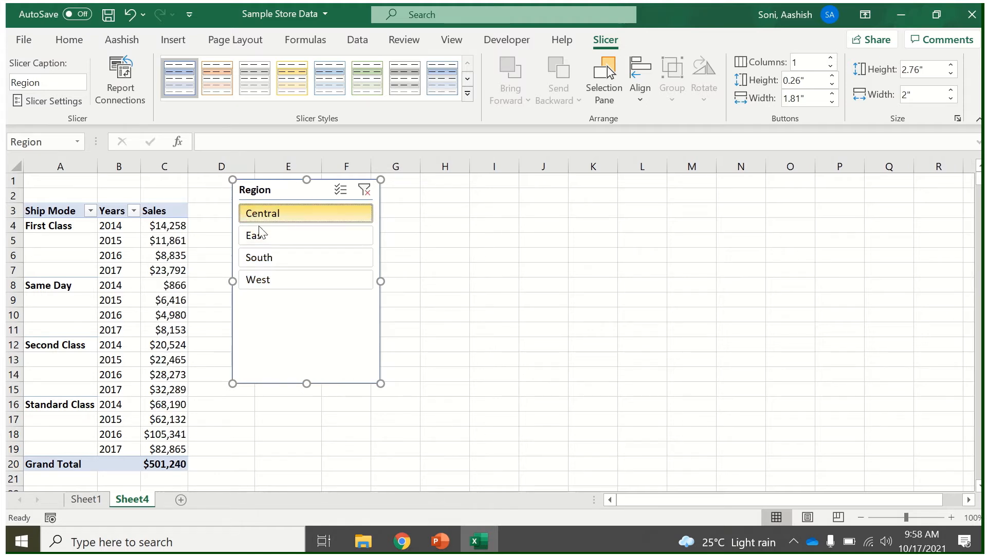
{"action": "left_click", "coordinate": [310, 235]}
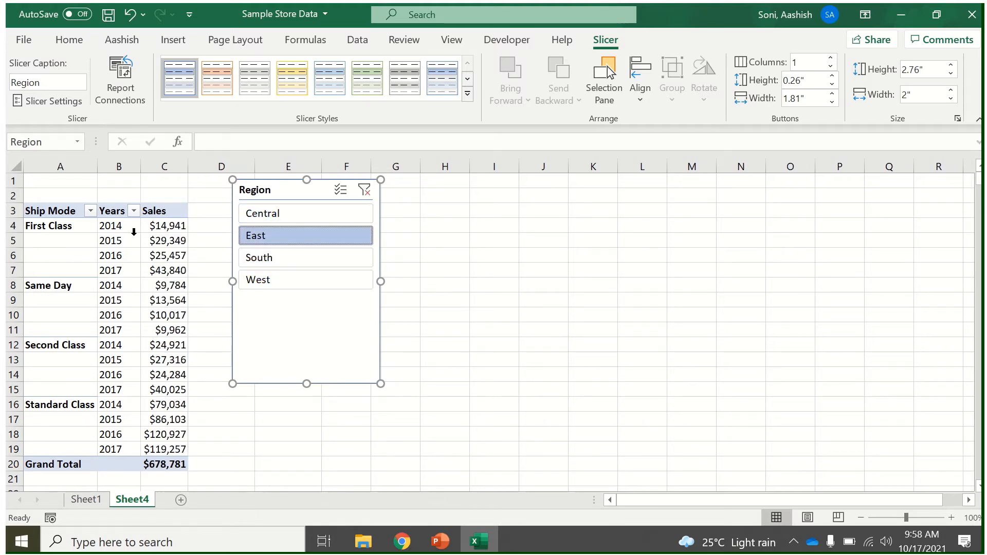
{"action": "left_click", "coordinate": [273, 260]}
{"action": "left_click", "coordinate": [258, 279]}
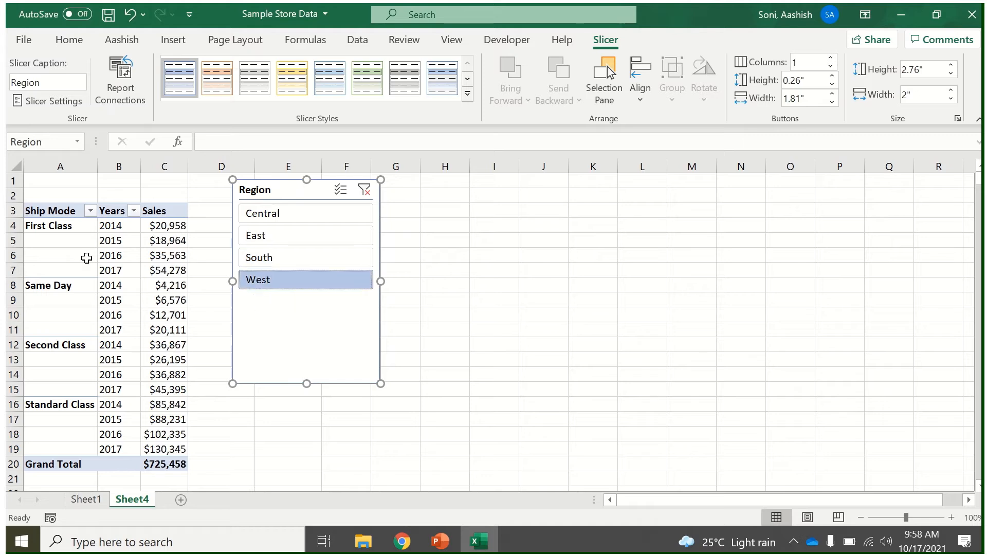
Filter the PivotTable to both South and West using the slicer's Multi-Select mode, and clear the filter again.
{"action": "left_click", "coordinate": [340, 191]}
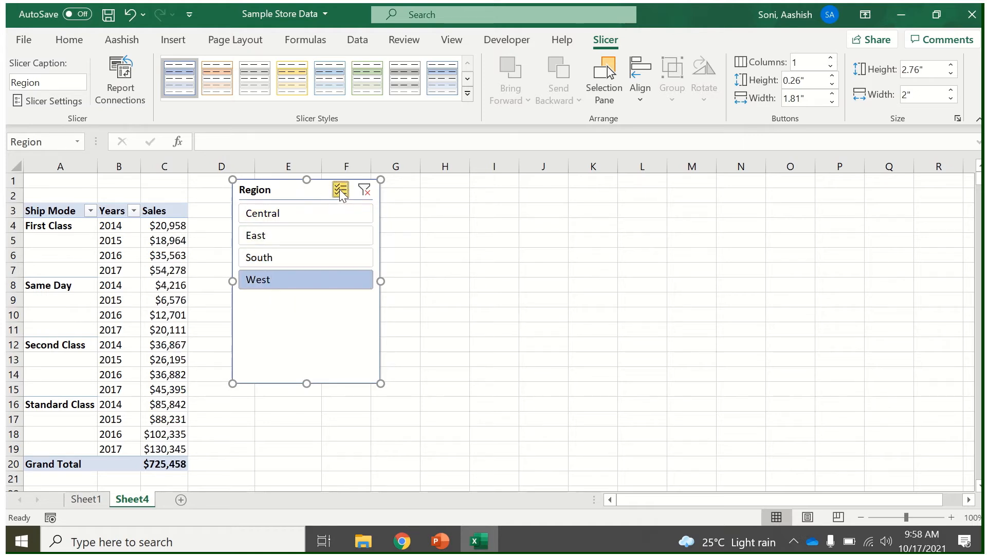
{"action": "left_click", "coordinate": [317, 260]}
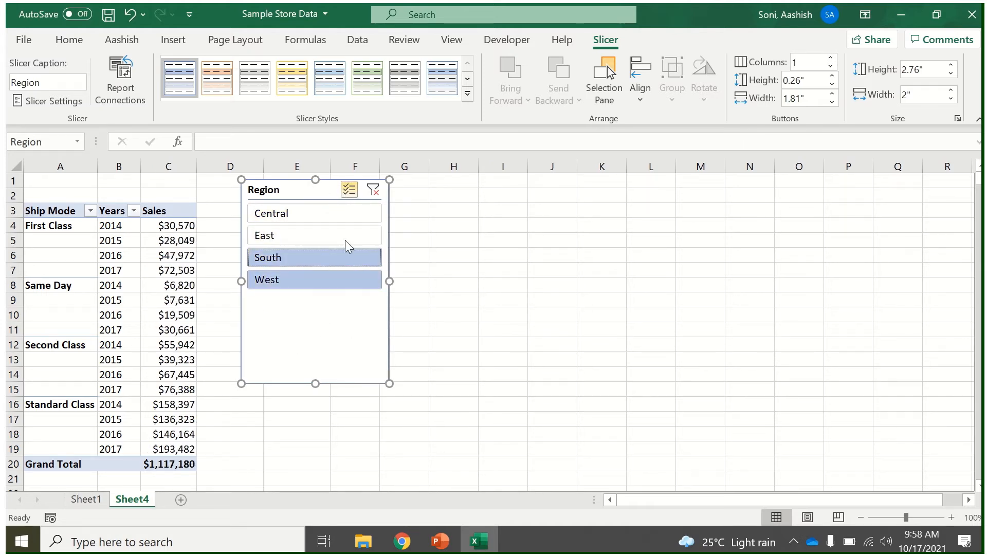
{"action": "left_click", "coordinate": [349, 189]}
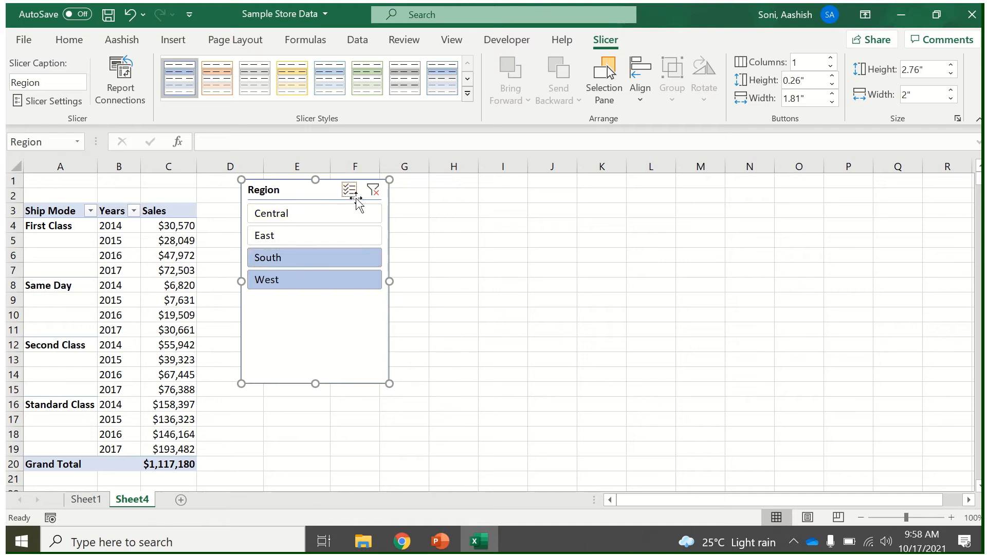
{"action": "left_click", "coordinate": [375, 195]}
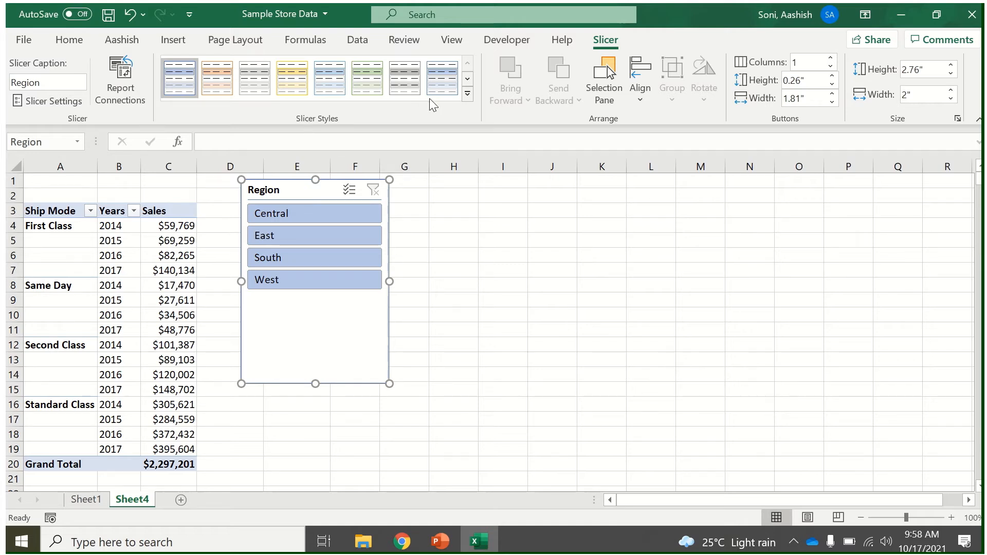
Try several styles on the Region slicer: dark orange, dark green, light blue and light grey.
{"action": "left_click", "coordinate": [465, 94]}
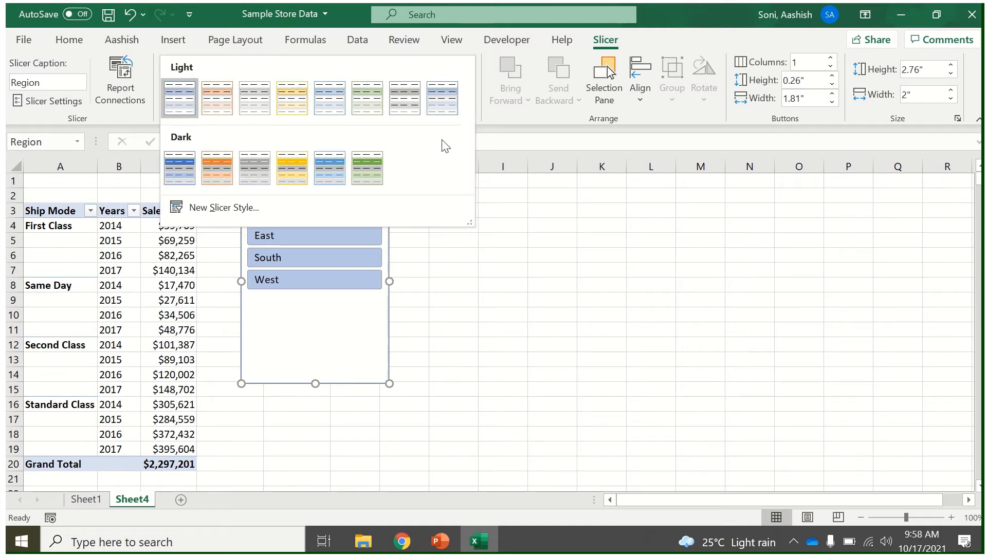
{"action": "left_click", "coordinate": [217, 168]}
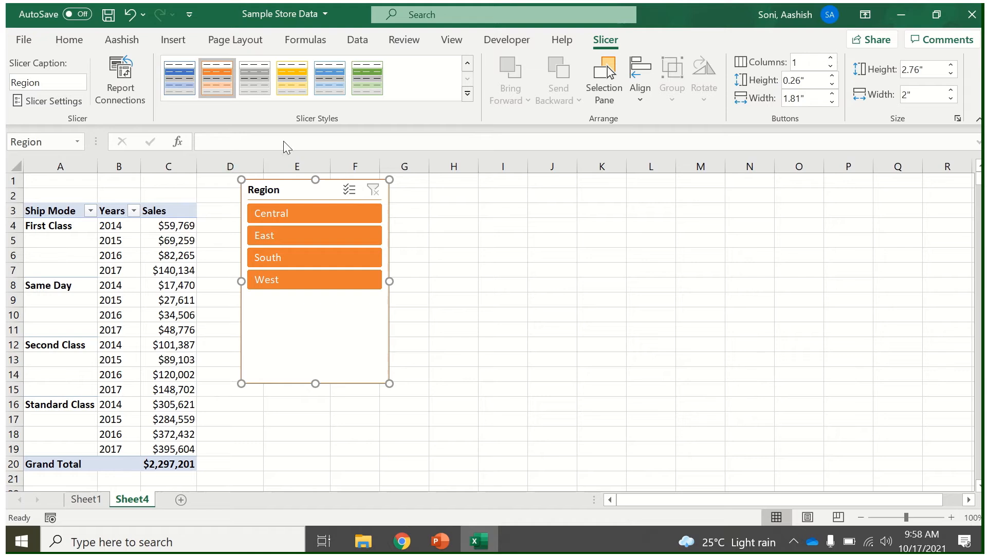
{"action": "left_click", "coordinate": [367, 78]}
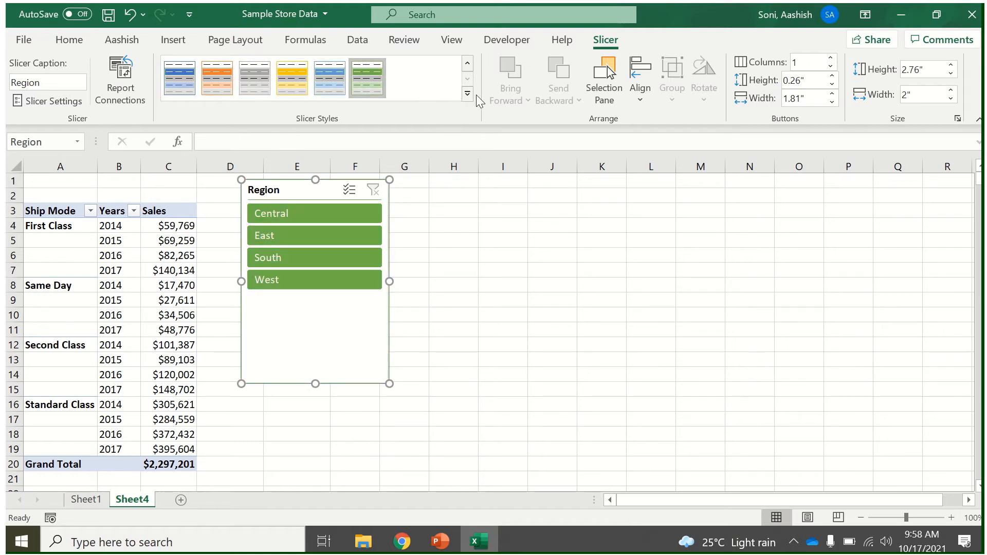
{"action": "left_click", "coordinate": [463, 95]}
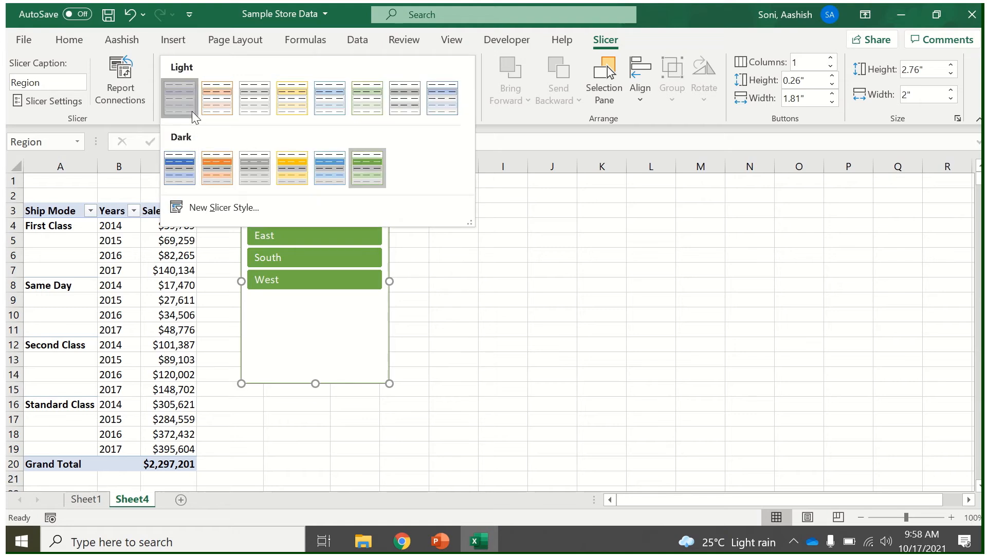
{"action": "left_click", "coordinate": [181, 102]}
{"action": "left_click", "coordinate": [468, 94]}
{"action": "left_click", "coordinate": [421, 100]}
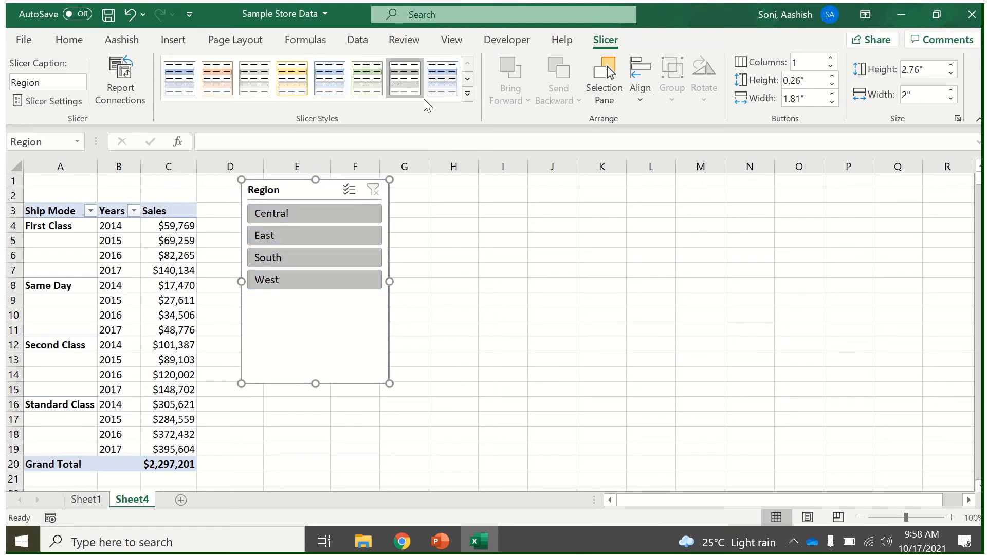
View the options for a new slicer style and close them without creating one.
{"action": "left_click", "coordinate": [468, 94]}
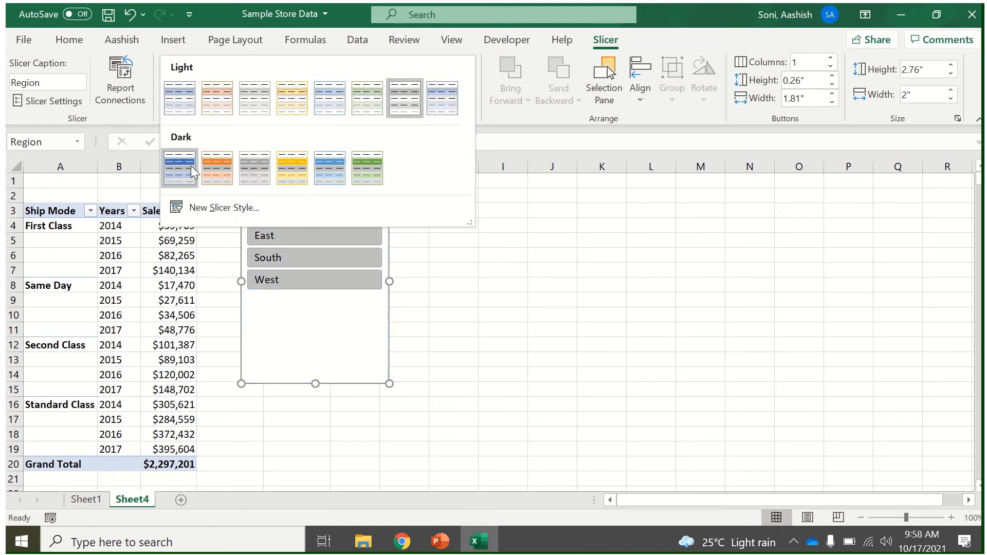
{"action": "left_click", "coordinate": [251, 220]}
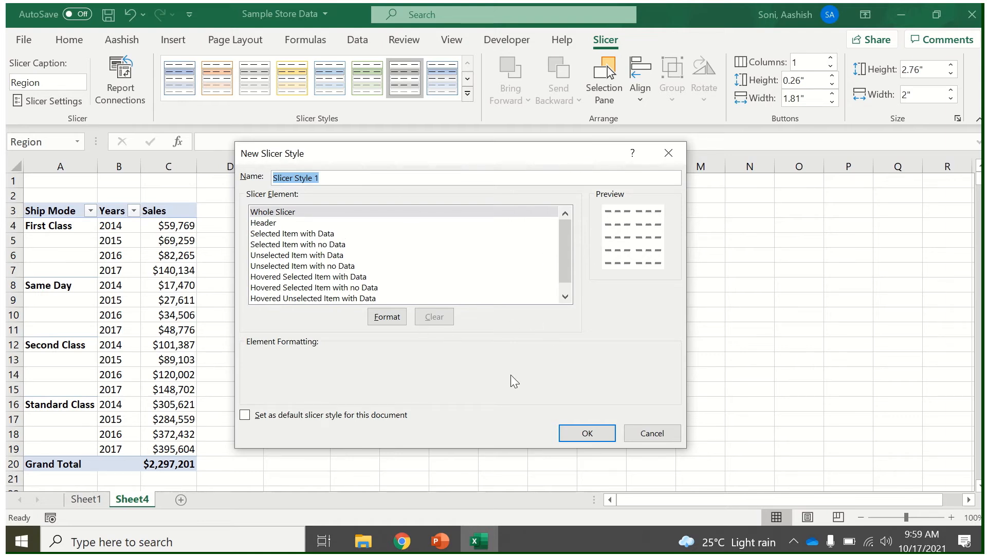
{"action": "left_click", "coordinate": [637, 434]}
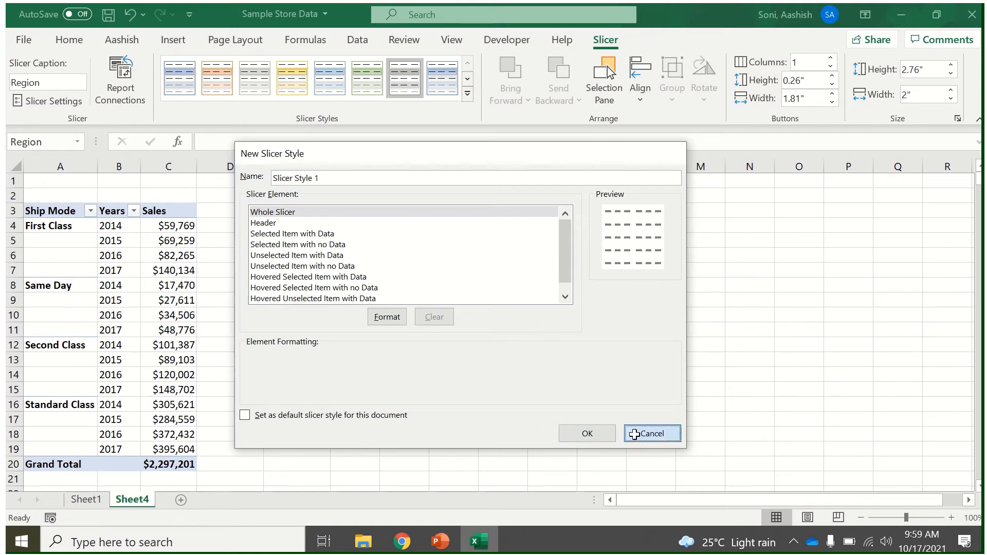
Apply the last light blue style to the Region slicer and shorten the slicer to about 1.62" high.
{"action": "left_click", "coordinate": [443, 80]}
{"action": "left_click_drag", "start_coordinate": [317, 379], "coordinate": [311, 293]}
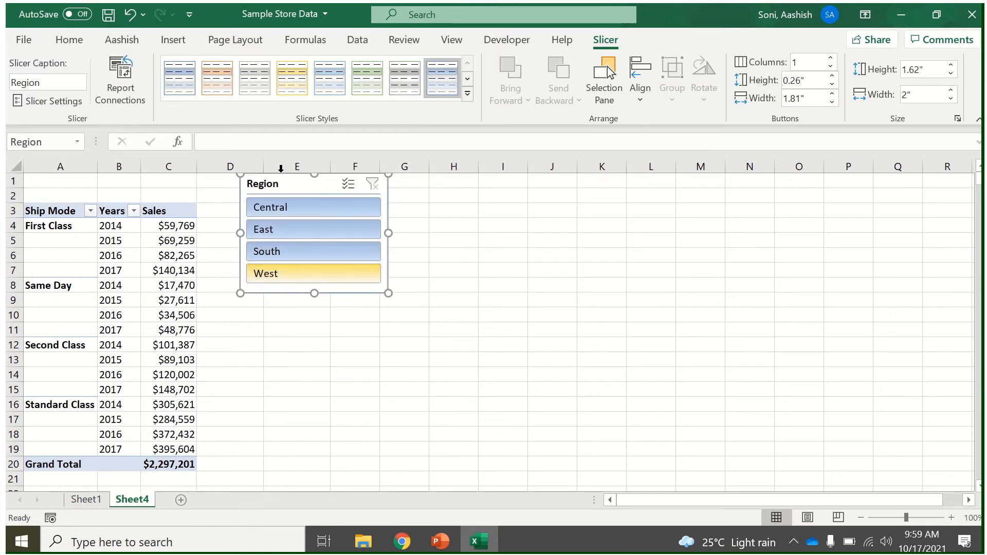
Move the Region slicer down to about row 5 in columns D to G, and select cell A1.
{"action": "left_click_drag", "start_coordinate": [280, 184], "coordinate": [302, 243]}
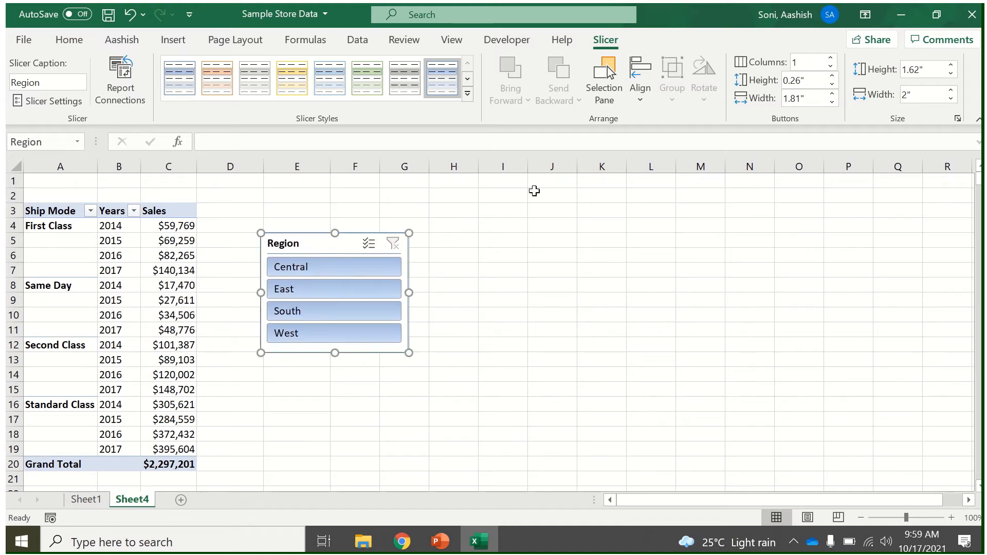
{"action": "left_click", "coordinate": [563, 41]}
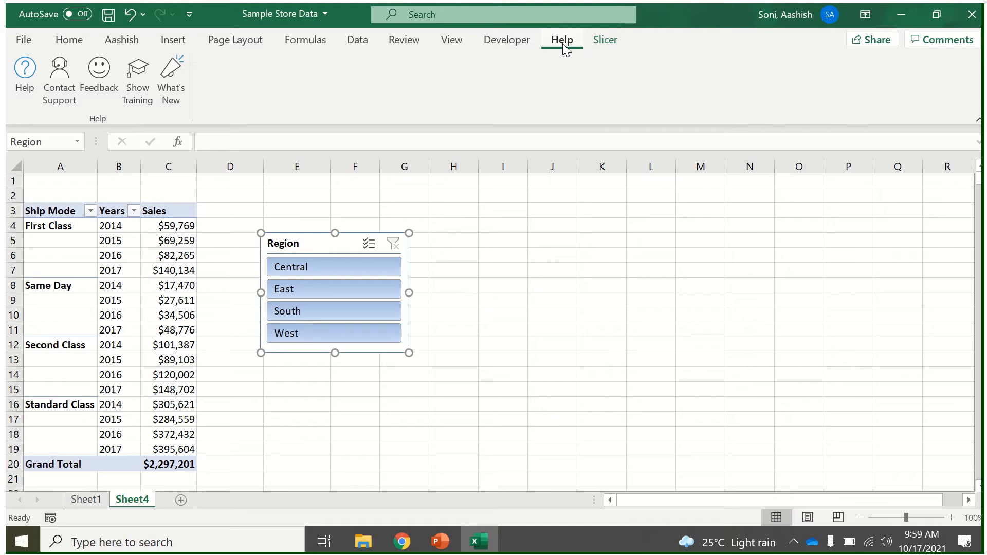
{"action": "left_click", "coordinate": [491, 42]}
{"action": "left_click", "coordinate": [605, 41]}
{"action": "left_click_drag", "start_coordinate": [299, 241], "coordinate": [299, 243]}
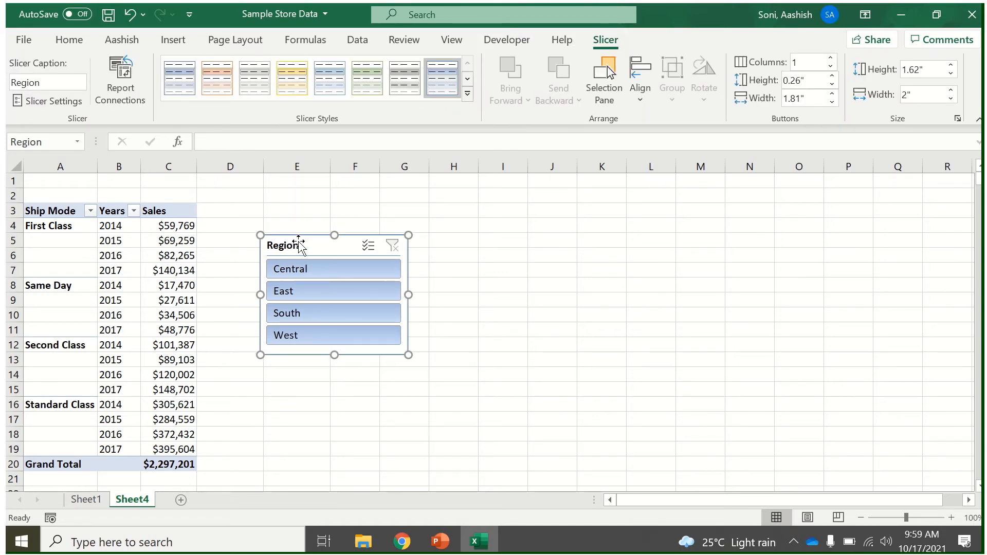
{"action": "left_click", "coordinate": [53, 183]}
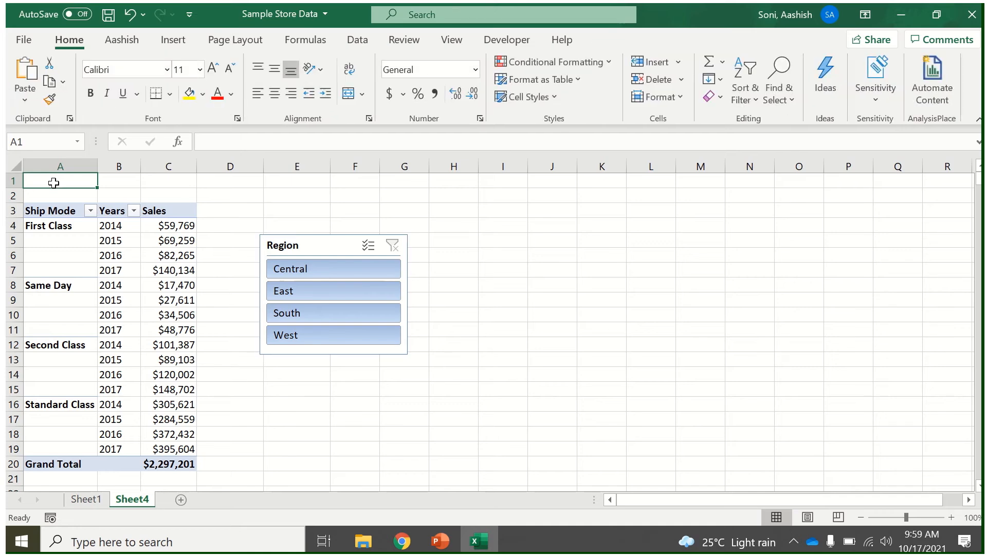
Delete the Region slicer from the PivotTable sheet and select cell A6 in the PivotTable.
{"action": "left_click", "coordinate": [290, 242]}
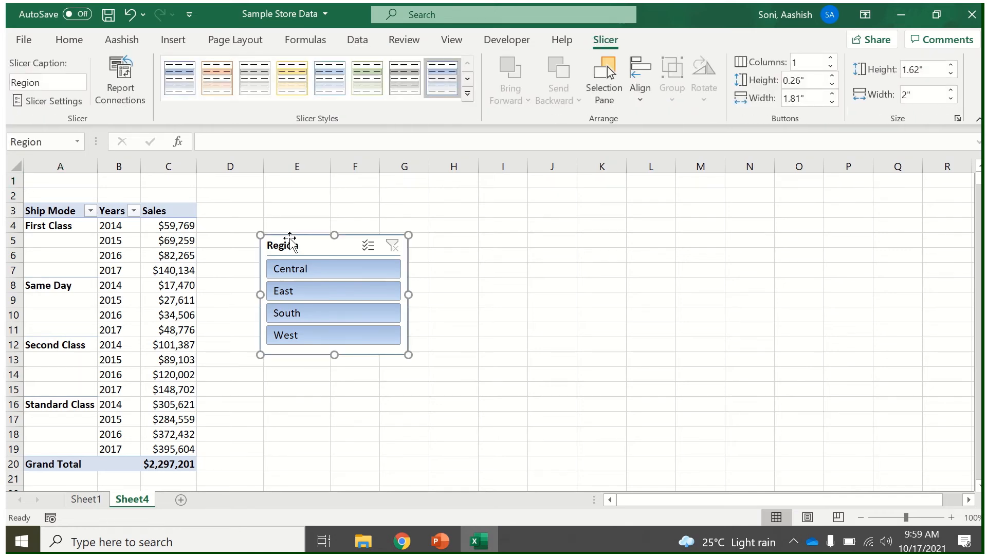
{"action": "key", "text": "Delete"}
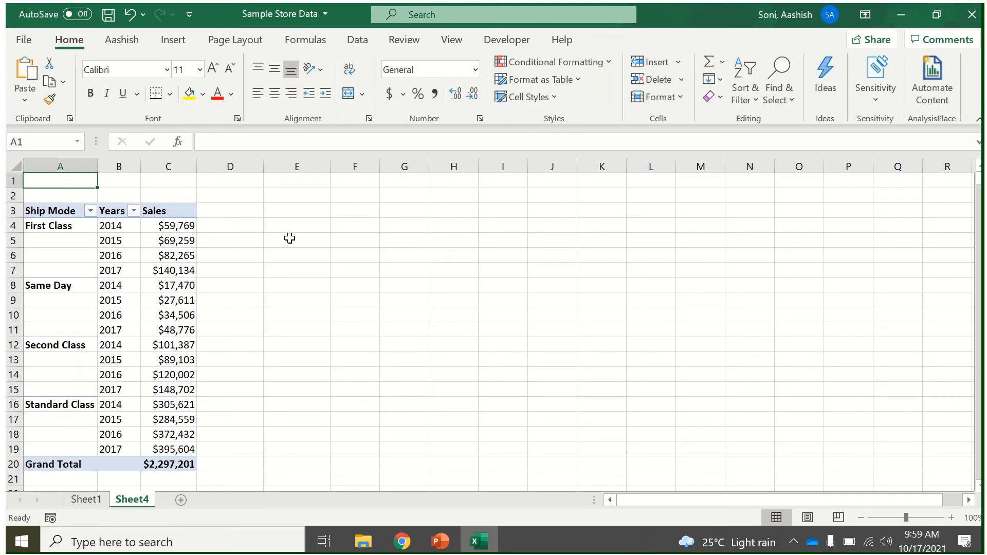
{"action": "left_click", "coordinate": [92, 261]}
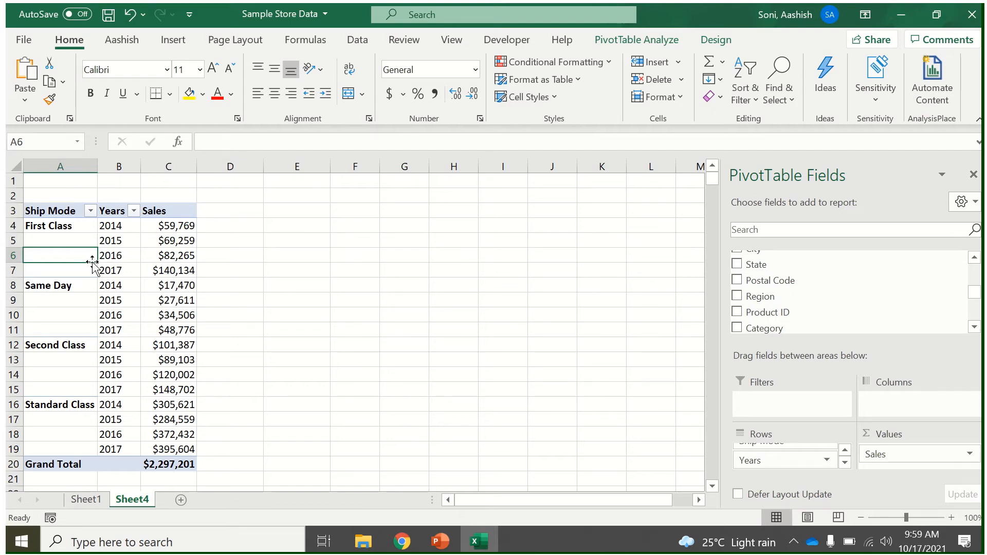
Copy the last two records of the Sheet1 table, rows 9994 and 9995, and paste them directly below from A9996.
{"action": "left_click", "coordinate": [103, 500]}
{"action": "left_click", "coordinate": [156, 389]}
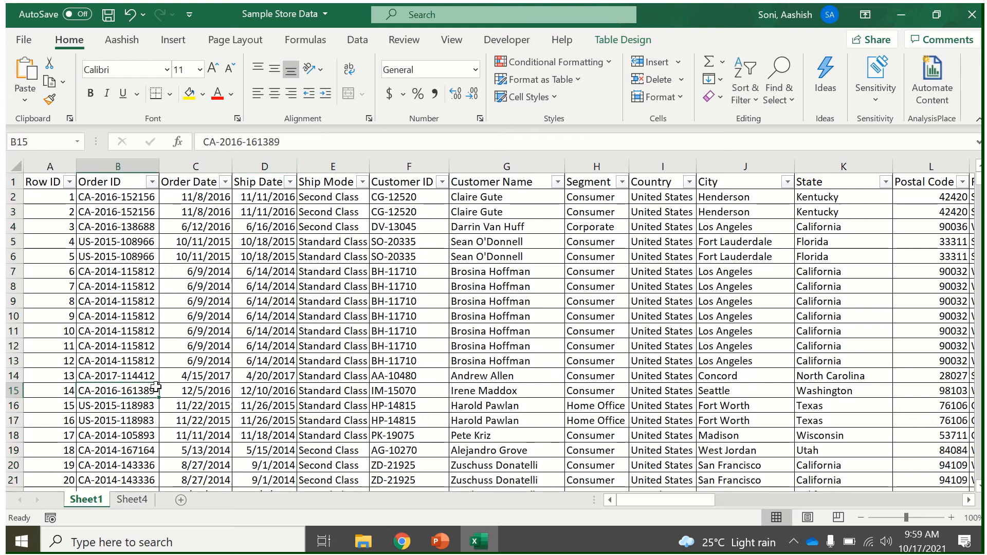
{"action": "key", "text": "ctrl+Down"}
{"action": "key", "text": "Down"}
{"action": "key", "text": "Down"}
{"action": "key", "text": "Up"}
{"action": "key", "text": "Up"}
{"action": "key", "text": "Up"}
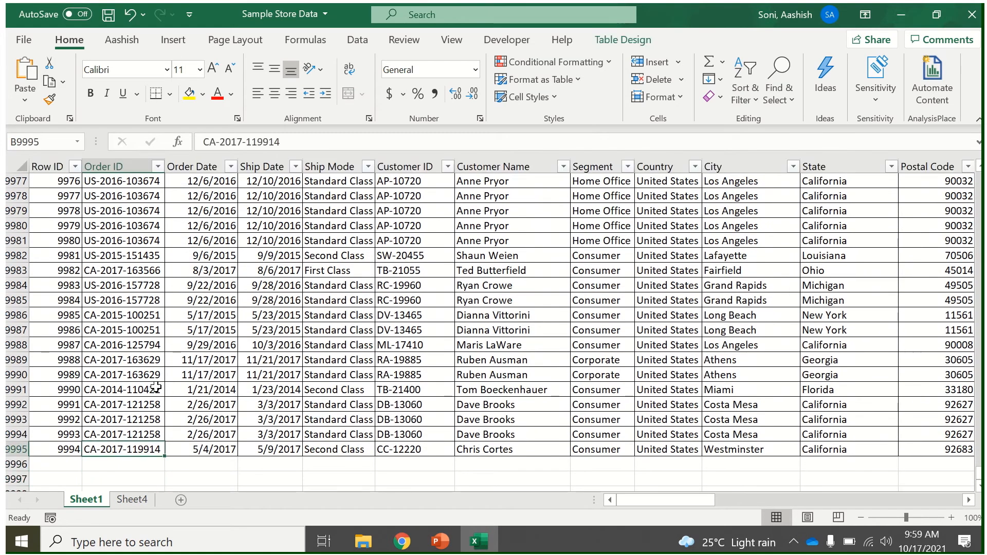
{"action": "key", "text": "Left"}
{"action": "key", "text": "shift+Down"}
{"action": "key", "text": "ctrl+shift+Right"}
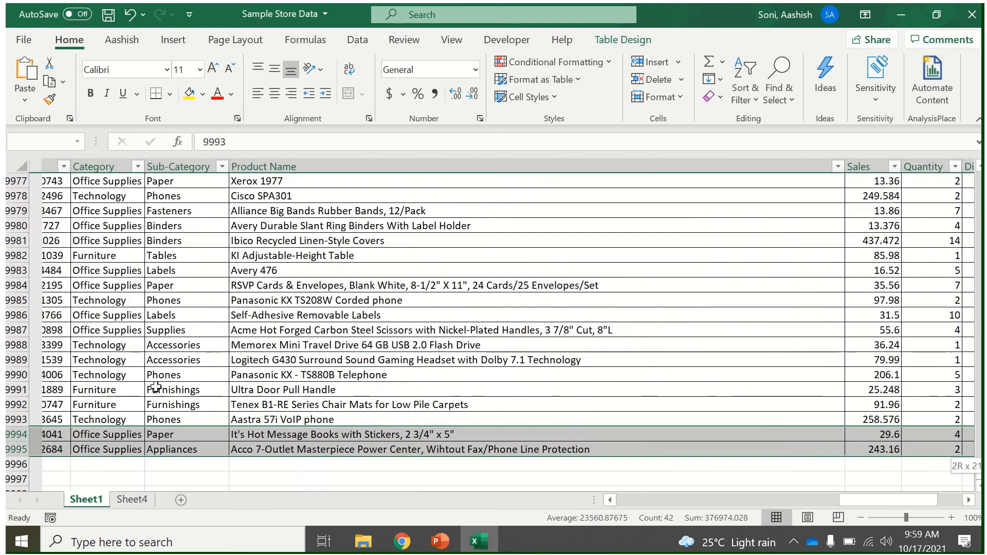
{"action": "key", "text": "ctrl+c"}
{"action": "key", "text": "ctrl+BackSpace"}
{"action": "key", "text": "Down"}
{"action": "key", "text": "Down"}
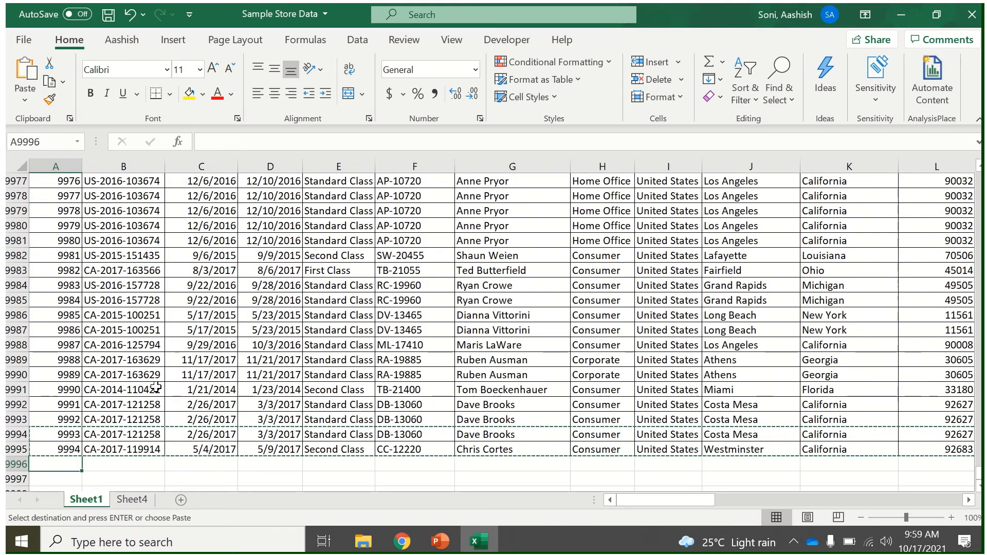
{"action": "key", "text": "ctrl+v"}
Look along row 9995 to the table's last column and the empty columns beyond it.
{"action": "key", "text": "Up"}
{"action": "key", "text": "Right"}
{"action": "key", "text": "Right"}
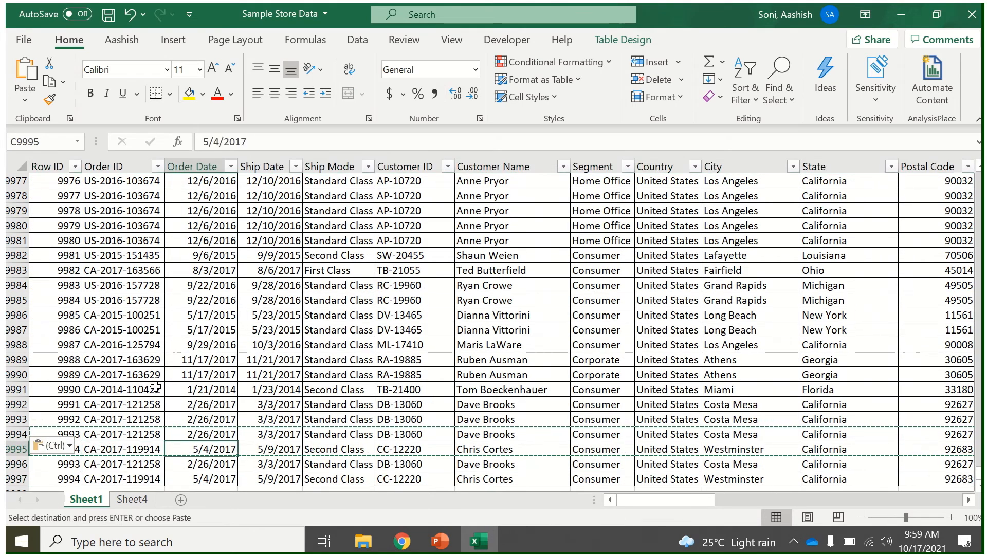
{"action": "key", "text": "Right"}
{"action": "key", "text": "Right"}
{"action": "key", "text": "Right"}
{"action": "key", "text": "Right"}
{"action": "key", "text": "Right"}
{"action": "key", "text": "Right"}
{"action": "key", "text": "Right"}
{"action": "key", "text": "Right"}
{"action": "key", "text": "Right"}
{"action": "key", "text": "Right"}
{"action": "key", "text": "Right"}
{"action": "key", "text": "Right"}
{"action": "key", "text": "Right"}
{"action": "key", "text": "Right"}
{"action": "key", "text": "Right"}
{"action": "key", "text": "Right"}
{"action": "key", "text": "Right"}
{"action": "key", "text": "Right"}
{"action": "key", "text": "Right"}
{"action": "key", "text": "Right"}
{"action": "key", "text": "Right"}
{"action": "key", "text": "Right"}
{"action": "key", "text": "Right"}
{"action": "key", "text": "Left"}
{"action": "key", "text": "Left"}
{"action": "key", "text": "Left"}
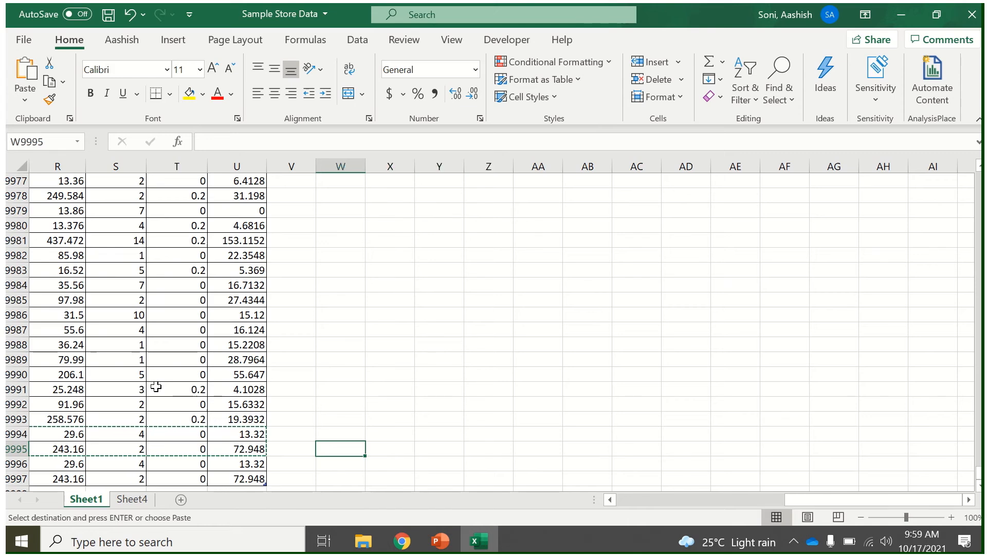
Undo the table's automatic expansion over the pasted rows and go to the end of row 9997.
{"action": "key", "text": "ctrl+z"}
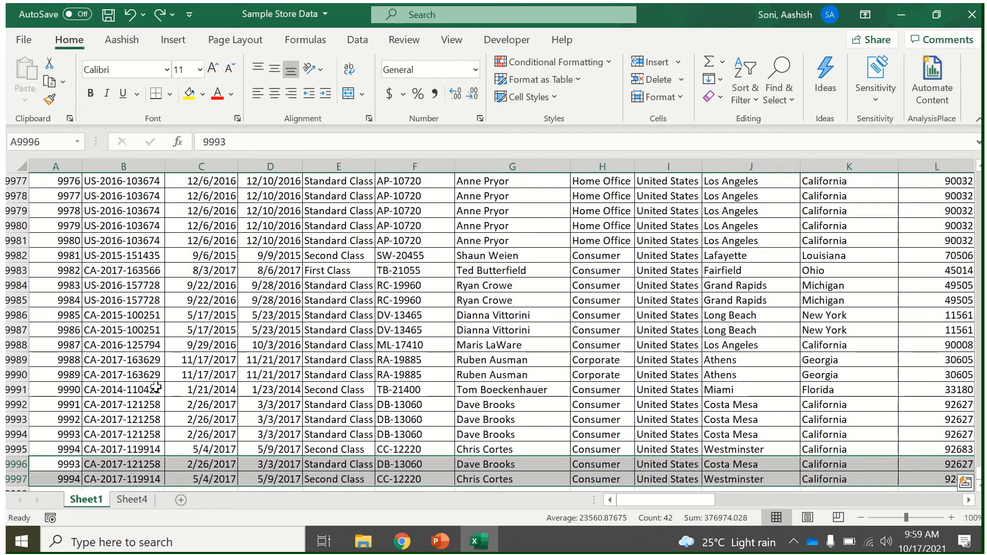
{"action": "key", "text": "Right"}
{"action": "key", "text": "Right"}
{"action": "key", "text": "Right"}
{"action": "key", "text": "Right"}
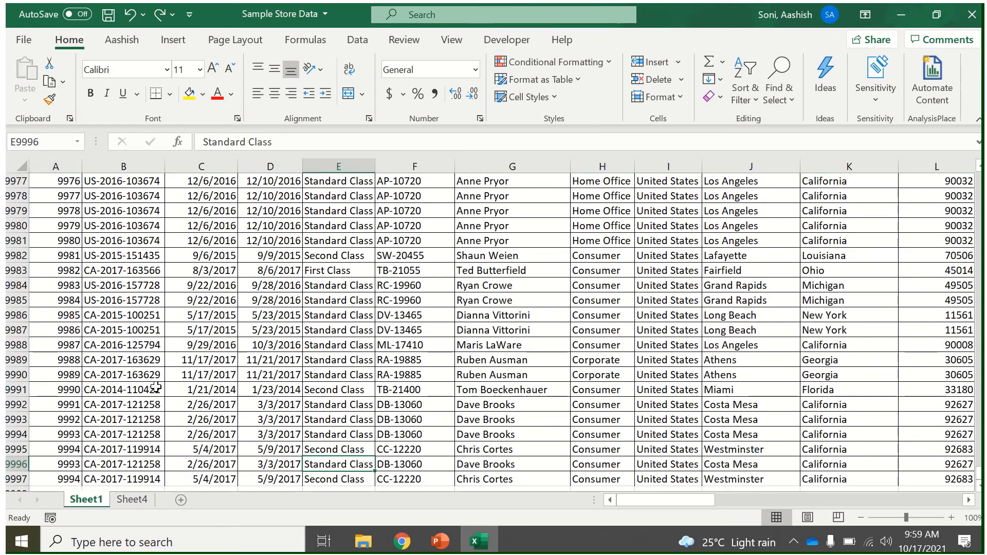
{"action": "key", "text": "ctrl+Right"}
{"action": "key", "text": "Right"}
{"action": "key", "text": "Down"}
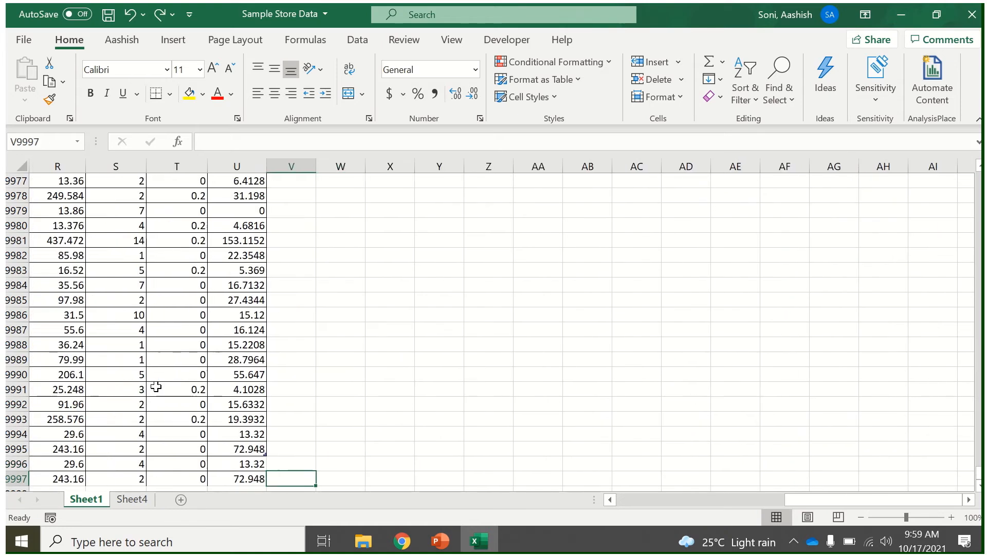
Undo the paste of the two records and the deletion of the Region slicer, and switch to Sheet4.
{"action": "key", "text": "ctrl+z"}
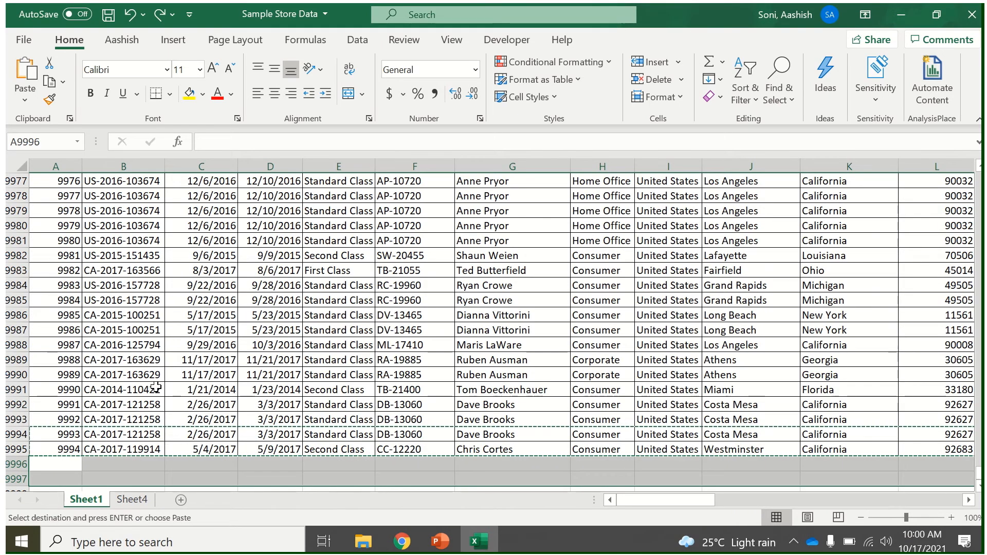
{"action": "key", "text": "Up"}
{"action": "key", "text": "ctrl+Page_Down"}
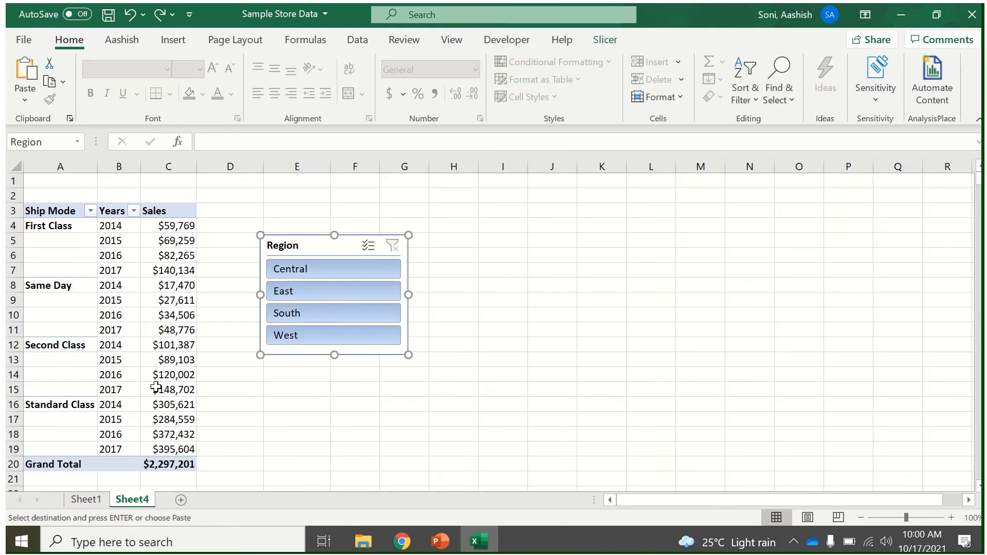
Return to Sheet1 and examine the end corner of the table at the Profit column in row 9995.
{"action": "left_click", "coordinate": [85, 500]}
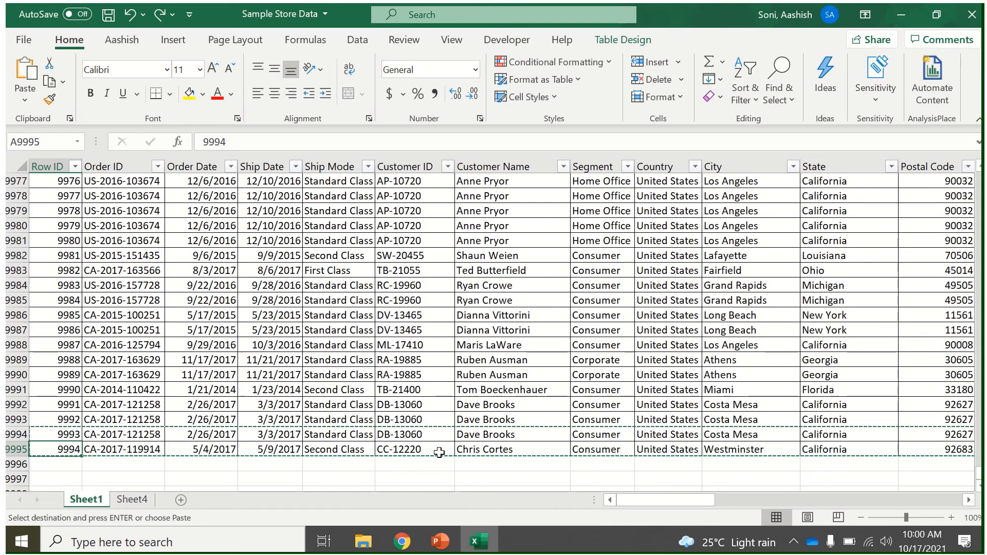
{"action": "key", "text": "Right"}
{"action": "key", "text": "Right"}
{"action": "key", "text": "Right"}
{"action": "key", "text": "Right"}
{"action": "key", "text": "Right"}
{"action": "key", "text": "Right"}
{"action": "key", "text": "Right"}
{"action": "key", "text": "Right"}
{"action": "key", "text": "Right"}
{"action": "key", "text": "Right"}
{"action": "key", "text": "Right"}
{"action": "key", "text": "Right"}
{"action": "key", "text": "Right"}
{"action": "key", "text": "Right"}
{"action": "key", "text": "Right"}
{"action": "key", "text": "Right"}
{"action": "key", "text": "Right"}
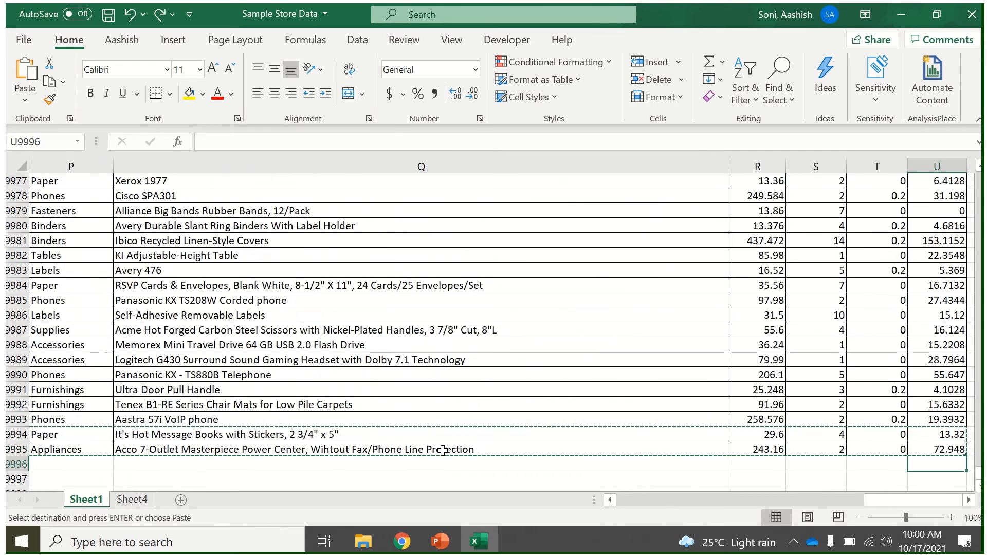
{"action": "key", "text": "Down"}
{"action": "double_click", "coordinate": [342, 432]}
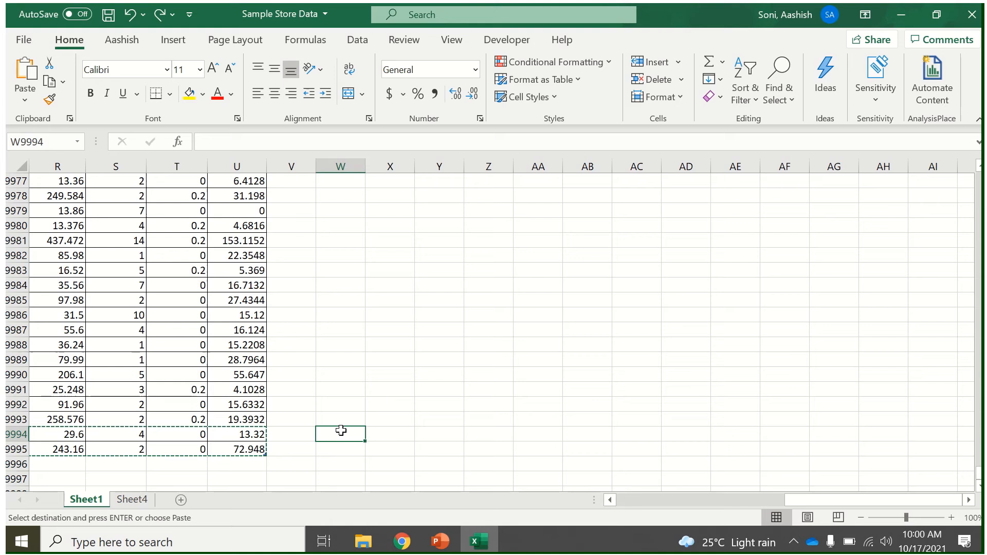
{"action": "left_click", "coordinate": [306, 452]}
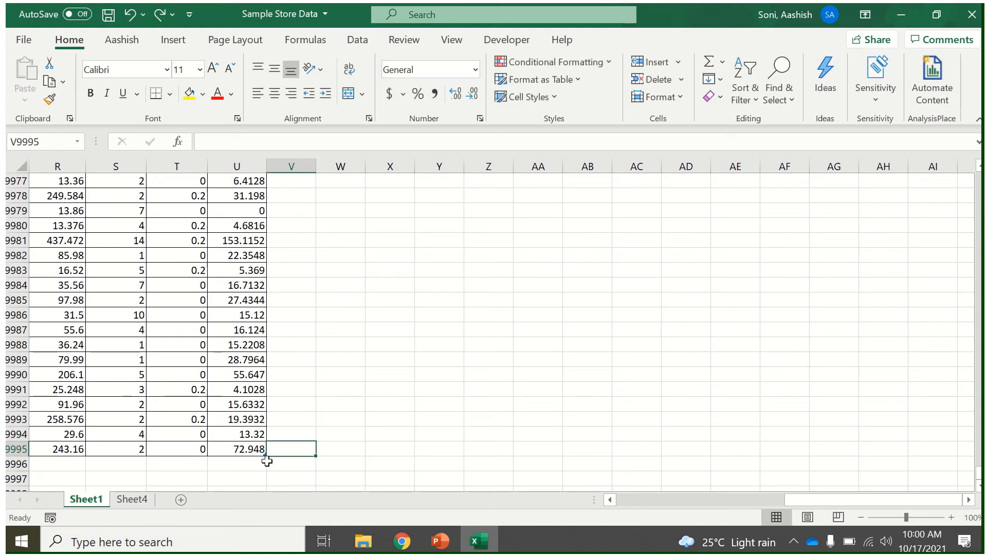
{"action": "left_click", "coordinate": [300, 466]}
{"action": "left_click", "coordinate": [356, 451]}
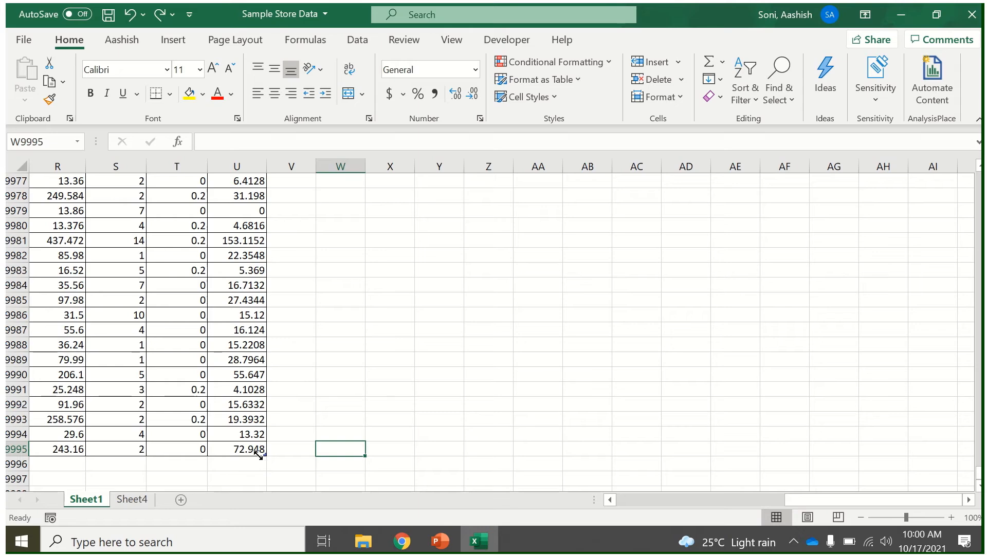
Copy the table's last two full records, rows 9994 and 9995, and paste them below starting at A9996.
{"action": "left_click", "coordinate": [254, 448]}
{"action": "key", "text": "shift+Up"}
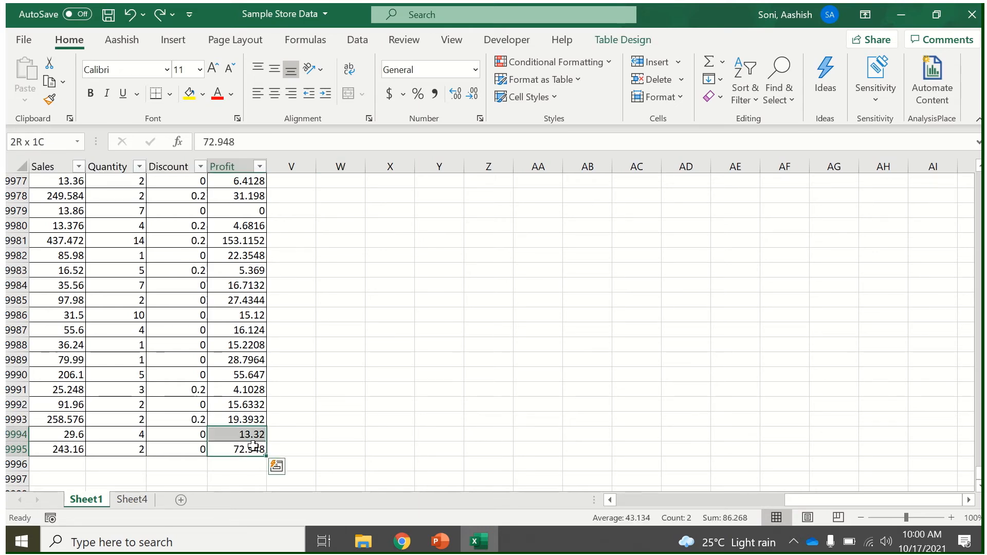
{"action": "key", "text": "shift+space"}
{"action": "key", "text": "ctrl+c"}
{"action": "key", "text": "Home"}
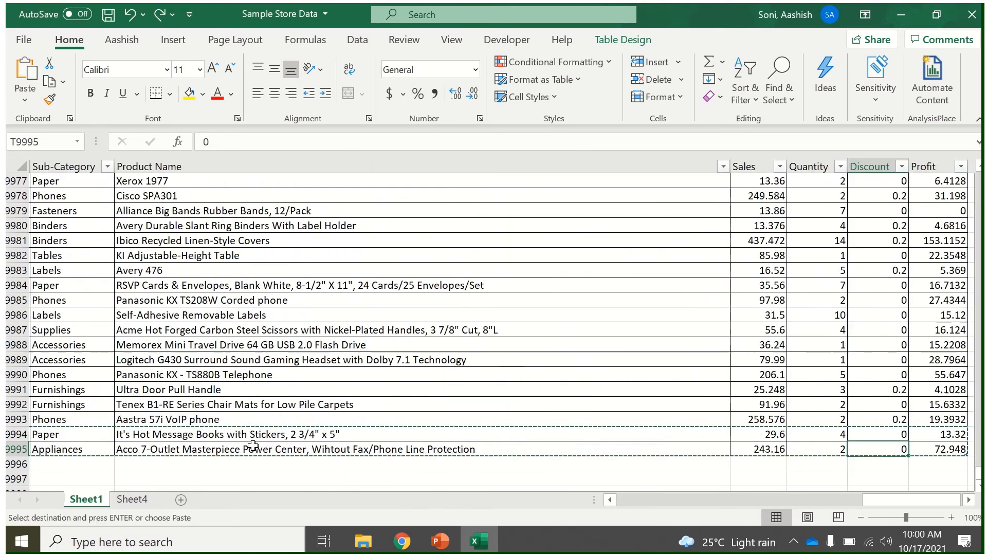
{"action": "key", "text": "Down"}
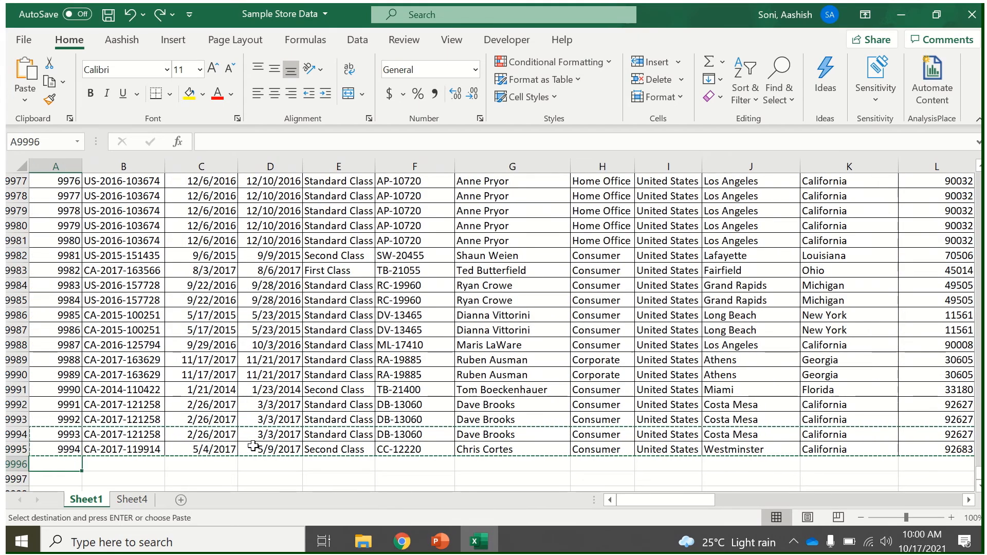
{"action": "key", "text": "ctrl+v"}
Examine the end corner of the extended table at the Profit column in row 9997.
{"action": "key", "text": "Right"}
{"action": "key", "text": "ctrl+Right"}
{"action": "key", "text": "Down"}
{"action": "key", "text": "Right"}
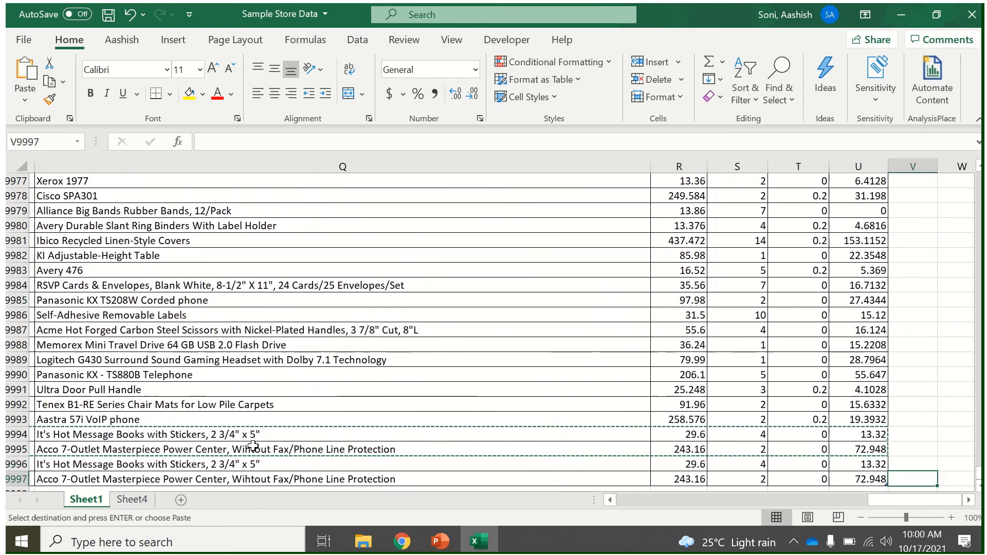
{"action": "key", "text": "Right"}
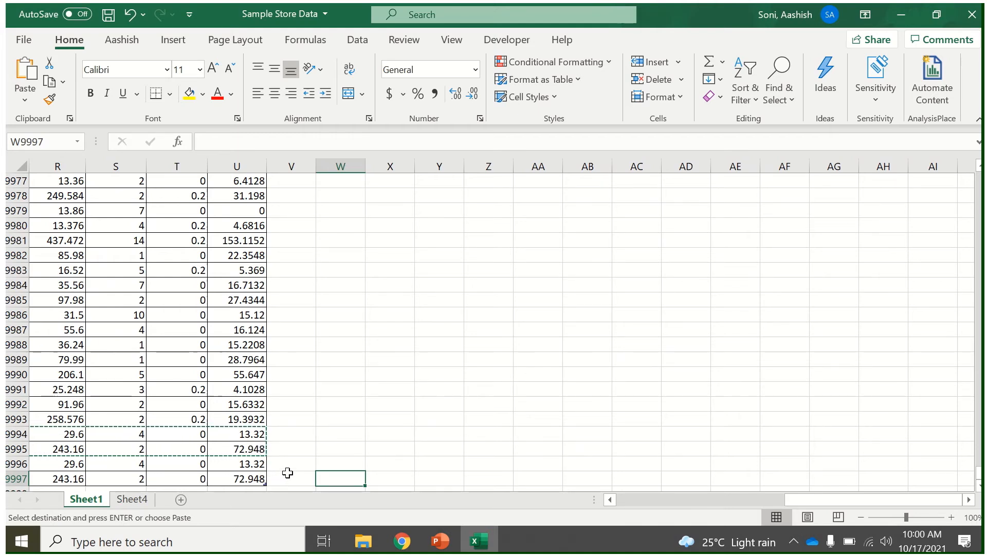
{"action": "left_click", "coordinate": [323, 421]}
{"action": "left_click", "coordinate": [282, 481]}
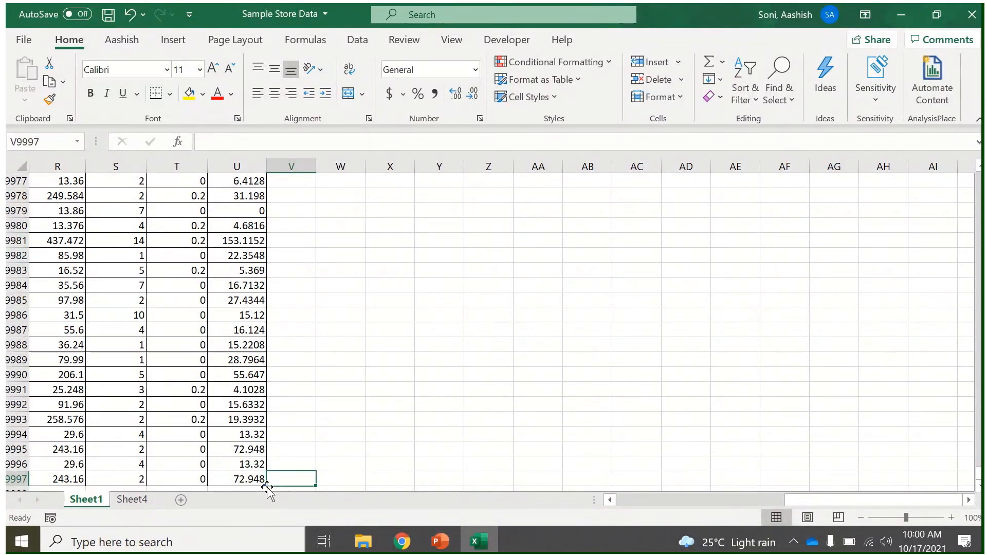
{"action": "left_click", "coordinate": [355, 461]}
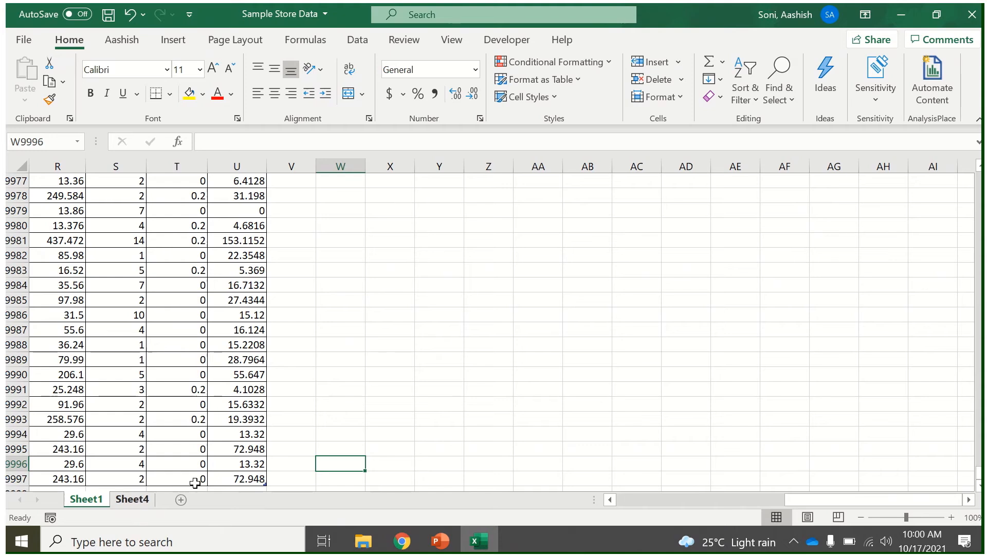
Set the Sales values of the two added records in R9996 and R9997 to 20000000 each.
{"action": "left_click", "coordinate": [78, 462]}
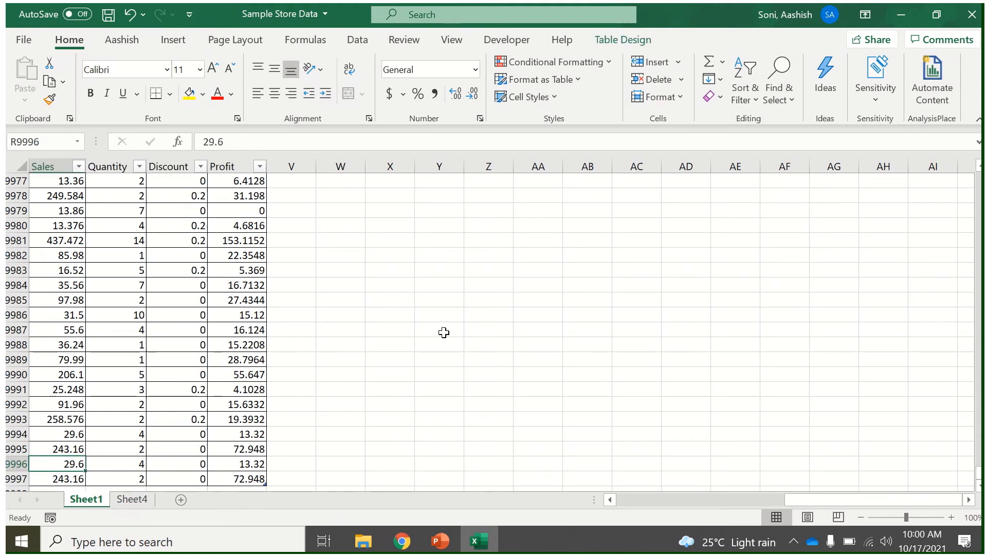
{"action": "type", "text": "20000000"}
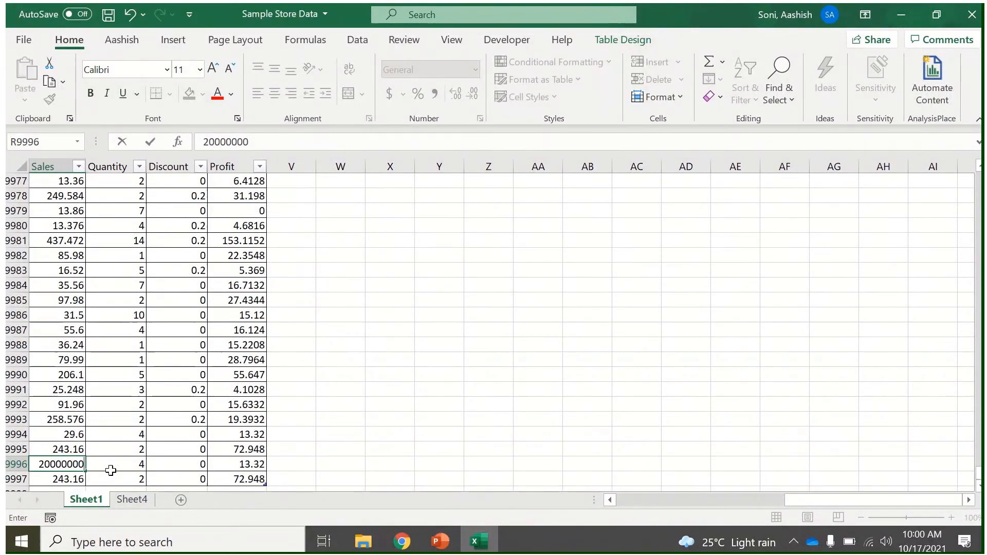
{"action": "left_click", "coordinate": [70, 477]}
{"action": "type", "text": "20000000"}
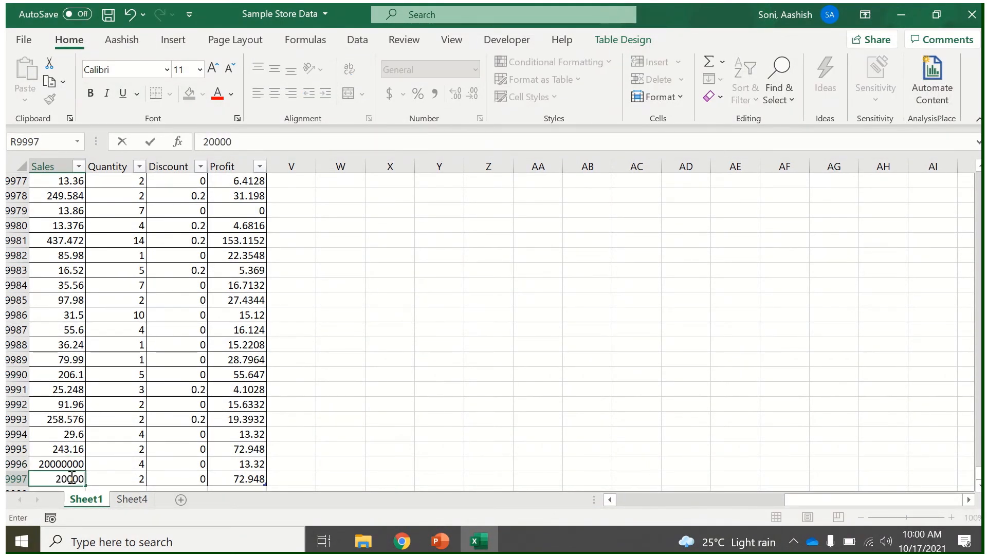
{"action": "left_click", "coordinate": [134, 485]}
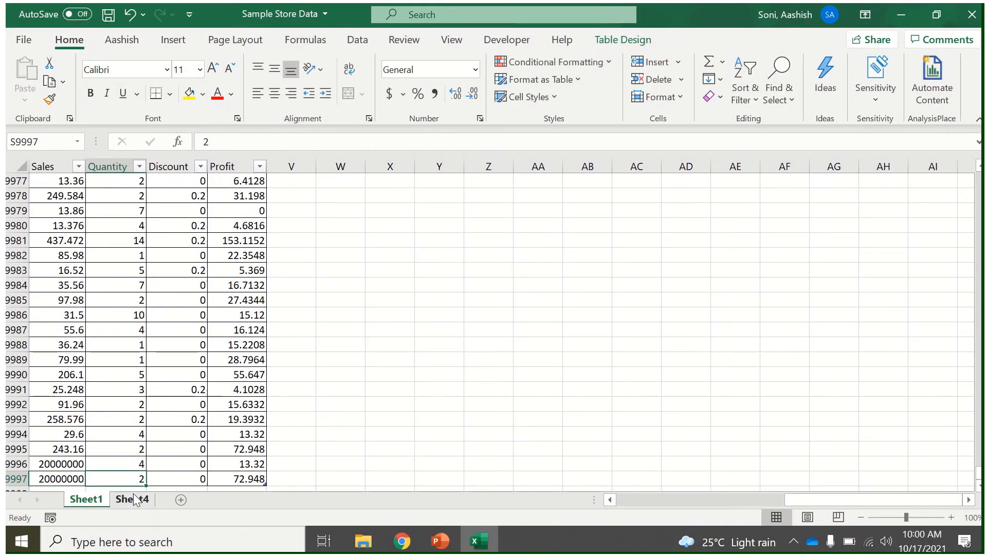
Switch to the PivotTable on Sheet4 and refresh all its data.
{"action": "left_click", "coordinate": [132, 499]}
{"action": "left_click", "coordinate": [155, 347]}
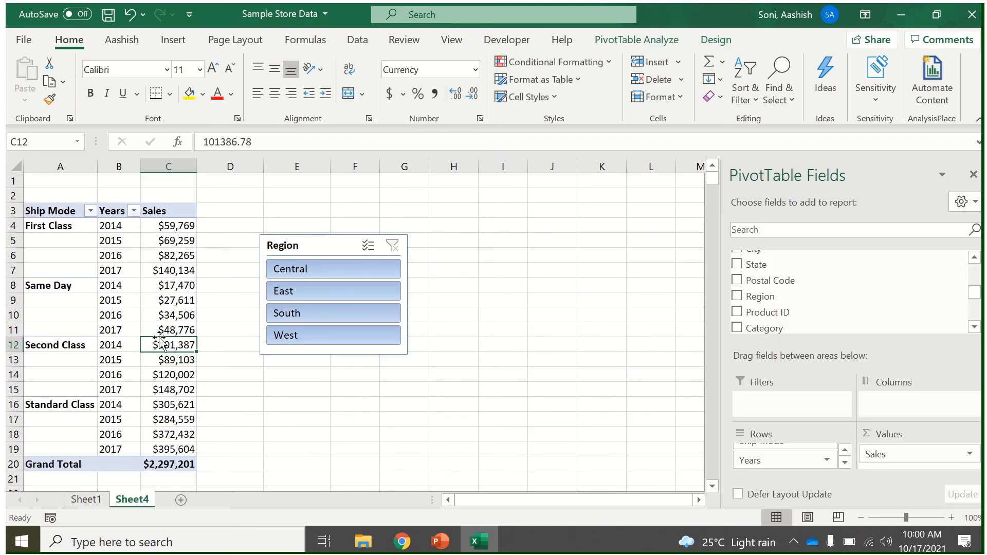
{"action": "left_click", "coordinate": [362, 44]}
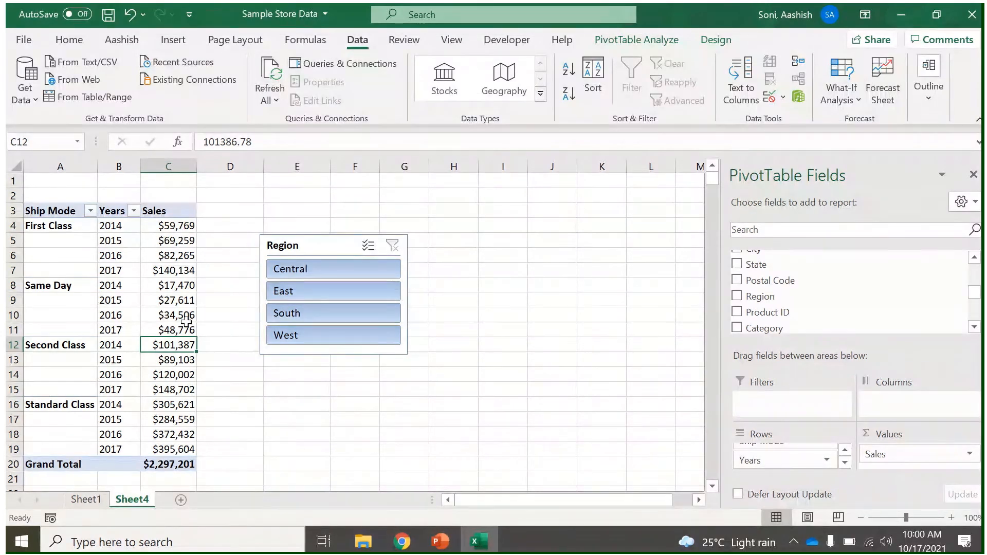
{"action": "left_click", "coordinate": [275, 64]}
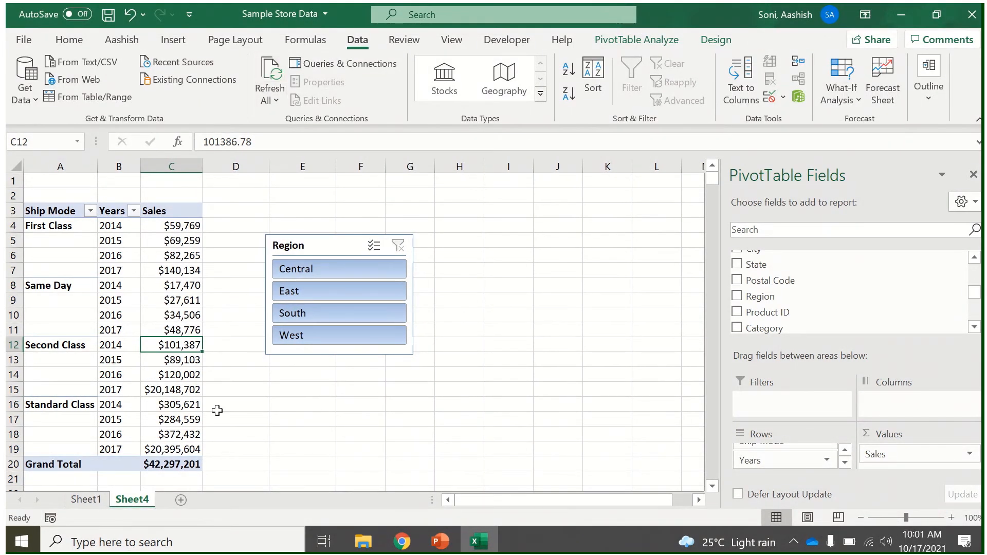
Check the refreshed 2017 Sales for Second Class in C15 and Standard Class in C19.
{"action": "left_click", "coordinate": [176, 390]}
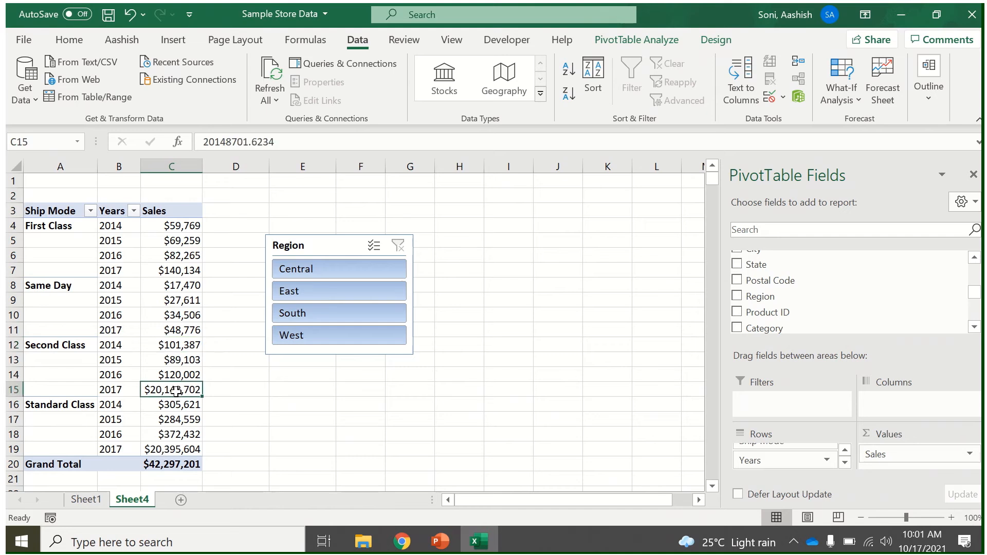
{"action": "left_click", "coordinate": [170, 445]}
{"action": "left_click", "coordinate": [170, 395]}
{"action": "left_click", "coordinate": [172, 452]}
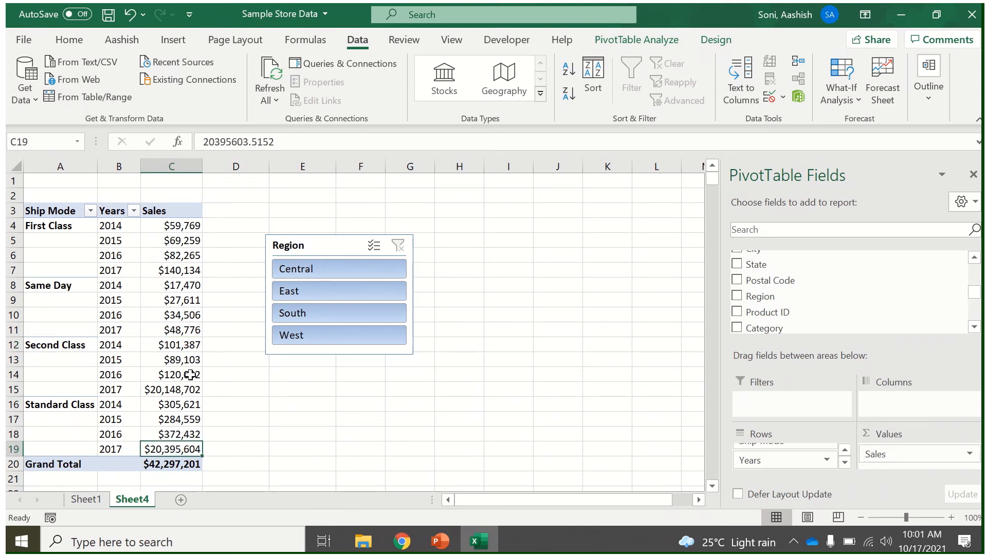
Compare the Second Class and Standard Class Sales for 2017 once more in cells C15 and C19.
{"action": "left_click", "coordinate": [179, 389]}
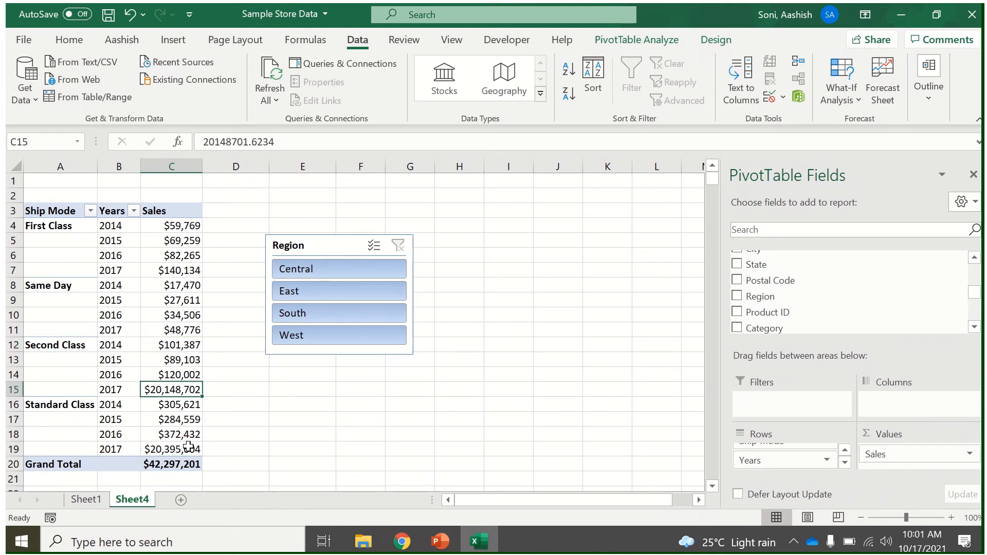
{"action": "left_click", "coordinate": [188, 446]}
{"action": "left_click", "coordinate": [194, 392]}
Delete the Region slicer beside the PivotTable.
{"action": "left_click", "coordinate": [338, 251]}
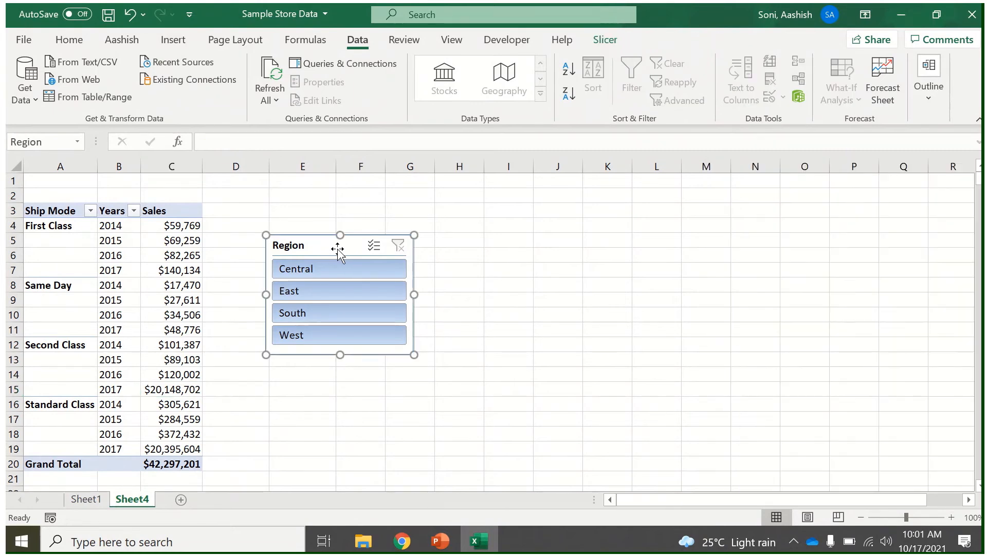
{"action": "key", "text": "Delete"}
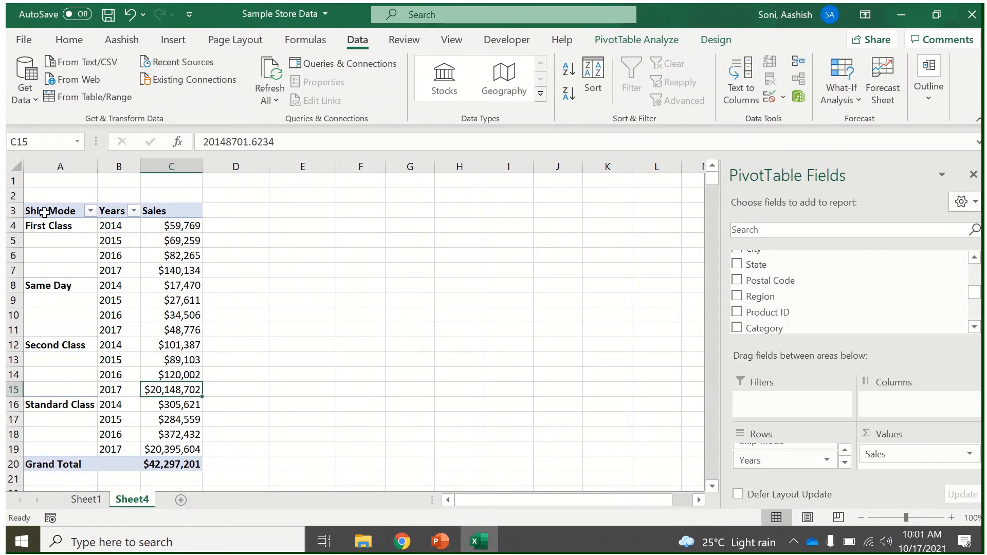
{"action": "left_click_drag", "start_coordinate": [44, 212], "coordinate": [121, 298]}
{"action": "left_click", "coordinate": [360, 278]}
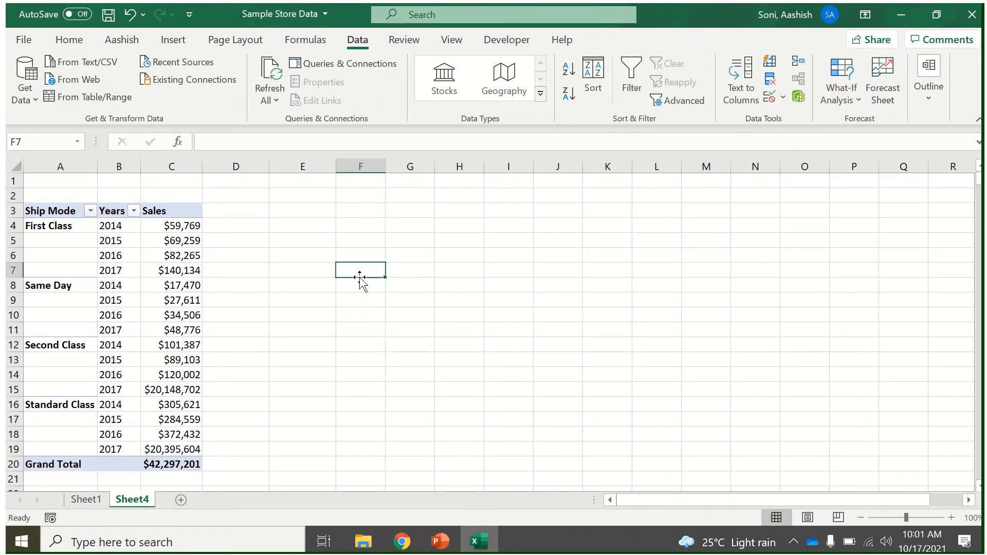
Copy the whole PivotTable in A3:C20 and paste the duplicate at cell F3.
{"action": "left_click_drag", "start_coordinate": [68, 215], "coordinate": [188, 465]}
{"action": "key", "text": "ctrl+c"}
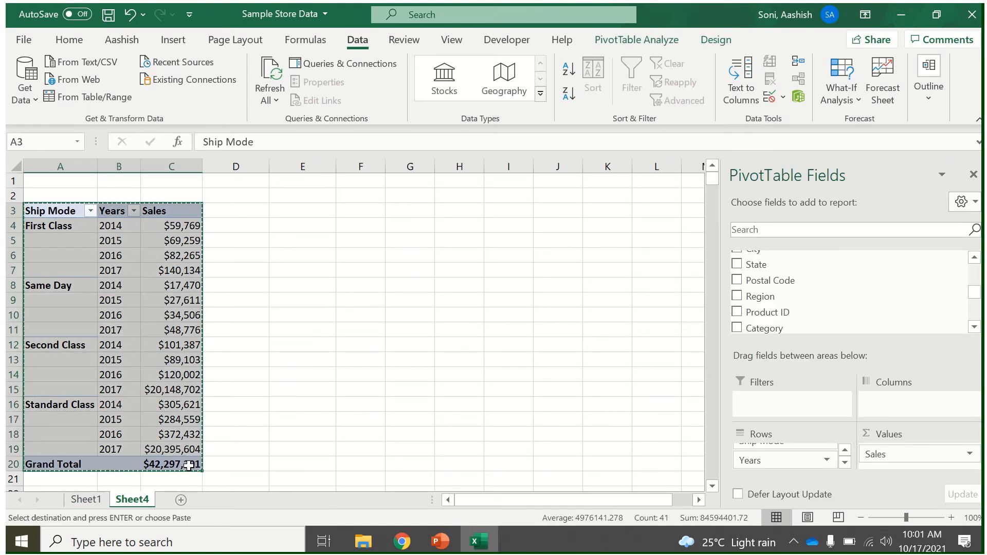
{"action": "left_click", "coordinate": [372, 210]}
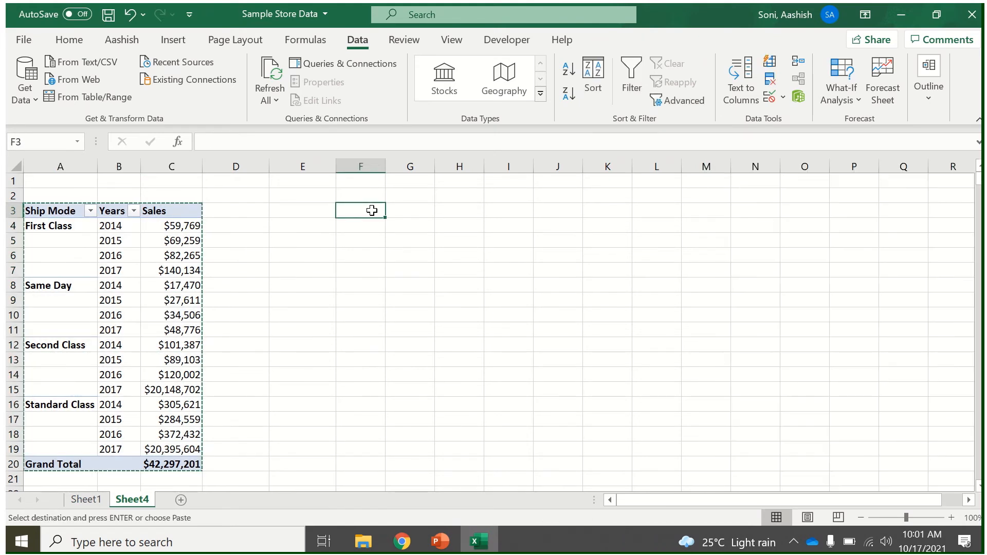
{"action": "key", "text": "ctrl+v"}
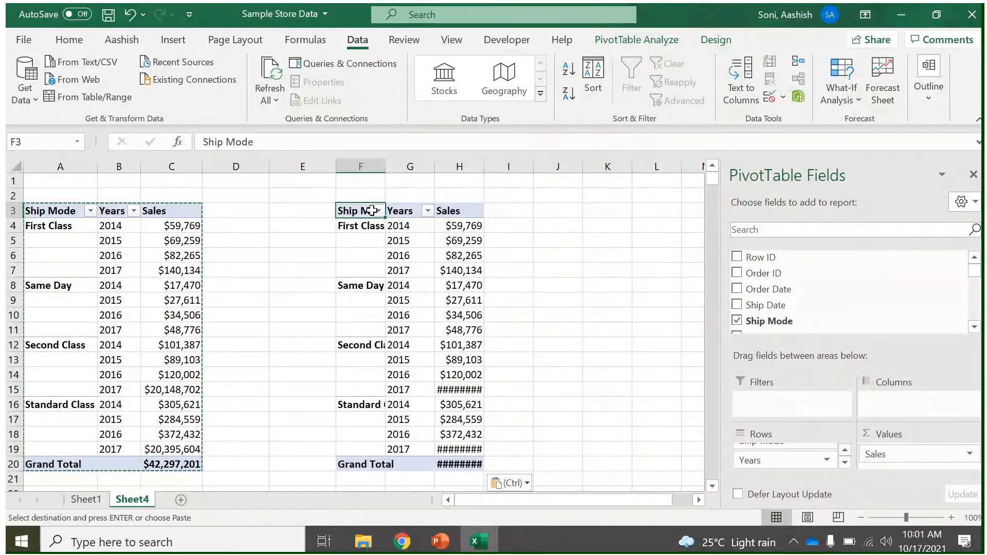
Check the PivotTable names of the original table and of its copy.
{"action": "left_click", "coordinate": [673, 44]}
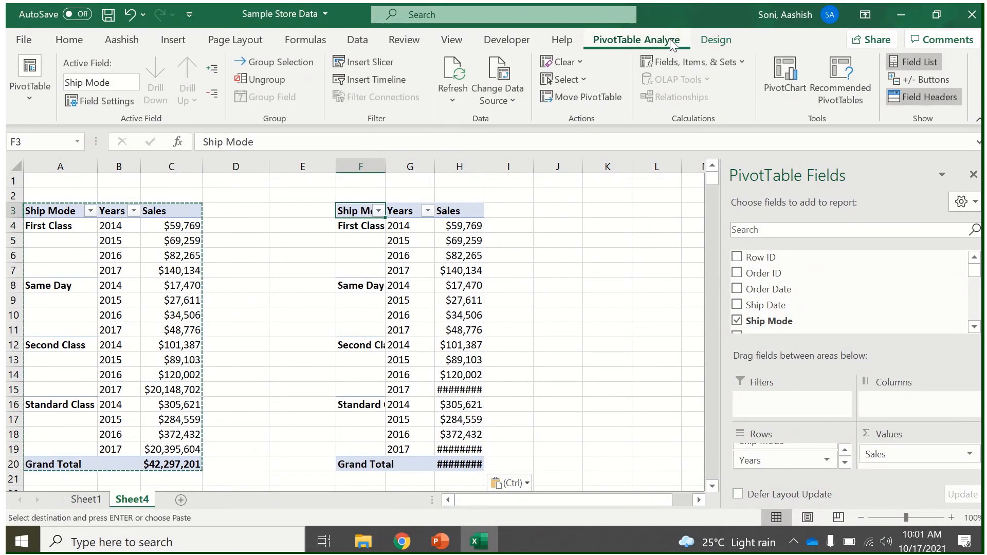
{"action": "left_click", "coordinate": [37, 94]}
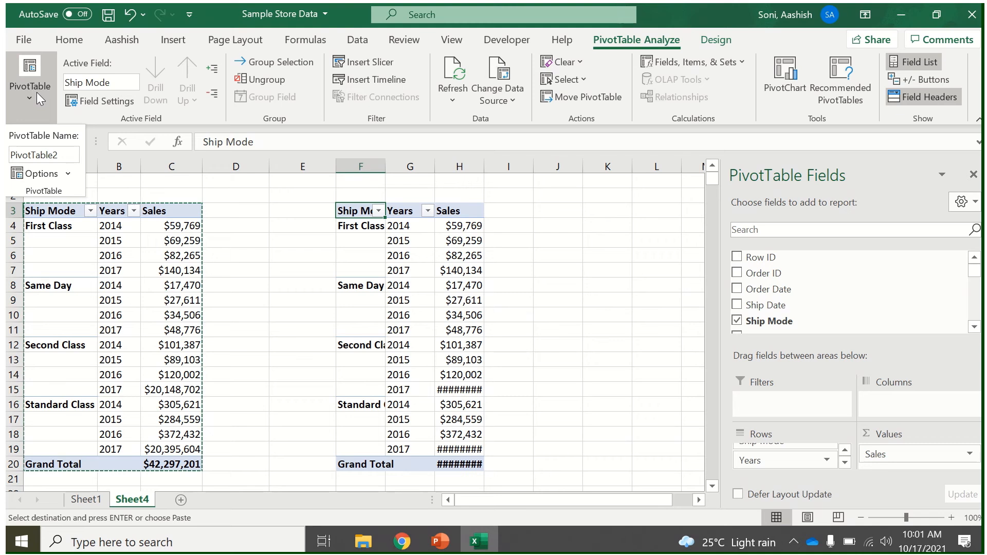
{"action": "left_click", "coordinate": [162, 233]}
{"action": "left_click", "coordinate": [120, 228]}
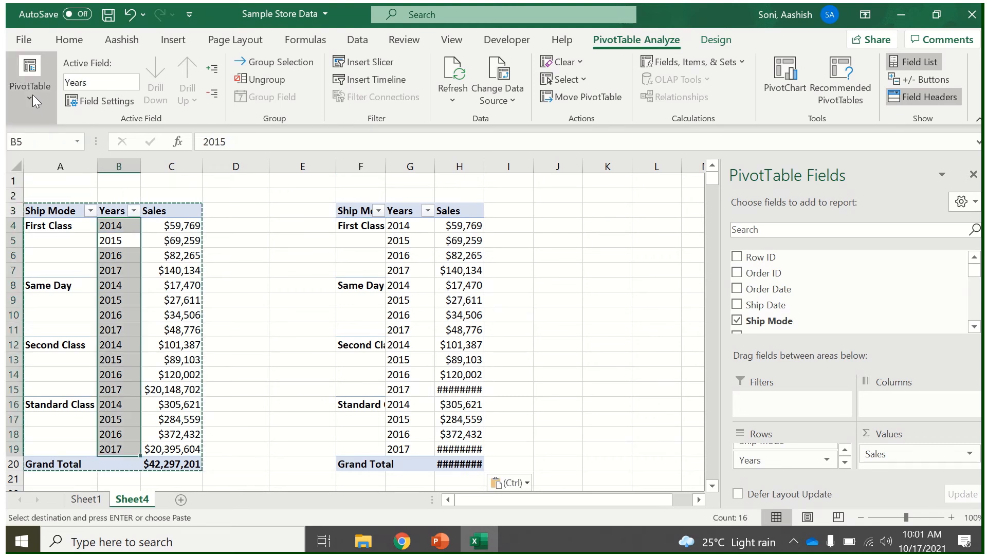
{"action": "left_click", "coordinate": [33, 95]}
{"action": "left_click", "coordinate": [375, 234]}
{"action": "left_click", "coordinate": [376, 237]}
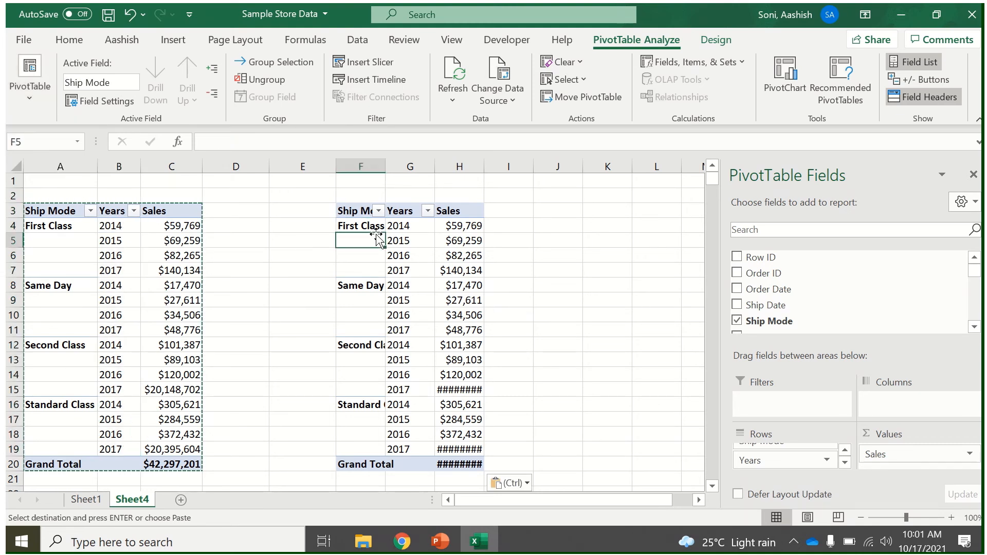
Rename the copied PivotTable starting at F3 as Sales.
{"action": "left_click", "coordinate": [29, 77]}
{"action": "left_click", "coordinate": [62, 153]}
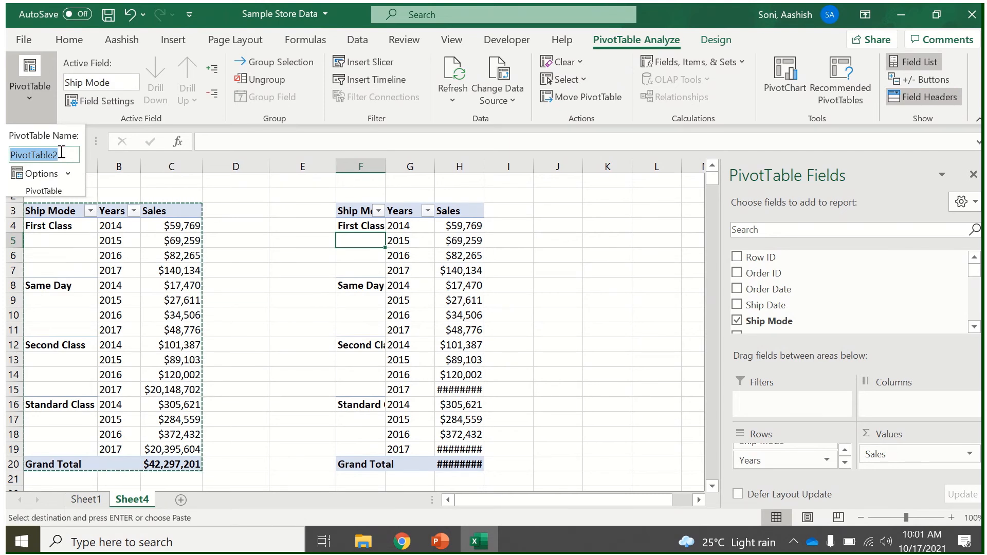
{"action": "type", "text": "Sales"}
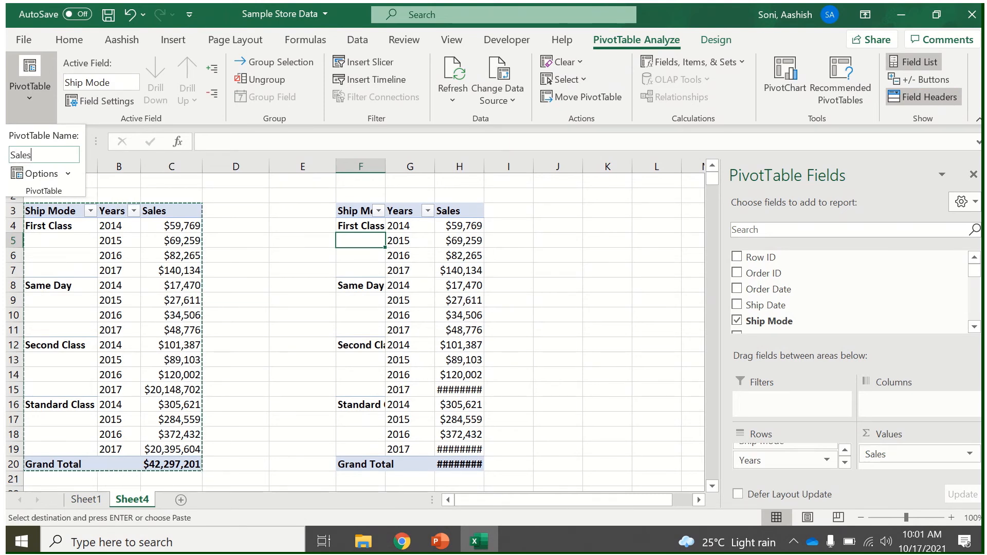
{"action": "key", "text": "Return"}
{"action": "left_click", "coordinate": [409, 257]}
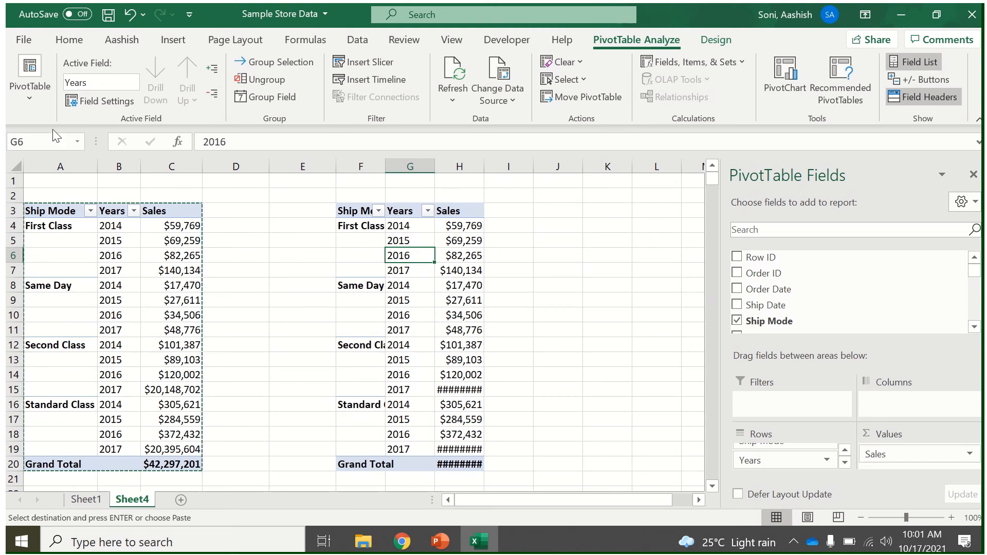
Compare the names and matching values of the original PivotTable and the copy in columns F to H.
{"action": "left_click", "coordinate": [41, 94]}
{"action": "left_click", "coordinate": [308, 274]}
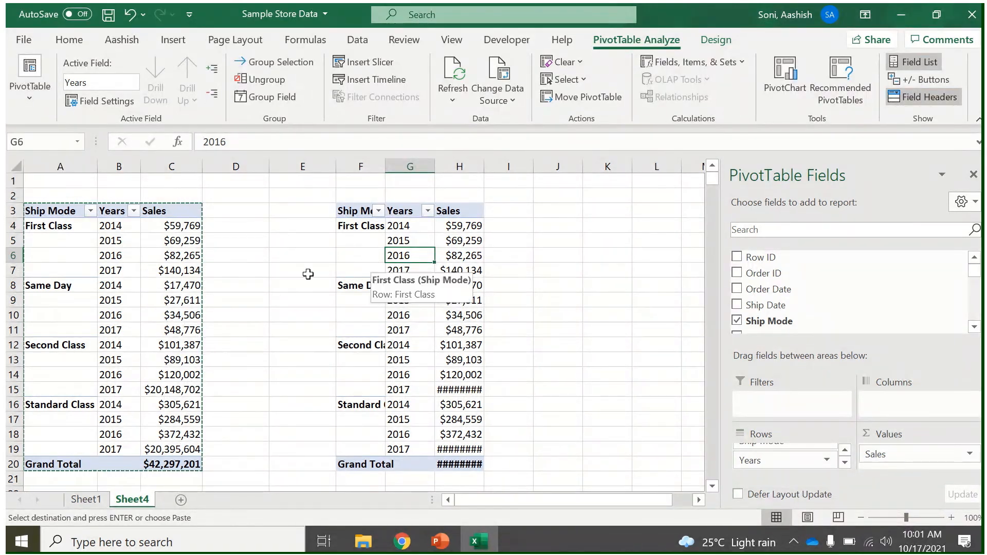
{"action": "left_click", "coordinate": [173, 285]}
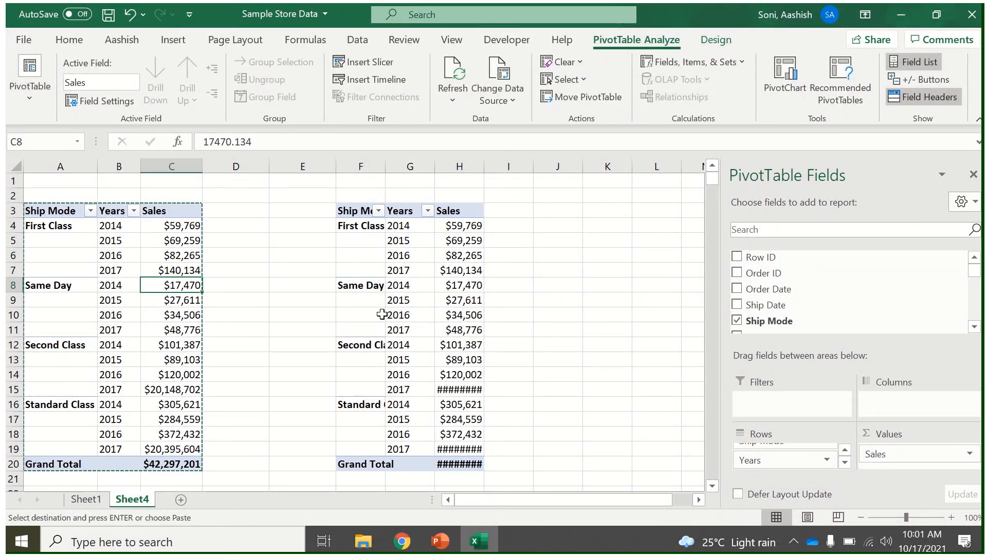
{"action": "mouse_move", "coordinate": [439, 285]}
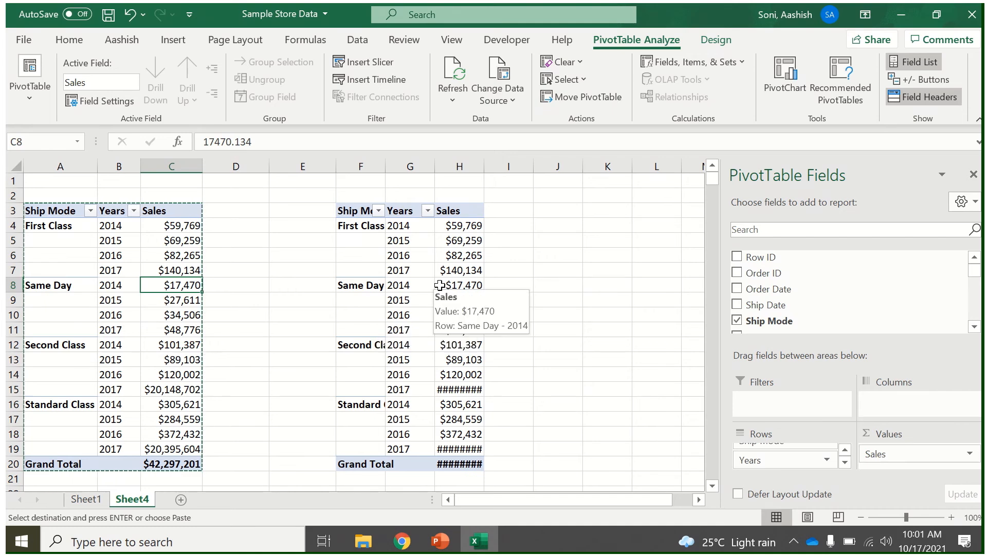
{"action": "left_click", "coordinate": [136, 284]}
{"action": "left_click", "coordinate": [537, 290]}
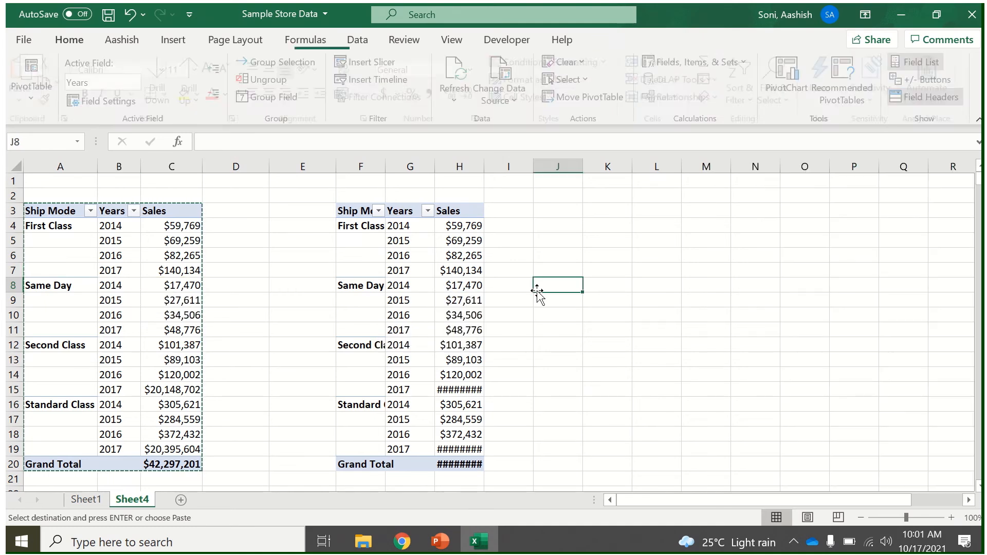
{"action": "left_click", "coordinate": [412, 271]}
{"action": "left_click", "coordinate": [94, 282]}
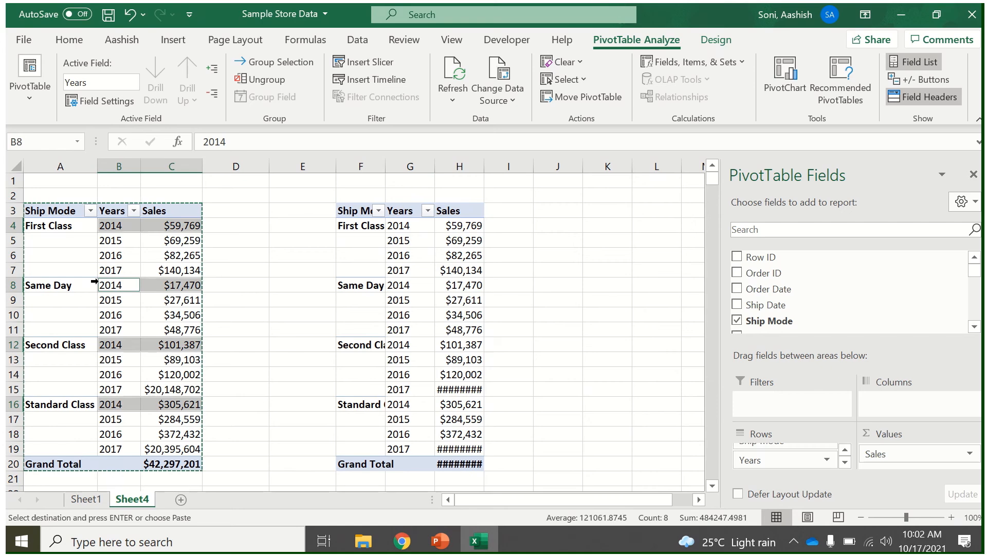
{"action": "left_click", "coordinate": [120, 254]}
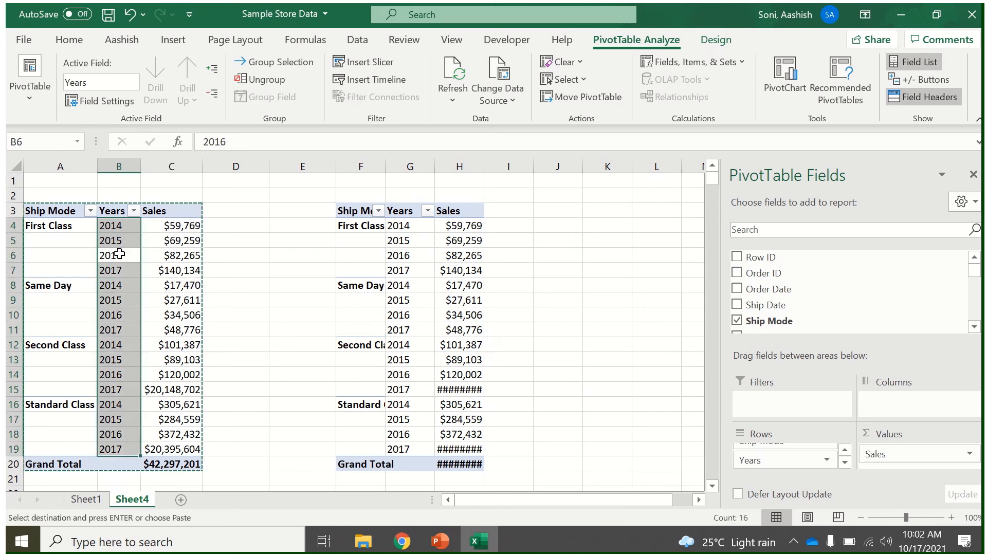
{"action": "left_click", "coordinate": [18, 105]}
{"action": "left_click", "coordinate": [454, 287]}
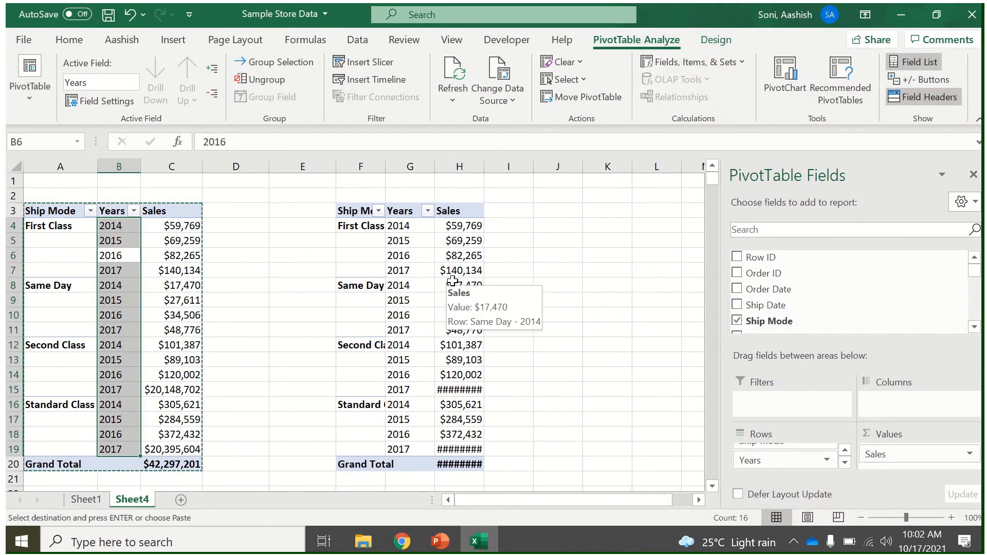
{"action": "left_click", "coordinate": [452, 281]}
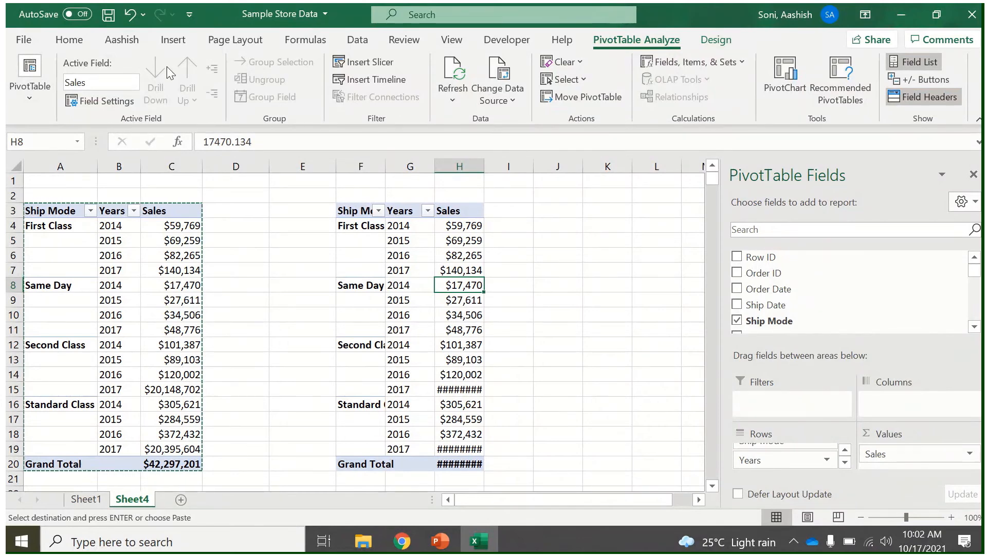
Review the Layout & Format settings in the original table's PivotTable Options and close them without changes.
{"action": "left_click", "coordinate": [78, 40]}
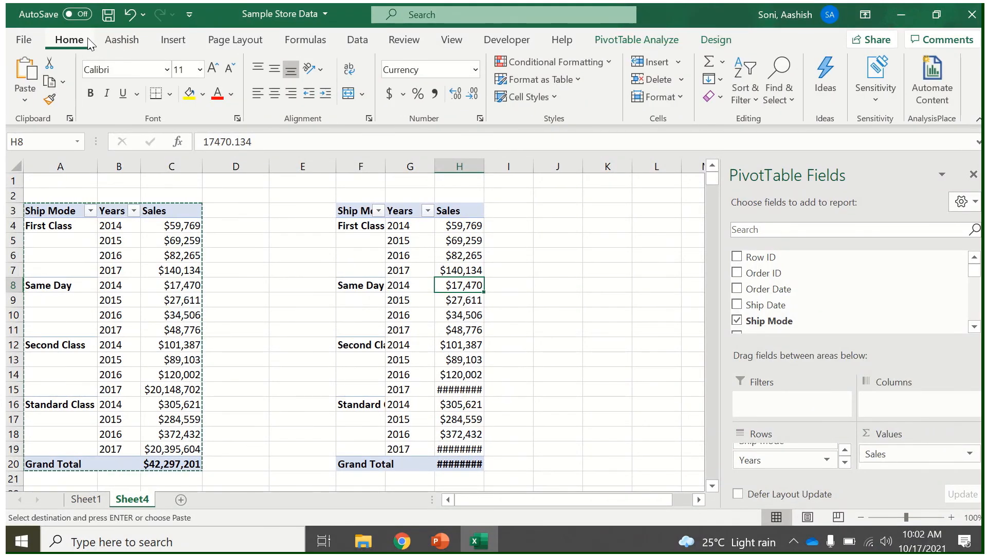
{"action": "left_click", "coordinate": [118, 323]}
{"action": "left_click", "coordinate": [88, 267]}
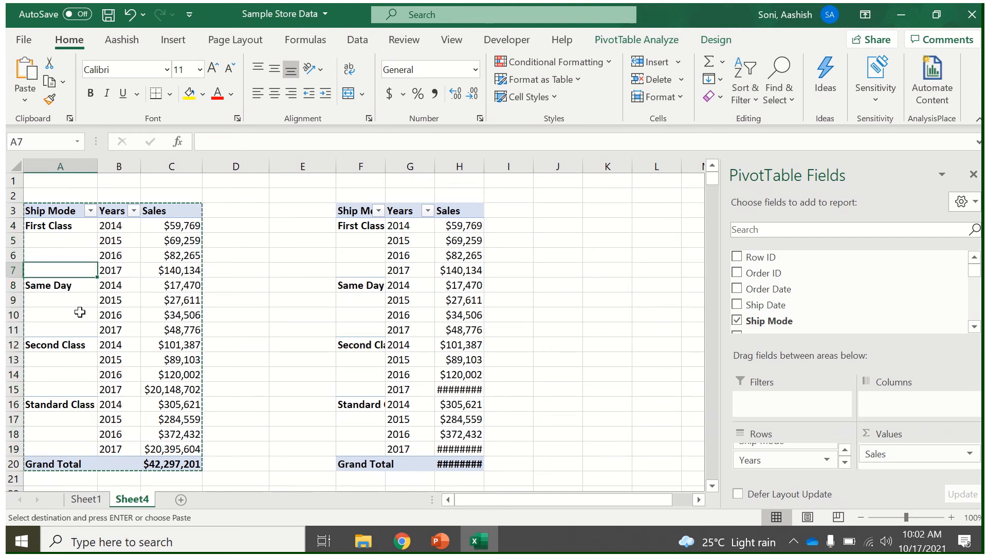
{"action": "right_click", "coordinate": [108, 301]}
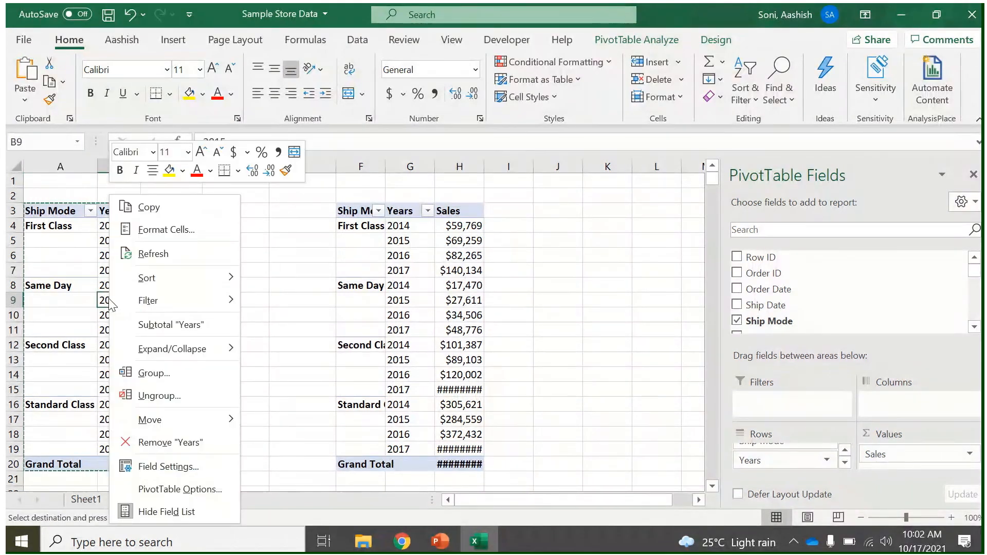
{"action": "left_click", "coordinate": [200, 489]}
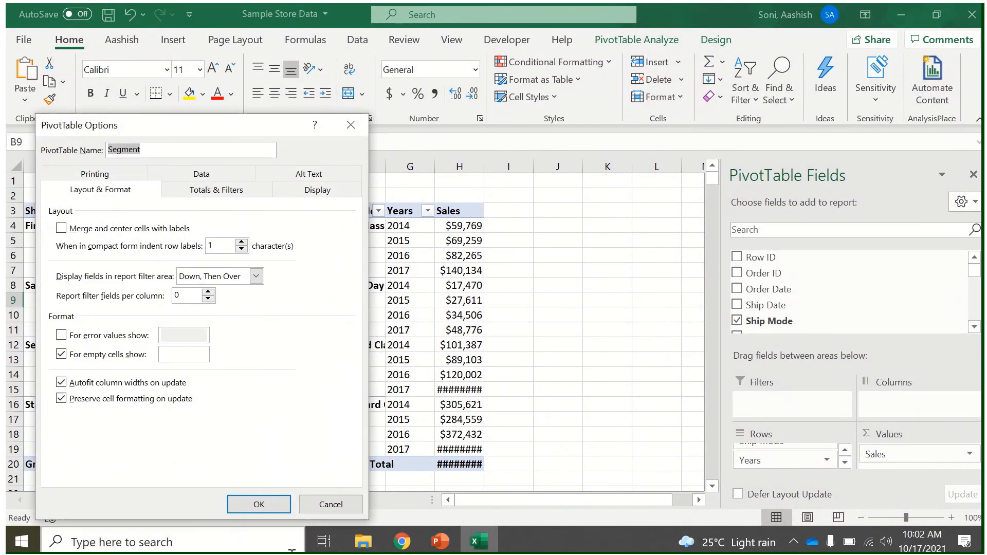
{"action": "left_click", "coordinate": [330, 505]}
Request Recommended PivotTables from empty cell K5, using the table Source as the data range.
{"action": "left_click", "coordinate": [170, 362]}
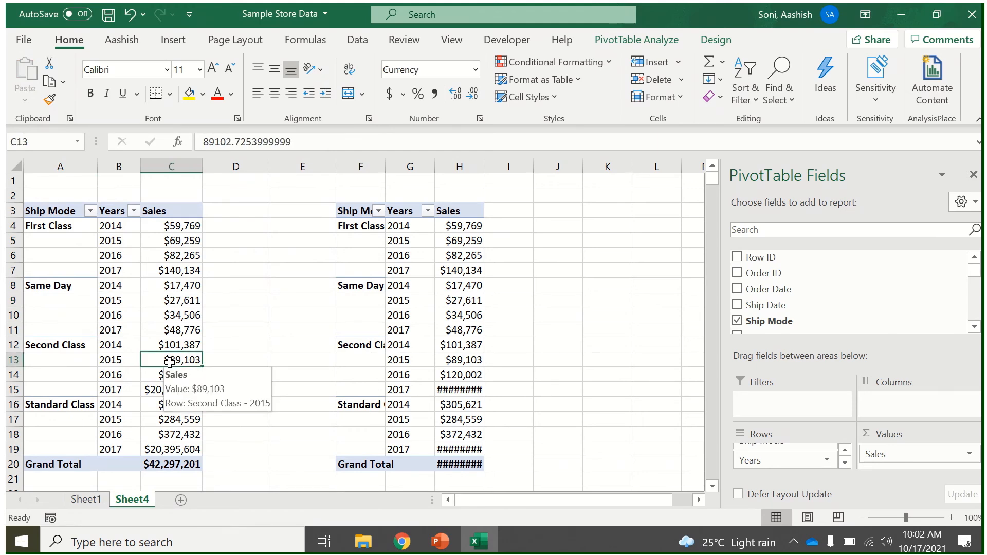
{"action": "left_click", "coordinate": [180, 41]}
{"action": "left_click", "coordinate": [242, 253]}
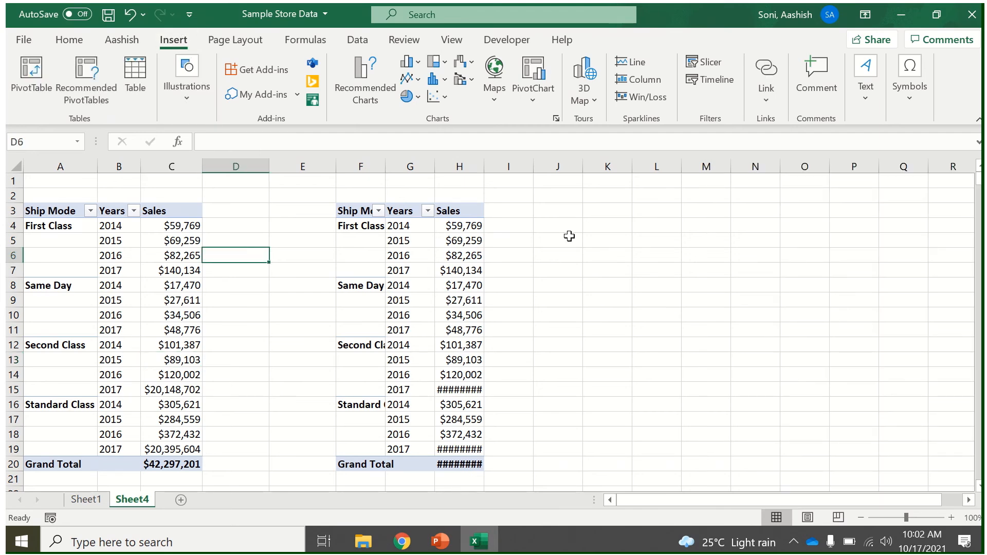
{"action": "left_click", "coordinate": [597, 239]}
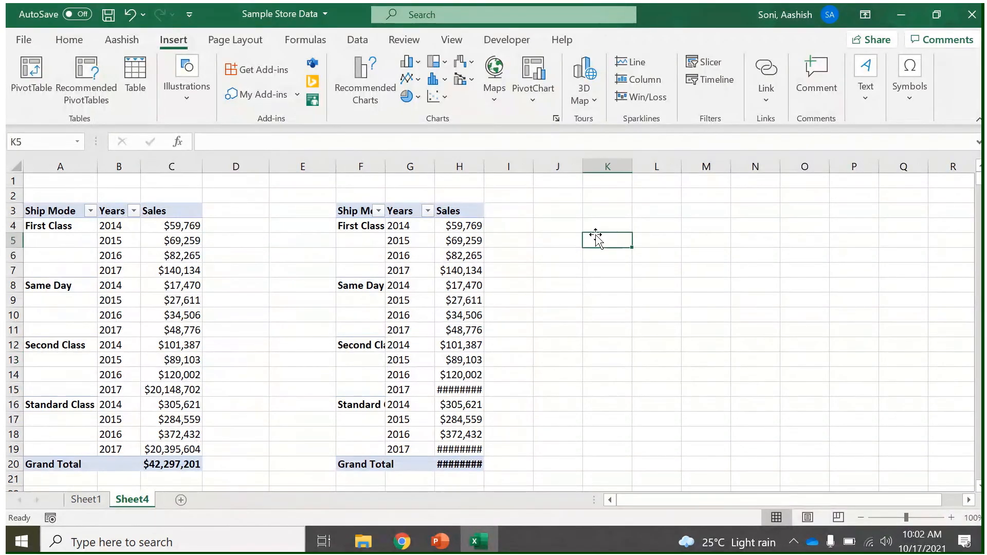
{"action": "left_click", "coordinate": [84, 75]}
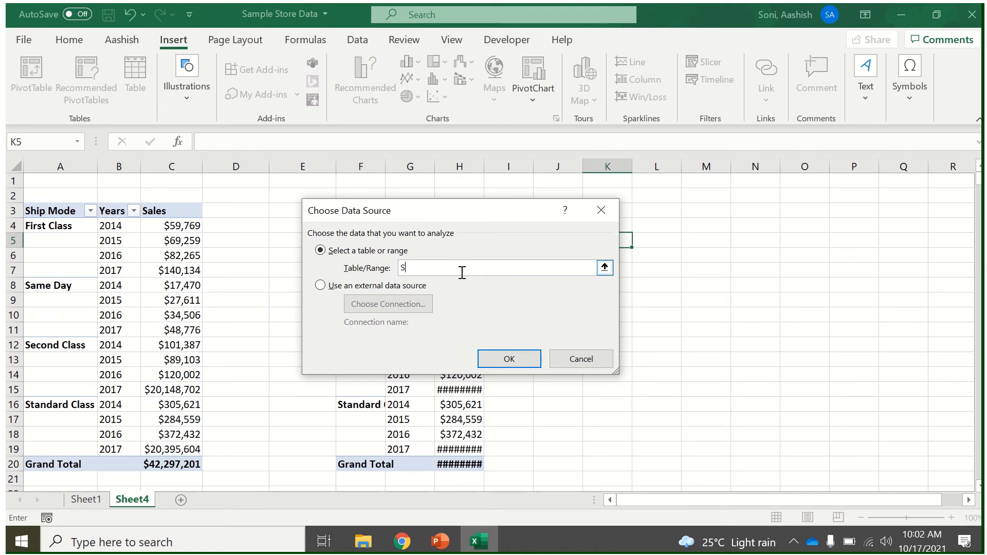
{"action": "type", "text": "Source"}
{"action": "key", "text": "Return"}
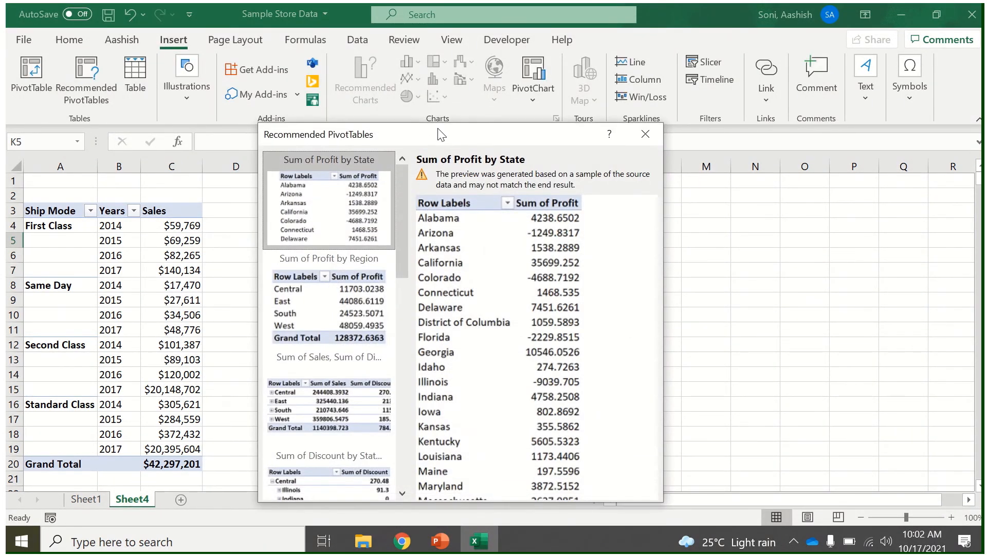
Browse the recommended layouts and insert the one with Count of Row ID, Sum of Discount and Sum of Quantity by Category.
{"action": "left_click_drag", "start_coordinate": [439, 134], "coordinate": [460, 79]}
{"action": "mouse_move", "coordinate": [425, 130]}
{"action": "left_mouse_down"}
{"action": "mouse_move", "coordinate": [428, 199]}
{"action": "mouse_move", "coordinate": [425, 156]}
{"action": "left_mouse_up"}
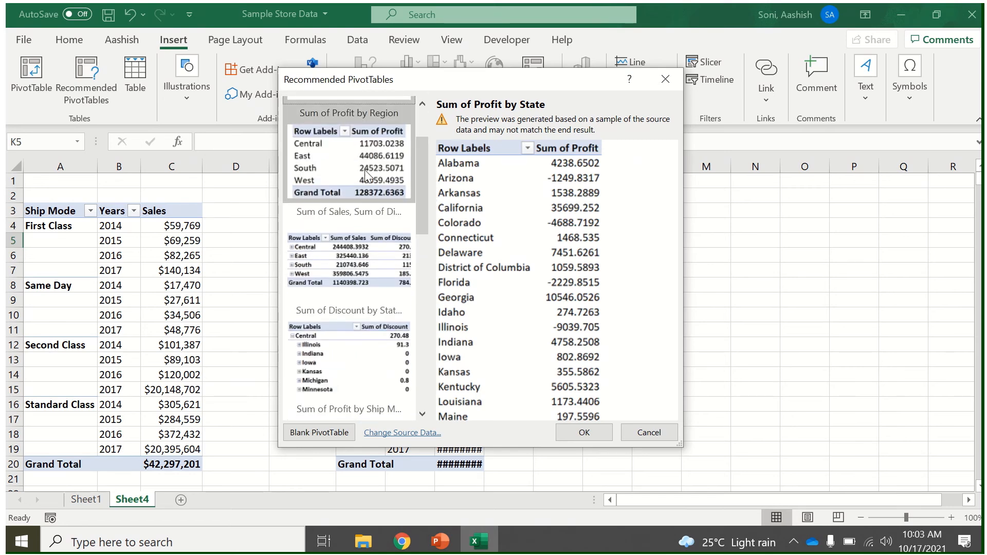
{"action": "left_click_drag", "start_coordinate": [427, 200], "coordinate": [445, 371]}
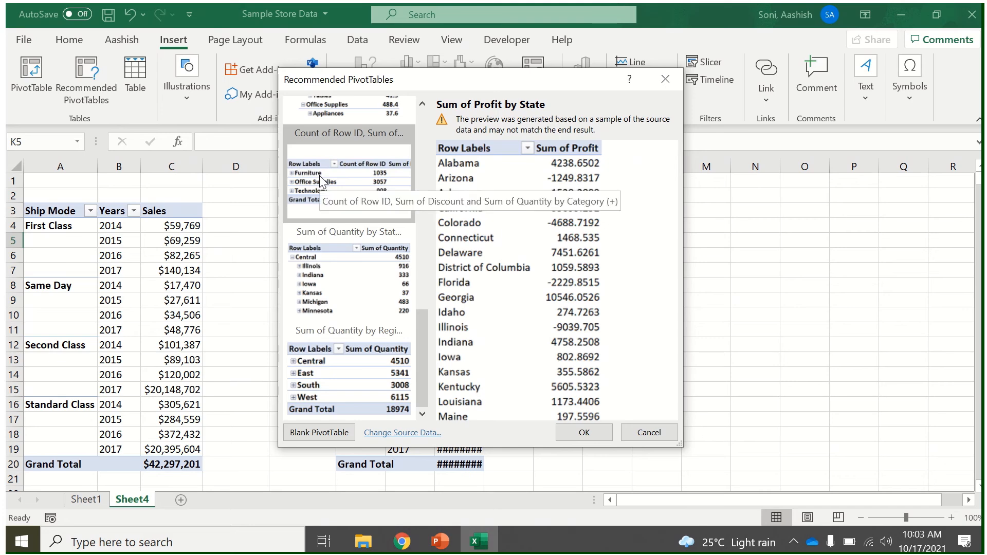
{"action": "left_click", "coordinate": [331, 179]}
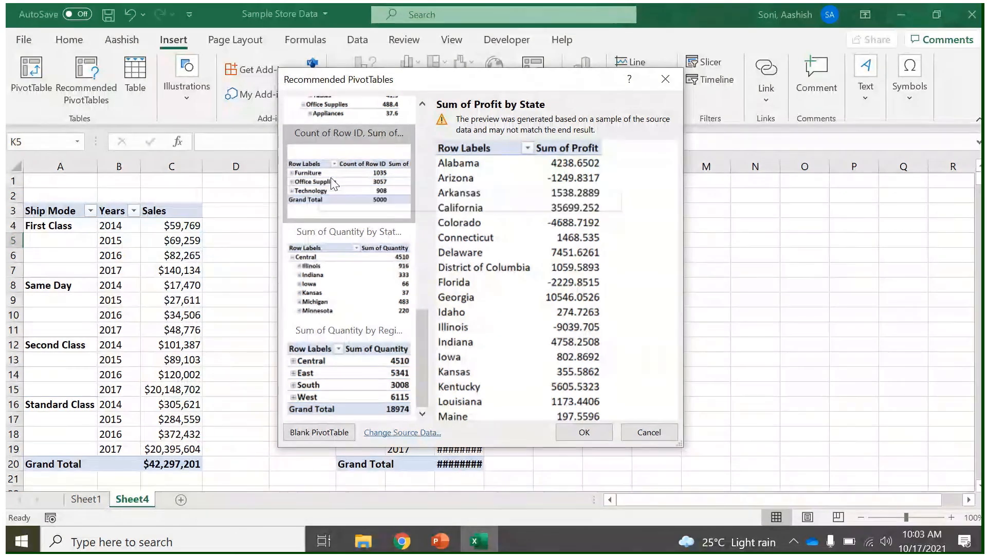
{"action": "left_click", "coordinate": [573, 433]}
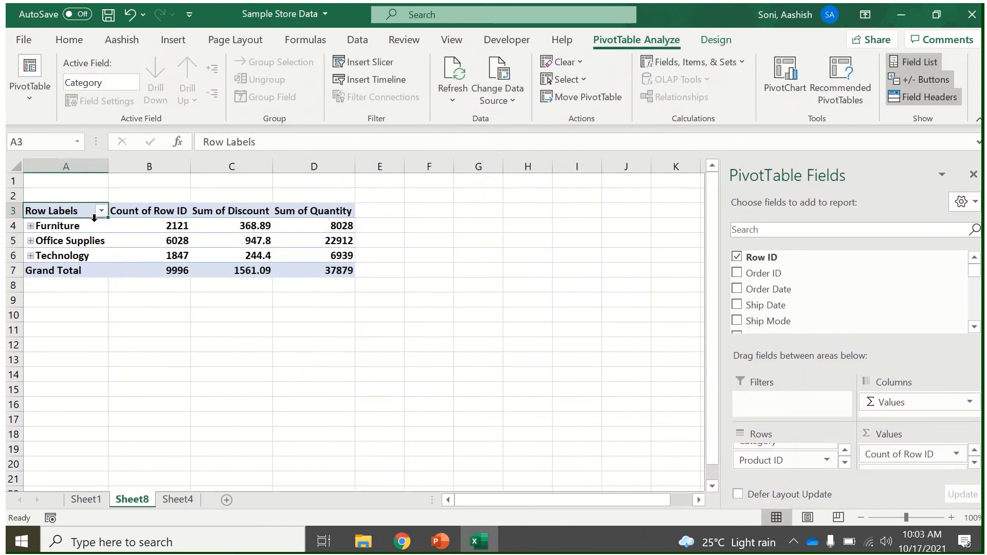
Request Ideas for the recommended PivotTable on Sheet8, read the response and close the Ideas pane.
{"action": "left_click_drag", "start_coordinate": [69, 211], "coordinate": [315, 271]}
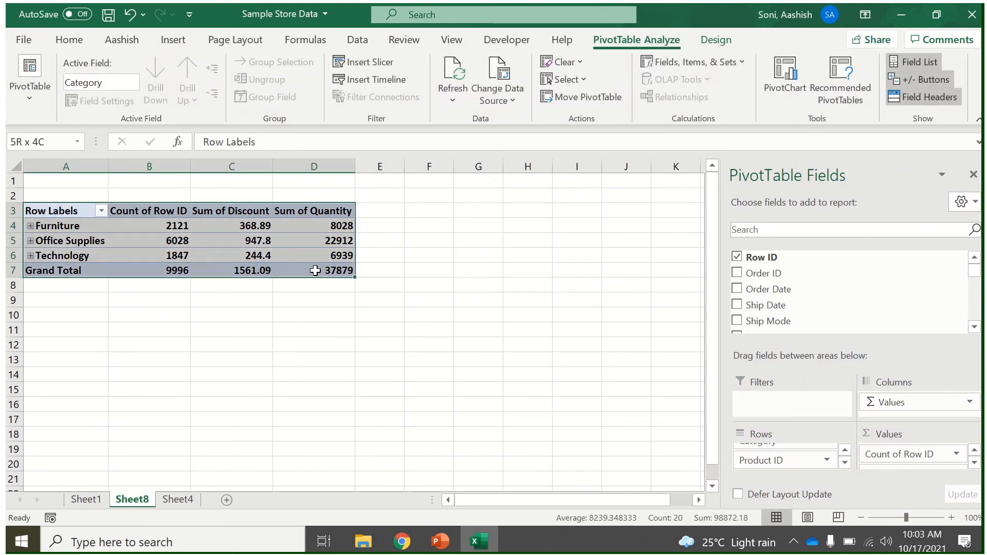
{"action": "left_click", "coordinate": [57, 211]}
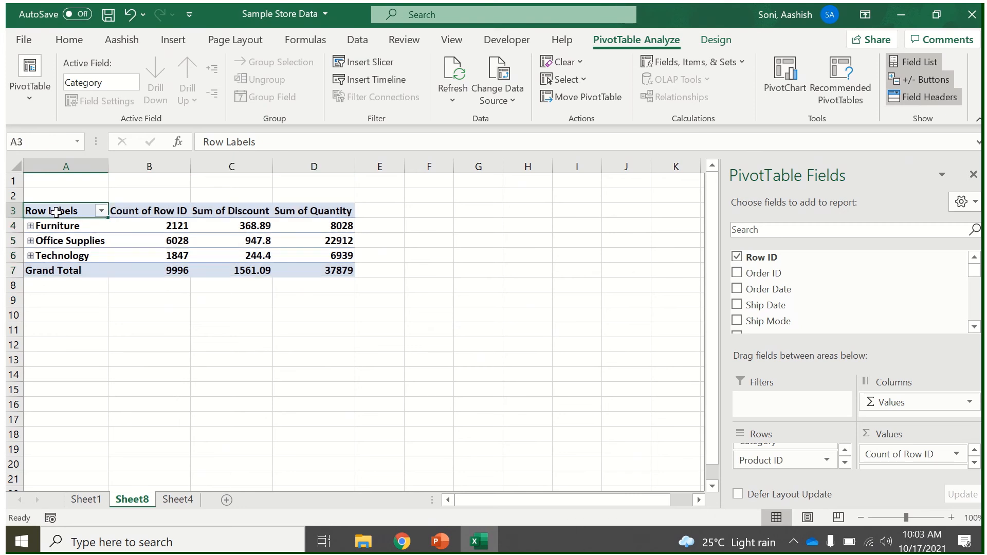
{"action": "left_click", "coordinate": [69, 40]}
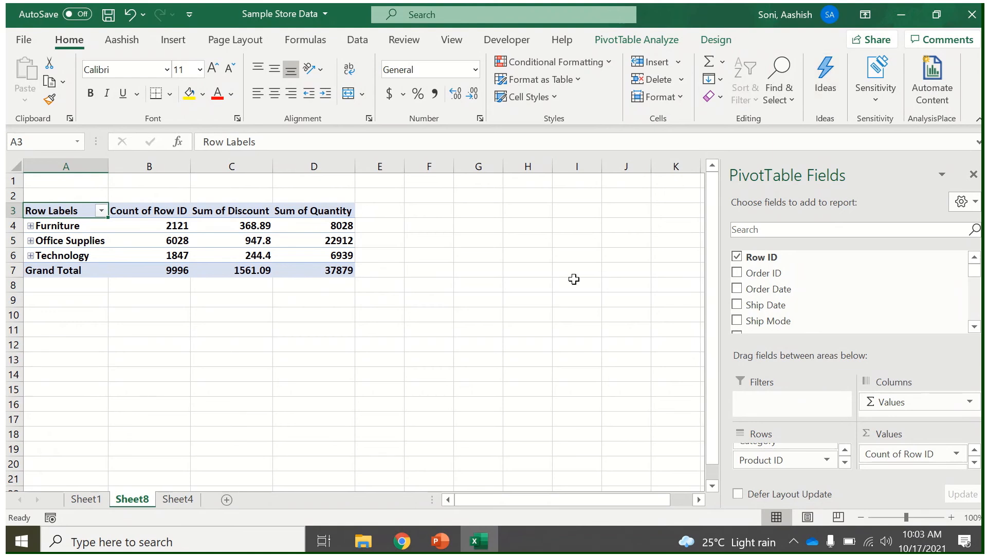
{"action": "left_click", "coordinate": [824, 76]}
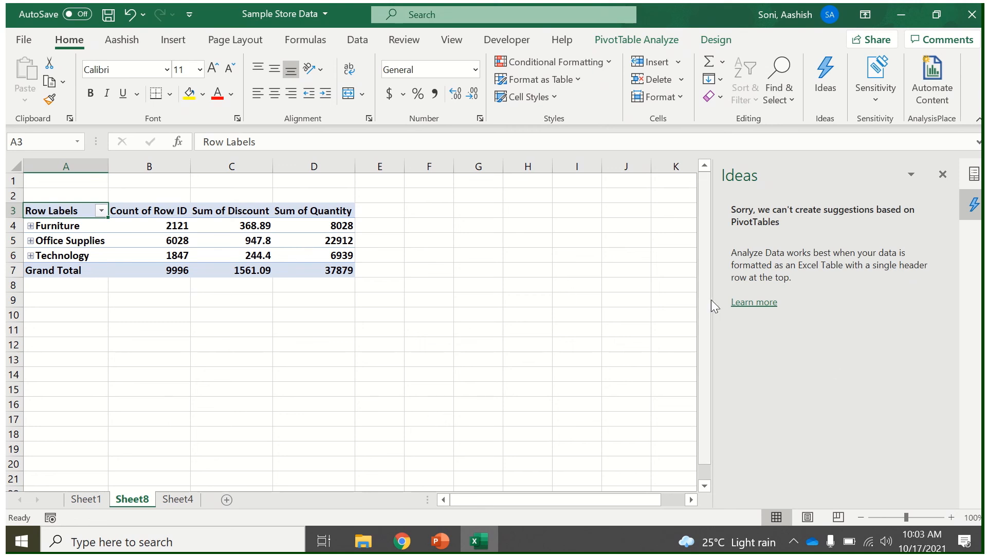
{"action": "left_click", "coordinate": [941, 177]}
Request Ideas for the source table on Sheet1 and look through the suggested PivotTables and PivotCharts.
{"action": "left_click", "coordinate": [98, 498]}
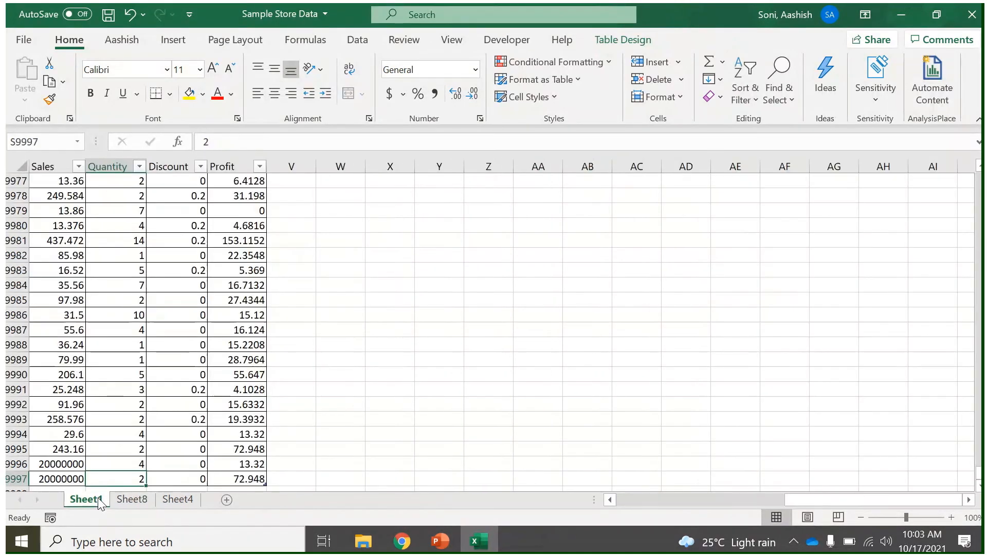
{"action": "left_click", "coordinate": [169, 315]}
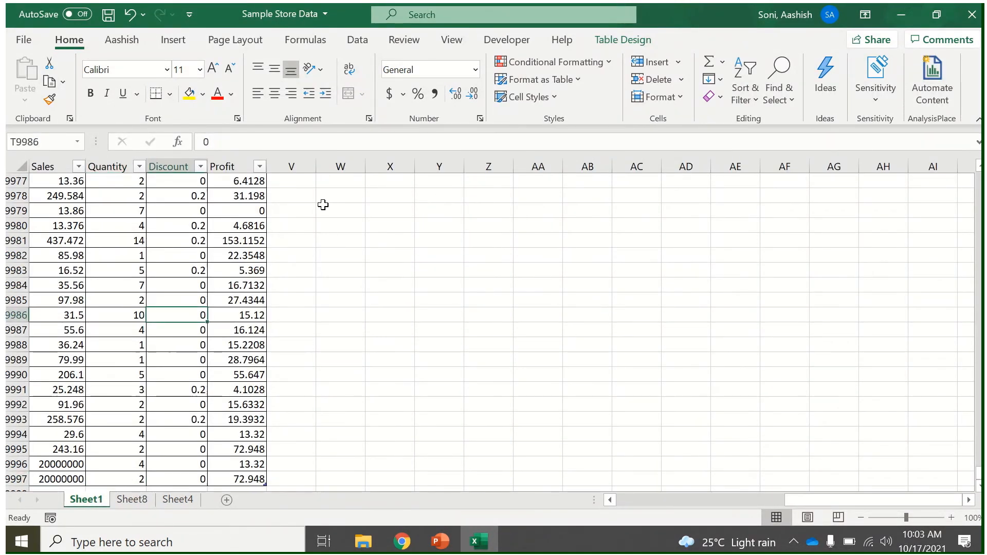
{"action": "left_click", "coordinate": [826, 81]}
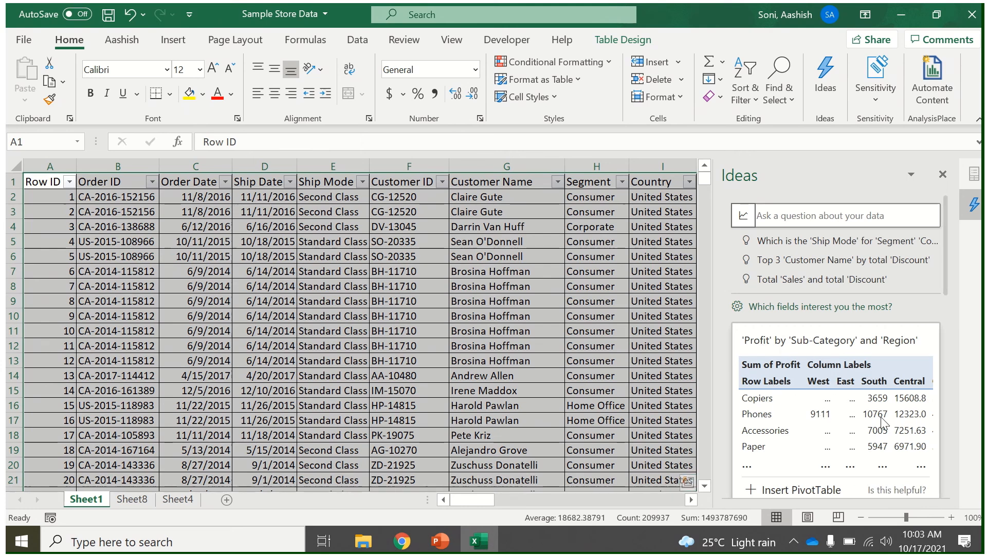
{"action": "left_click_drag", "start_coordinate": [949, 271], "coordinate": [869, 358]}
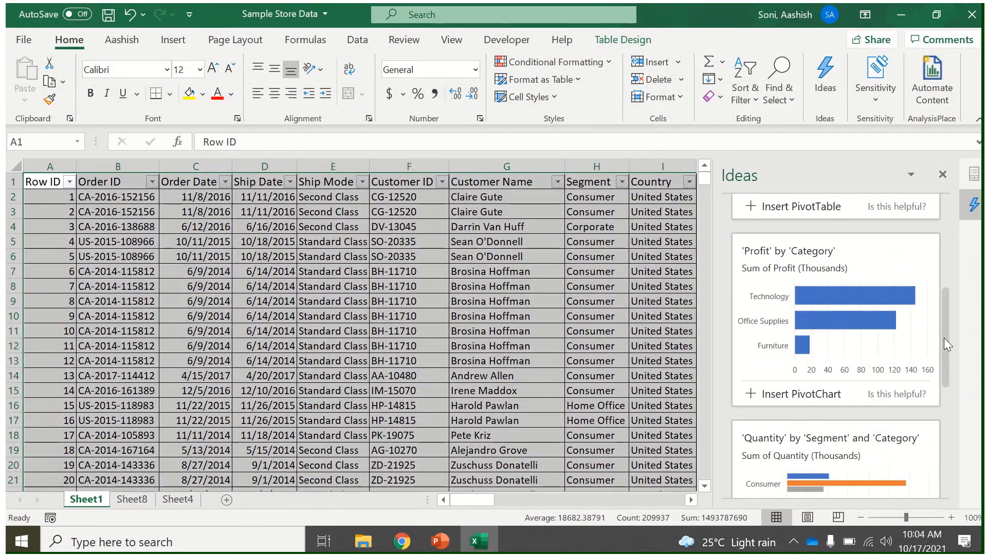
{"action": "left_click_drag", "start_coordinate": [945, 338], "coordinate": [970, 484]}
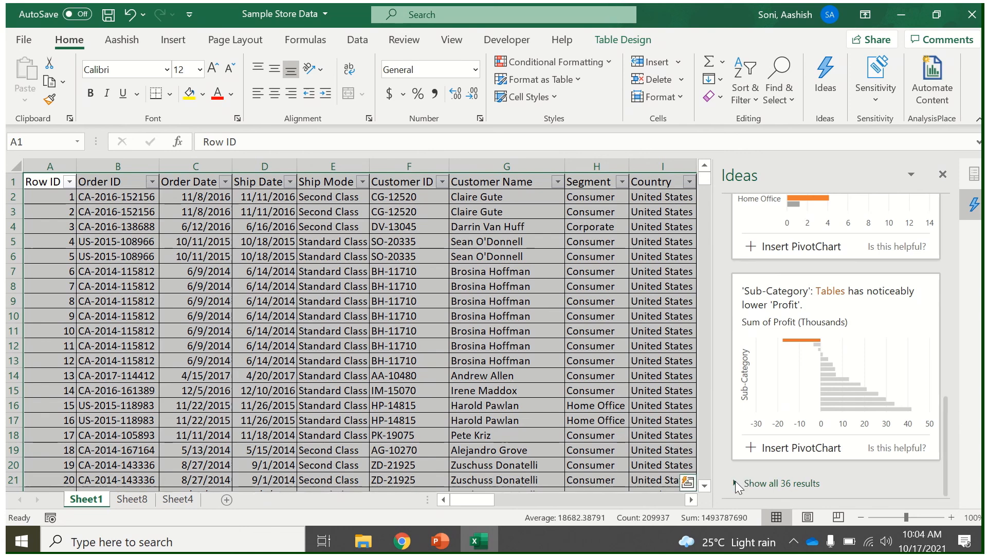
Expand the Ideas list to all results, skim the additional suggestions and close the pane without inserting any.
{"action": "left_click", "coordinate": [736, 483]}
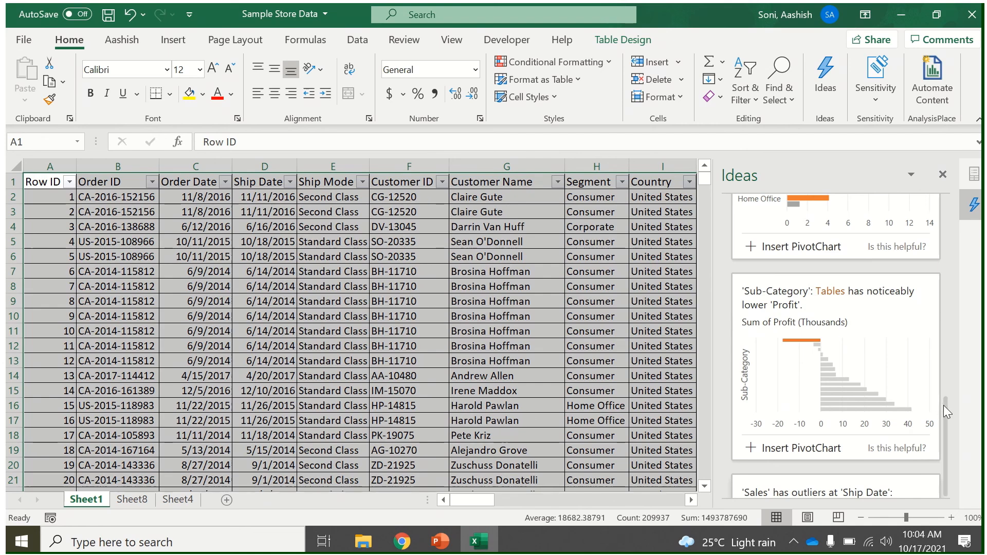
{"action": "scroll", "coordinate": [945, 409], "scroll_direction": "down", "scroll_amount": 10}
{"action": "left_click_drag", "start_coordinate": [943, 483], "coordinate": [951, 175]}
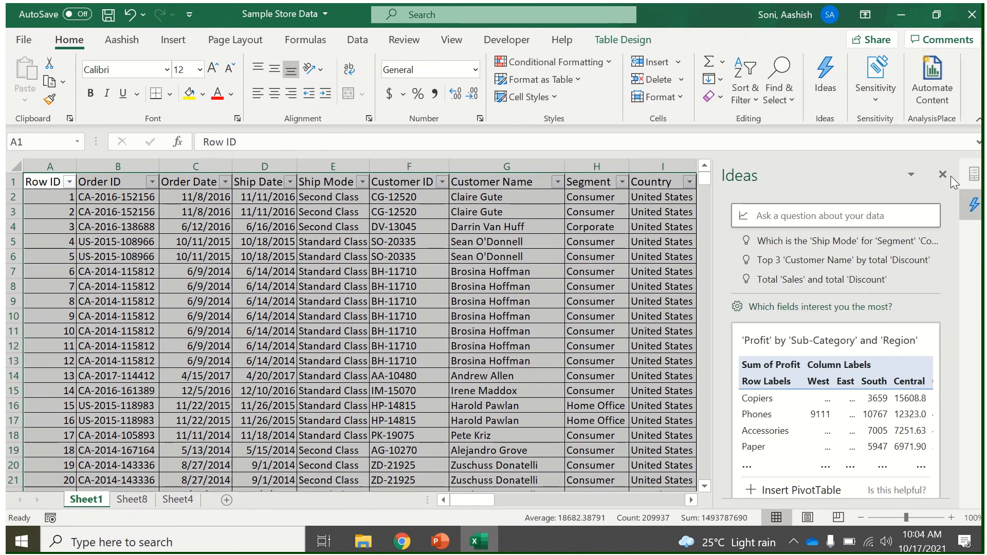
{"action": "left_click", "coordinate": [946, 175]}
{"action": "left_click", "coordinate": [816, 263]}
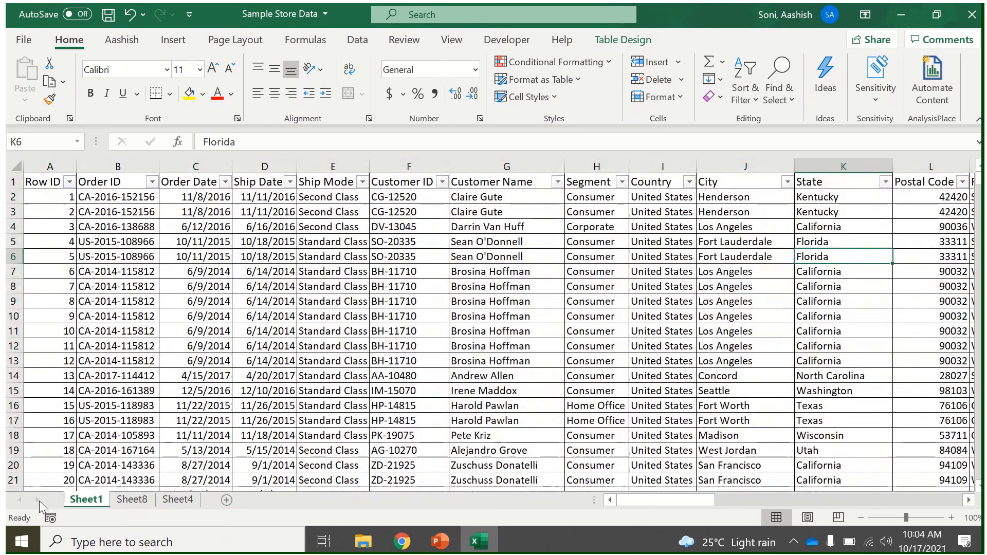
Revisit the two Ship Mode PivotTables on Sheet4 and add three blank worksheets to the workbook.
{"action": "left_click", "coordinate": [119, 501]}
{"action": "left_click", "coordinate": [178, 501]}
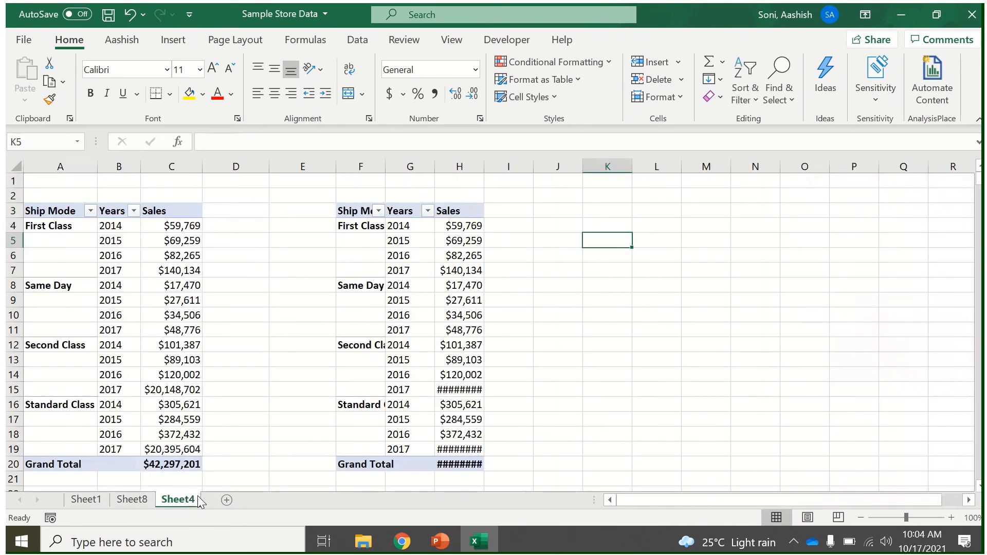
{"action": "left_click", "coordinate": [122, 344]}
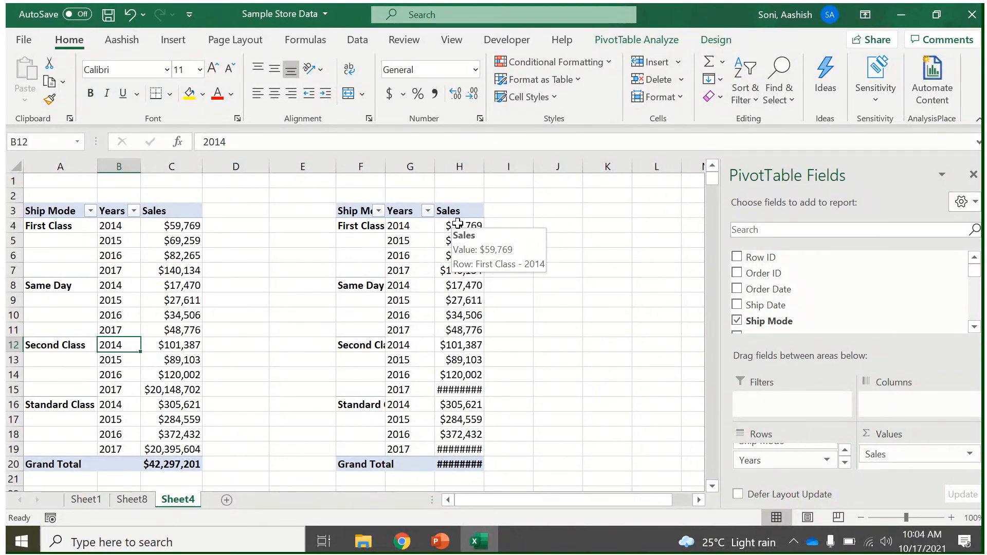
{"action": "left_click", "coordinate": [226, 500]}
{"action": "left_click", "coordinate": [273, 499]}
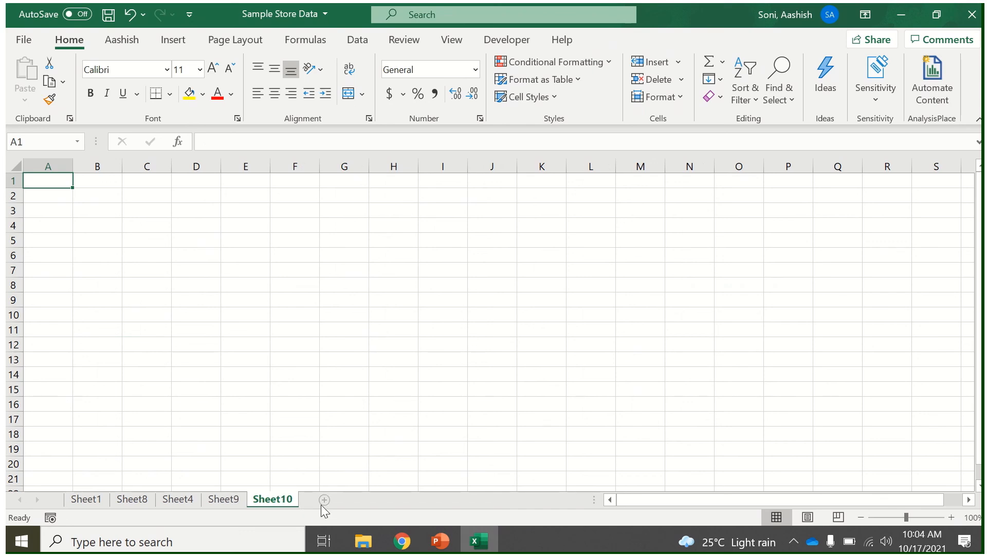
{"action": "left_click", "coordinate": [322, 503]}
Autofit columns F, G and H on Sheet4 to the contents of the copied PivotTable.
{"action": "left_click", "coordinate": [123, 500]}
{"action": "left_click", "coordinate": [94, 501]}
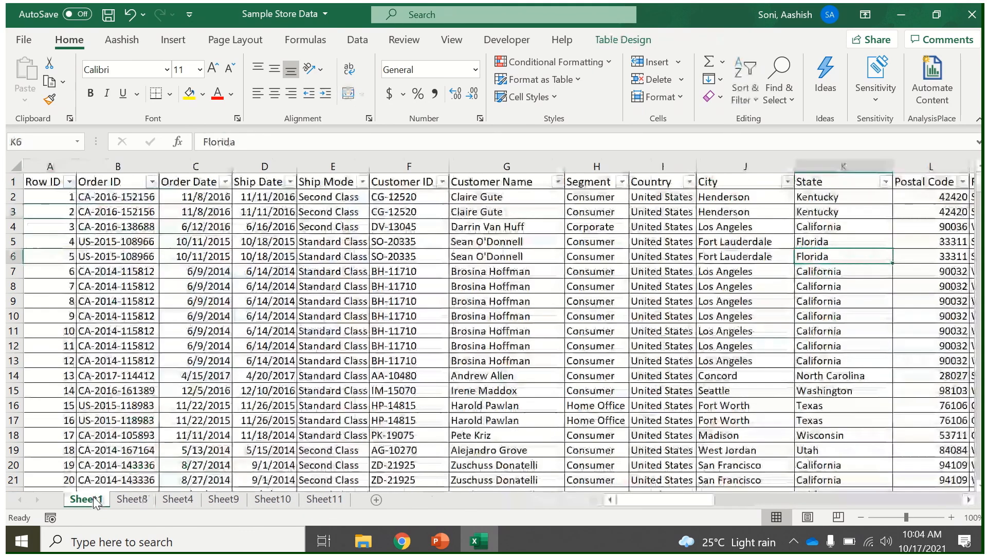
{"action": "left_click", "coordinate": [164, 506]}
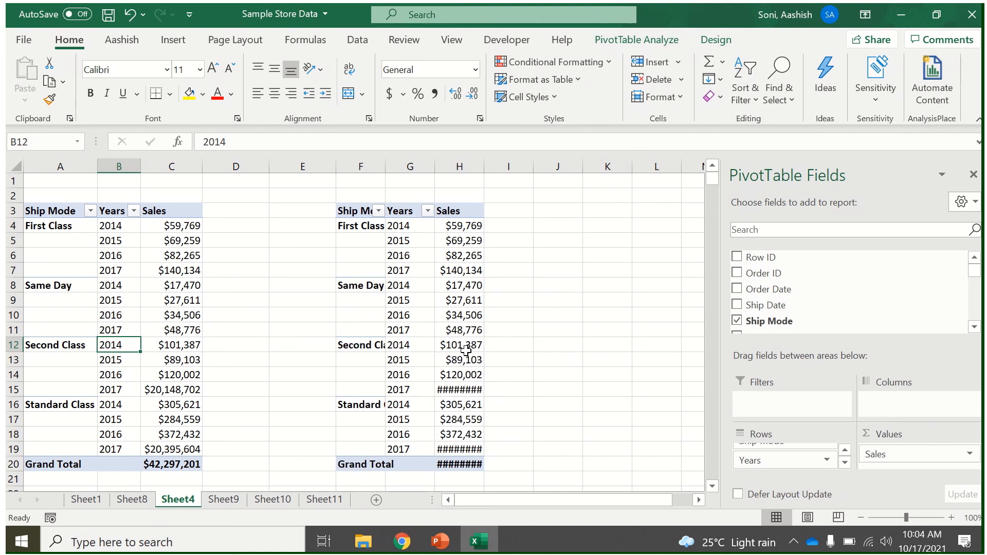
{"action": "double_click", "coordinate": [386, 166]}
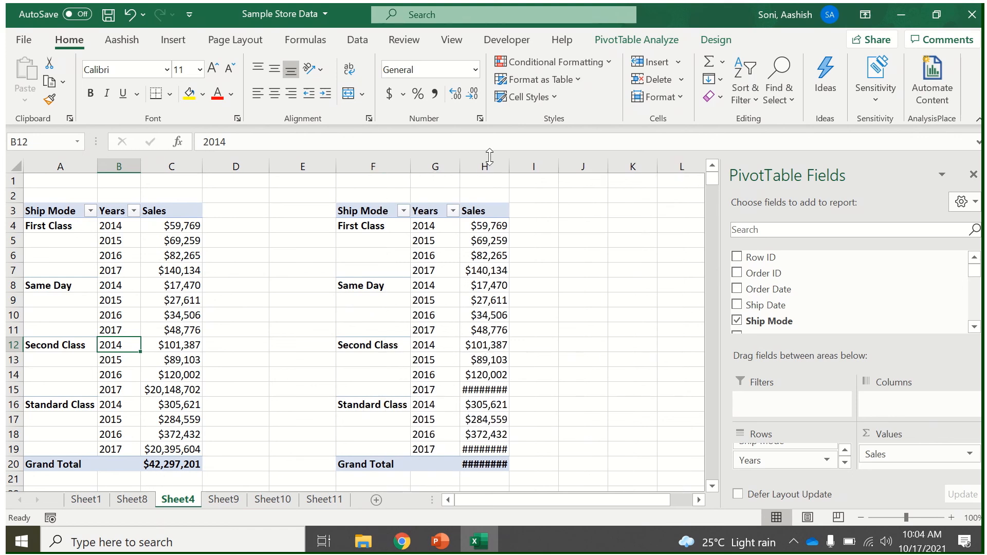
{"action": "double_click", "coordinate": [460, 163]}
{"action": "double_click", "coordinate": [507, 164]}
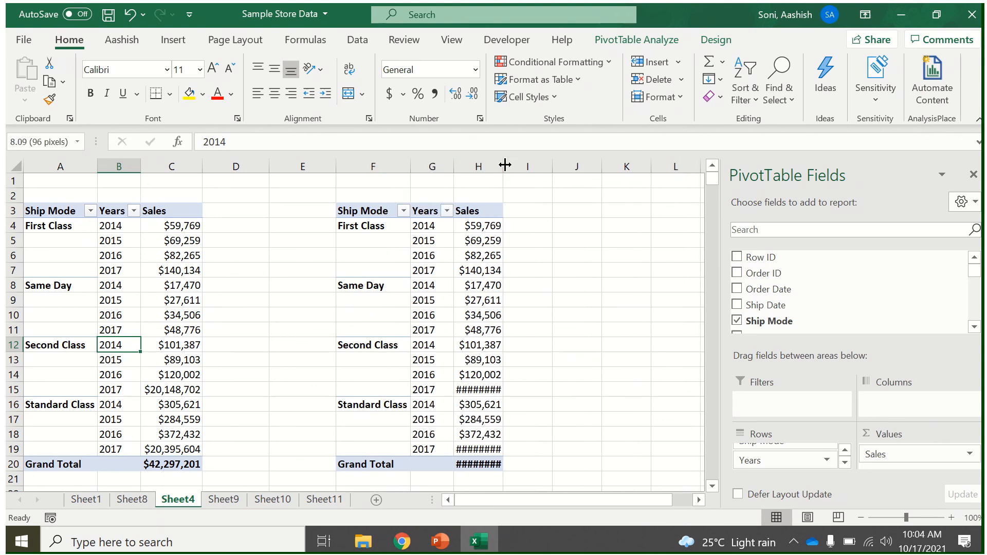
{"action": "left_click", "coordinate": [466, 300]}
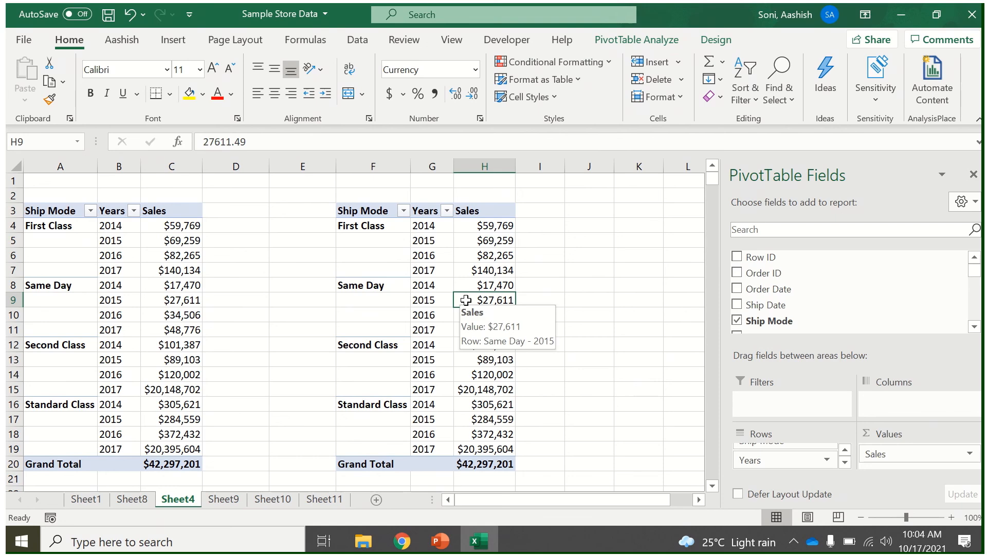